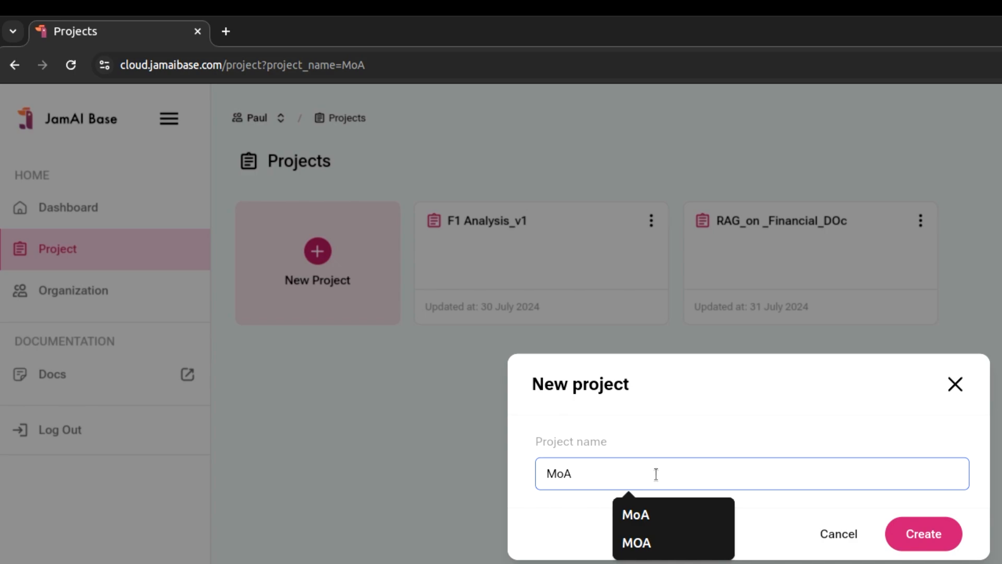
Create the new project named MoA and open it.
{"action": "left_click", "coordinate": [929, 537]}
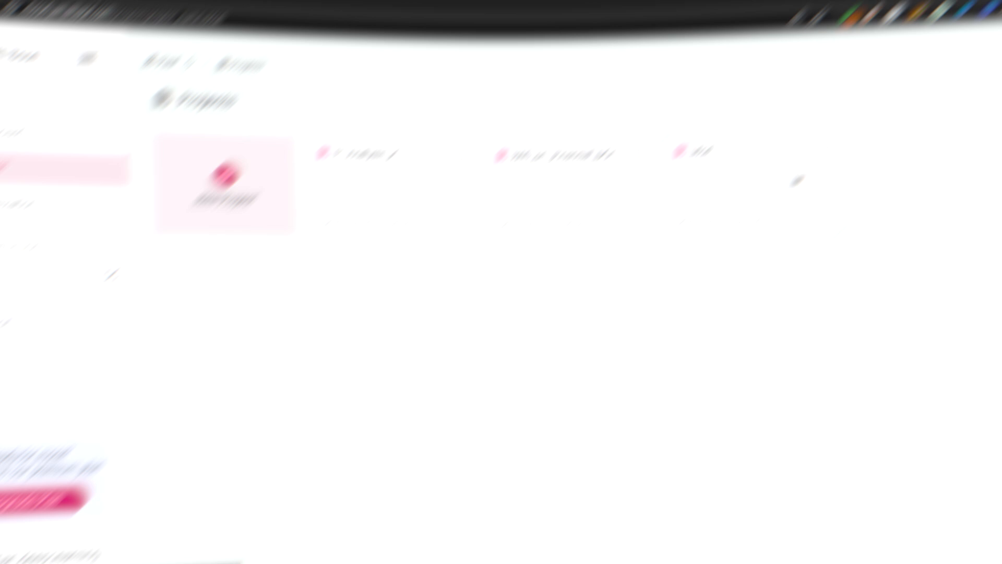
{"action": "left_click", "coordinate": [796, 179]}
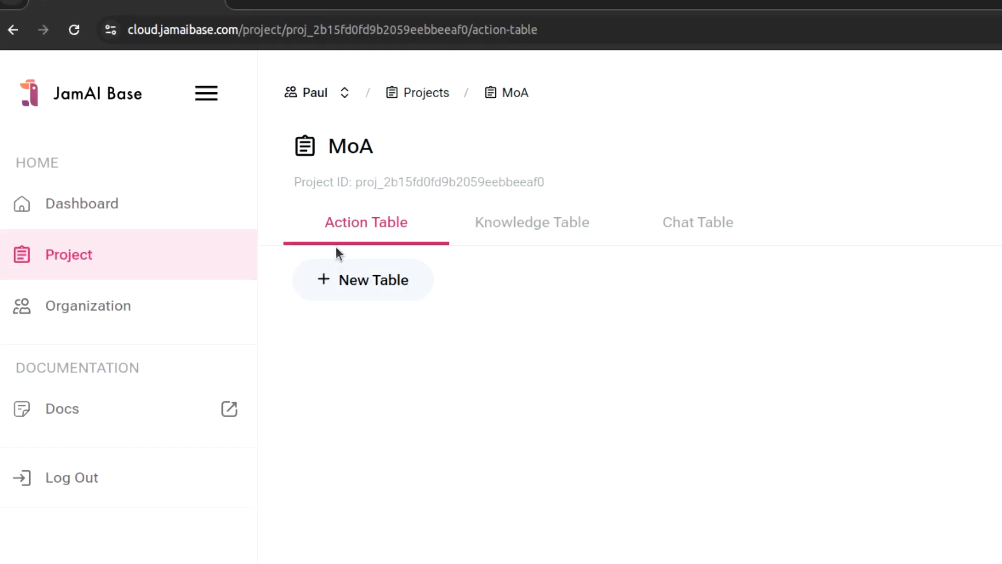
Start a new action table with the table ID "Minxture of Agents".
{"action": "left_click", "coordinate": [363, 281]}
{"action": "left_click", "coordinate": [691, 364]}
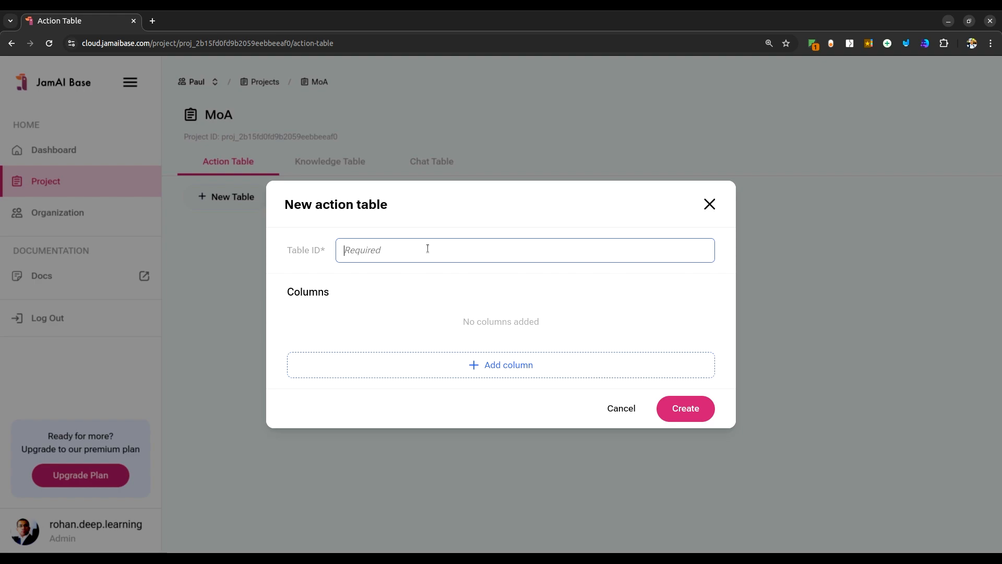
{"action": "type", "text": "Minxtru"}
{"action": "key", "text": "BackSpace"}
{"action": "key", "text": "BackSpace"}
{"action": "type", "text": "ure of A"}
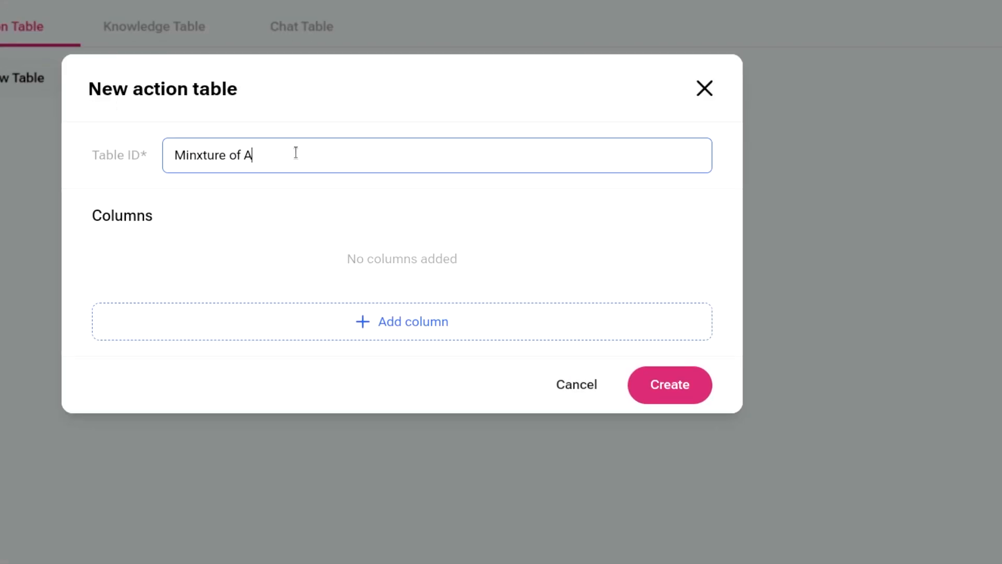
{"action": "type", "text": "gents"}
Add a first column with the ID "Input" to the new action table.
{"action": "left_click", "coordinate": [387, 332]}
{"action": "left_click", "coordinate": [263, 266]}
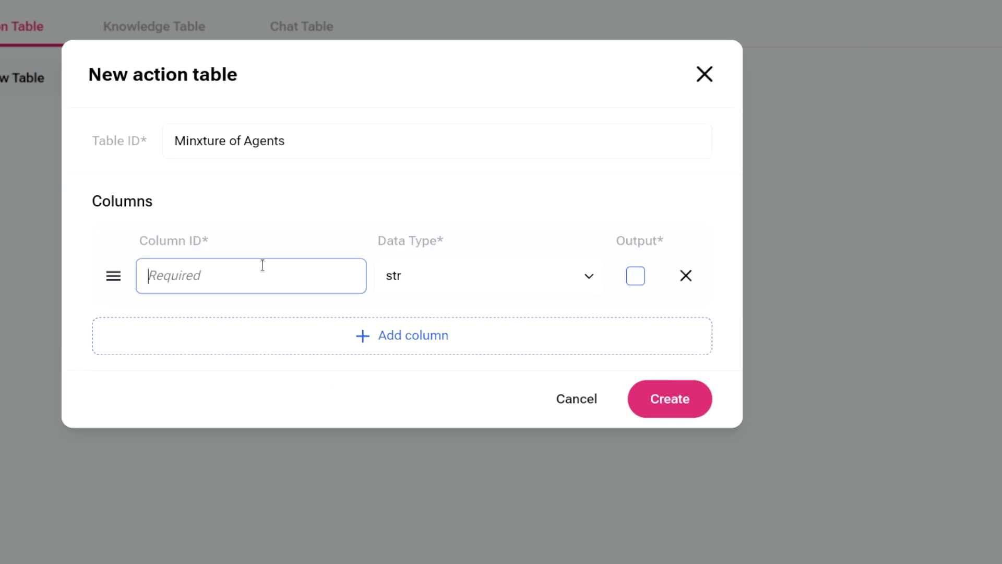
{"action": "type", "text": "Inputs"}
{"action": "key", "text": "BackSpace"}
Add a second column with the ID "LLM1_Ans" and mark it as an output column.
{"action": "left_click", "coordinate": [413, 338]}
{"action": "left_click", "coordinate": [302, 290]}
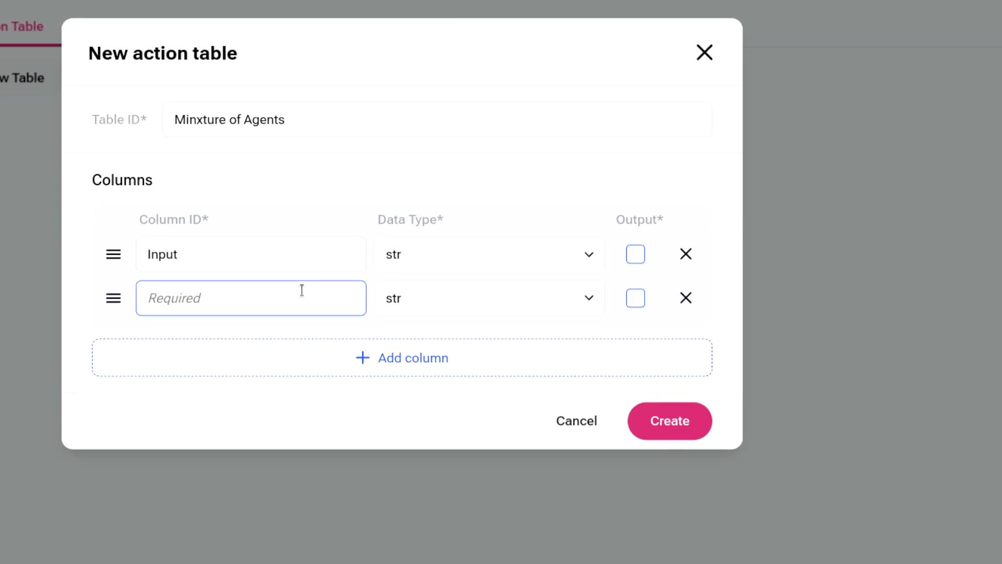
{"action": "type", "text": "LLM1_Ans"}
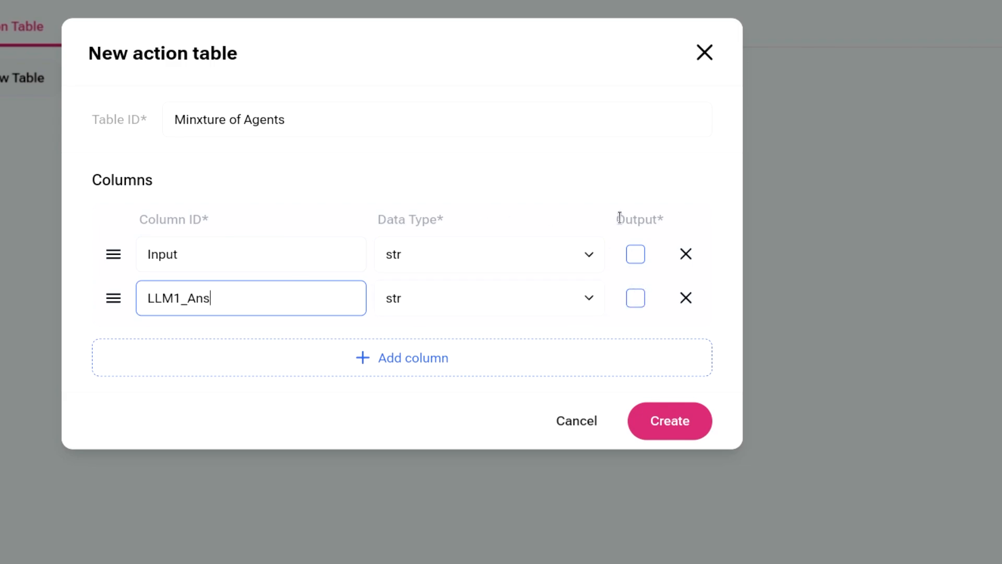
{"action": "left_click", "coordinate": [637, 298]}
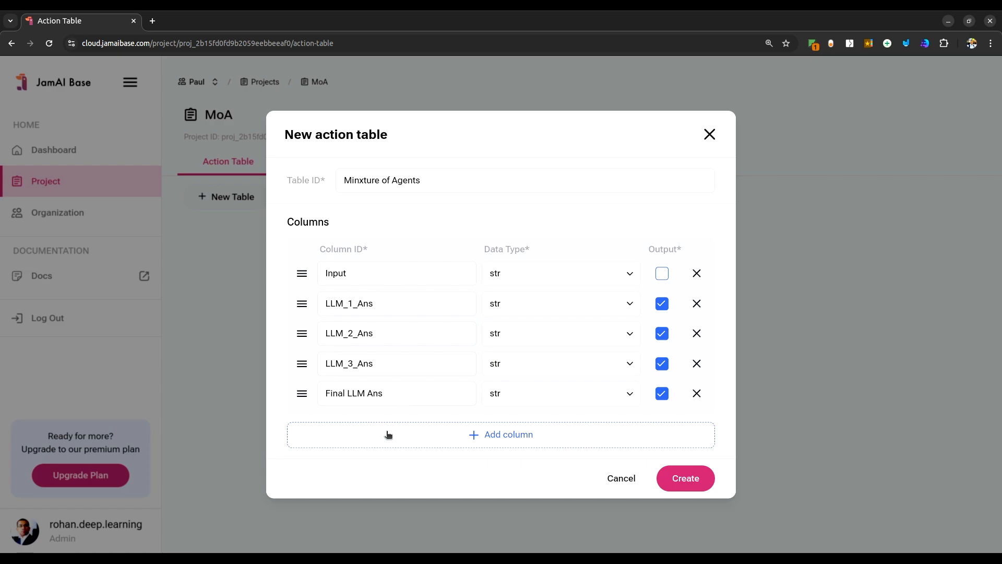
Try to create the action table, and change the last column's ID to Final_LLM_Ans.
{"action": "left_click", "coordinate": [692, 485]}
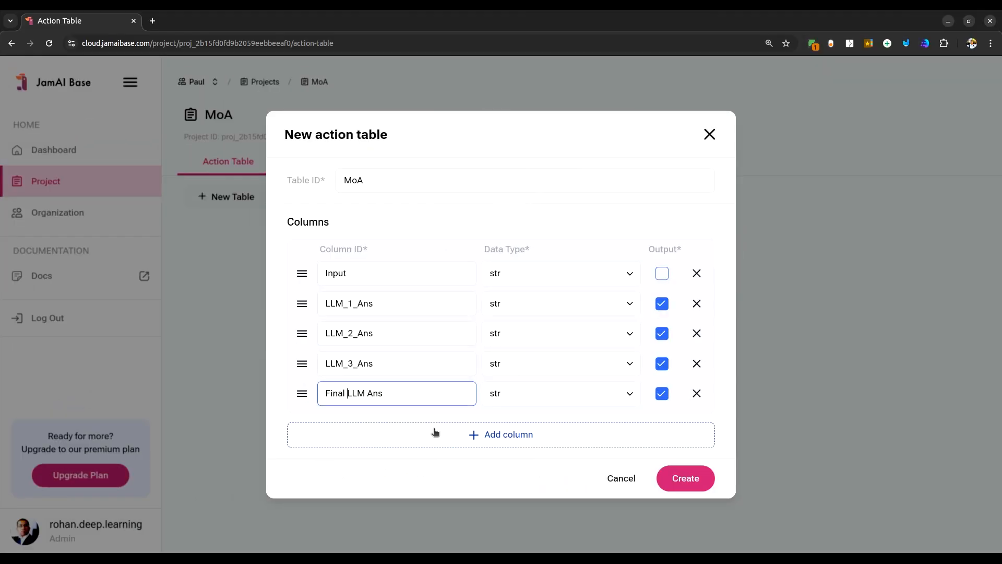
{"action": "key", "text": "BackSpace"}
{"action": "type", "text": "_"}
{"action": "key", "text": "BackSpace"}
{"action": "type", "text": "_"}
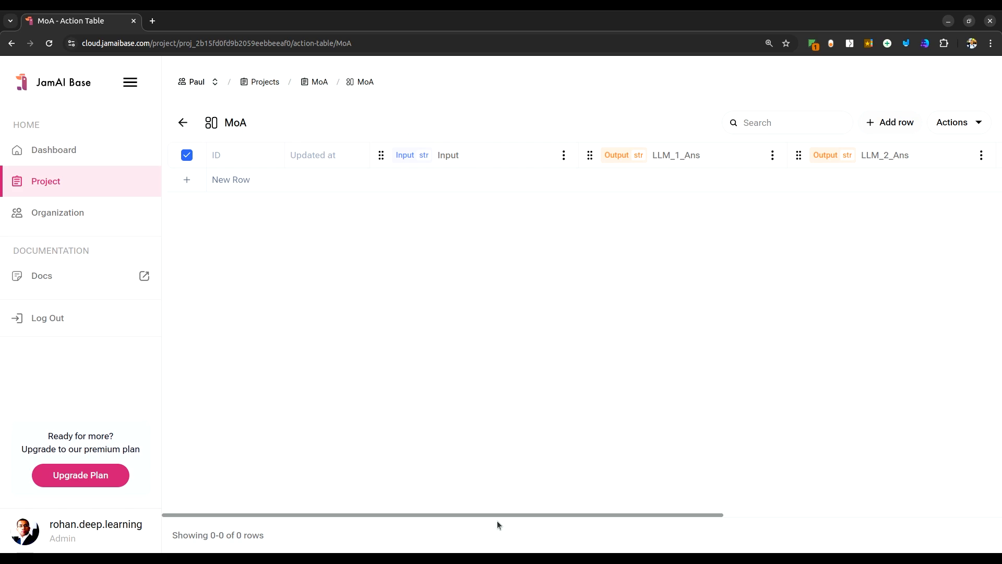
Rewrite the LLM_1_Ans column's prompt to pass ${Input} and ask for a concise response for "LLM1_Answer", with a blank line after the input line.
{"action": "left_click_drag", "start_coordinate": [497, 524], "coordinate": [797, 541]}
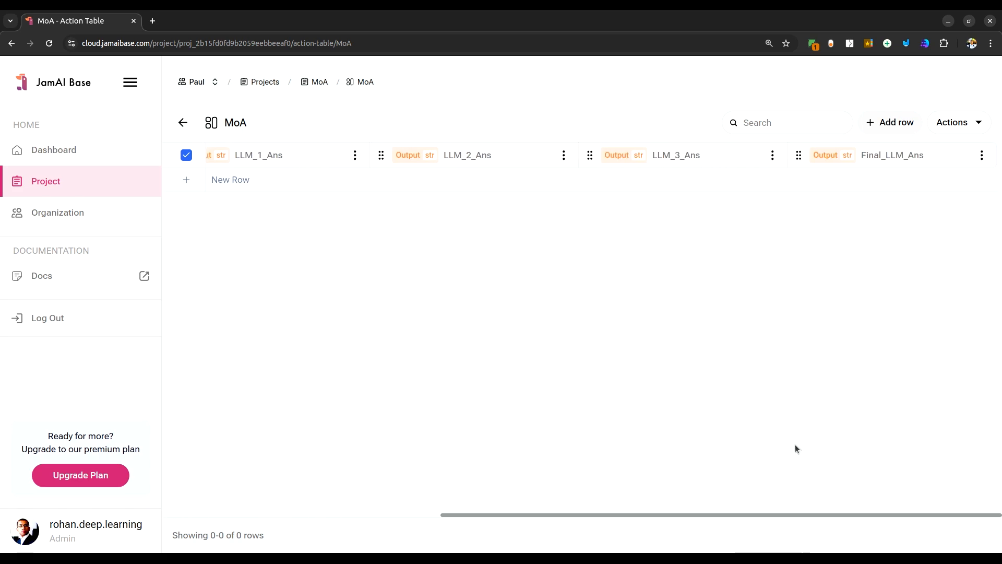
{"action": "left_click_drag", "start_coordinate": [769, 515], "coordinate": [402, 492]}
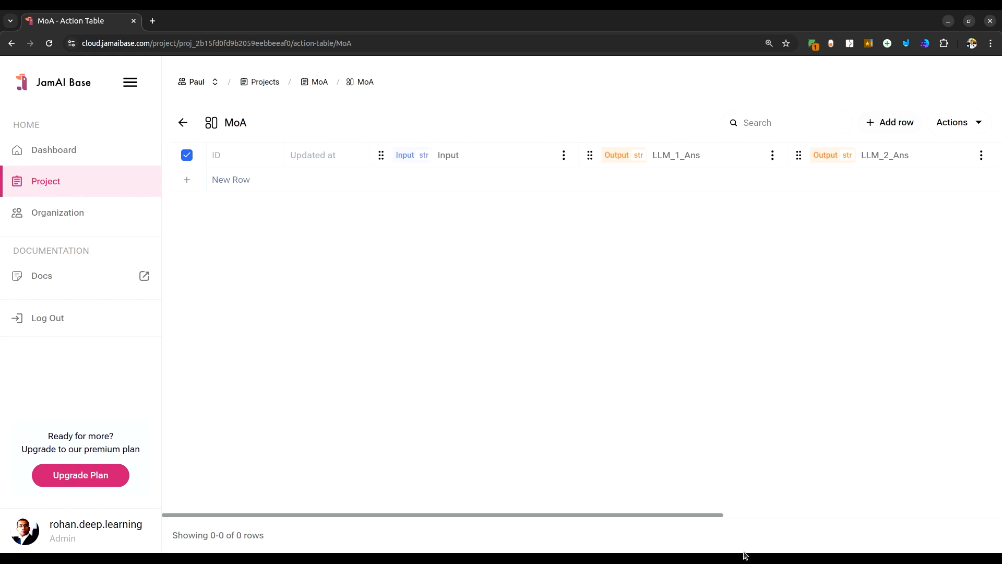
{"action": "left_click_drag", "start_coordinate": [716, 516], "coordinate": [835, 517]}
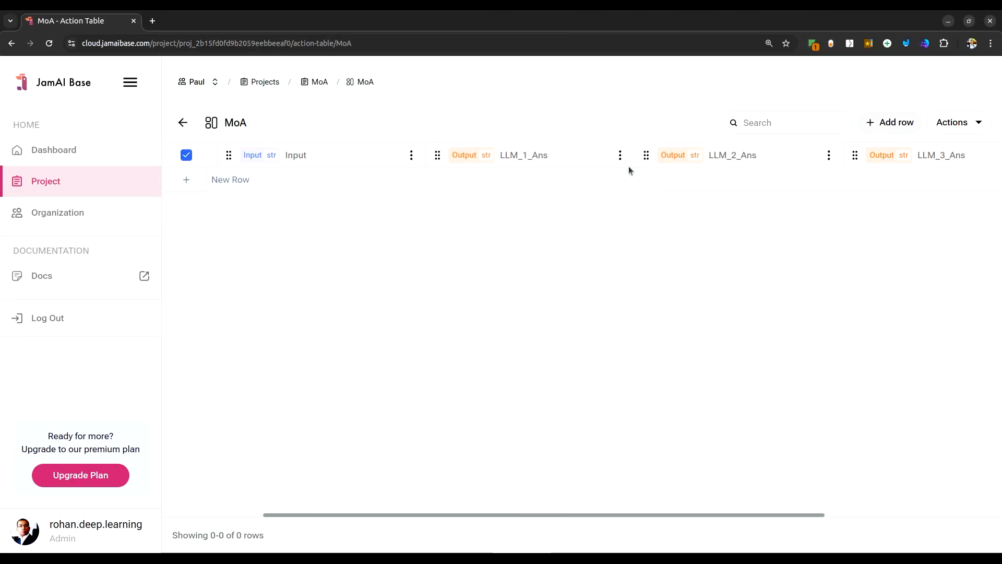
{"action": "left_click", "coordinate": [620, 157]}
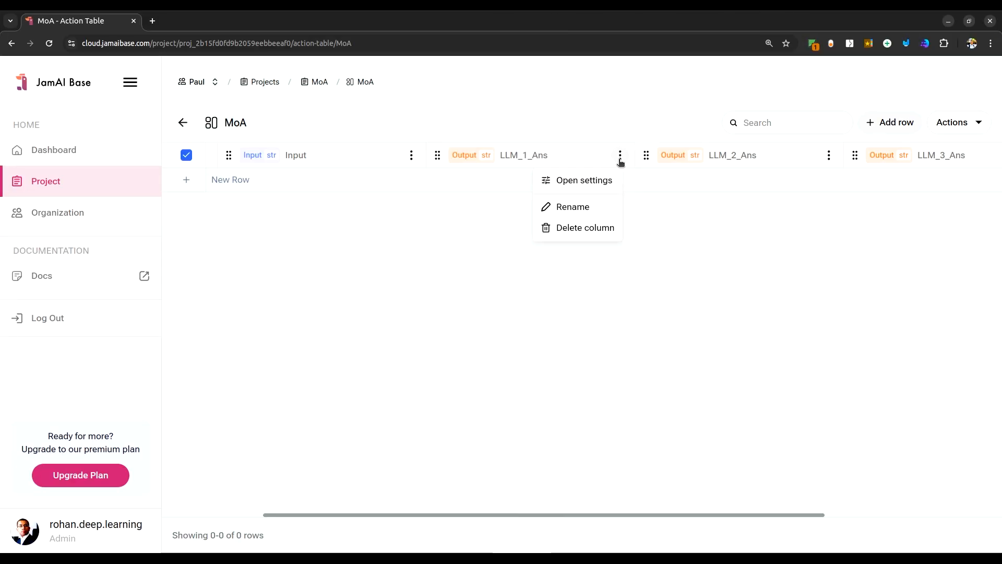
{"action": "left_click", "coordinate": [575, 182]}
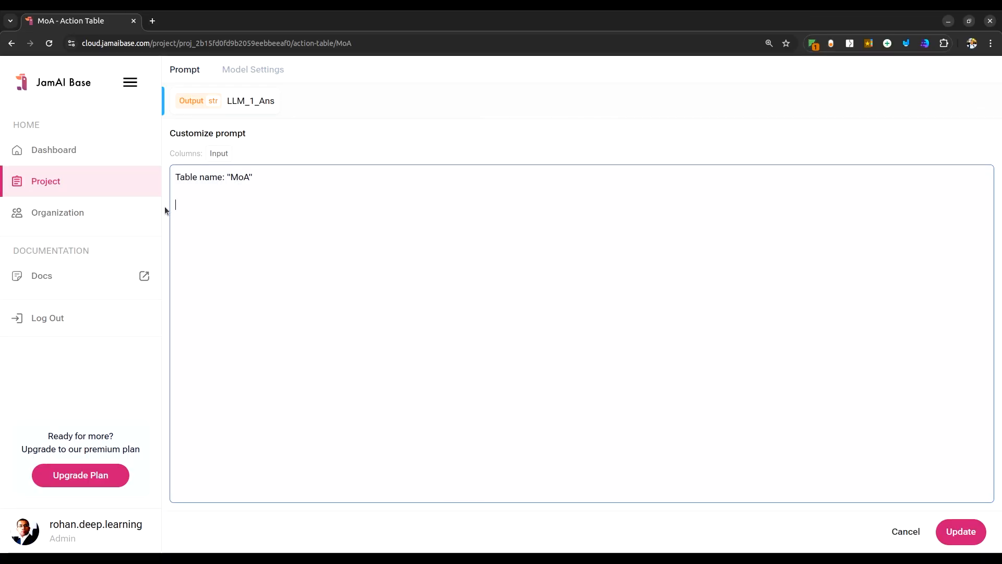
{"action": "type", "text": "Input: ${Input} Based on the available information, provide an appropriate response for the column \"LLM1_Answer\". Remember to act as a cell in a spreadsheet and provide concise, relevant information without explanations unless specifically requested."}
{"action": "left_click", "coordinate": [242, 200]}
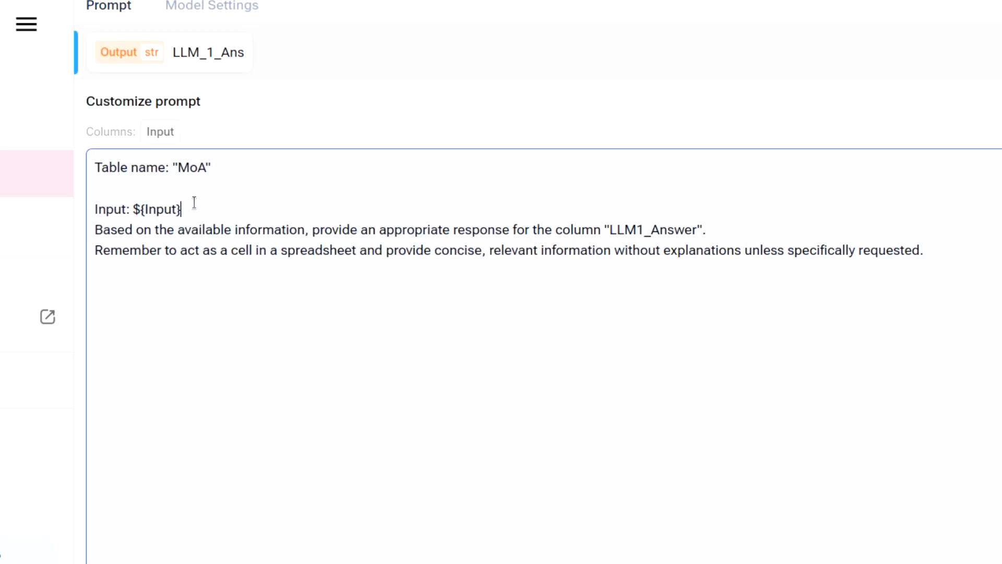
{"action": "key", "text": "Return"}
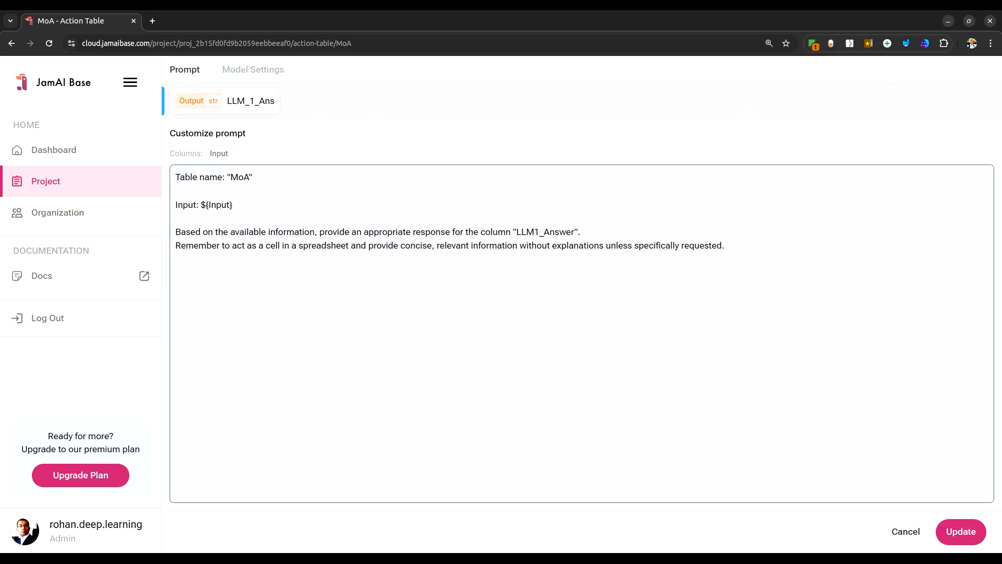
{"action": "left_click_drag", "start_coordinate": [206, 203], "coordinate": [230, 201]}
{"action": "left_click", "coordinate": [212, 202]}
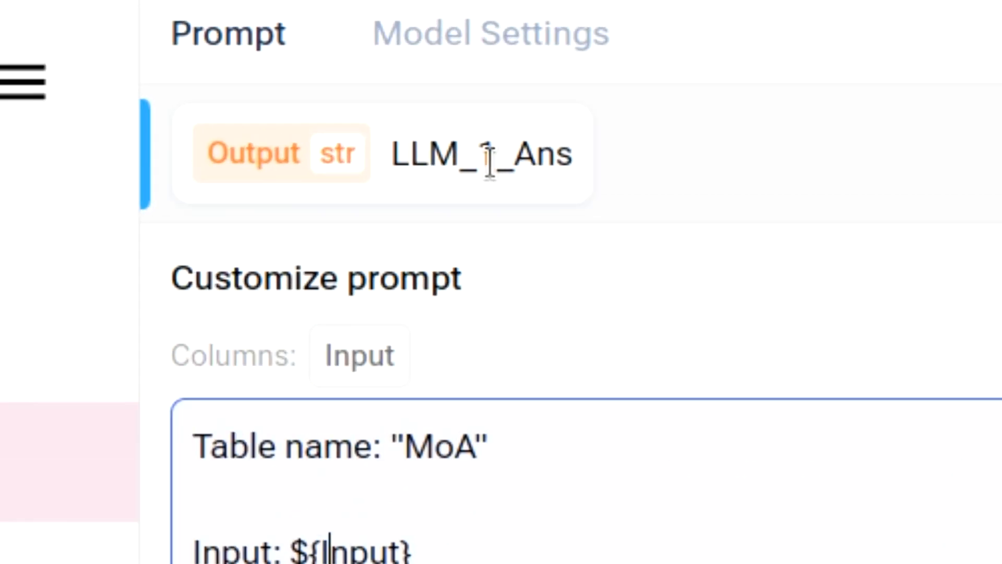
Set the LLM_1_Ans column's model to together_ai/meta-llama/Meta-Llama-3.1-405B-Instruct-Turbo.
{"action": "left_click", "coordinate": [510, 43]}
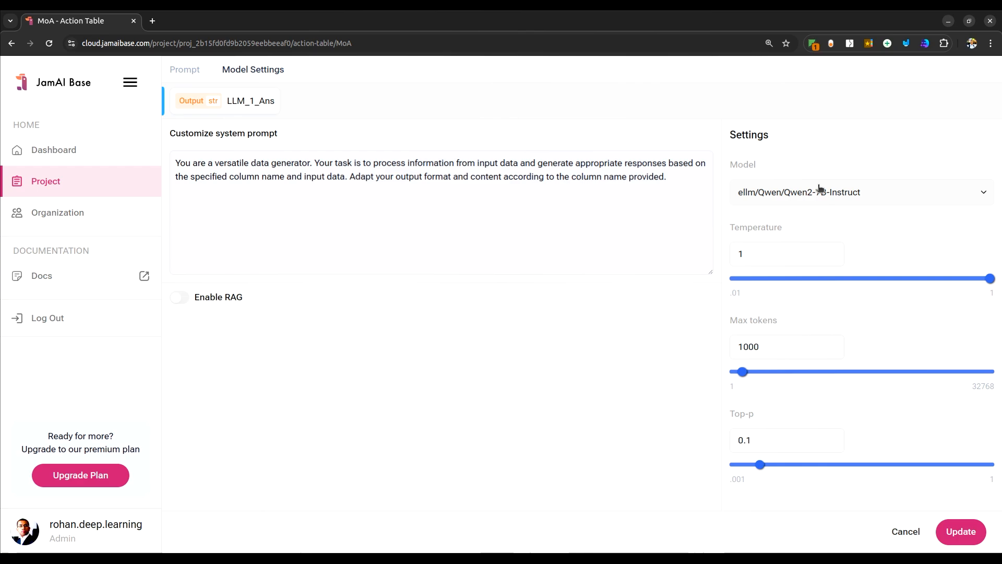
{"action": "left_click", "coordinate": [877, 200]}
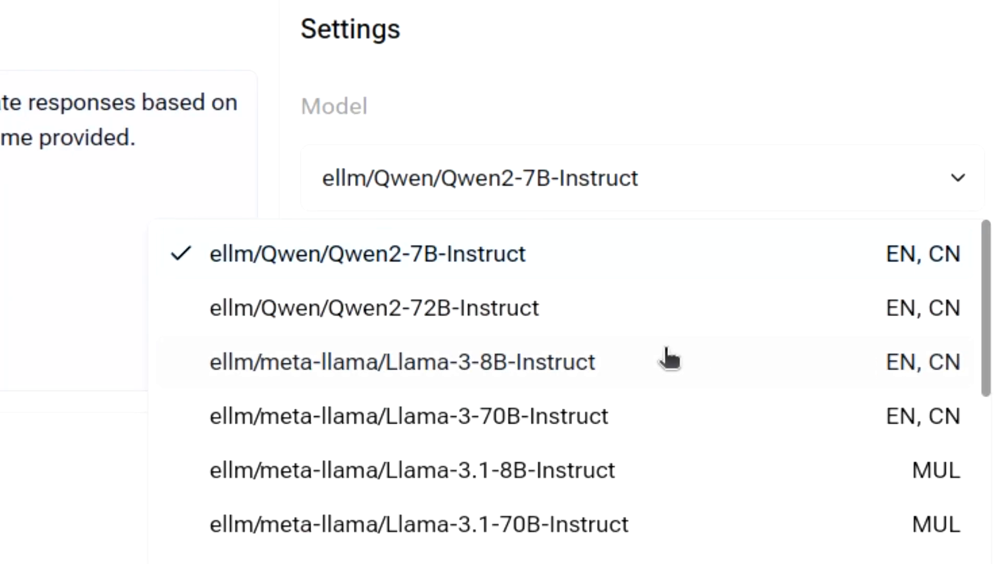
{"action": "scroll", "coordinate": [840, 305], "scroll_direction": "down", "scroll_amount": 5}
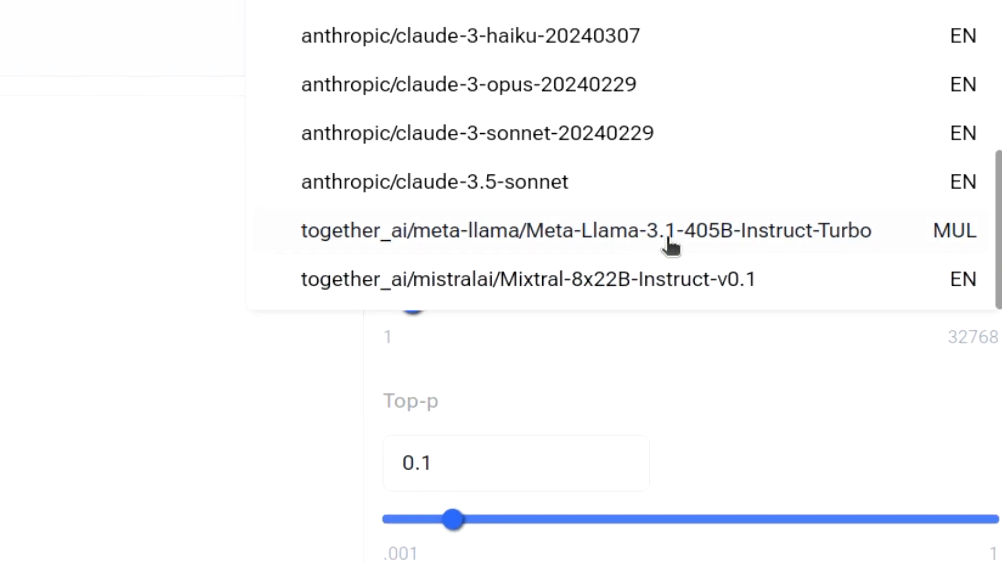
{"action": "left_click", "coordinate": [668, 239]}
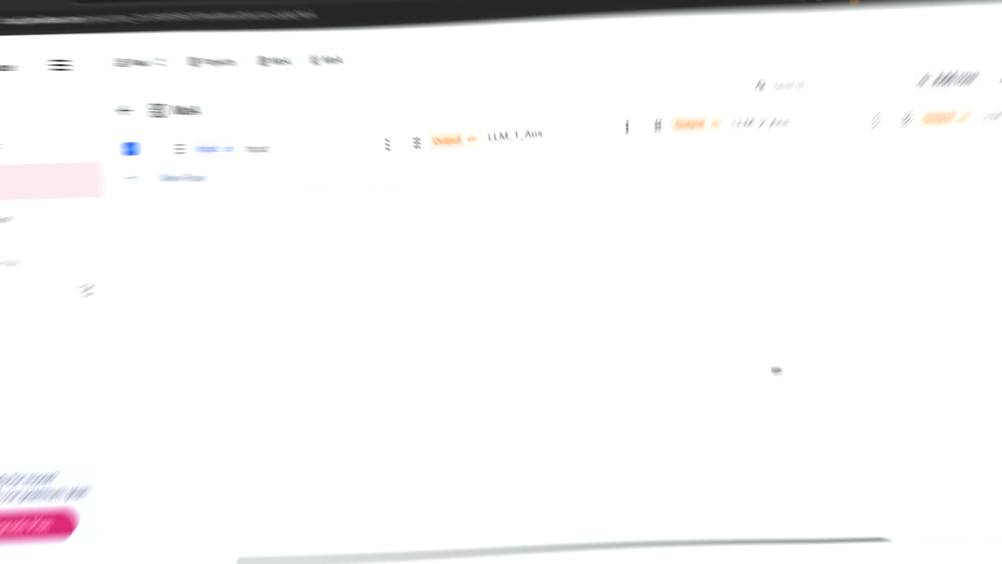
Replace the LLM_2_Ans column's whole prompt with the LLM_1_Ans prompt, which uses ${Input} and names the column "LLM1_Answer".
{"action": "left_click", "coordinate": [830, 158]}
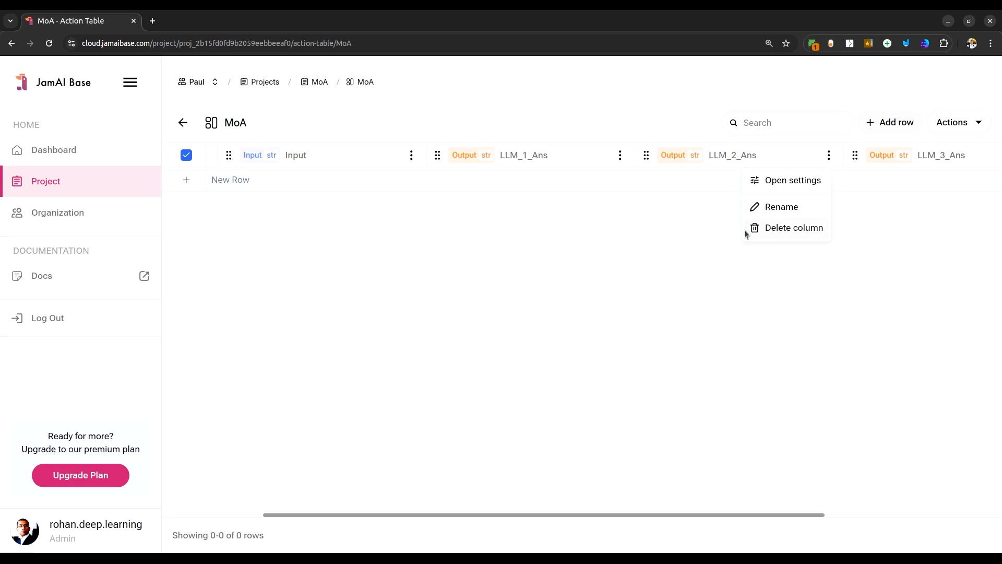
{"action": "left_click", "coordinate": [791, 188]}
{"action": "left_click", "coordinate": [293, 336]}
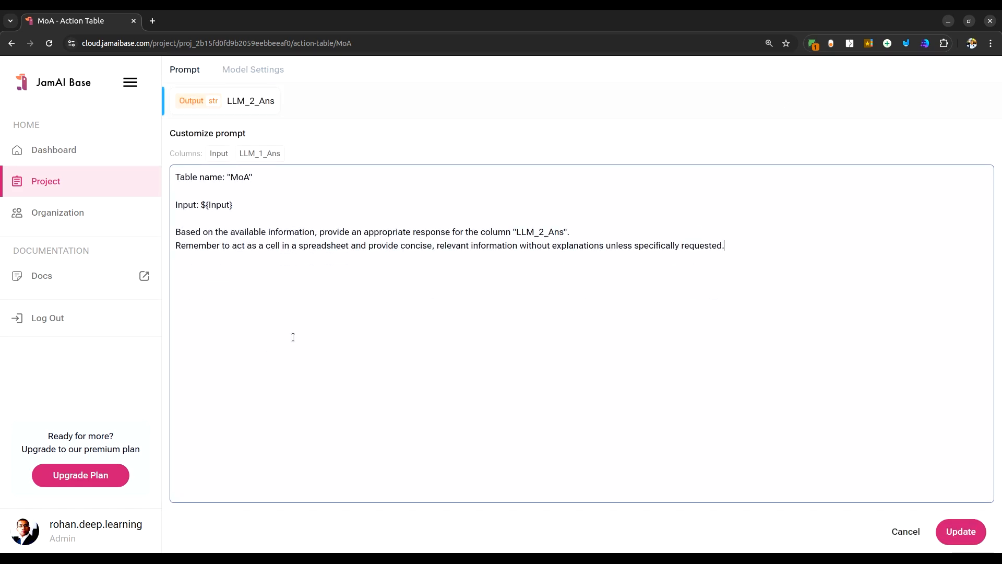
{"action": "key", "text": "ctrl+a"}
{"action": "type", "text": "Table name: \"MoA\"  Input: ${Input}  Based on the available information, provide an appropriate response for the column \"LLM1_Answer\". Remember to act as a cell in a spreadsheet and provide concise, relevant information without explanations unless specifically requested."}
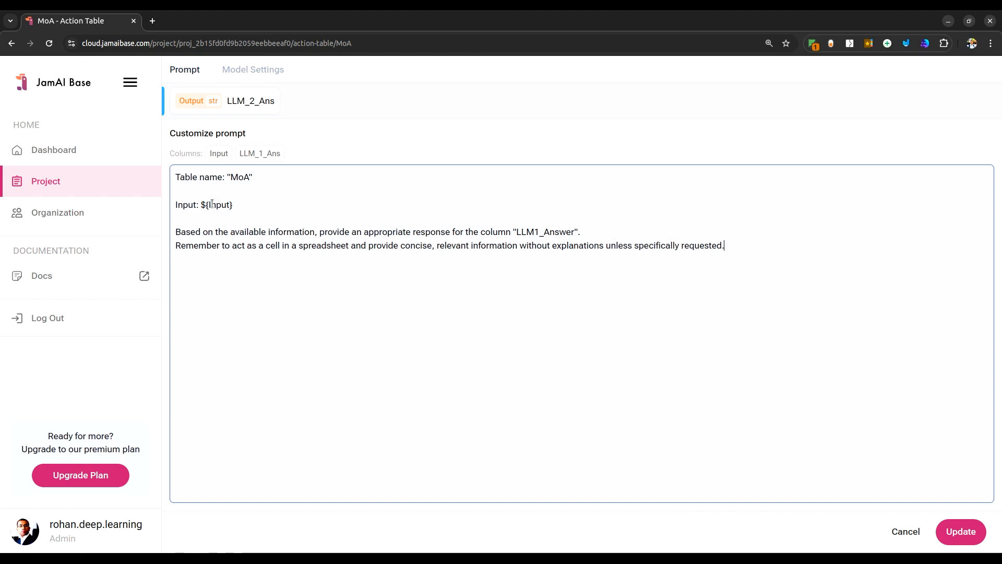
Set the LLM_2_Ans column's model to together_ai/mistralai/Mixtral-8x22B-Instruct-v0.1.
{"action": "left_click", "coordinate": [263, 71]}
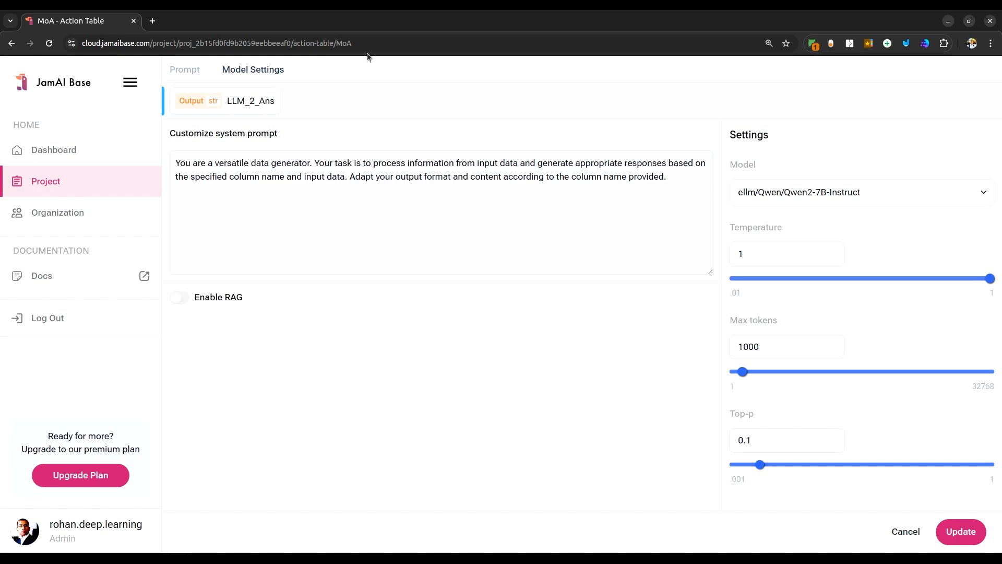
{"action": "left_click", "coordinate": [830, 198]}
{"action": "scroll", "coordinate": [887, 292], "scroll_direction": "down", "scroll_amount": 5}
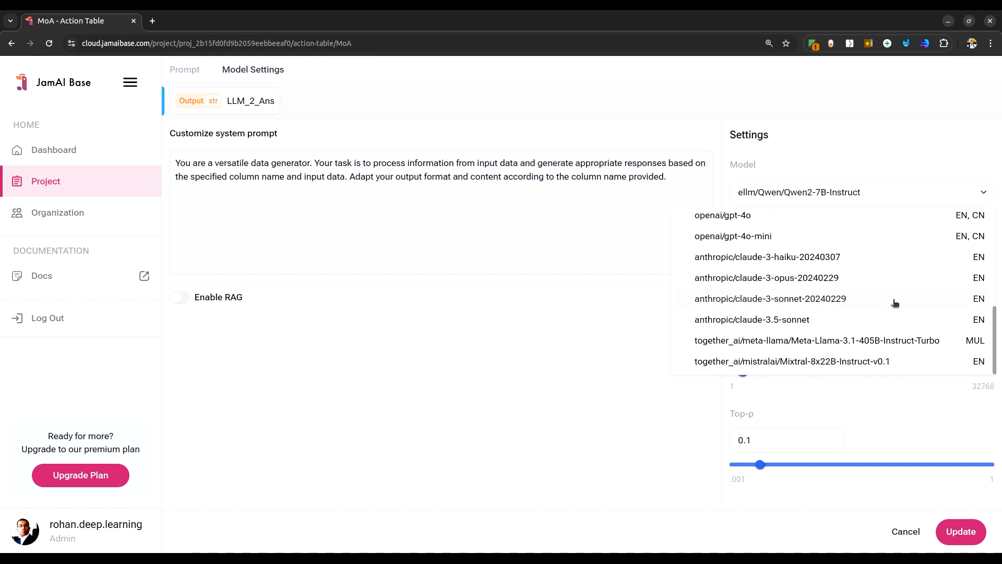
{"action": "left_click", "coordinate": [814, 363]}
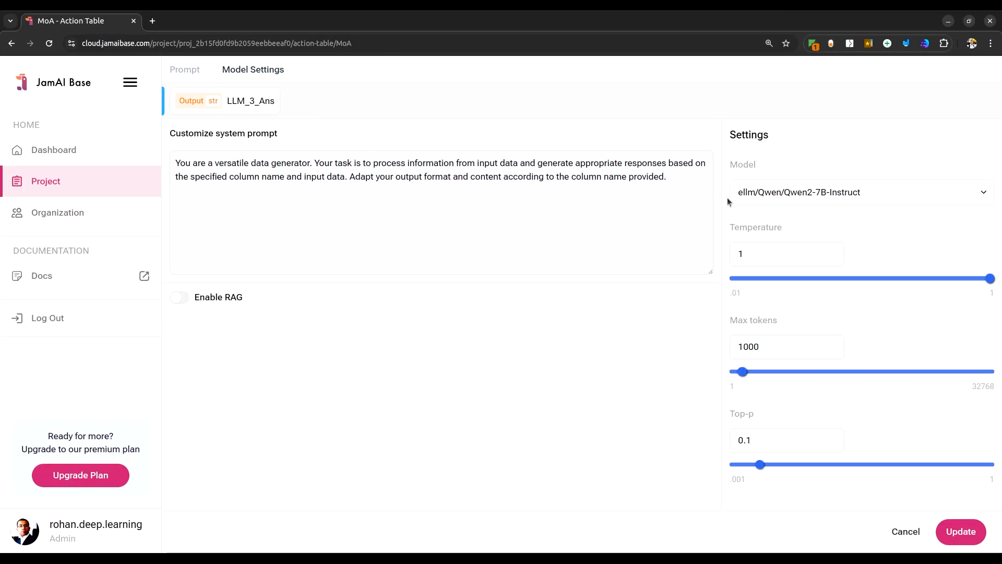
Set the LLM_3_Ans column's model to ellm/meta-llama/Llama-3-70B-Instruct.
{"action": "left_click", "coordinate": [940, 194]}
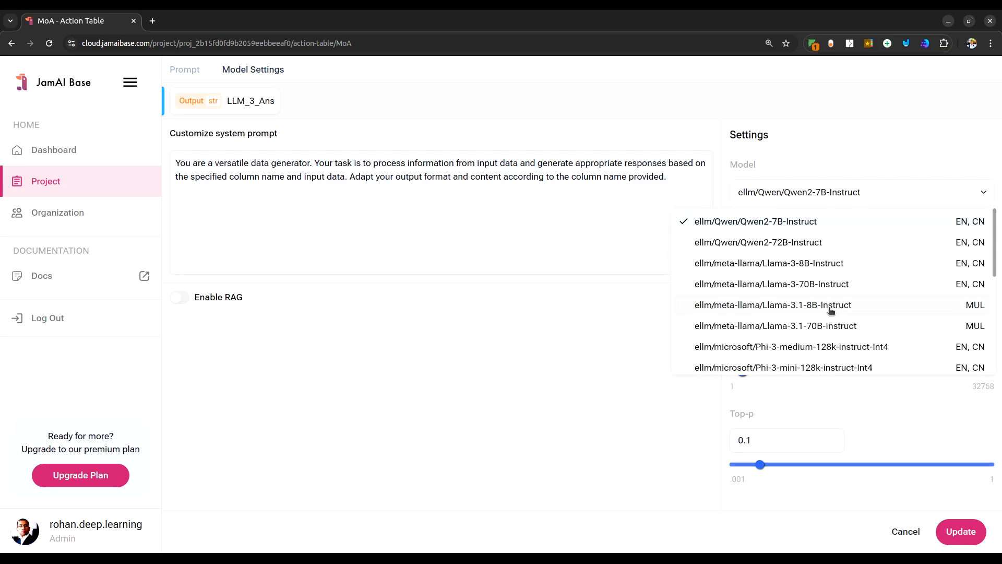
{"action": "left_click", "coordinate": [852, 285]}
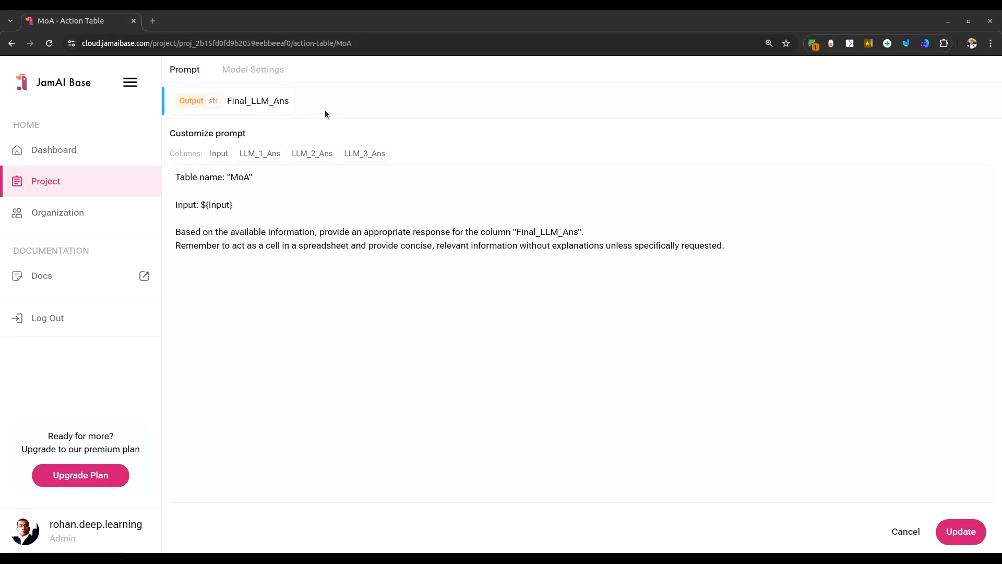
Replace the Final_LLM_Ans prompt below the table name with one passing ${Input}, ${LLM1_Answer}, ${LLM2_Answer} and ${LLM3_Answer} and asking to choose the correct answer.
{"action": "left_click", "coordinate": [528, 326]}
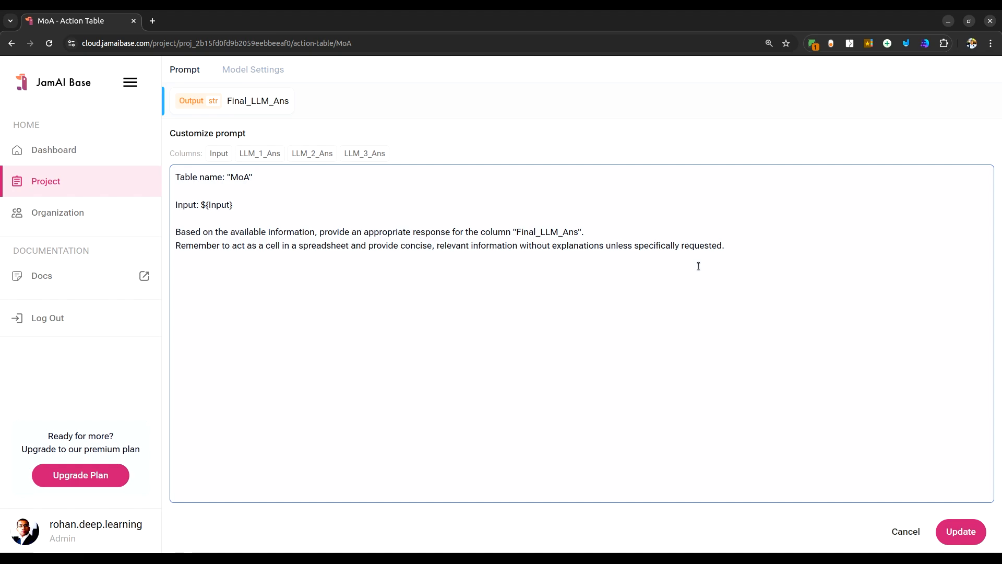
{"action": "left_click_drag", "start_coordinate": [749, 255], "coordinate": [168, 204]}
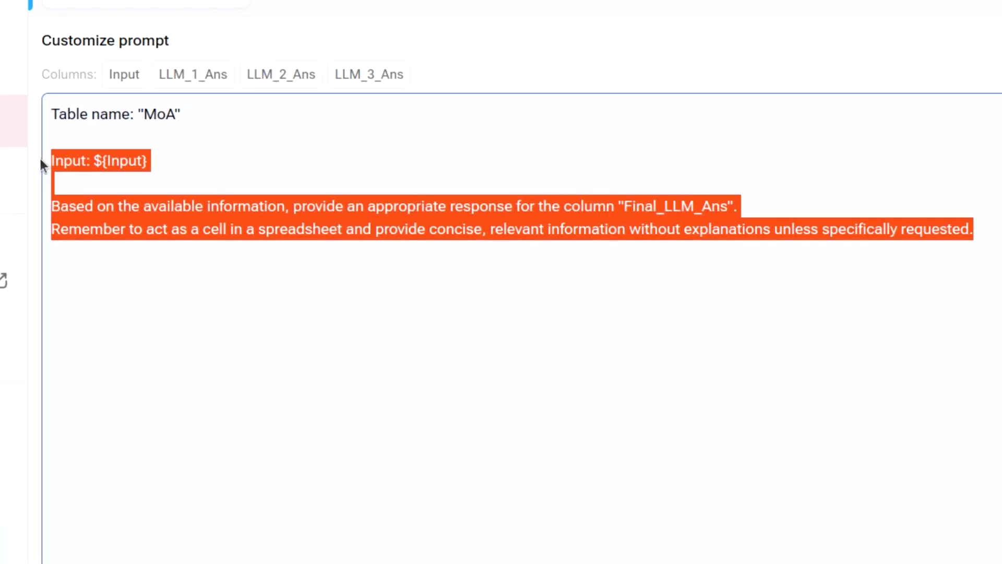
{"action": "type", "text": "Input: ${Input}  LLM_1_Answer: ${LLM1_Answer}  LLM_2_Answer: ${LLM2_Answer}  LLM_3_Answer: ${LLM3_Answer}  Please consider the answer from LLM_1, LLM_2 and LLM_3 and chose the correct answer.  Remember to act as a cell in a spreadsheet and provide concise, relevant information without explanations unless specifically requested."}
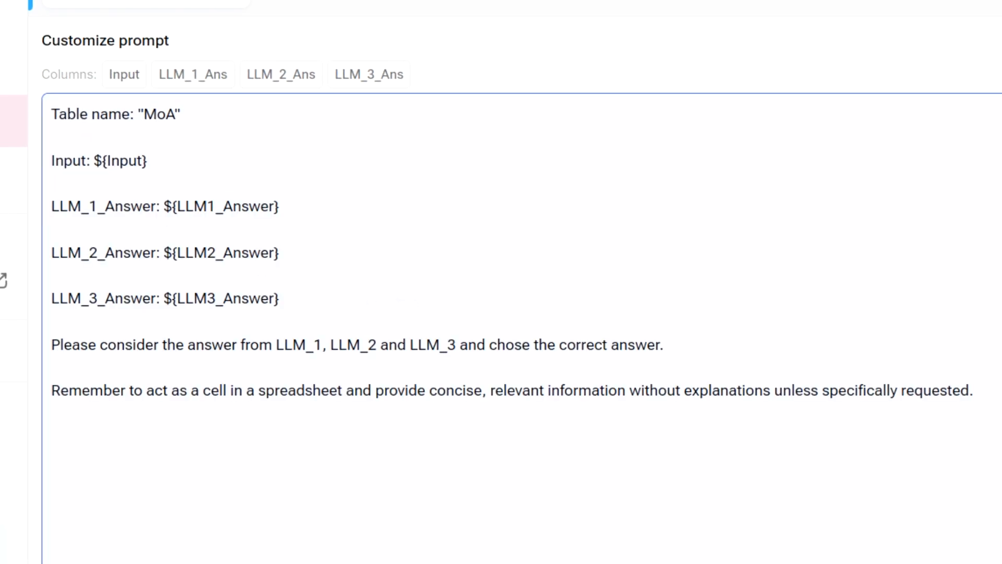
{"action": "left_click", "coordinate": [284, 302]}
{"action": "left_click", "coordinate": [54, 207]}
{"action": "left_click_drag", "start_coordinate": [282, 299], "coordinate": [39, 208]}
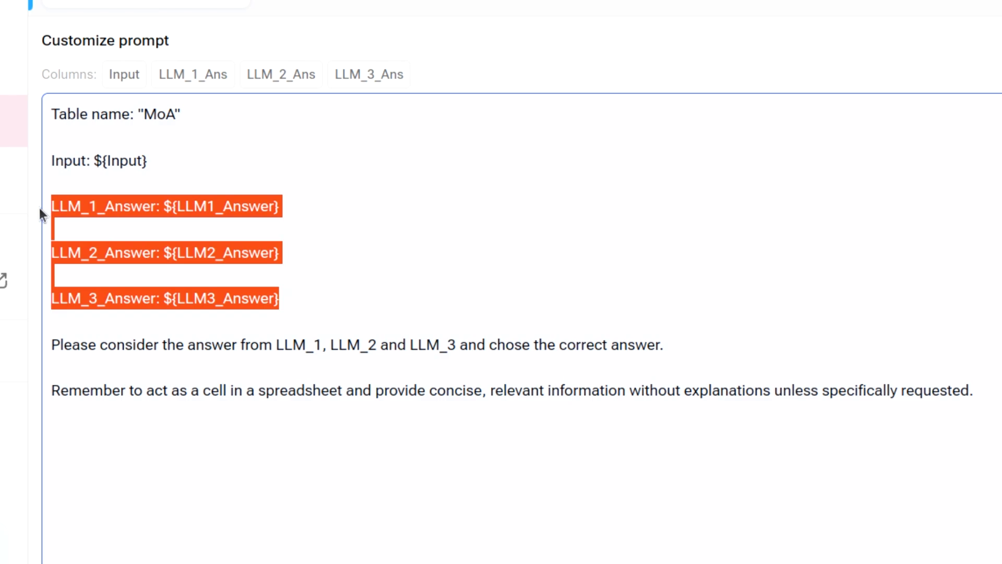
{"action": "left_click", "coordinate": [464, 276]}
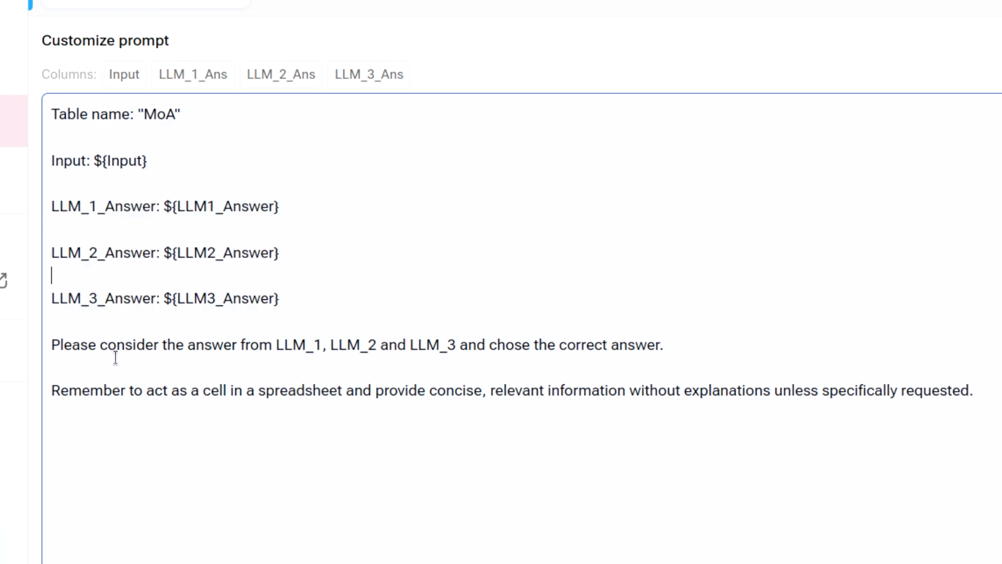
{"action": "left_click", "coordinate": [305, 347]}
{"action": "left_click", "coordinate": [354, 357]}
{"action": "left_click", "coordinate": [430, 357]}
{"action": "left_click", "coordinate": [728, 345]}
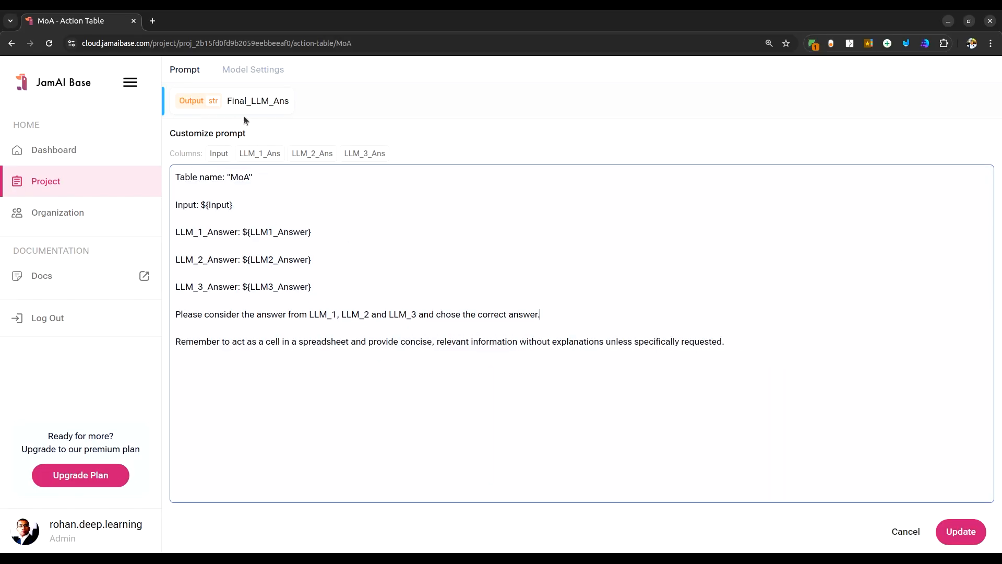
Set the Final_LLM_Ans column's model to ellm/Qwen/Qwen2-72B-Instruct and save the column settings.
{"action": "left_click", "coordinate": [266, 76]}
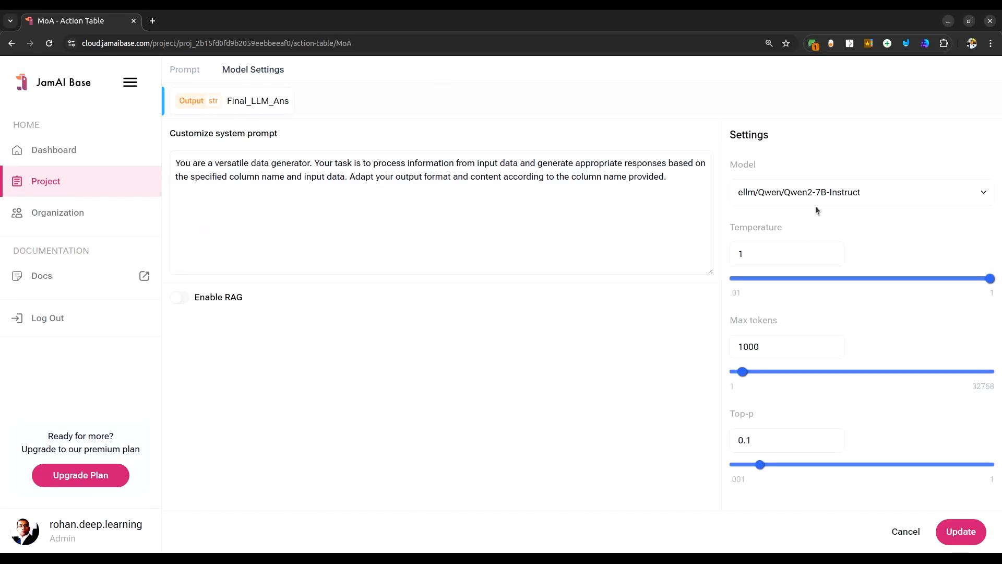
{"action": "left_click", "coordinate": [882, 198]}
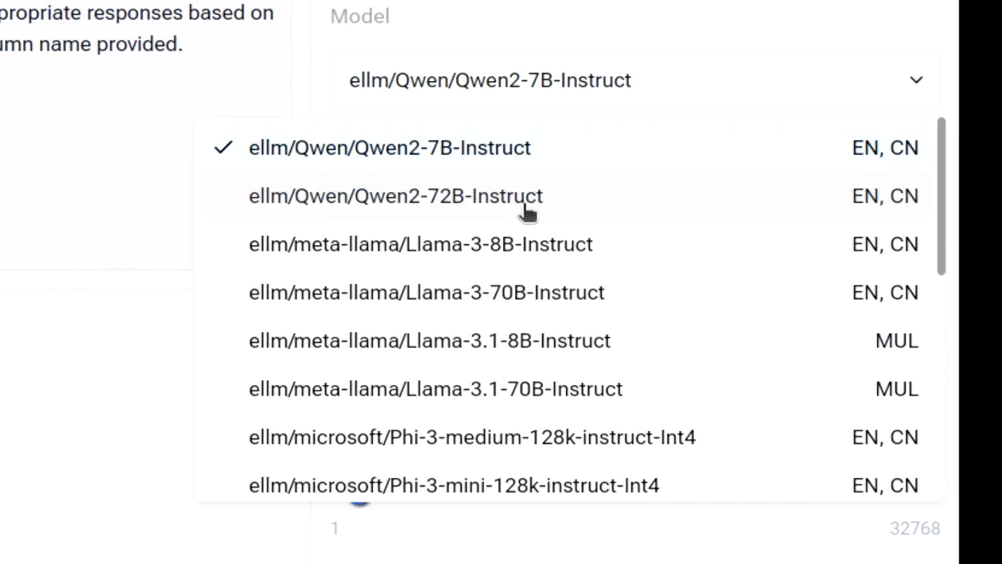
{"action": "left_click", "coordinate": [470, 203]}
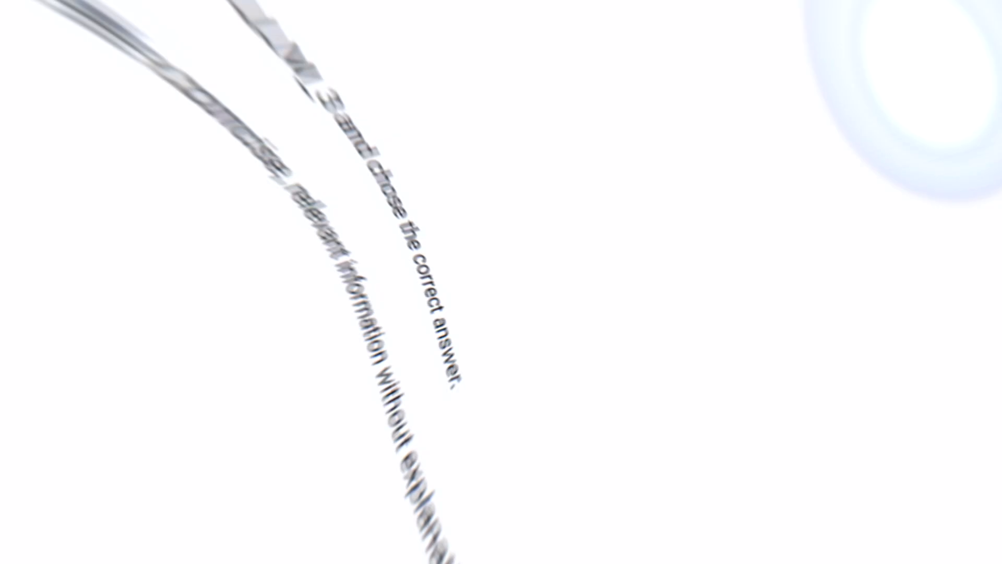
{"action": "left_click", "coordinate": [969, 542]}
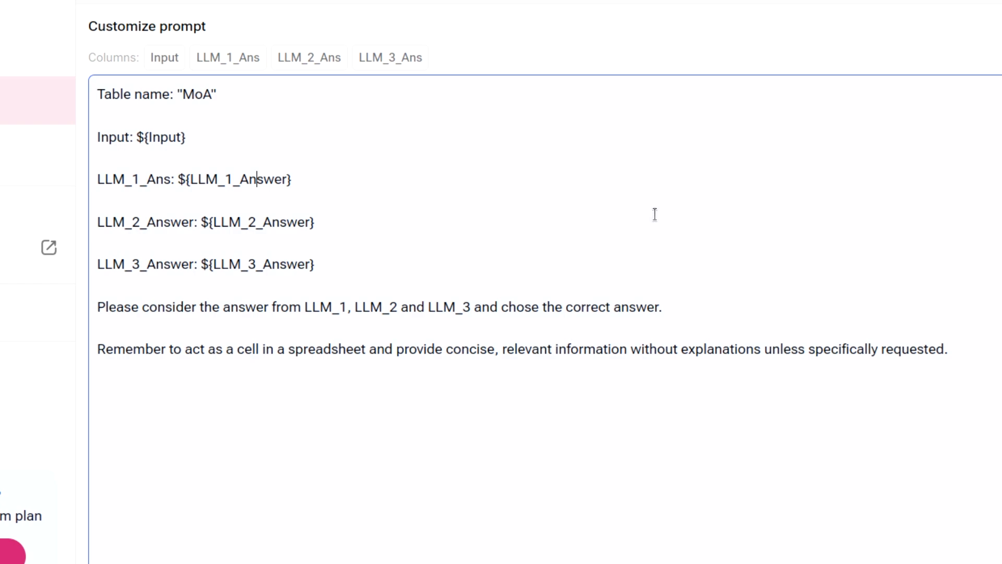
Correct the answer variables in the Final_LLM_Ans prompt to ${LLM_1_Ans}, ${LLM_2_Ans} and ${LLM_3_Ans}, and save the prompt.
{"action": "key", "text": "Delete"}
{"action": "key", "text": "Delete"}
{"action": "key", "text": "Delete"}
{"action": "key", "text": "Delete"}
{"action": "key", "text": "Delete"}
{"action": "key", "text": "Delete"}
{"action": "key", "text": "Delete"}
{"action": "key", "text": "Delete"}
{"action": "key", "text": "Delete"}
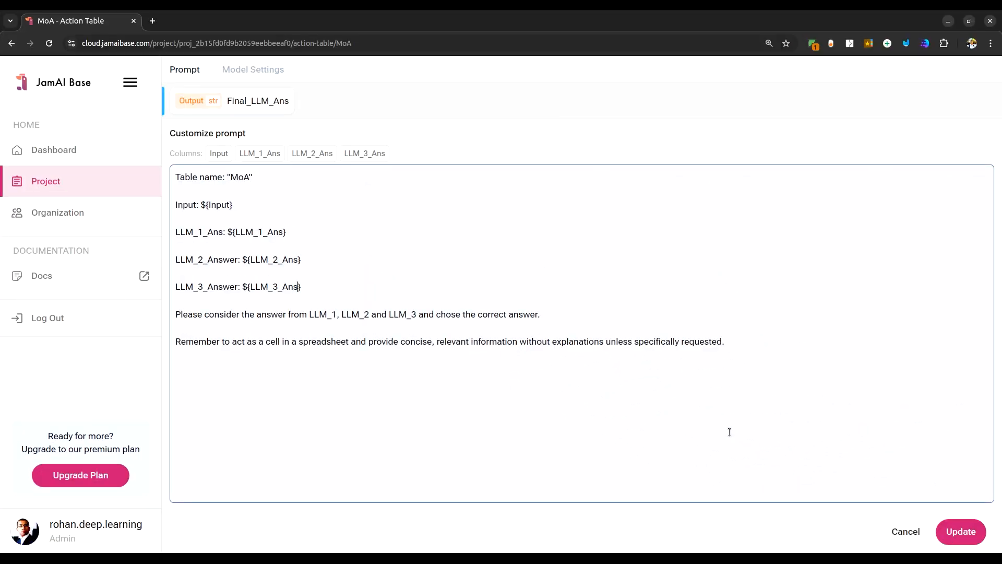
{"action": "left_click", "coordinate": [959, 535]}
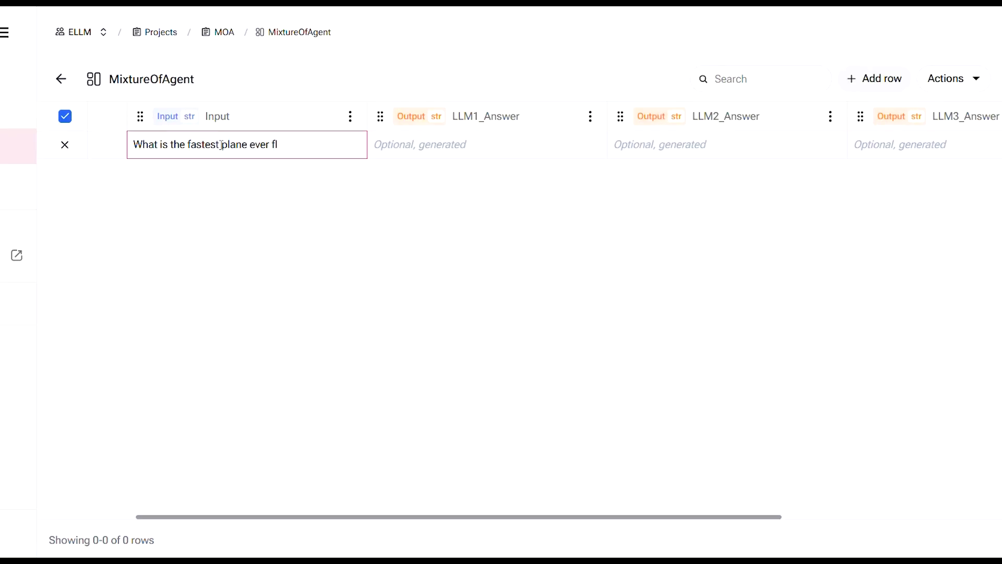
Add a row to the MixtureOfAgent table with the input "What is the fastest plane ever flown." and compare the generated answers.
{"action": "type", "text": "own"}
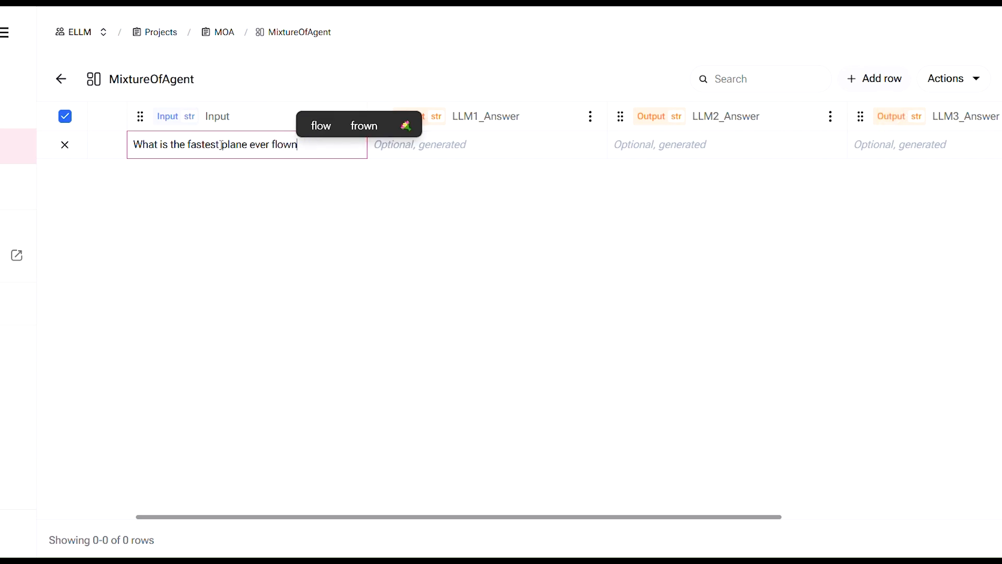
{"action": "type", "text": "."}
{"action": "key", "text": "Return"}
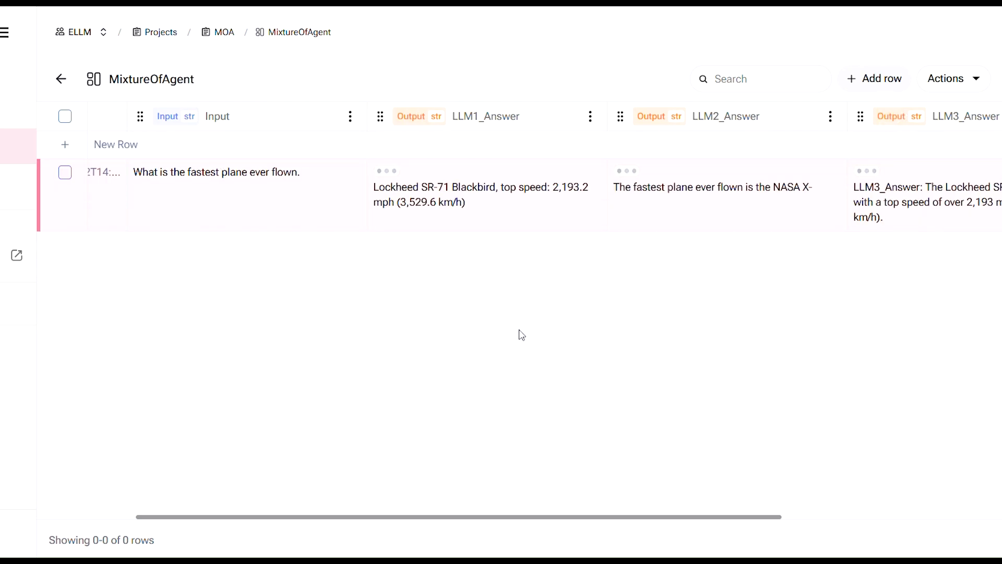
{"action": "scroll", "coordinate": [522, 335], "scroll_direction": "right", "scroll_amount": 3}
{"action": "scroll", "coordinate": [522, 335], "scroll_direction": "right", "scroll_amount": 2}
{"action": "scroll", "coordinate": [522, 336], "scroll_direction": "right", "scroll_amount": 3}
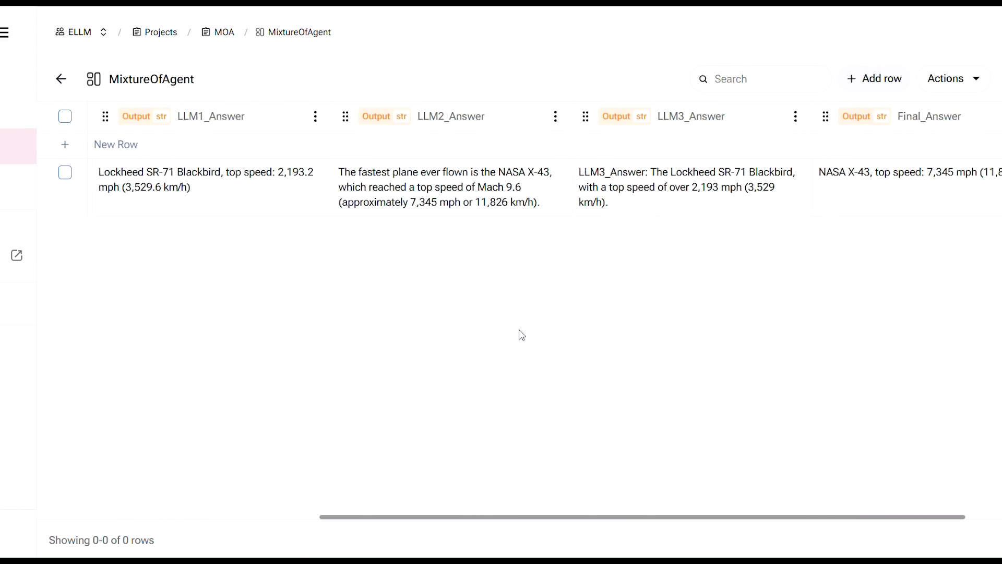
{"action": "scroll", "coordinate": [522, 335], "scroll_direction": "left", "scroll_amount": 1}
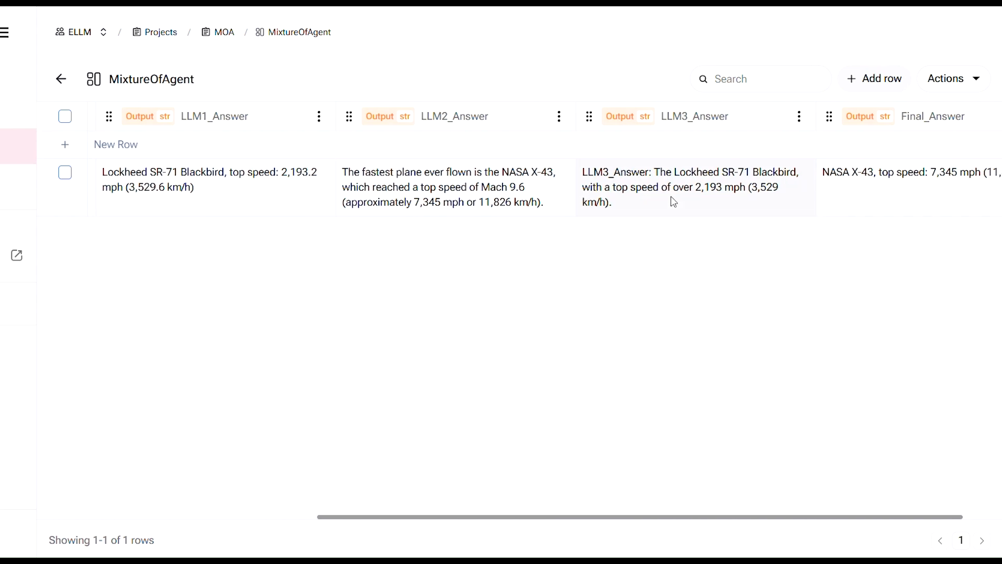
{"action": "scroll", "coordinate": [675, 202], "scroll_direction": "right", "scroll_amount": 1}
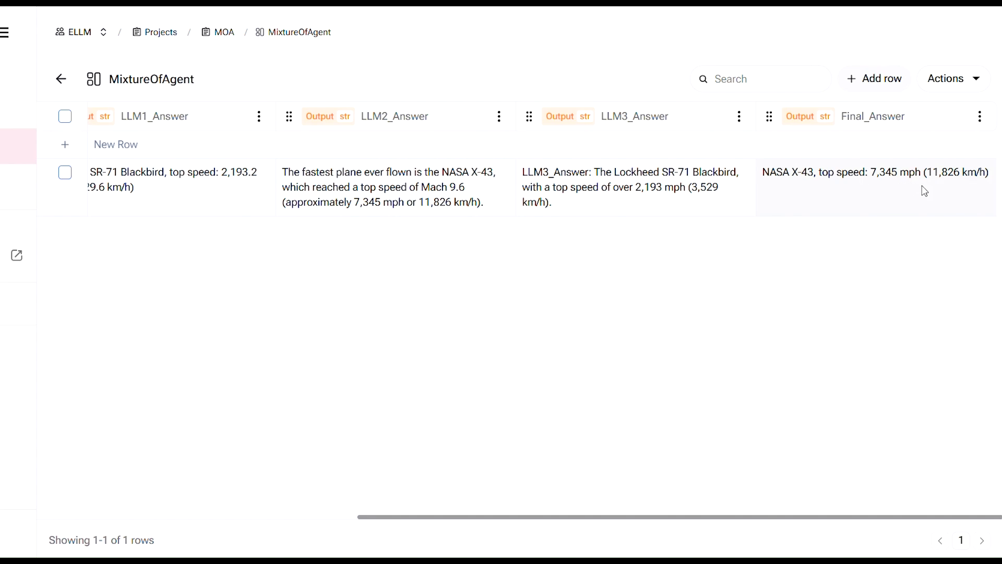
Add a row with the input "What is the oldest cat breed?" and check the answers in all the LLM columns.
{"action": "scroll", "coordinate": [925, 192], "scroll_direction": "left", "scroll_amount": 1}
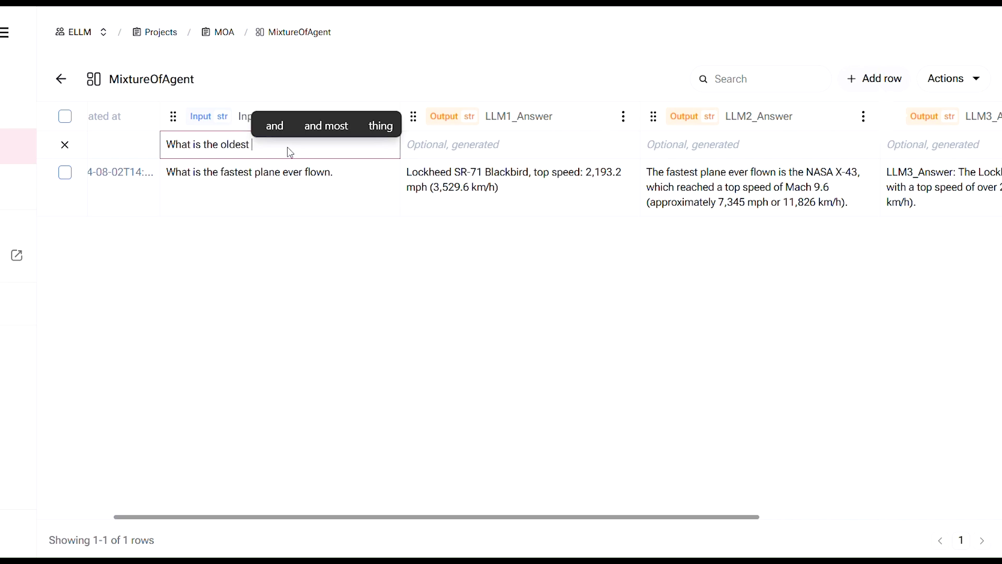
{"action": "type", "text": "cat breed?"}
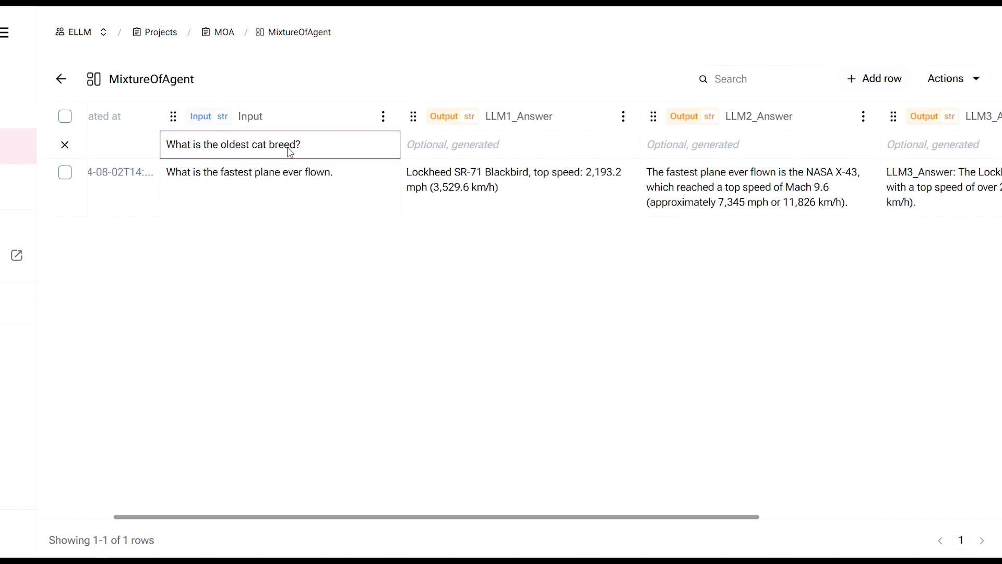
{"action": "key", "text": "Return"}
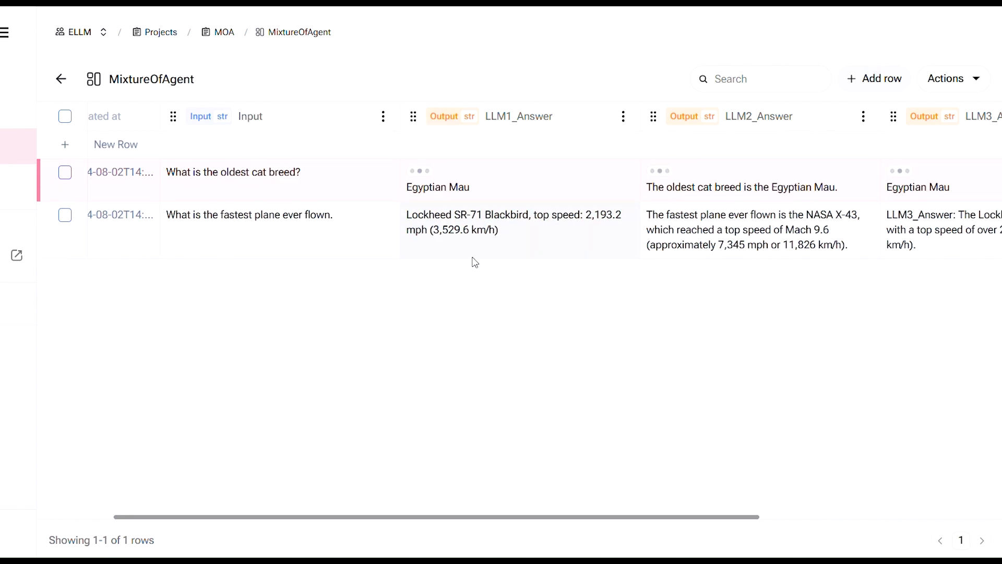
{"action": "scroll", "coordinate": [569, 282], "scroll_direction": "right", "scroll_amount": 3}
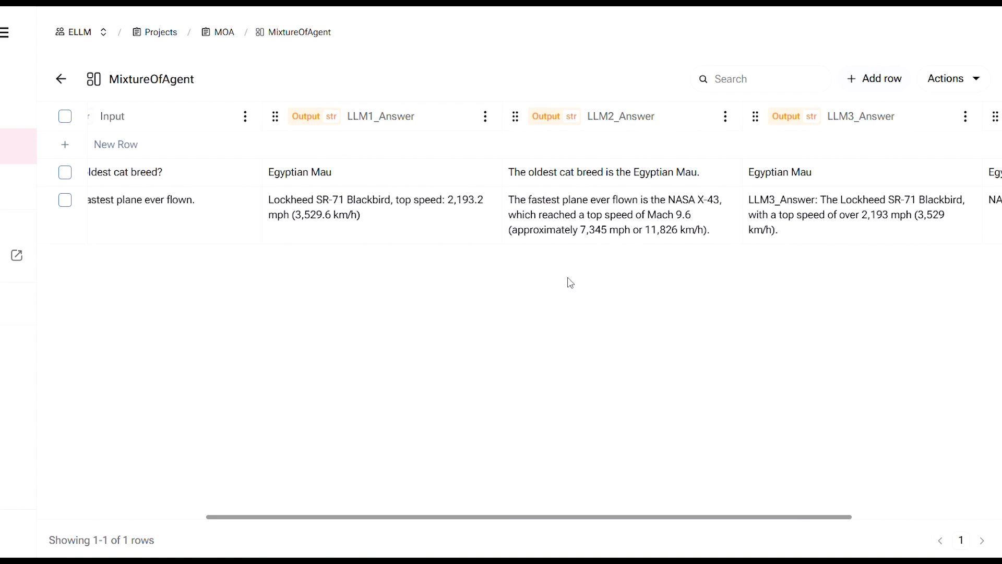
{"action": "scroll", "coordinate": [570, 283], "scroll_direction": "right", "scroll_amount": 4}
Add a row with the input "What is the longest lasting flower?" to generate its answers.
{"action": "scroll", "coordinate": [571, 283], "scroll_direction": "left", "scroll_amount": 3}
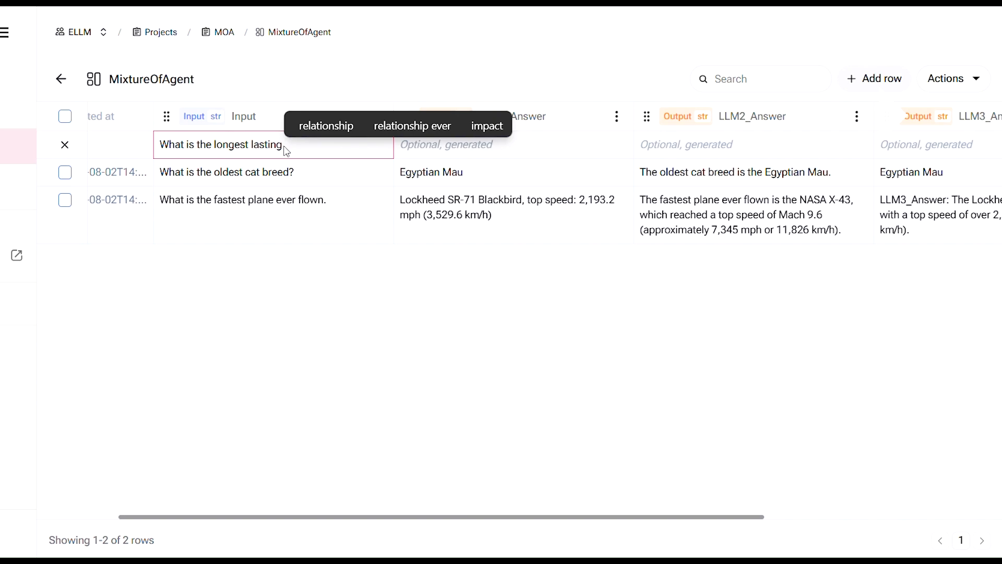
{"action": "type", "text": "lower?"}
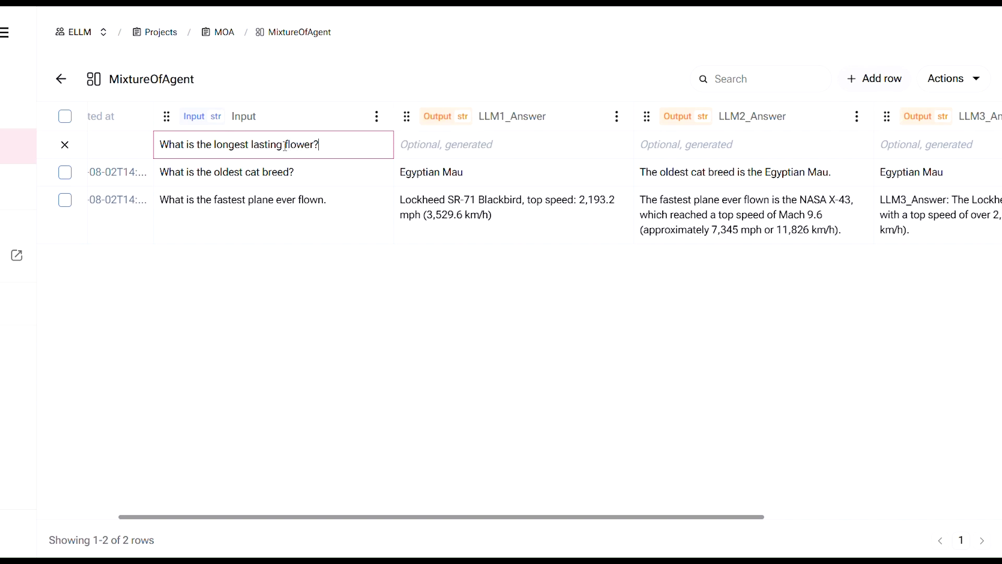
{"action": "key", "text": "Return"}
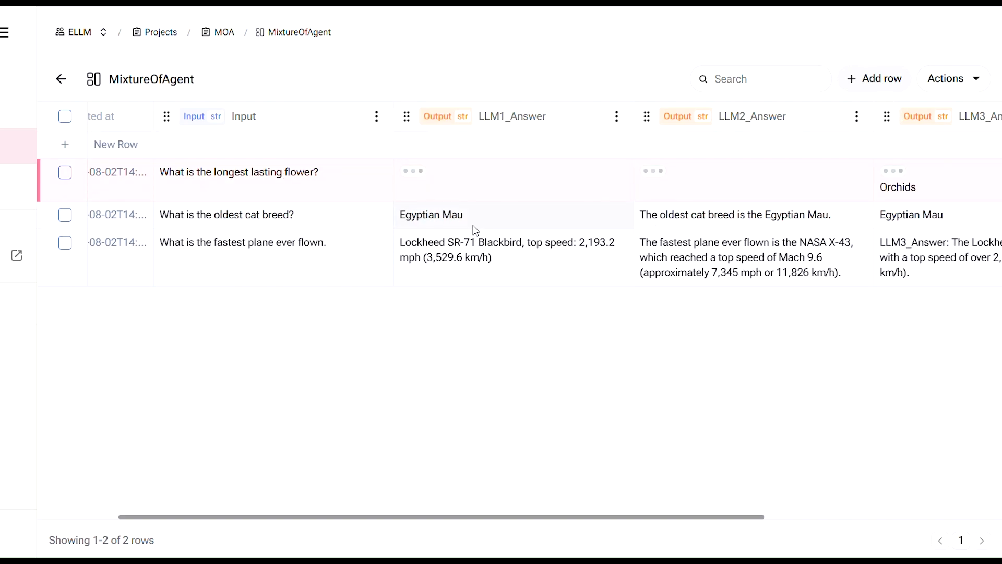
Compare the LLM1_Answer, LLM2_Answer and LLM3_Answer outputs with Final_Answer for the three question rows.
{"action": "scroll", "coordinate": [475, 231], "scroll_direction": "right", "scroll_amount": 2}
{"action": "scroll", "coordinate": [475, 231], "scroll_direction": "right", "scroll_amount": 4}
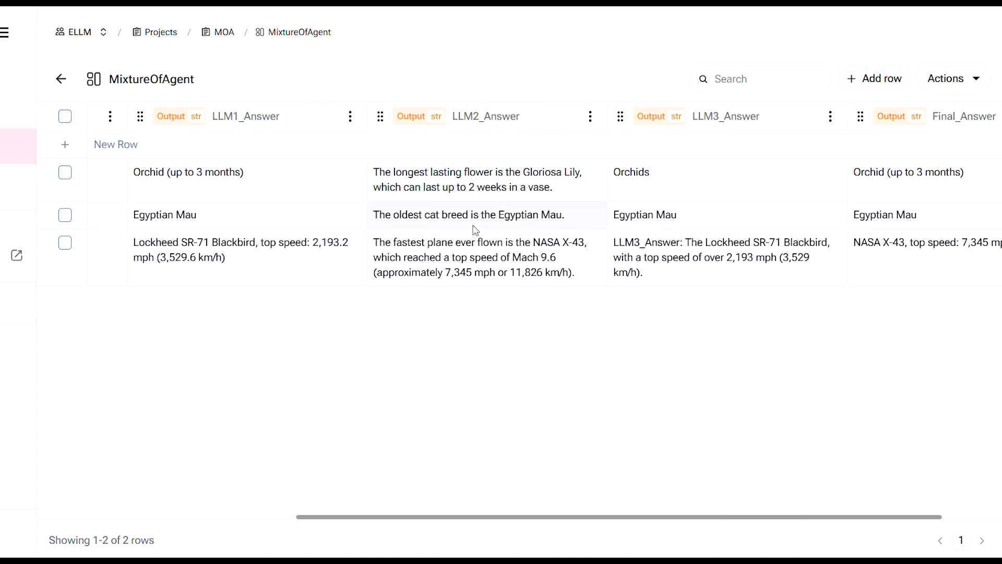
{"action": "scroll", "coordinate": [476, 230], "scroll_direction": "right", "scroll_amount": 2}
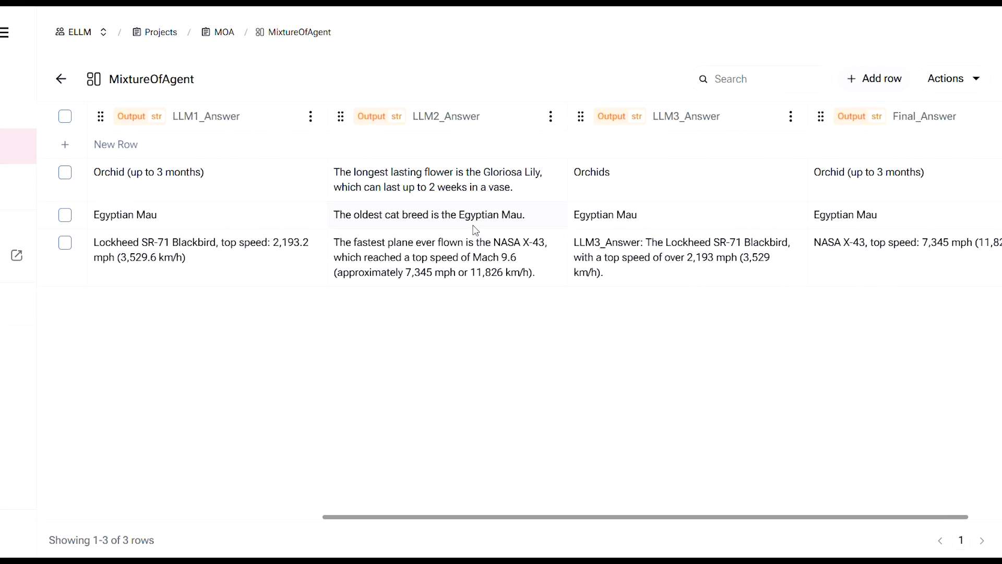
{"action": "scroll", "coordinate": [477, 231], "scroll_direction": "right", "scroll_amount": 1}
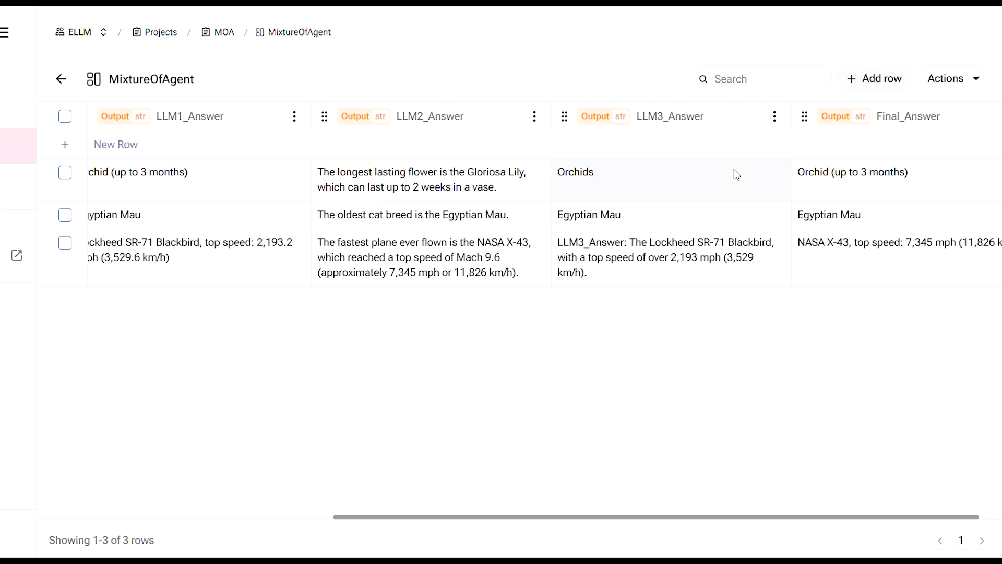
{"action": "scroll", "coordinate": [734, 173], "scroll_direction": "right", "scroll_amount": 2}
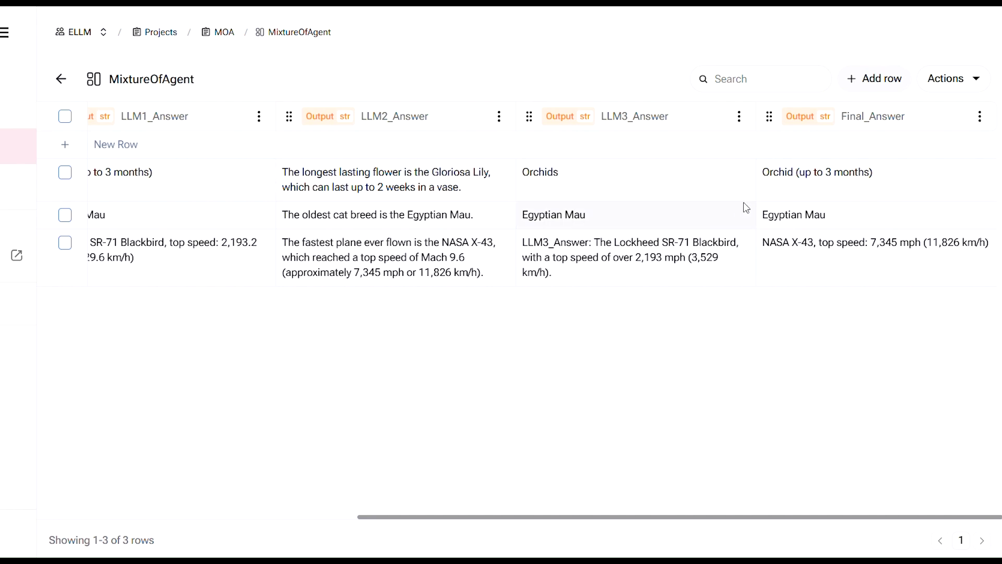
{"action": "scroll", "coordinate": [747, 207], "scroll_direction": "left", "scroll_amount": 5}
{"action": "scroll", "coordinate": [747, 207], "scroll_direction": "left", "scroll_amount": 8}
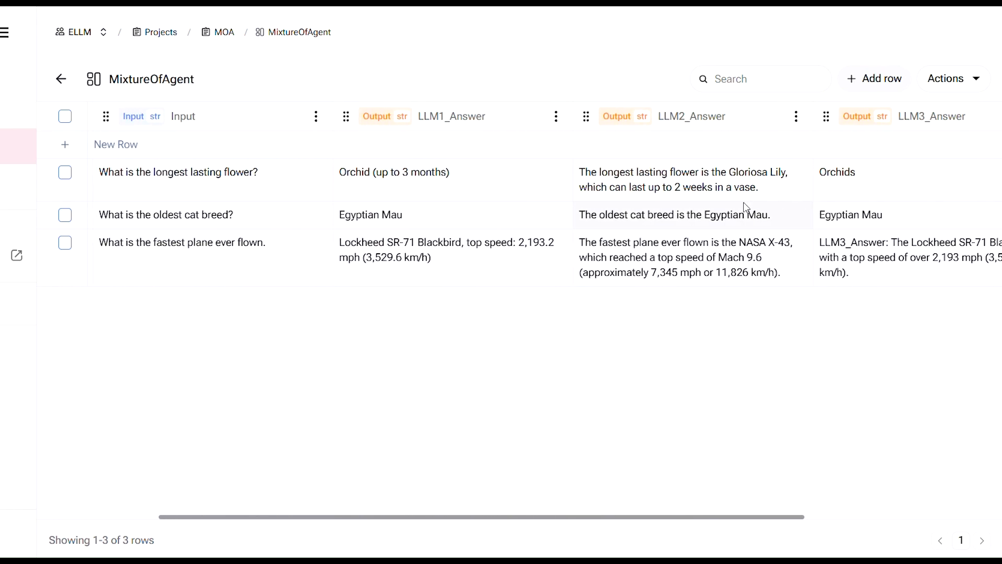
{"action": "scroll", "coordinate": [747, 208], "scroll_direction": "right", "scroll_amount": 7}
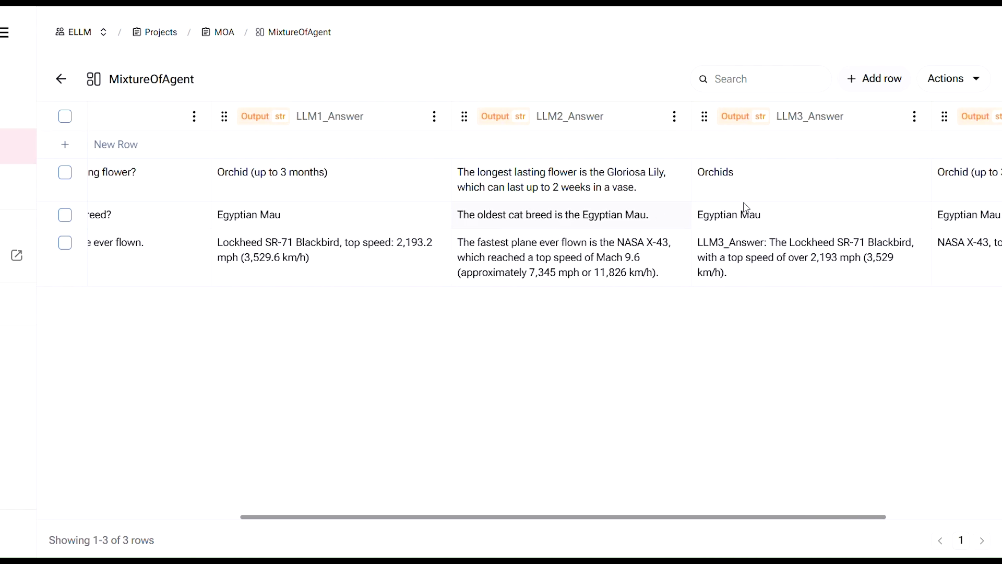
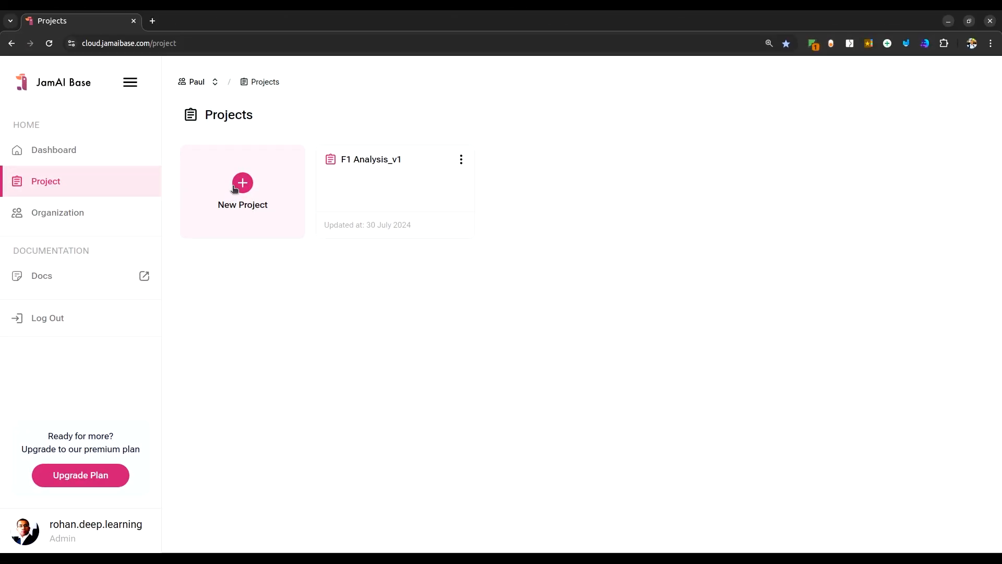
Create a new project named "RAG_on _Financial_DOc" and open it.
{"action": "left_click", "coordinate": [239, 186]}
{"action": "left_click", "coordinate": [403, 312]}
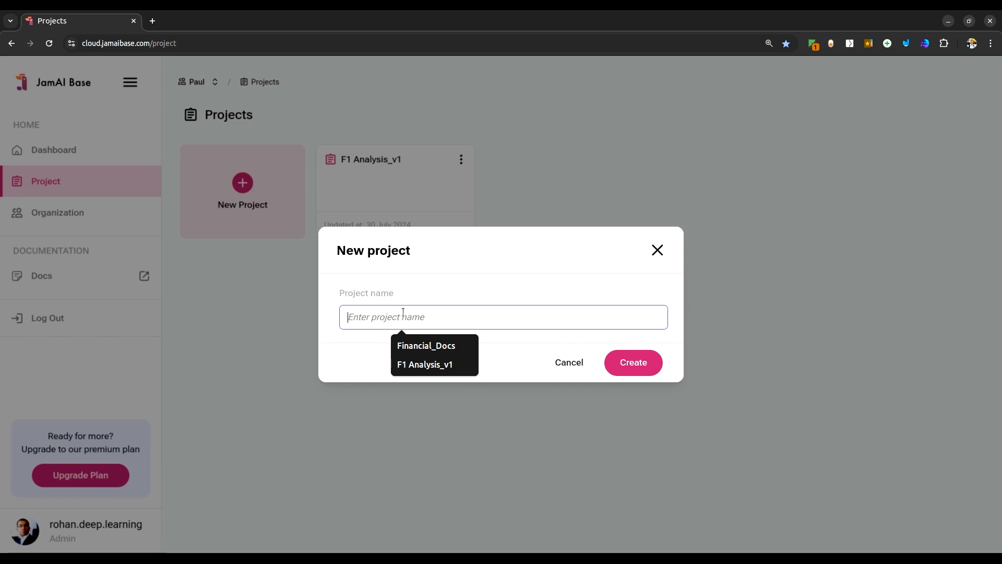
{"action": "type", "text": "RAG_on _"}
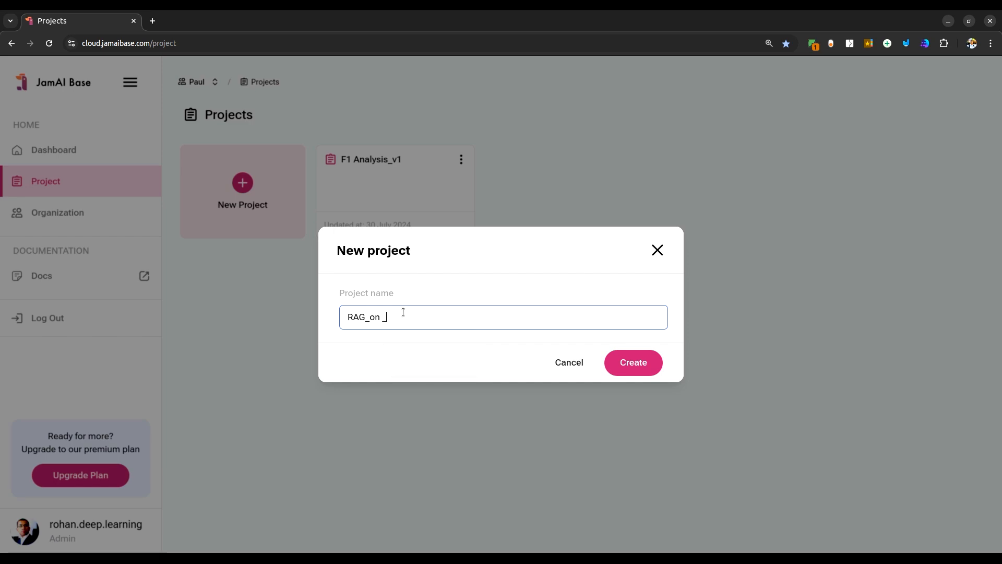
{"action": "type", "text": "Financial_DOc"}
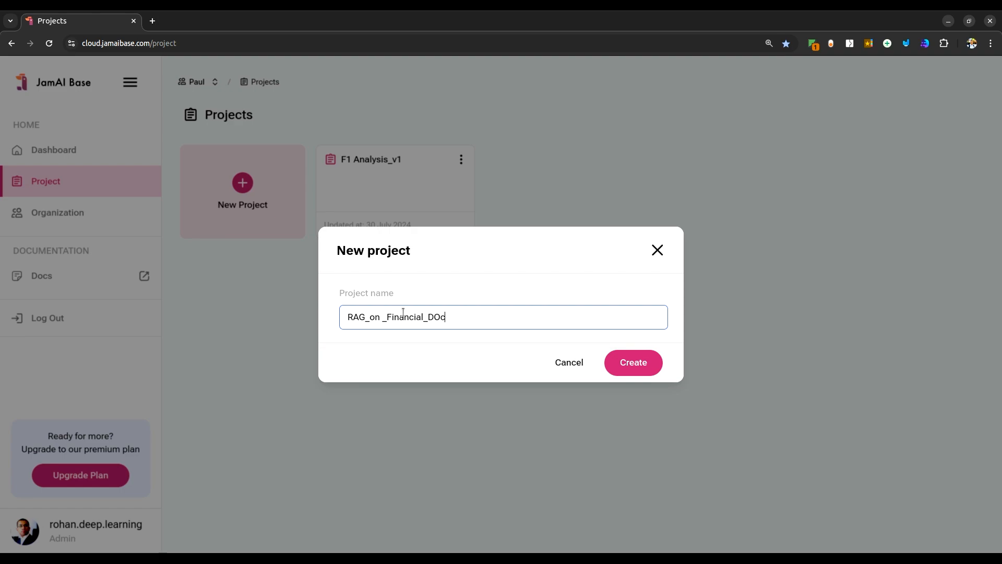
{"action": "left_click", "coordinate": [647, 366]}
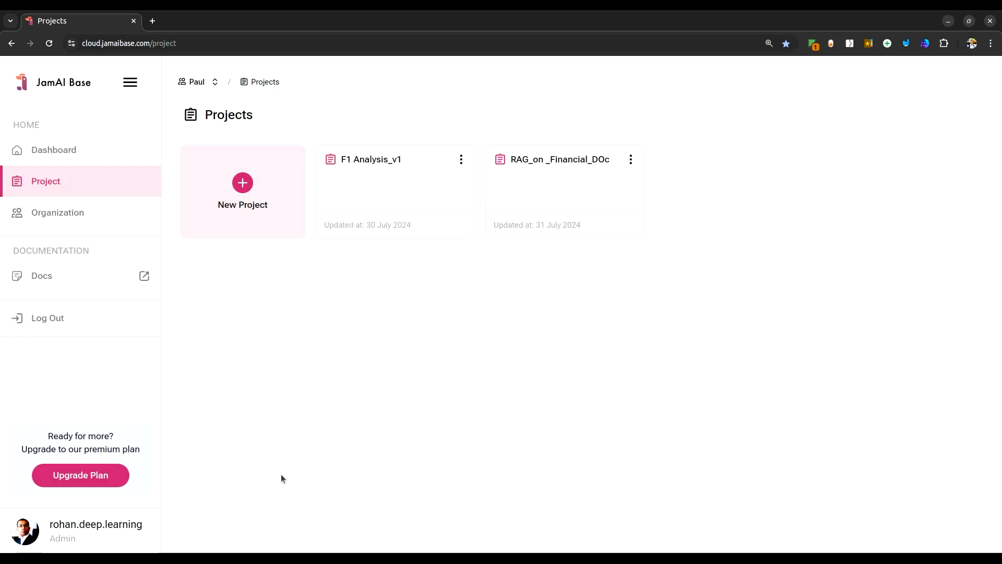
{"action": "left_click", "coordinate": [560, 162]}
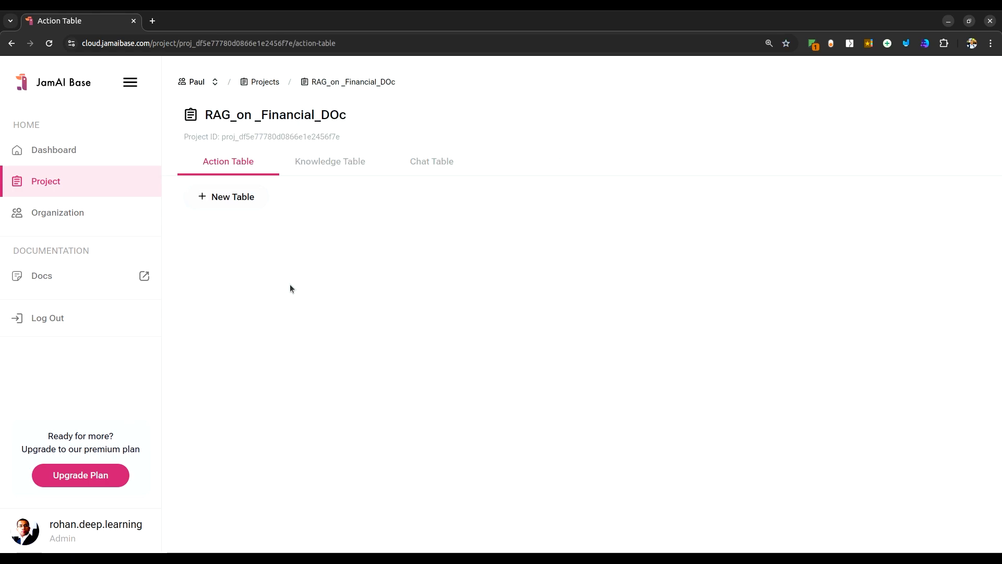
Look through the new project's knowledge table, chat table and action table sections.
{"action": "left_click", "coordinate": [329, 161]}
{"action": "left_click", "coordinate": [434, 167]}
{"action": "left_click", "coordinate": [234, 166]}
{"action": "left_click", "coordinate": [339, 164]}
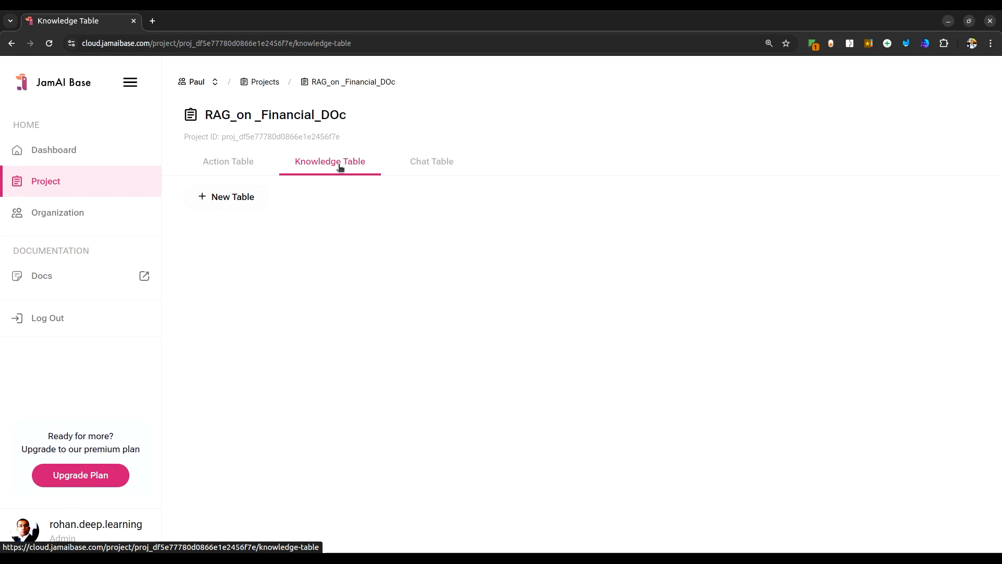
{"action": "left_click", "coordinate": [431, 168]}
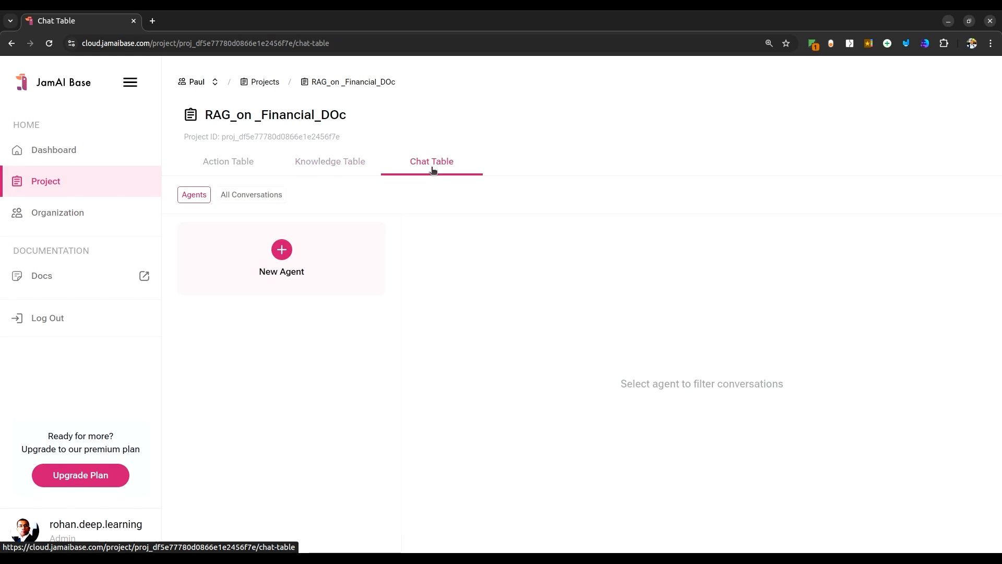
Create a knowledge table with the table ID Financial_Report and the embedding model openai/text-embedding-3-small-1536.
{"action": "left_click", "coordinate": [340, 164]}
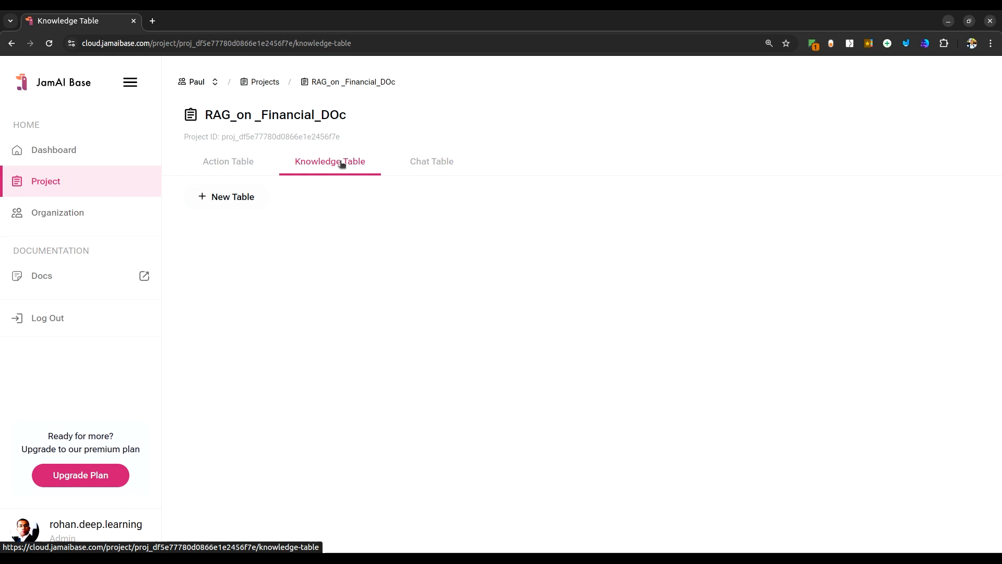
{"action": "left_click", "coordinate": [231, 201]}
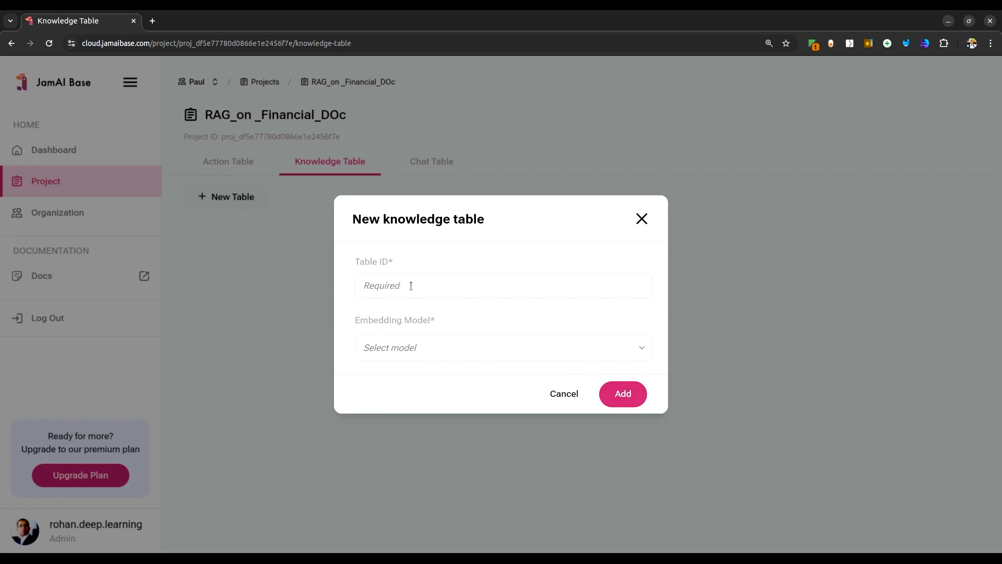
{"action": "left_click", "coordinate": [411, 286]}
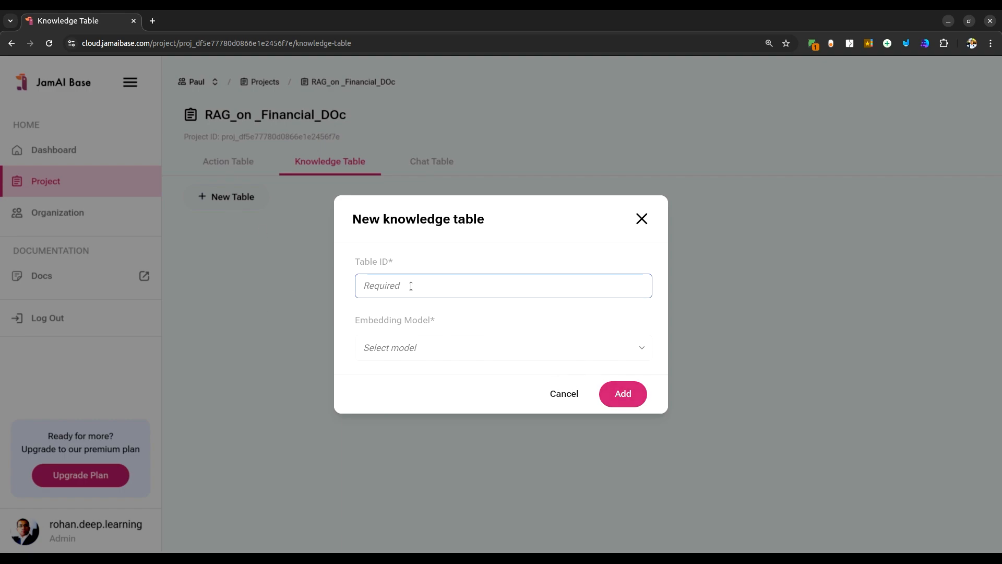
{"action": "type", "text": "Financial_Report"}
{"action": "left_click", "coordinate": [504, 352]}
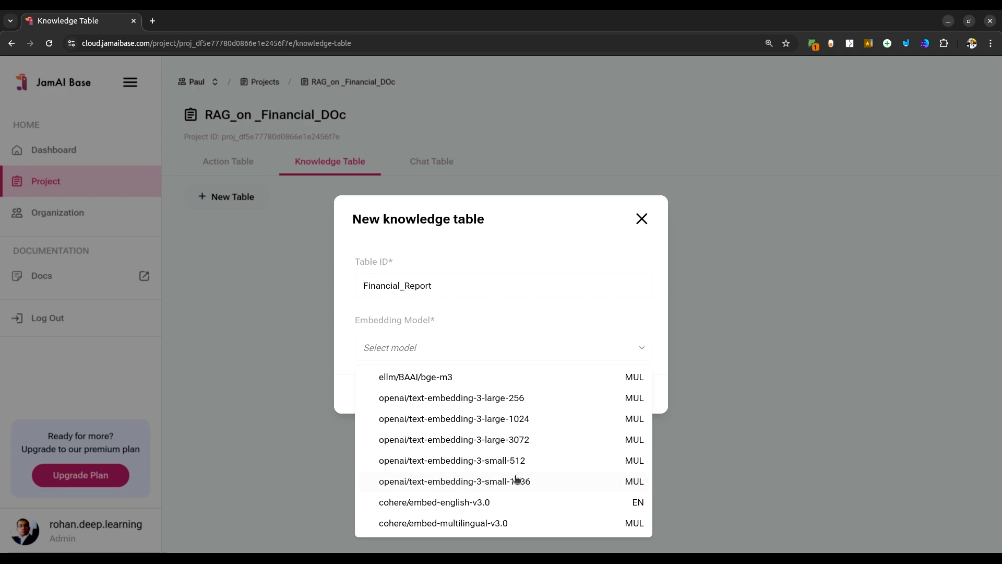
{"action": "left_click", "coordinate": [544, 485]}
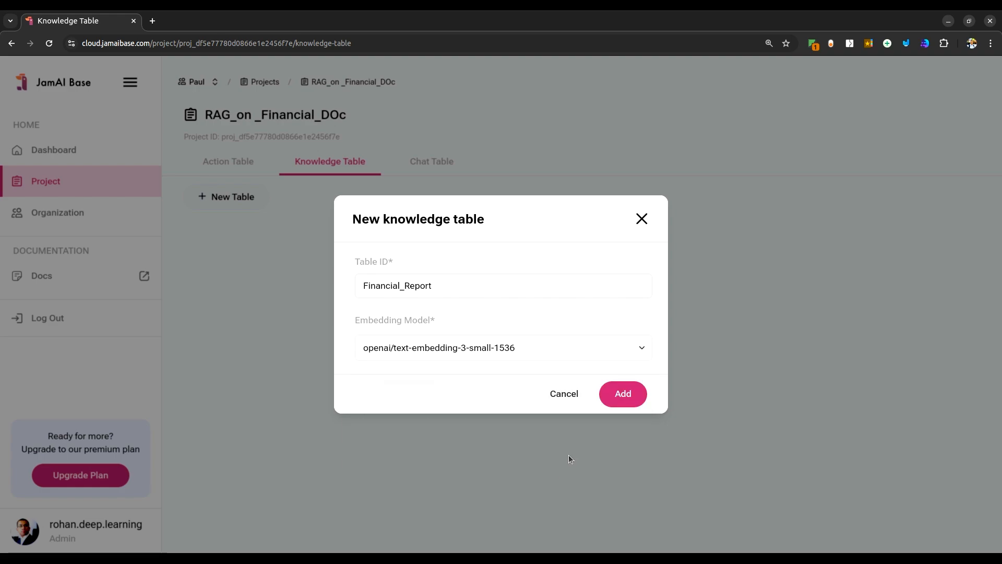
{"action": "left_click", "coordinate": [623, 394]}
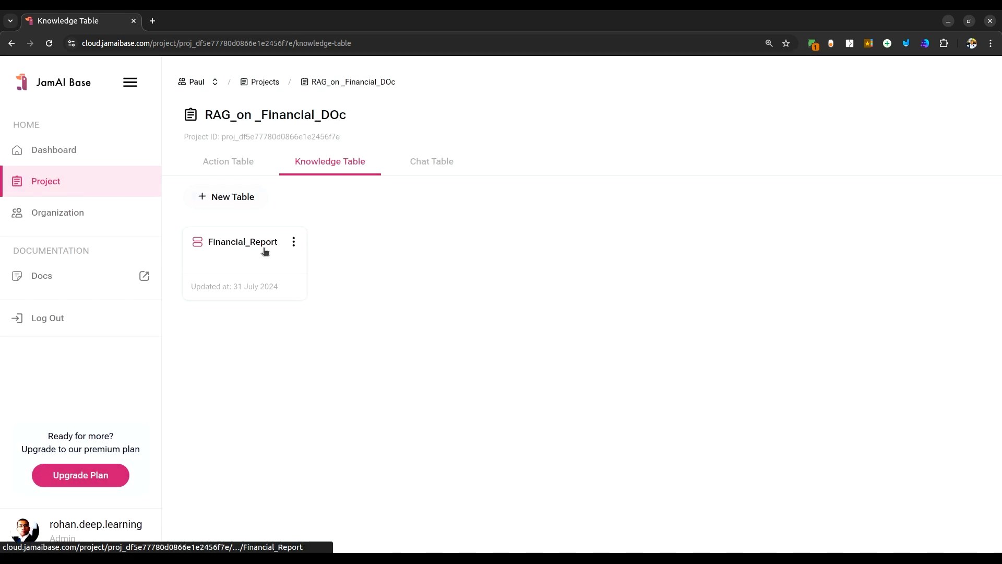
Open the Financial_Report knowledge table and choose a document file to upload into it.
{"action": "left_click", "coordinate": [295, 245]}
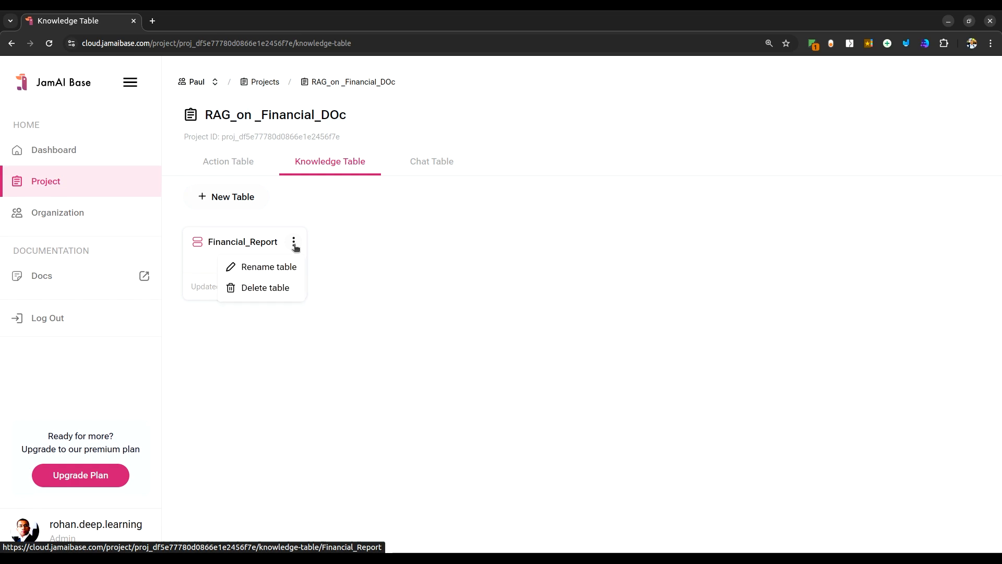
{"action": "left_click", "coordinate": [644, 387]}
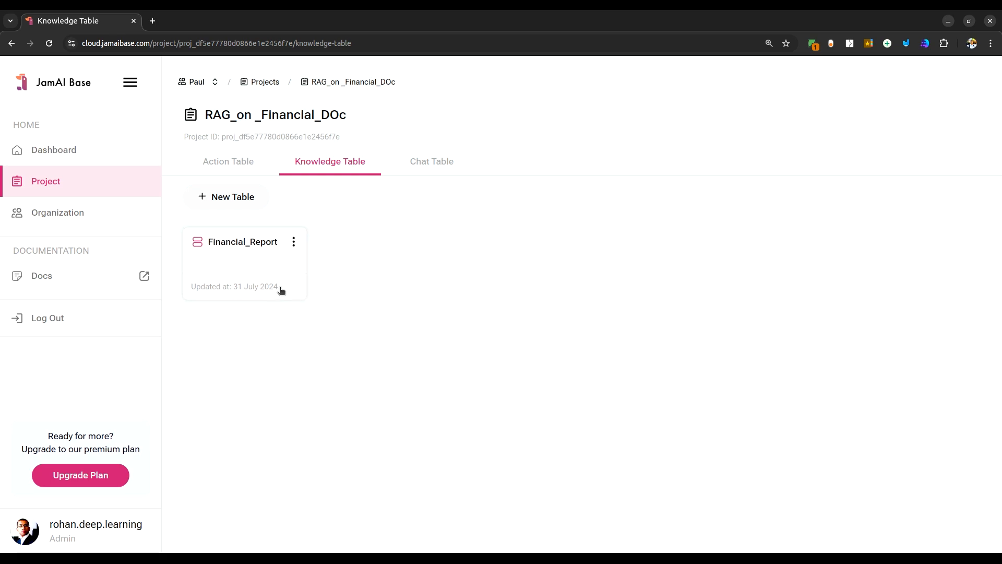
{"action": "left_click", "coordinate": [245, 261]}
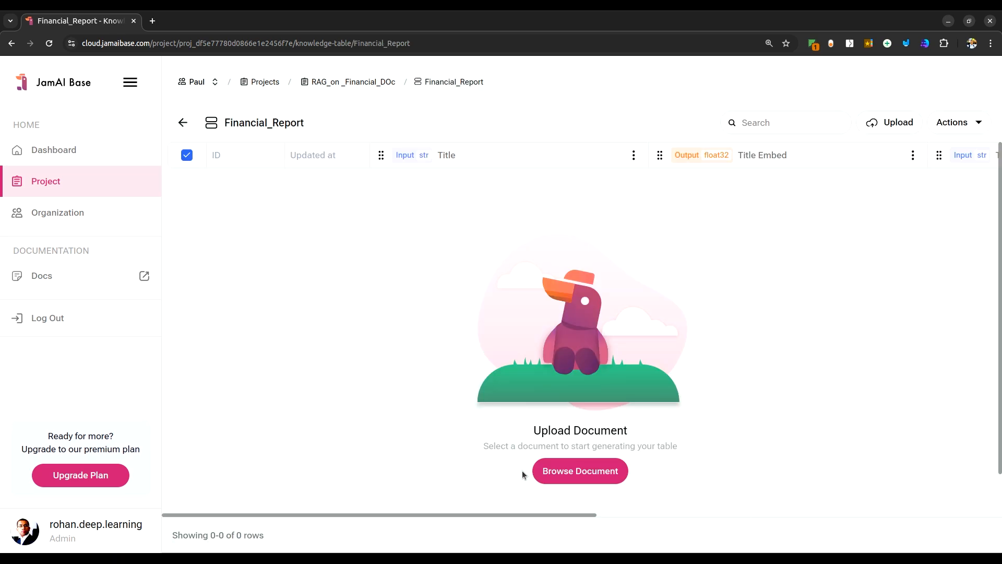
{"action": "left_click", "coordinate": [599, 472]}
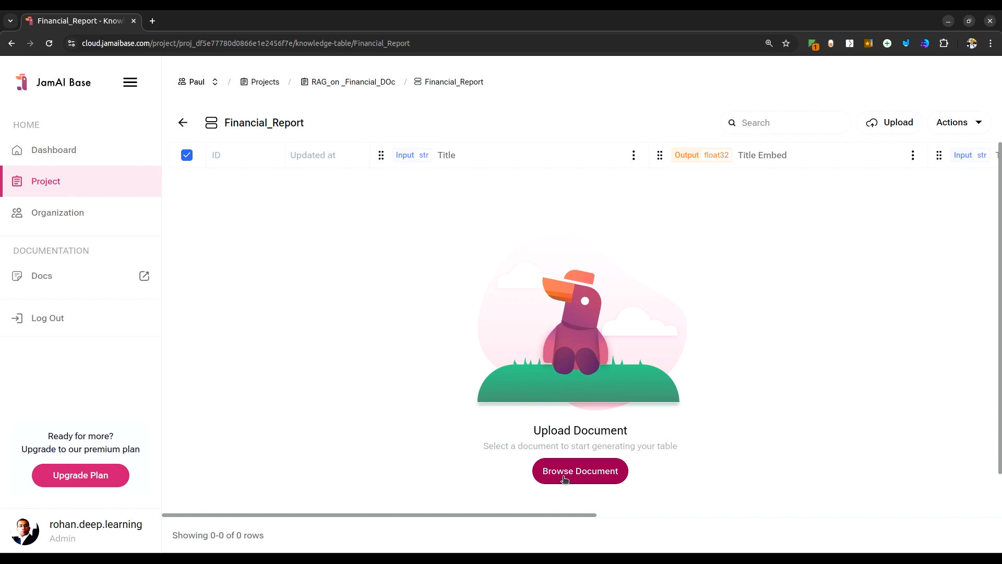
{"action": "double_click", "coordinate": [274, 285]}
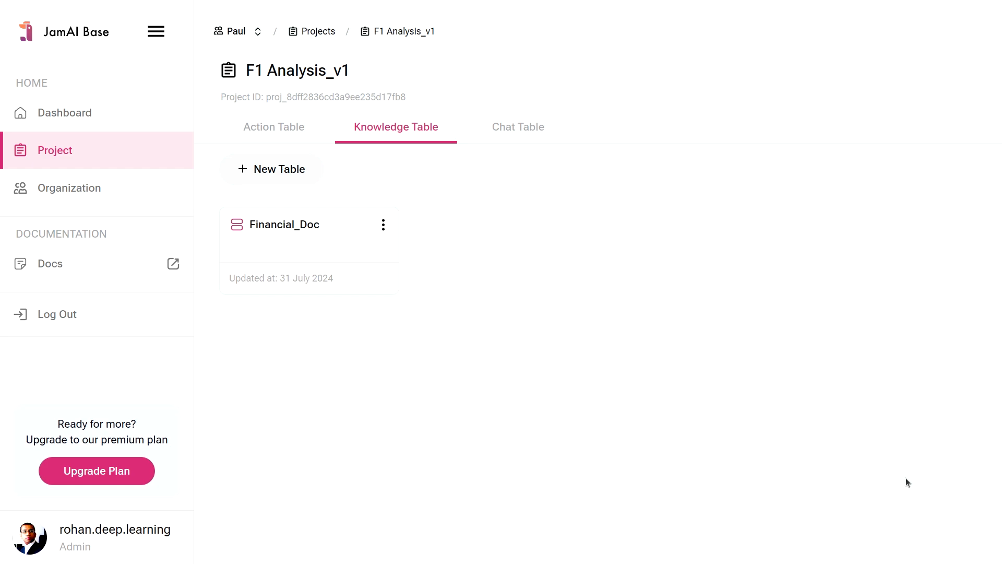
Open the Financial_Doc knowledge table in the F1 Analysis_v1 project and look through its embedded document rows.
{"action": "left_click", "coordinate": [268, 225]}
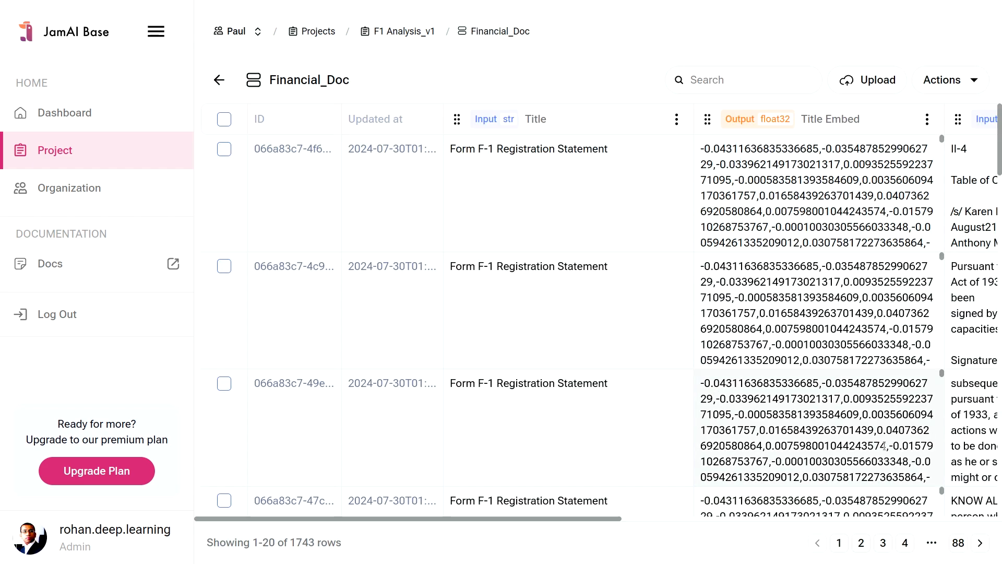
{"action": "mouse_move", "coordinate": [610, 518]}
{"action": "left_mouse_down"}
{"action": "mouse_move", "coordinate": [693, 533]}
{"action": "mouse_move", "coordinate": [809, 532]}
{"action": "mouse_move", "coordinate": [622, 510]}
{"action": "left_mouse_up"}
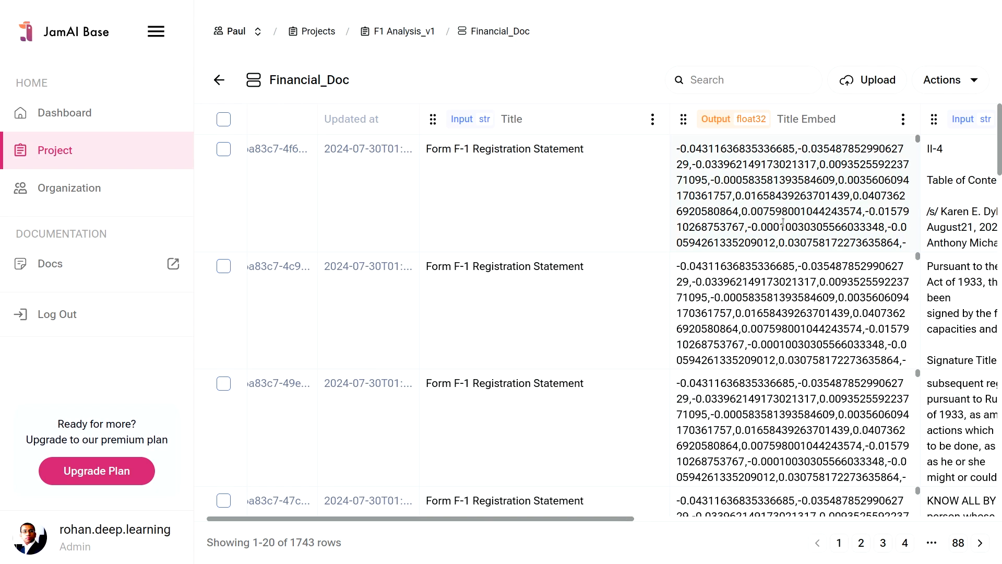
{"action": "left_click_drag", "start_coordinate": [578, 517], "coordinate": [554, 525]}
{"action": "scroll", "coordinate": [499, 351], "scroll_direction": "down", "scroll_amount": 20}
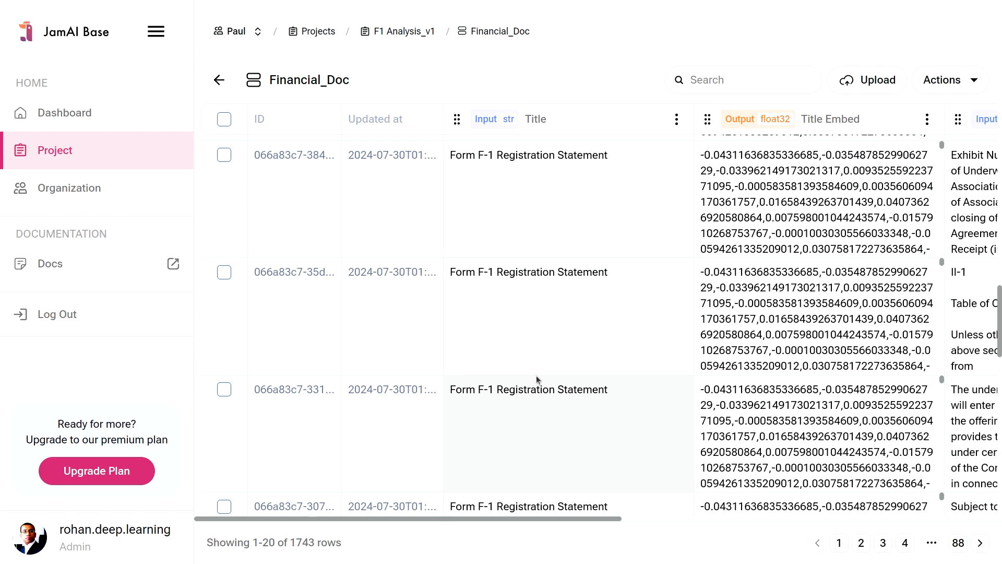
{"action": "scroll", "coordinate": [537, 396], "scroll_direction": "up", "scroll_amount": 20}
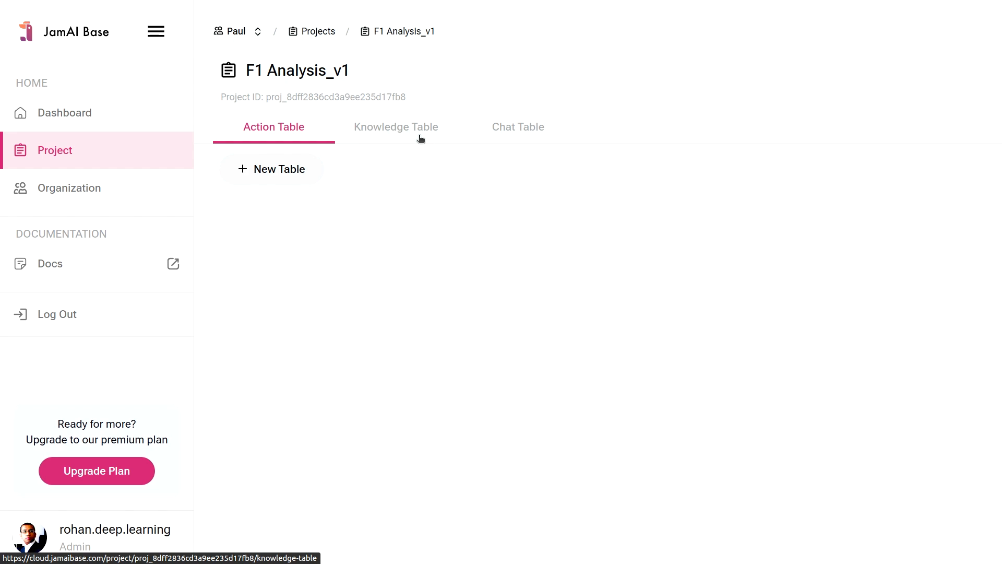
Start a new action table in the F1 Analysis_v1 project with the table ID F1-Analysis.
{"action": "left_click", "coordinate": [403, 128]}
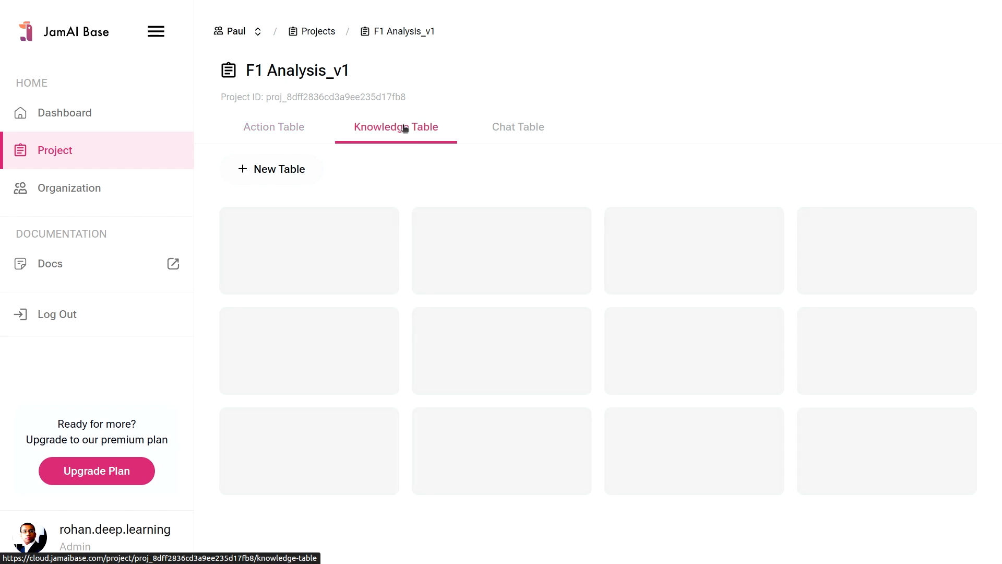
{"action": "left_click", "coordinate": [280, 133]}
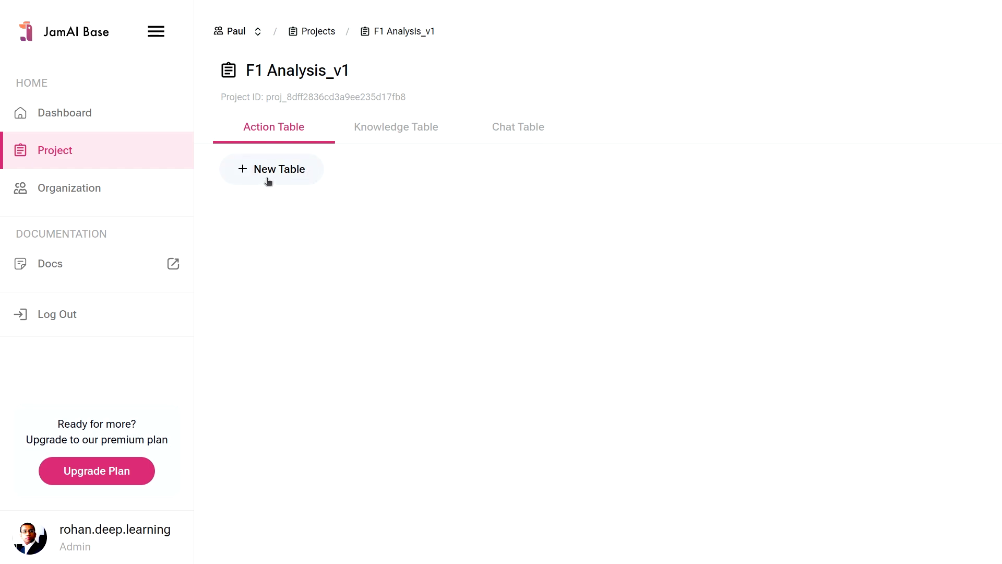
{"action": "left_click", "coordinate": [268, 178]}
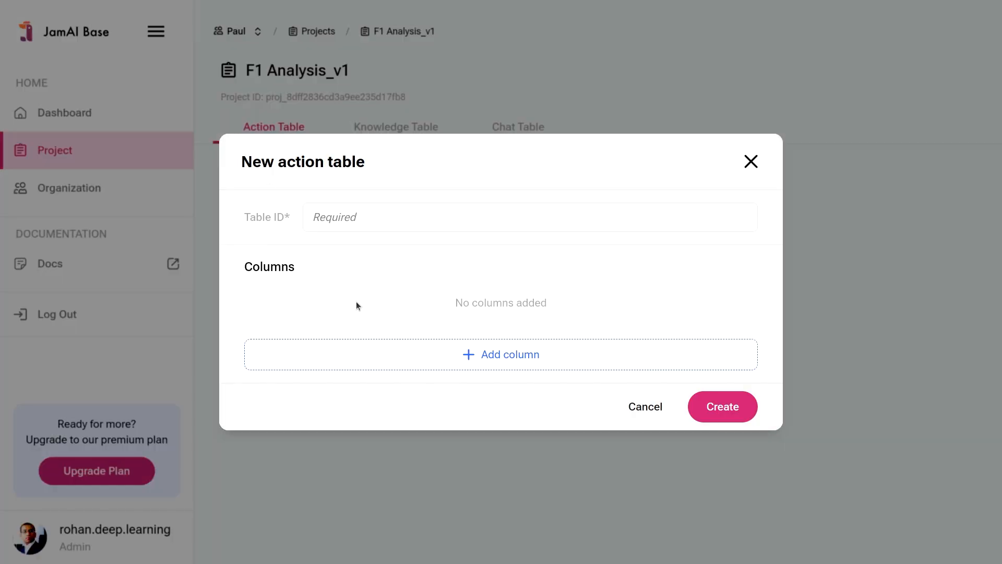
{"action": "left_click", "coordinate": [360, 217]}
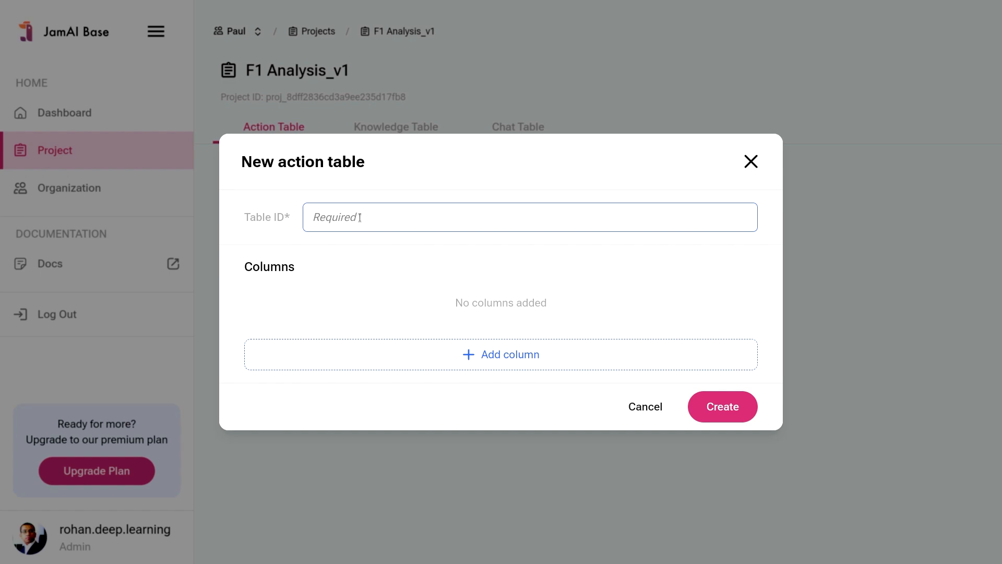
{"action": "type", "text": "F4"}
{"action": "key", "text": "BackSpace"}
{"action": "type", "text": "1-Analysis"}
Create the F1-Analysis action table with a str input column named Category, and open the table.
{"action": "left_click", "coordinate": [493, 360]}
{"action": "left_click", "coordinate": [329, 318]}
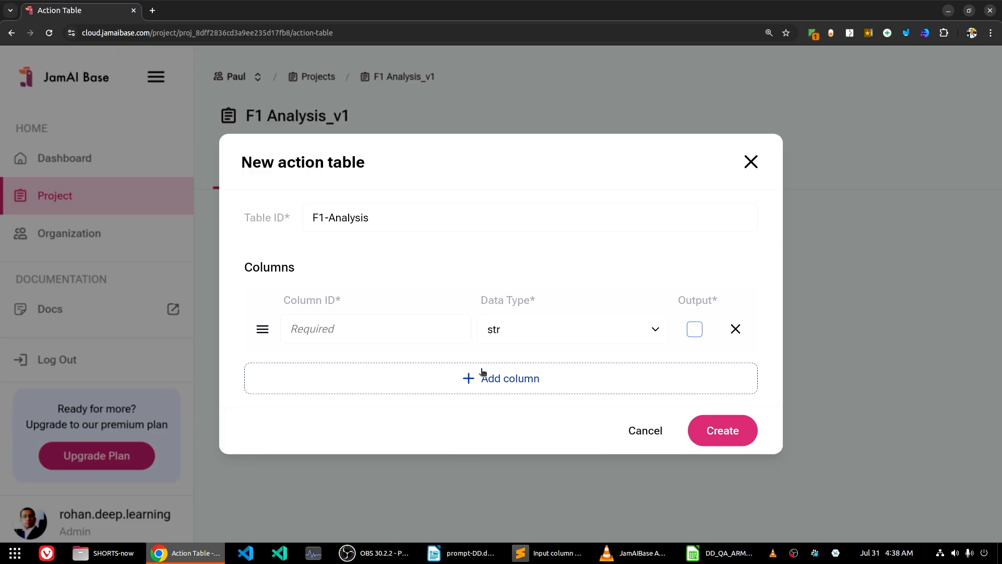
{"action": "left_click", "coordinate": [358, 330]}
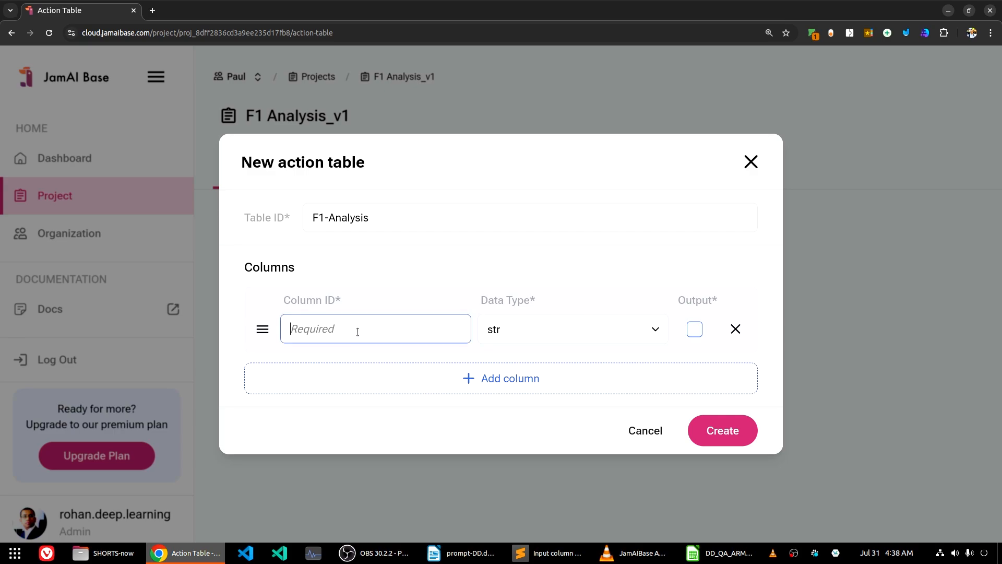
{"action": "type", "text": "Category"}
{"action": "left_click", "coordinate": [654, 330]}
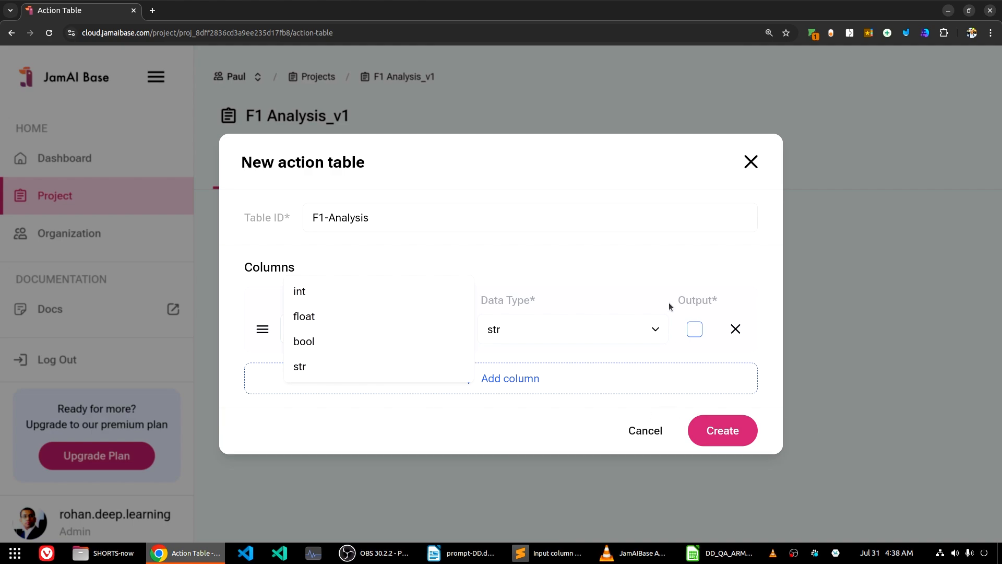
{"action": "left_click", "coordinate": [684, 268]}
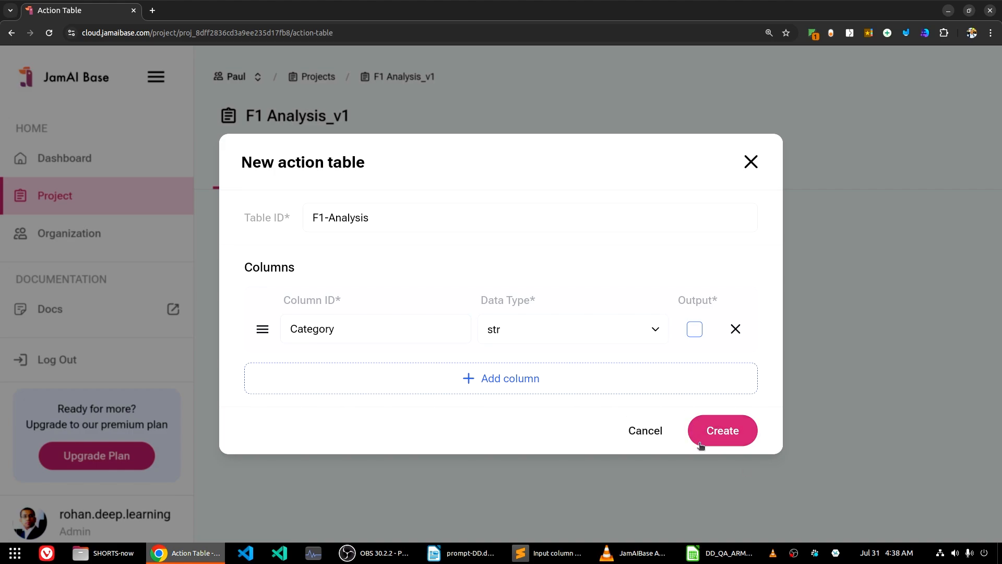
{"action": "left_click", "coordinate": [737, 438]}
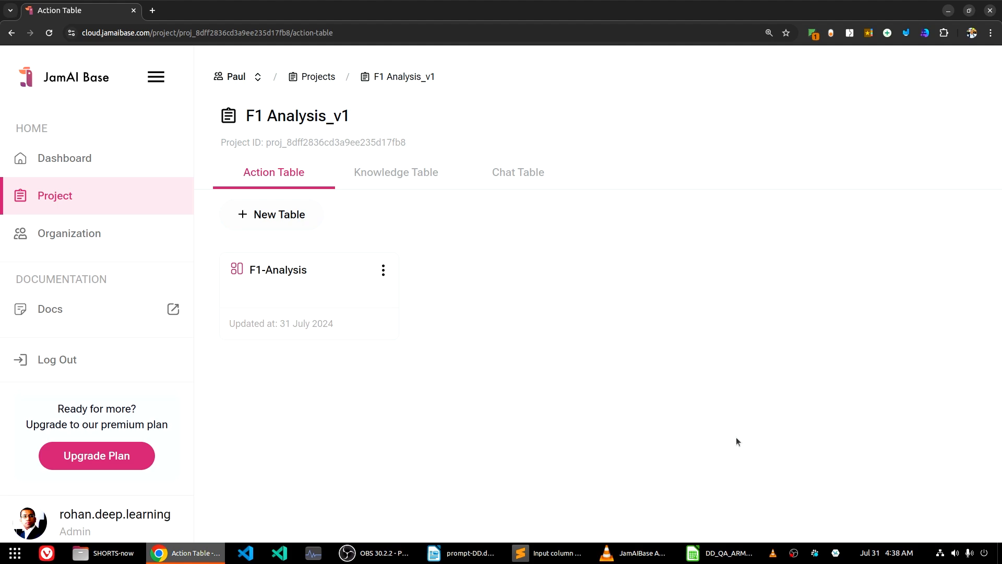
{"action": "left_click", "coordinate": [326, 288]}
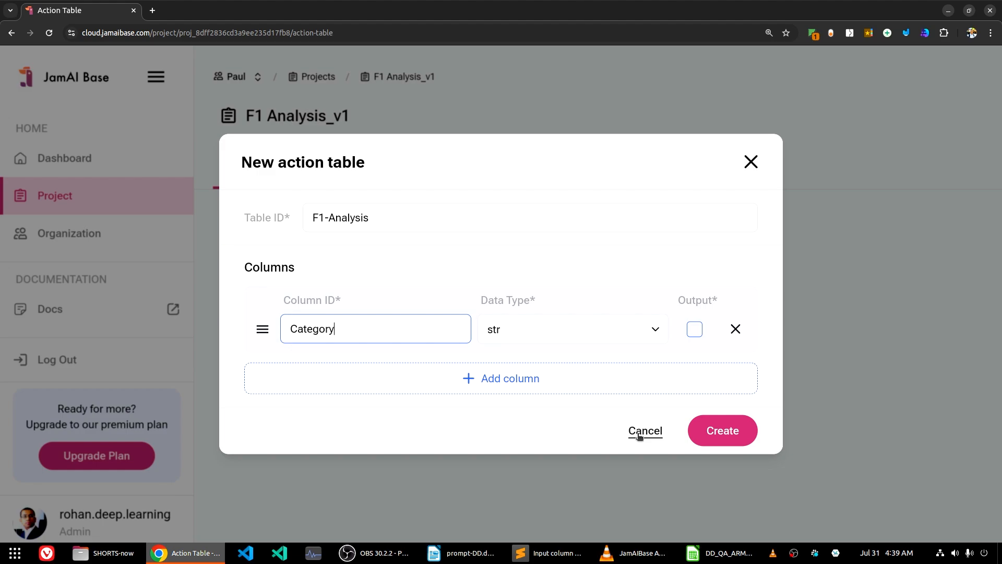
Switch to the DD_QA_ARM.ods spreadsheet in LibreOffice Calc and examine its question categories, mainly the Company Overview and Financial Performance questions.
{"action": "left_click", "coordinate": [720, 553]}
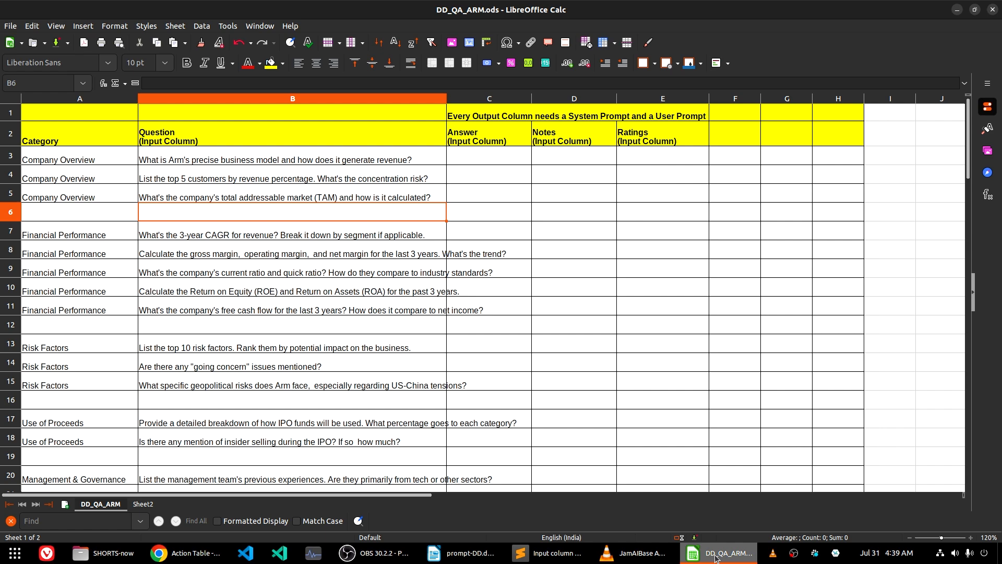
{"action": "left_click", "coordinate": [335, 284]}
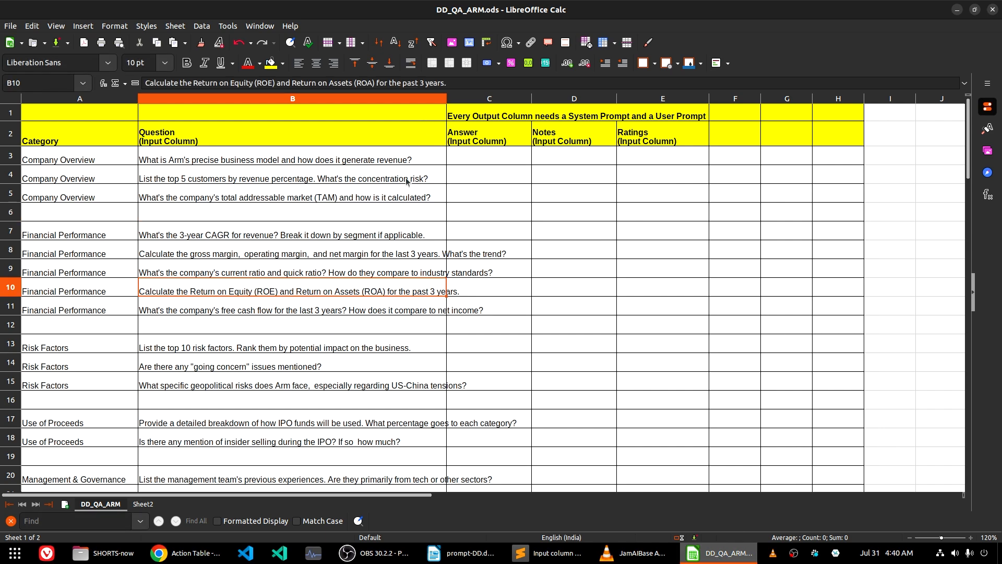
{"action": "left_click", "coordinate": [297, 181]}
{"action": "left_click", "coordinate": [310, 166]}
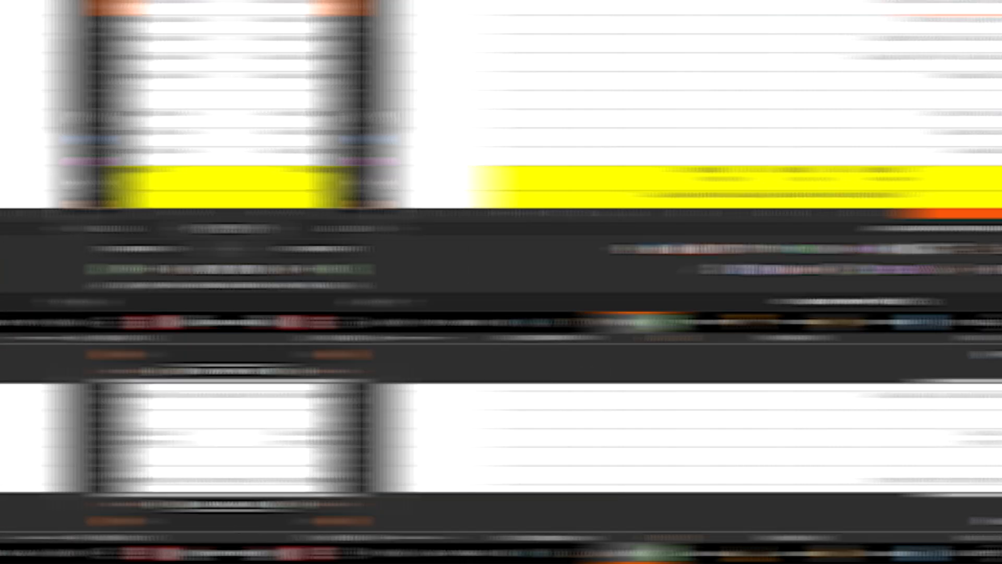
{"action": "left_click", "coordinate": [245, 303]}
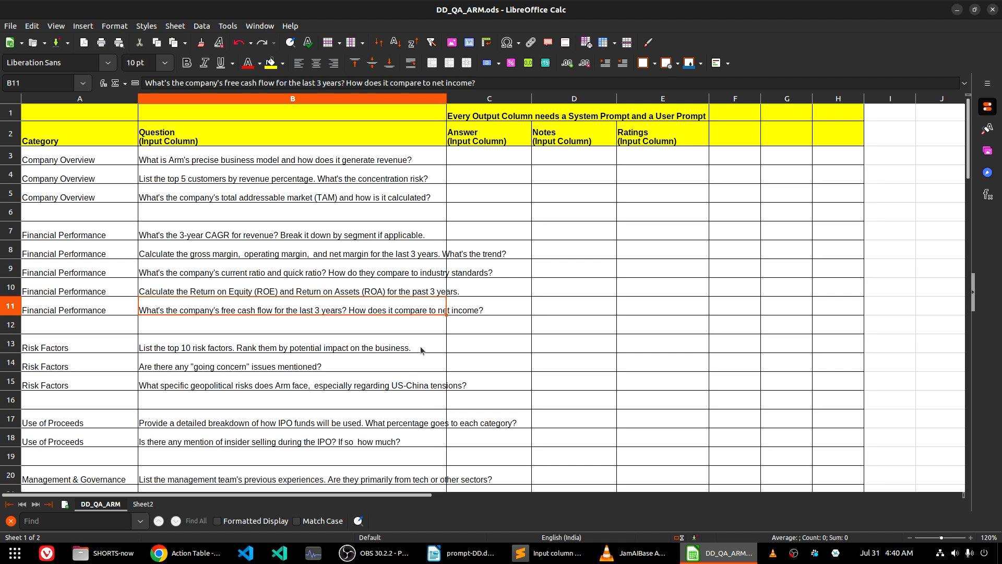
{"action": "left_click", "coordinate": [361, 178]}
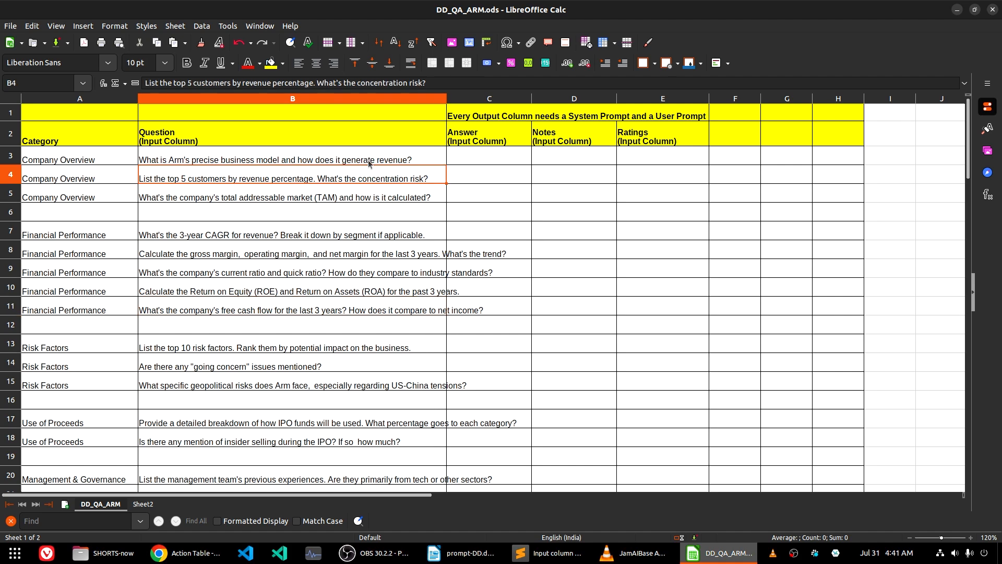
{"action": "left_click", "coordinate": [182, 162]}
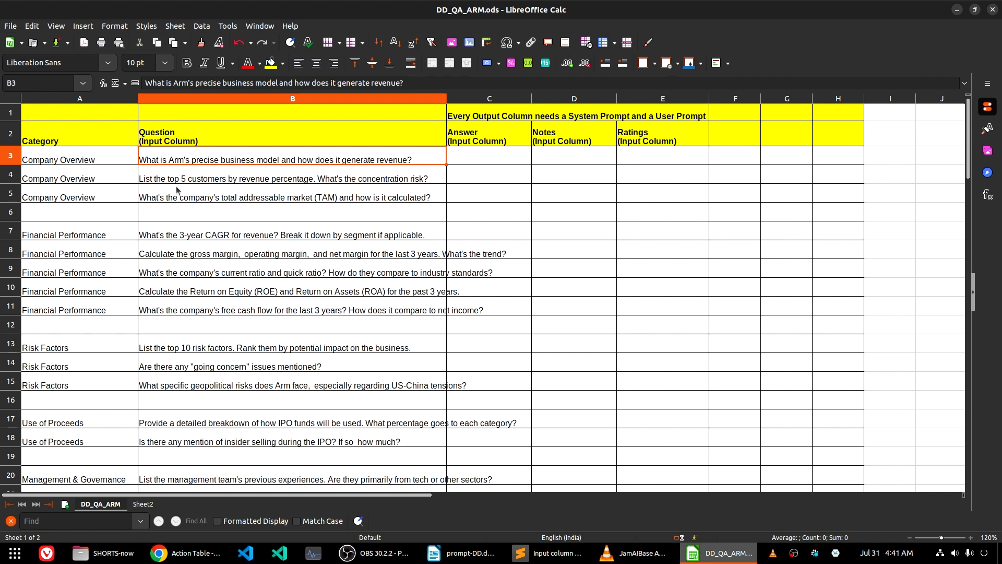
{"action": "left_click", "coordinate": [196, 181]}
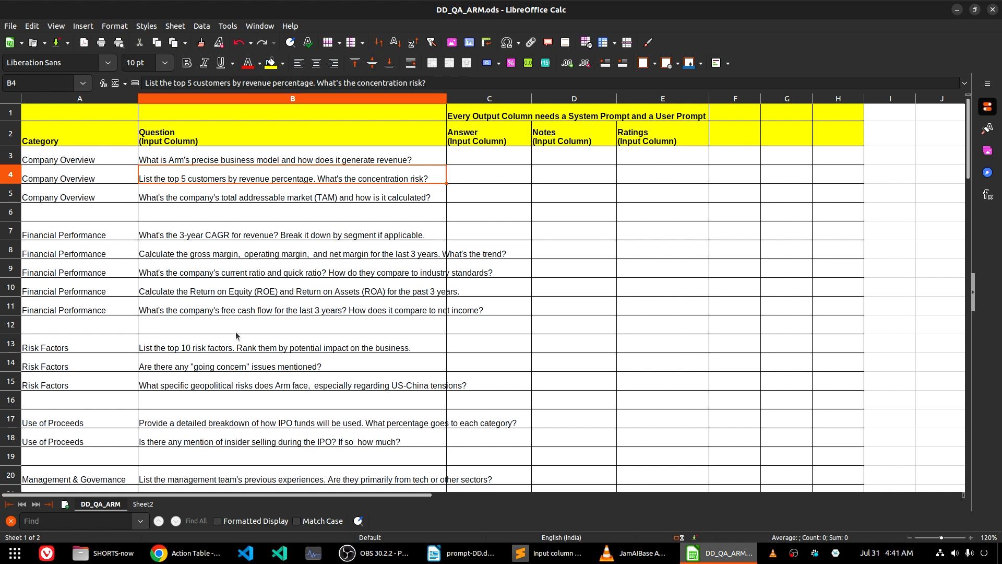
{"action": "left_click", "coordinate": [263, 202]}
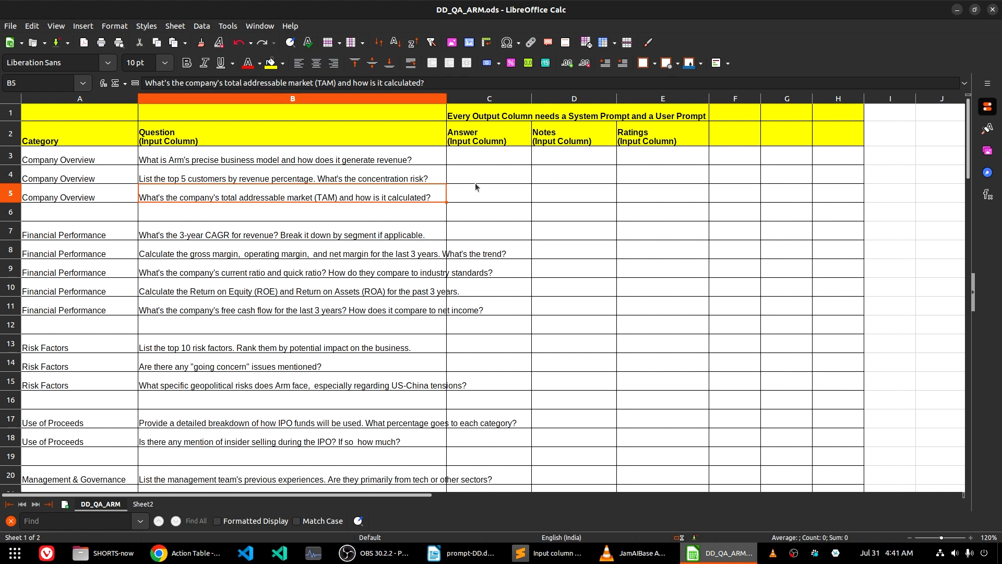
{"action": "left_click", "coordinate": [65, 159]}
{"action": "left_click", "coordinate": [235, 201], "text": "shift"}
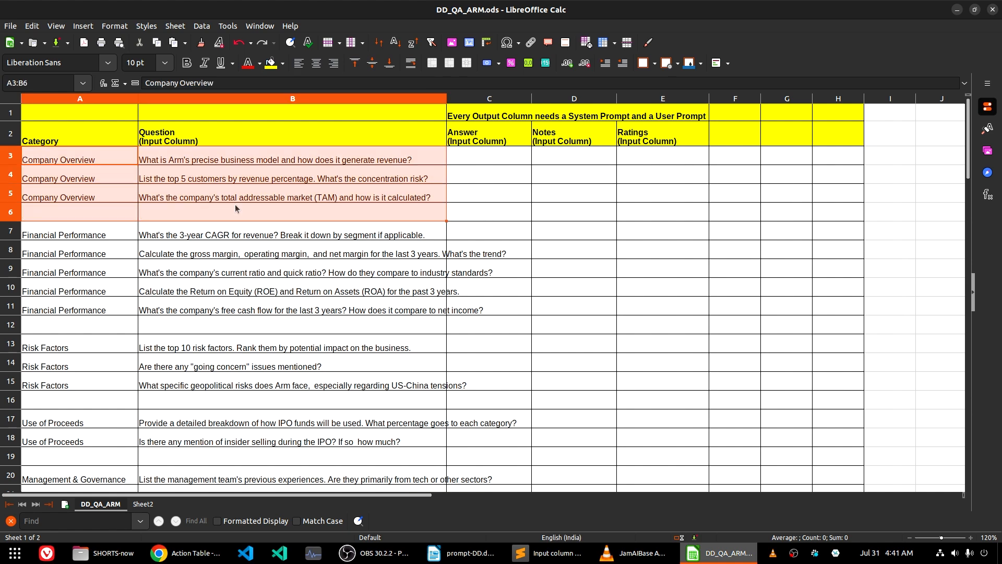
{"action": "left_click", "coordinate": [114, 233]}
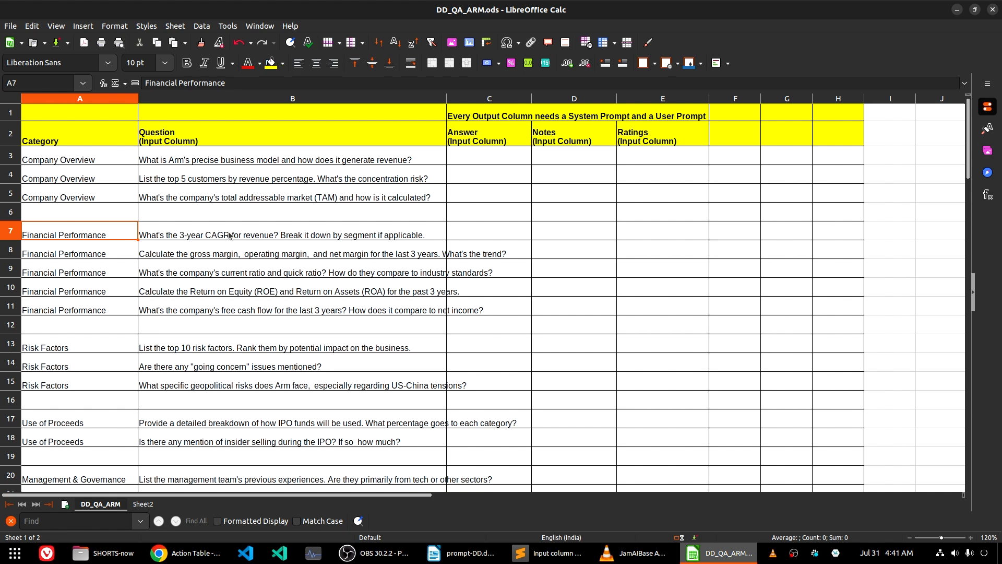
Examine the Financial Performance and Risk Factors questions and the Question, Answer, Notes and Ratings column headers in the DD_QA_ARM sheet.
{"action": "left_click", "coordinate": [358, 235]}
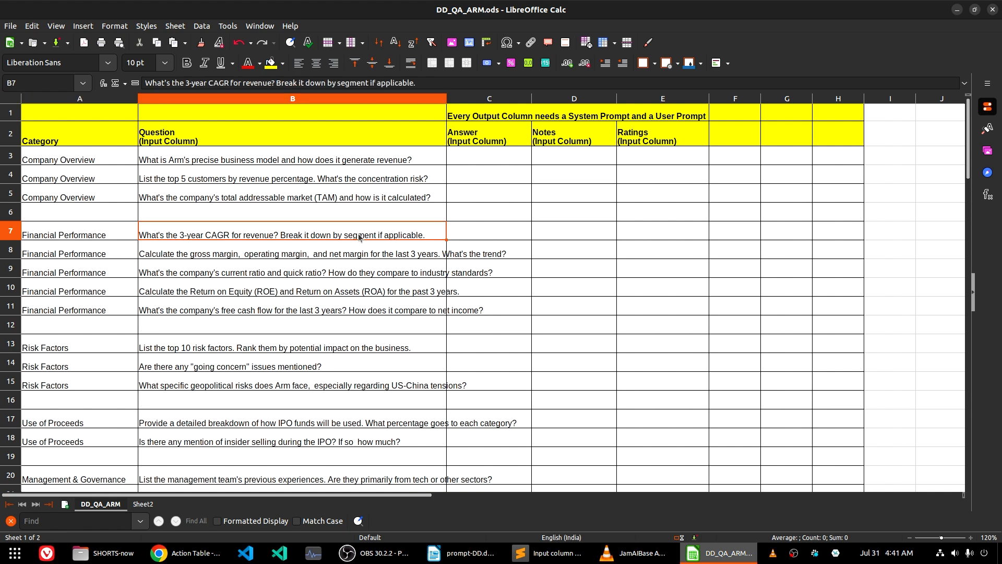
{"action": "left_click", "coordinate": [226, 253]}
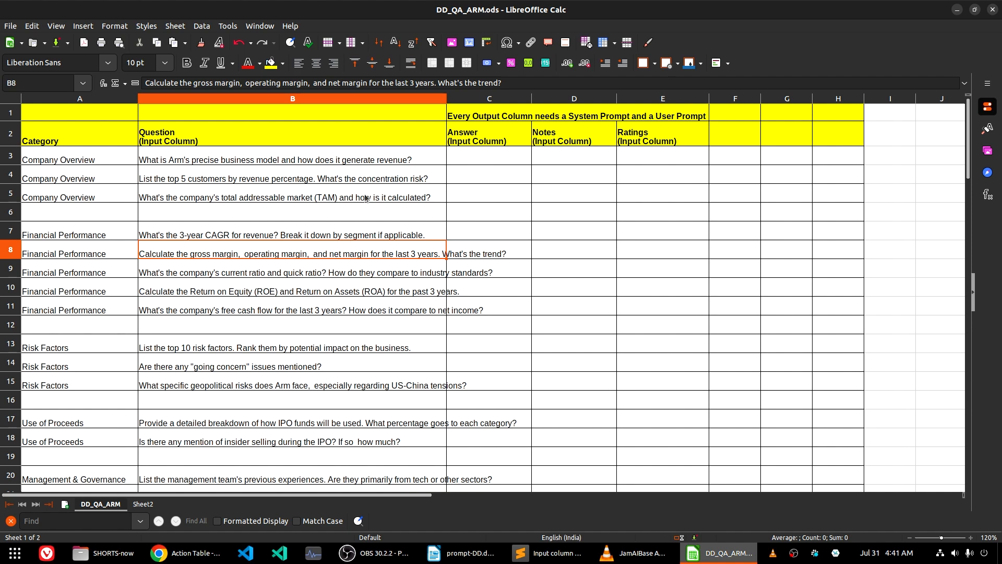
{"action": "left_click_drag", "start_coordinate": [380, 164], "coordinate": [359, 443]}
{"action": "left_click", "coordinate": [364, 348]}
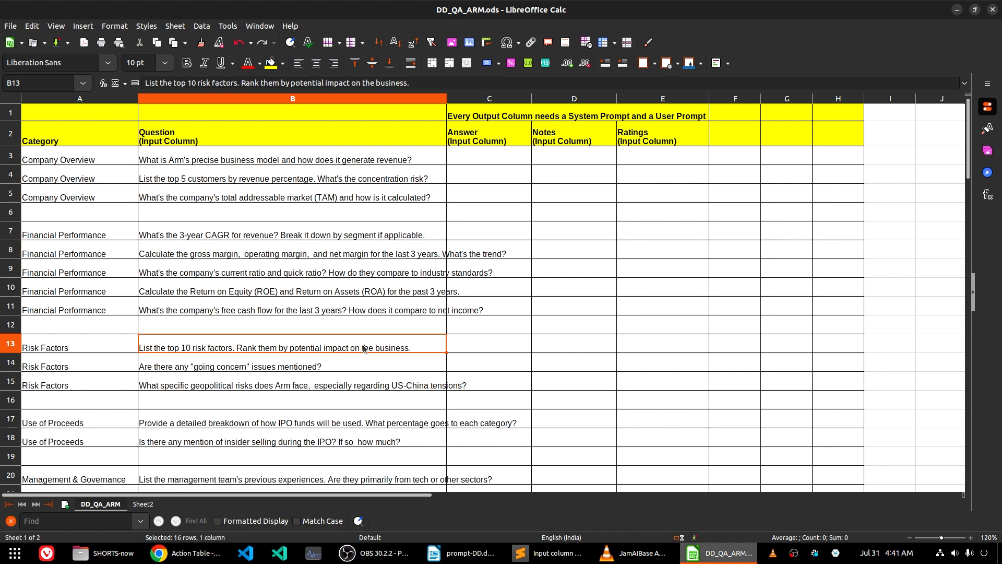
{"action": "left_click", "coordinate": [230, 160]}
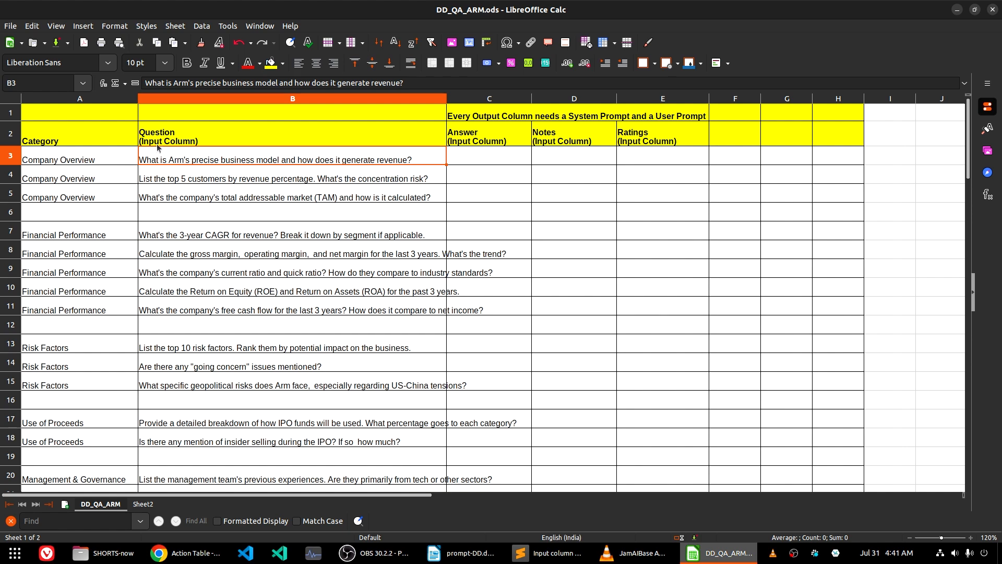
{"action": "left_click", "coordinate": [202, 137]}
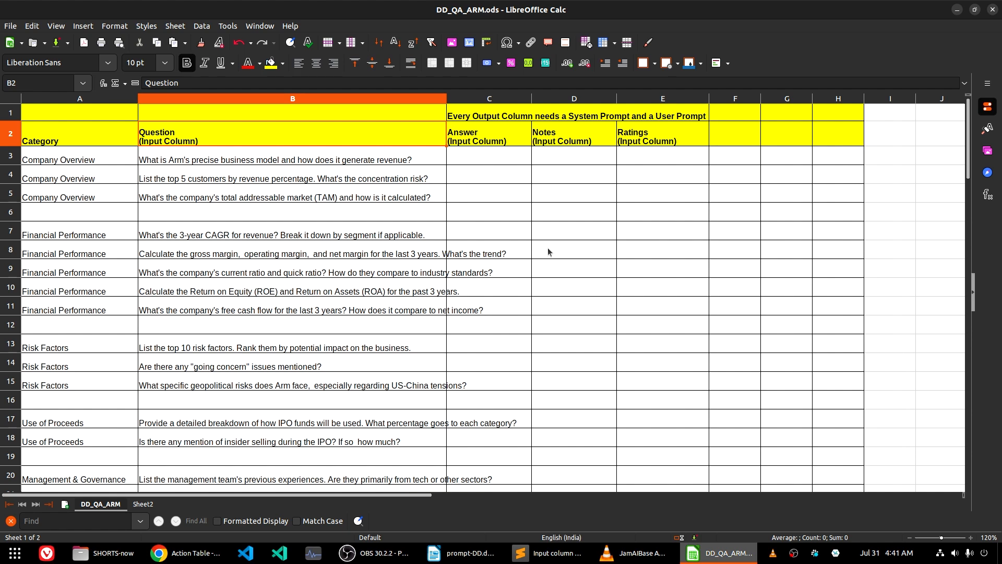
{"action": "double_click", "coordinate": [459, 142]}
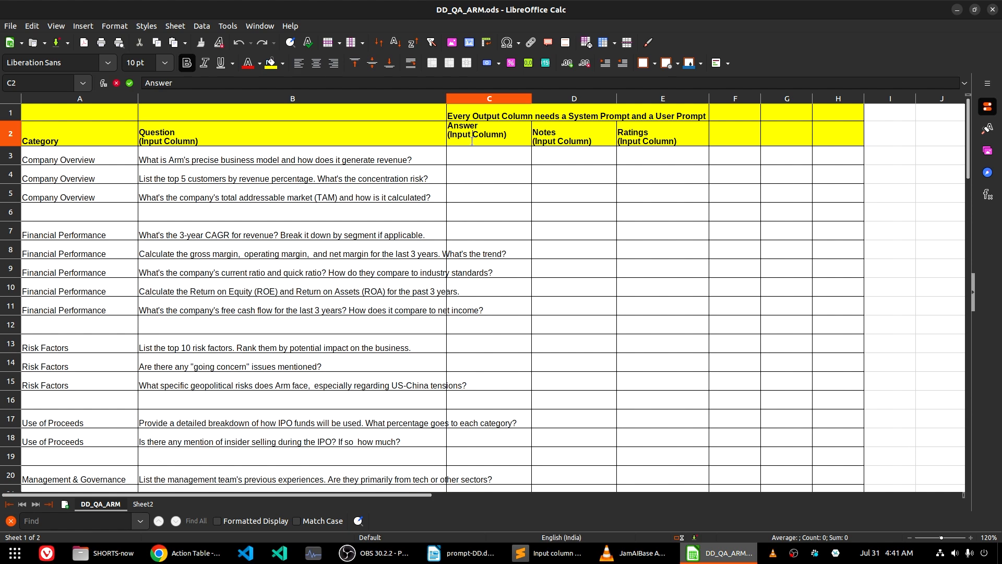
{"action": "left_click", "coordinate": [588, 136]}
{"action": "left_click", "coordinate": [657, 134]}
{"action": "left_click", "coordinate": [481, 141]}
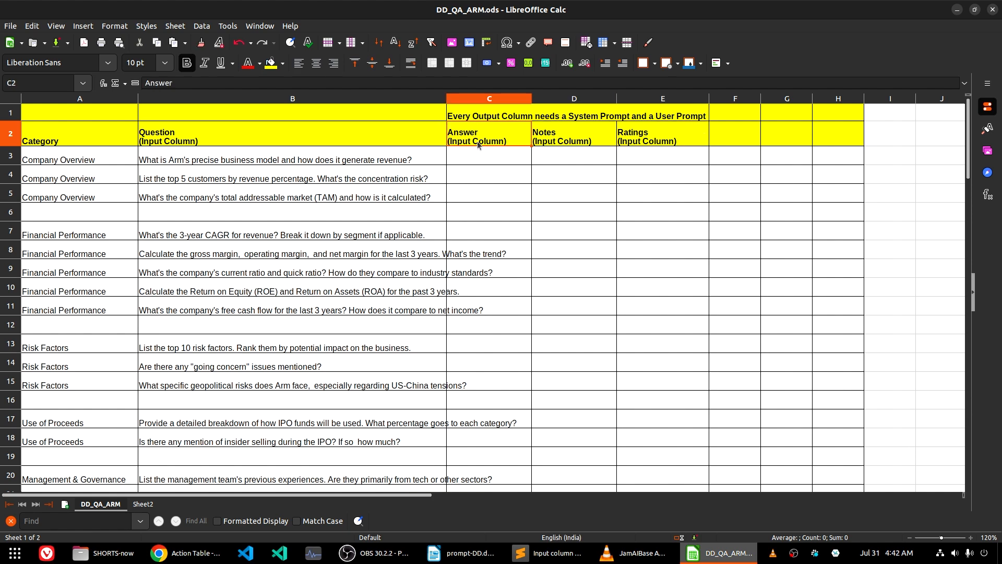
Change the second line of the Answer header in C2 to "(OUTPUT Column)" and copy that line.
{"action": "double_click", "coordinate": [477, 141]}
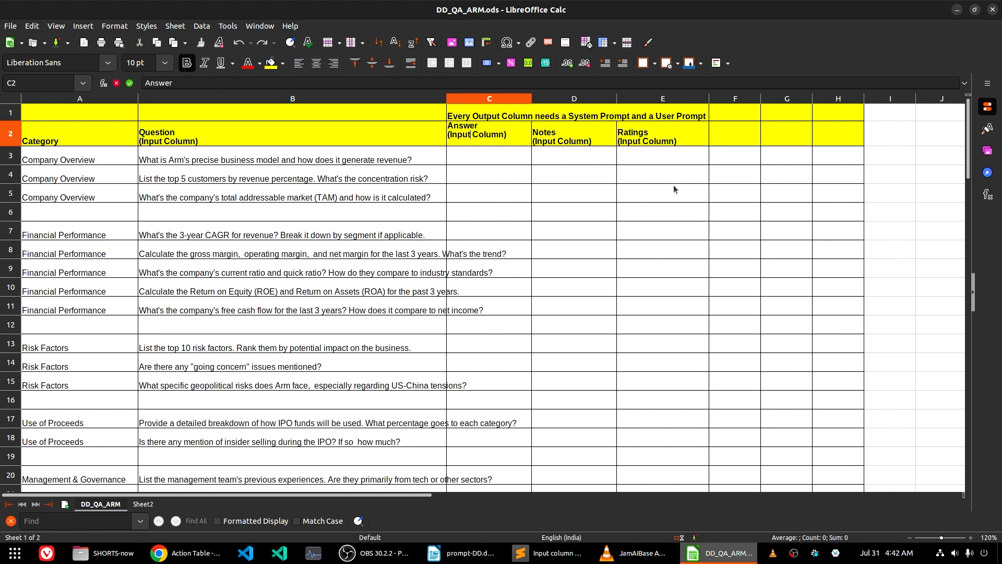
{"action": "key", "text": "BackSpace"}
{"action": "key", "text": "BackSpace"}
{"action": "key", "text": "BackSpace"}
{"action": "key", "text": "BackSpace"}
{"action": "key", "text": "BackSpace"}
{"action": "type", "text": "OUTPUT"}
{"action": "key", "text": "shift+Left"}
{"action": "key", "text": "End"}
{"action": "key", "text": "shift+Home"}
{"action": "key", "text": "ctrl+c"}
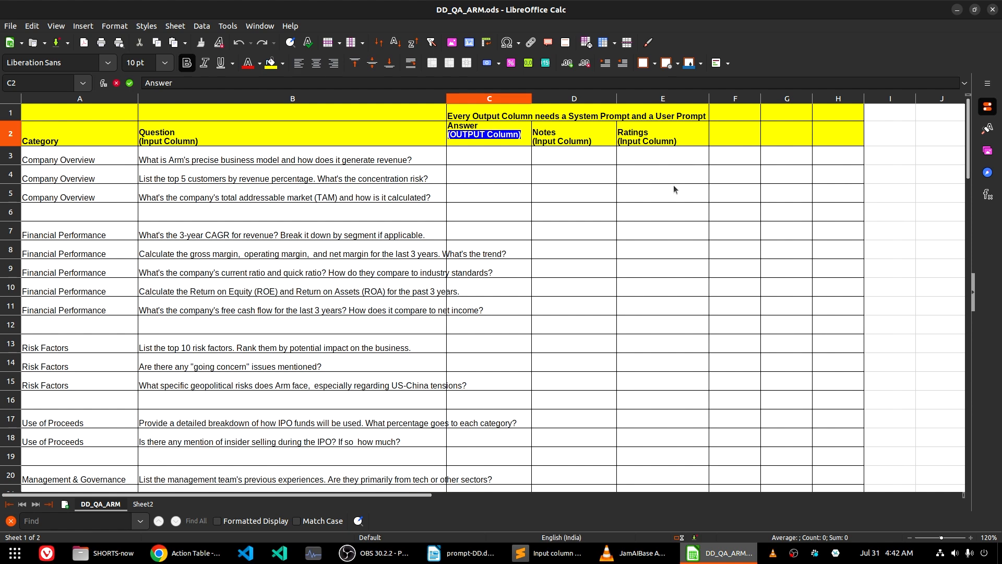
{"action": "key", "text": "Return"}
Replace the "(Input Column)" line in the Notes and Ratings headers with the copied "(OUTPUT Column)" text.
{"action": "double_click", "coordinate": [611, 144]}
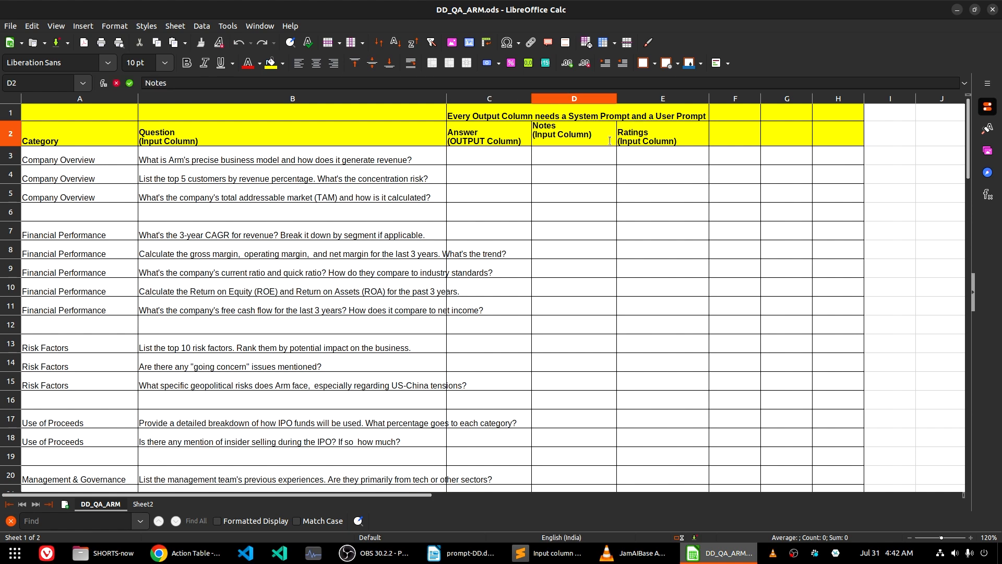
{"action": "key", "text": "shift+Home"}
{"action": "key", "text": "ctrl+v"}
{"action": "key", "text": "Return"}
{"action": "double_click", "coordinate": [662, 132]}
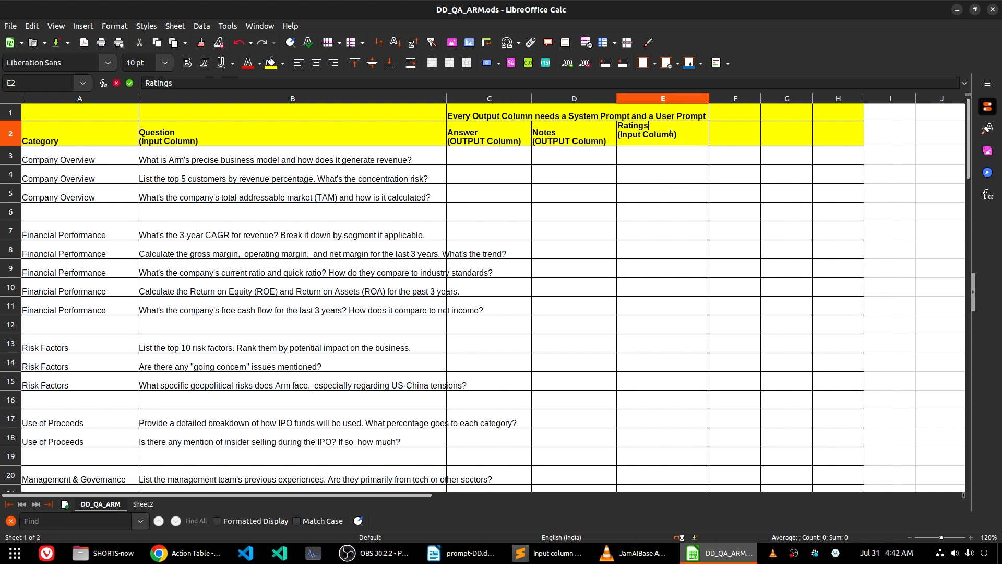
{"action": "left_click", "coordinate": [689, 138]}
{"action": "key", "text": "shift+Home"}
{"action": "key", "text": "ctrl+v"}
{"action": "key", "text": "Return"}
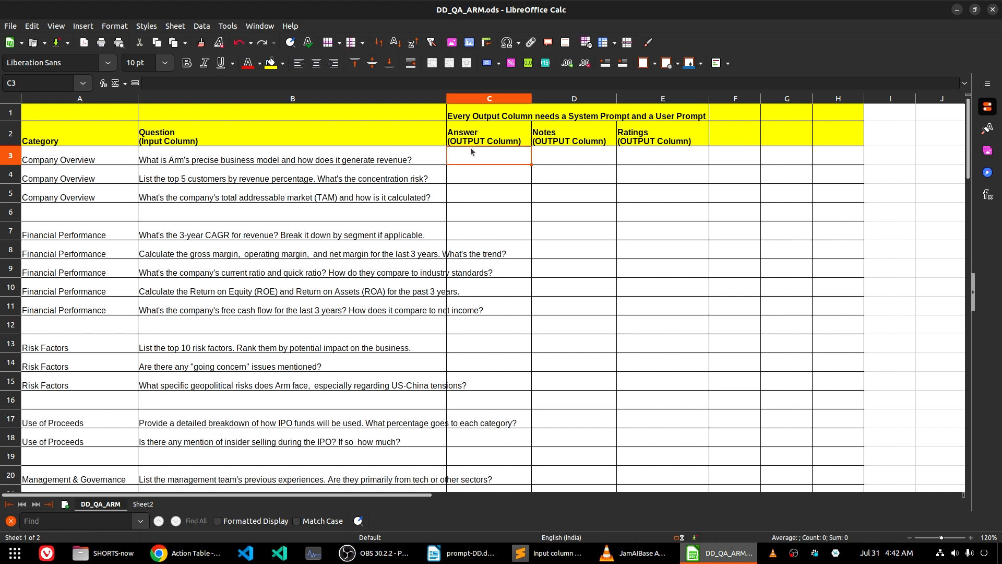
Review the Answer, Notes and Ratings output column headers and the row 1 note about their system and user prompts.
{"action": "left_click", "coordinate": [637, 164]}
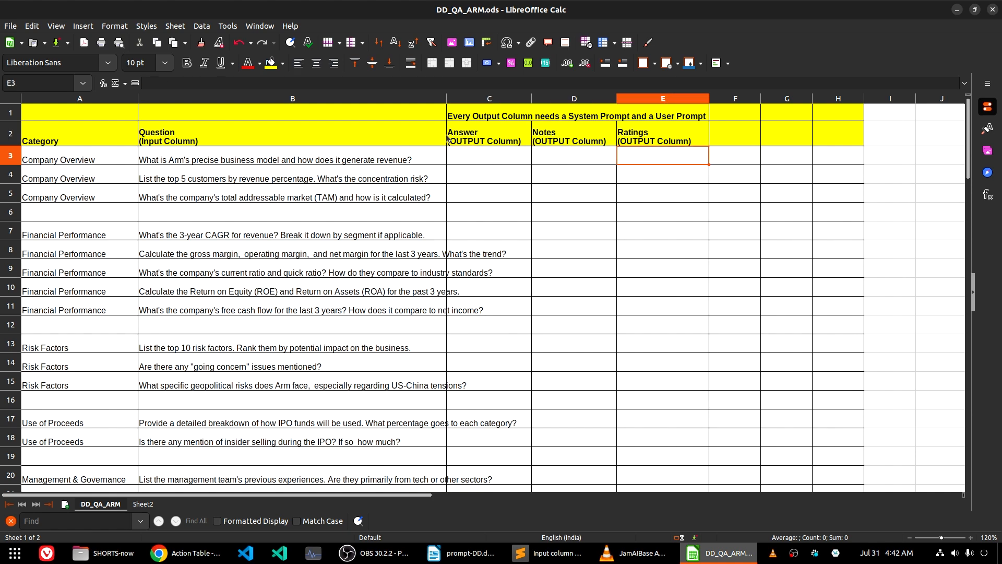
{"action": "left_click", "coordinate": [207, 163]}
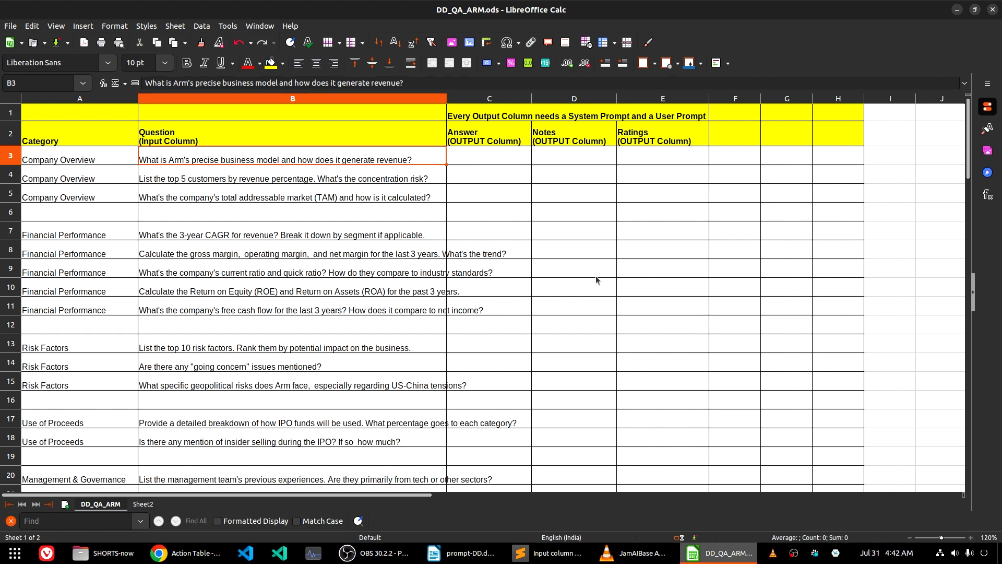
{"action": "left_click", "coordinate": [476, 142]}
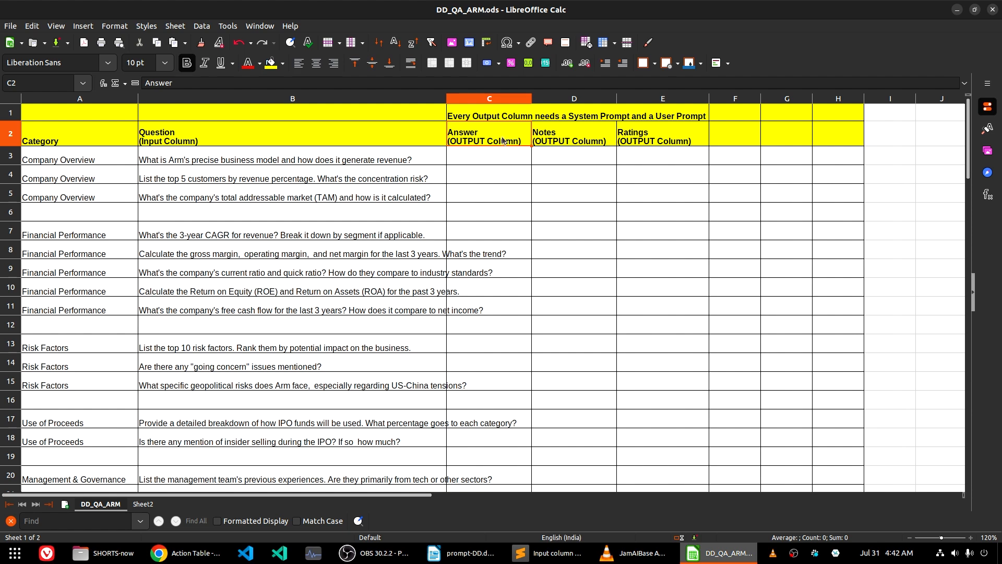
{"action": "left_click", "coordinate": [603, 141]}
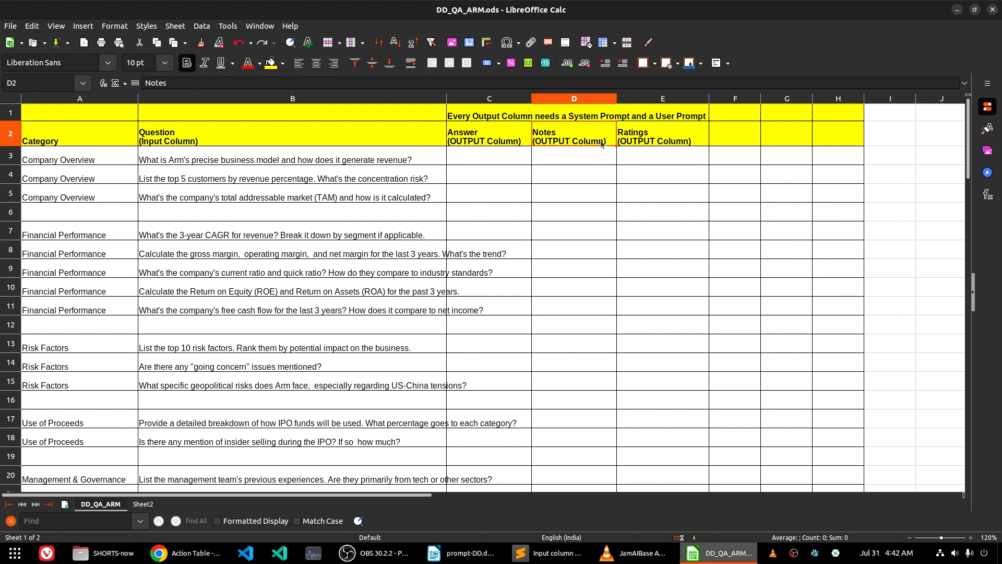
{"action": "left_click", "coordinate": [660, 142]}
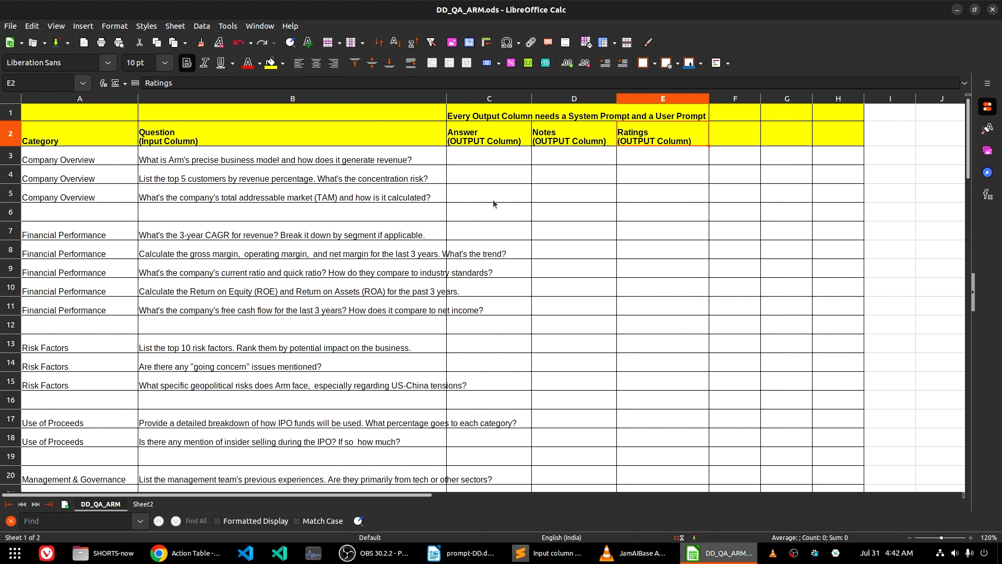
{"action": "left_click", "coordinate": [499, 134]}
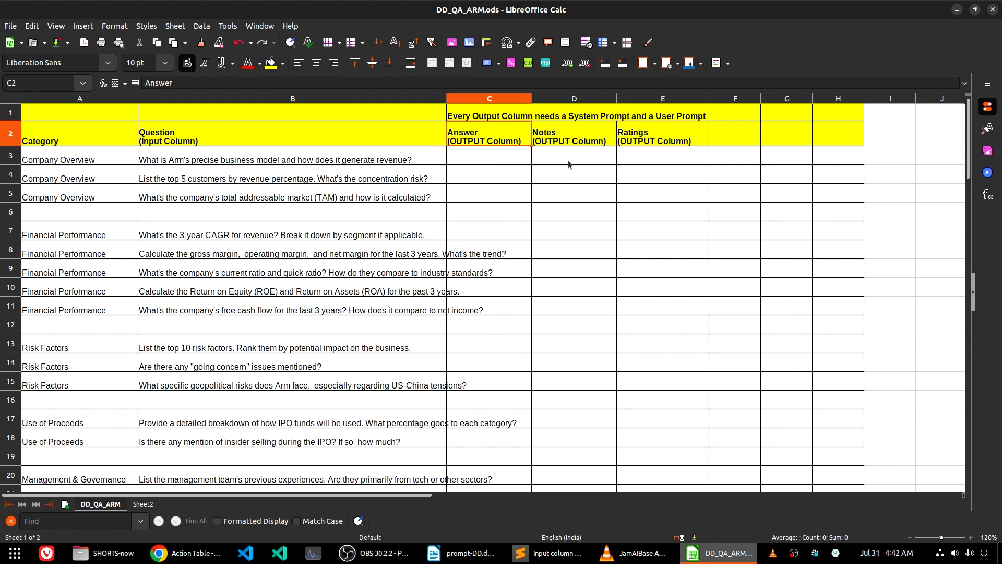
{"action": "left_click", "coordinate": [585, 140]}
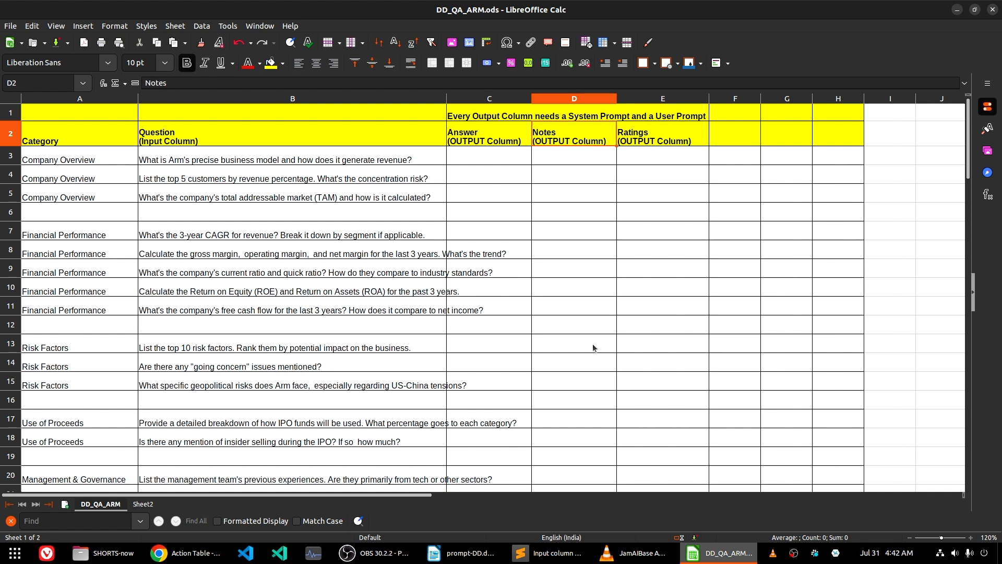
{"action": "left_click", "coordinate": [496, 118]}
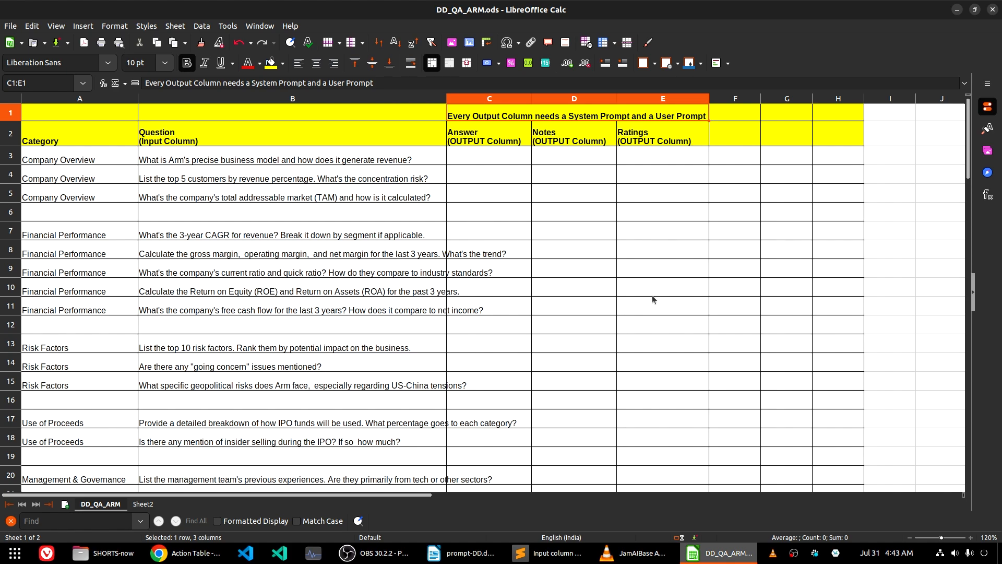
Switch to the browser and look through Arm Holdings' Form F-1 registration statement, including its market opportunity, balance sheet and risk factor pages.
{"action": "left_click", "coordinate": [197, 555]}
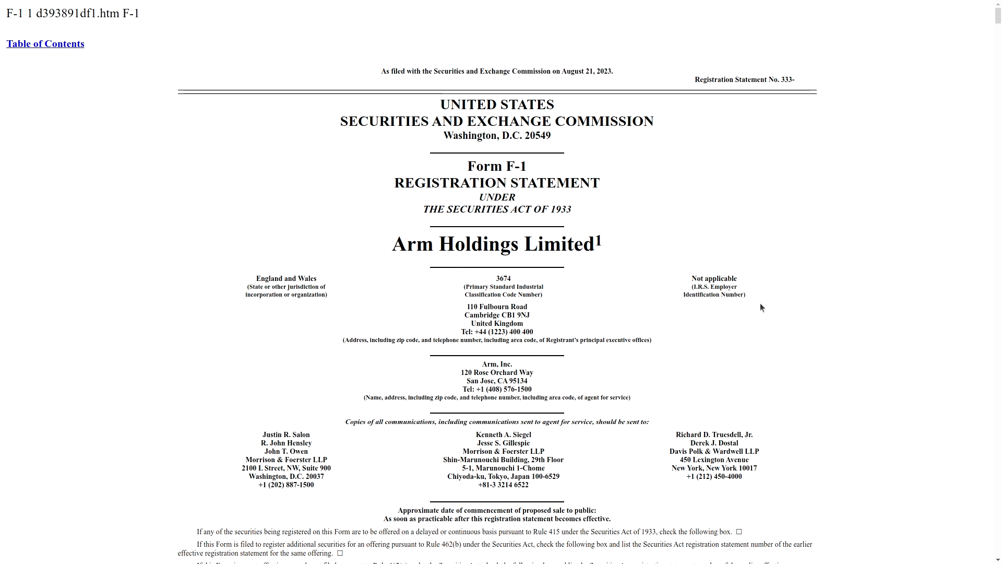
{"action": "scroll", "coordinate": [928, 402], "scroll_direction": "down", "scroll_amount": 15}
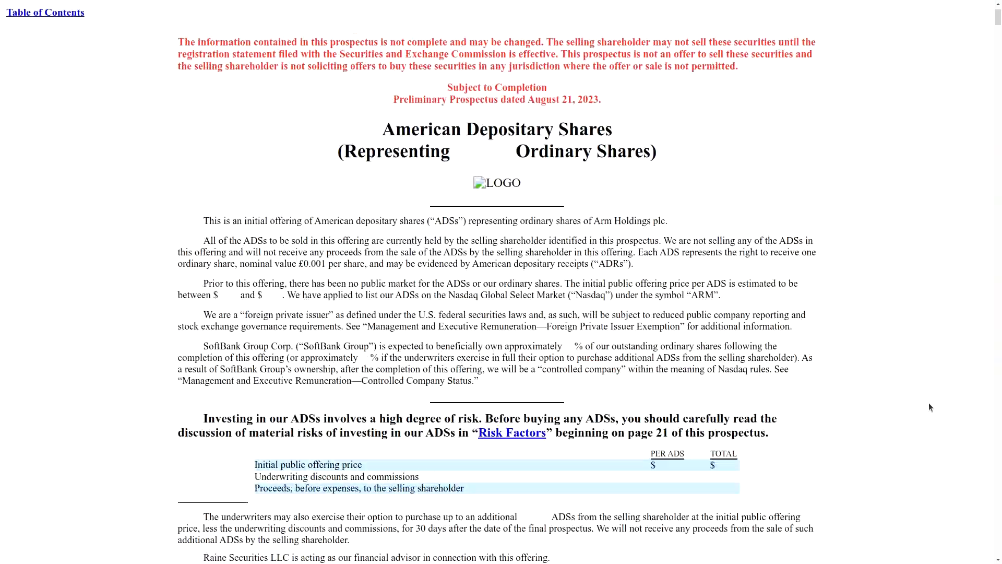
{"action": "scroll", "coordinate": [929, 403], "scroll_direction": "down", "scroll_amount": 20}
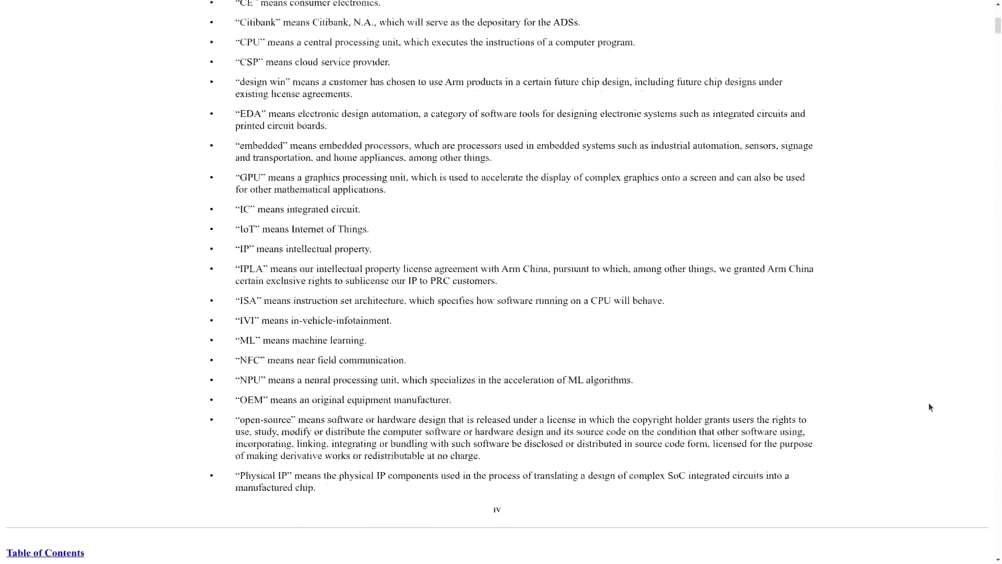
{"action": "scroll", "coordinate": [930, 403], "scroll_direction": "down", "scroll_amount": 20}
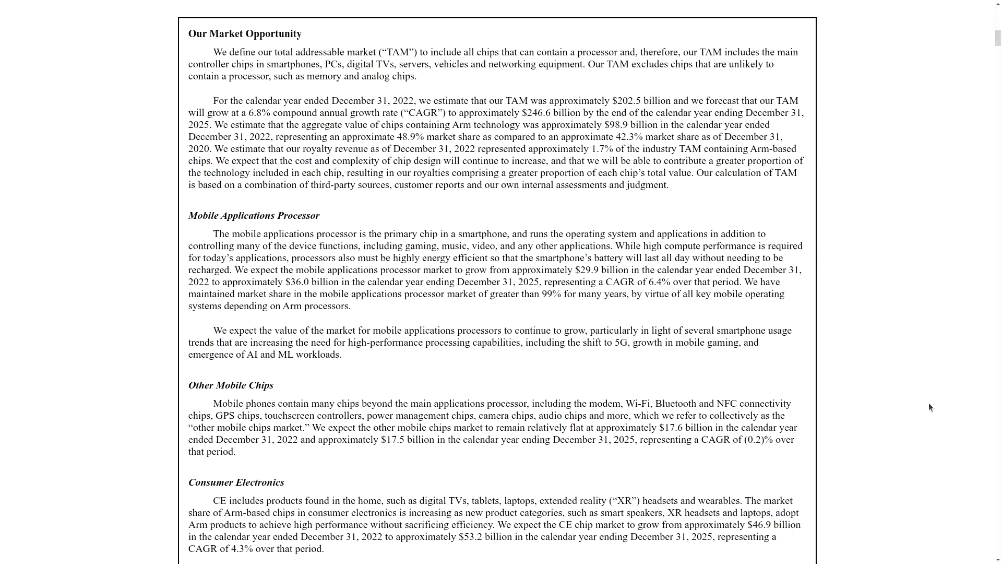
{"action": "scroll", "coordinate": [929, 402], "scroll_direction": "down", "scroll_amount": 20}
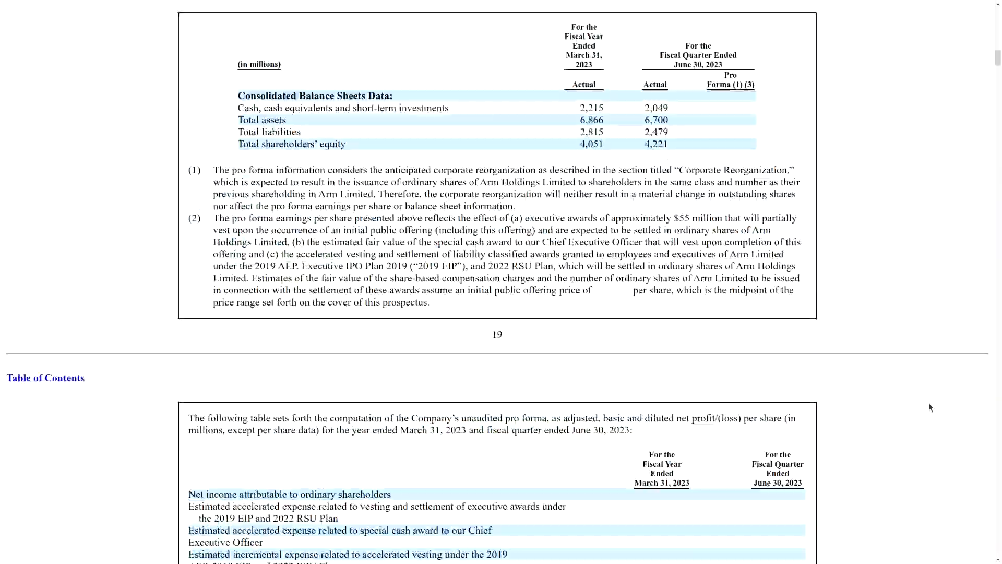
{"action": "scroll", "coordinate": [928, 407], "scroll_direction": "down", "scroll_amount": 20}
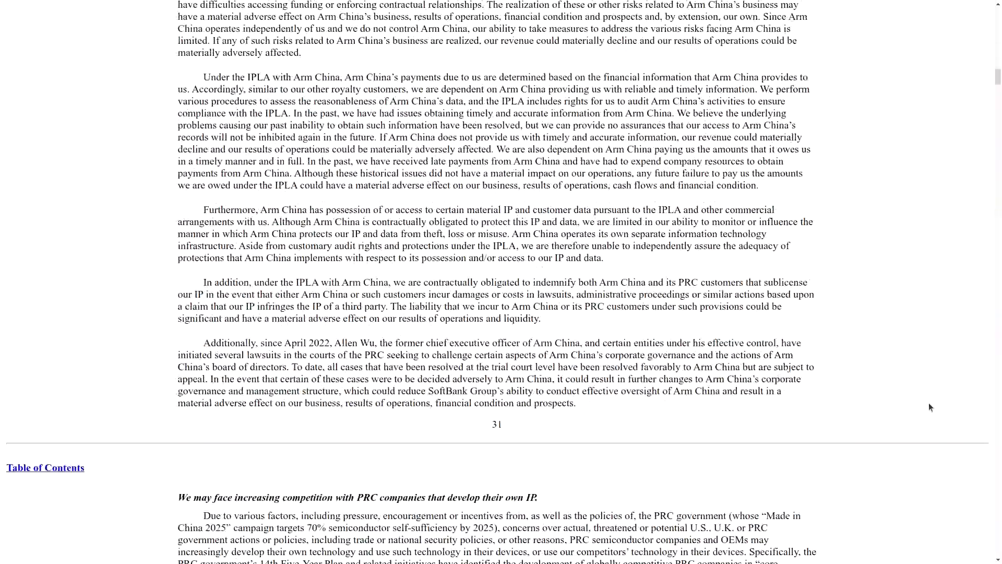
{"action": "scroll", "coordinate": [929, 408], "scroll_direction": "down", "scroll_amount": 20}
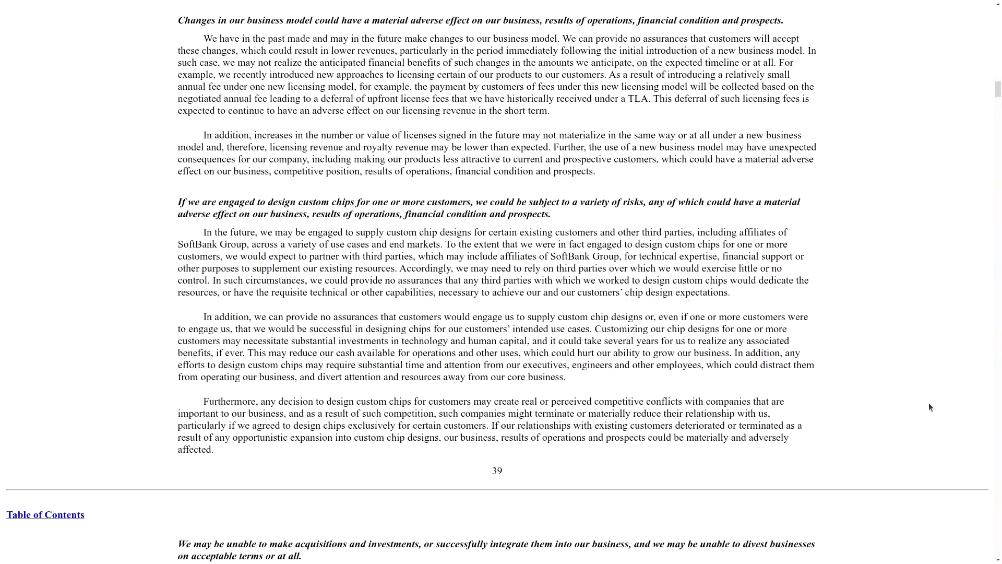
{"action": "scroll", "coordinate": [928, 407], "scroll_direction": "down", "scroll_amount": 20}
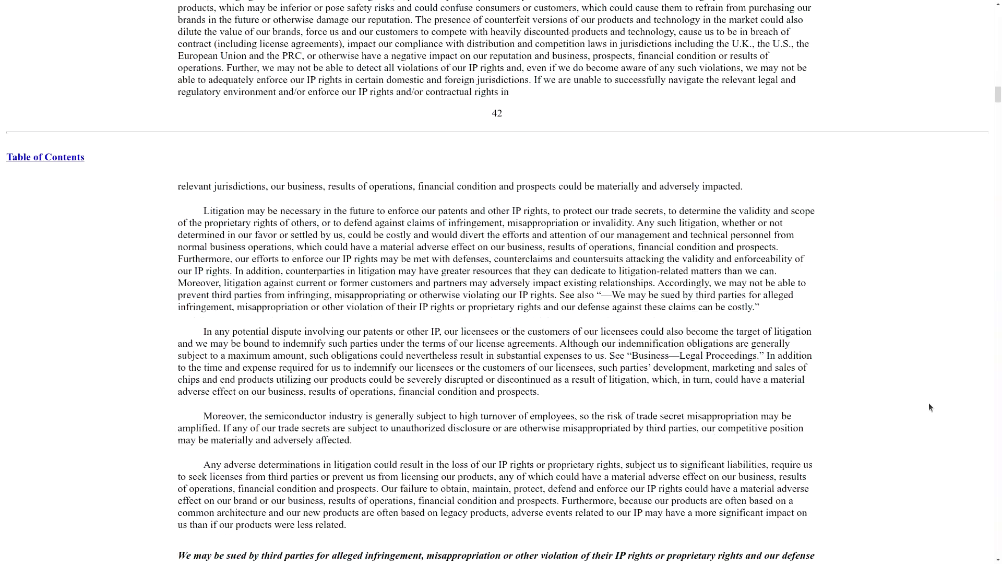
{"action": "scroll", "coordinate": [930, 407], "scroll_direction": "down", "scroll_amount": 15}
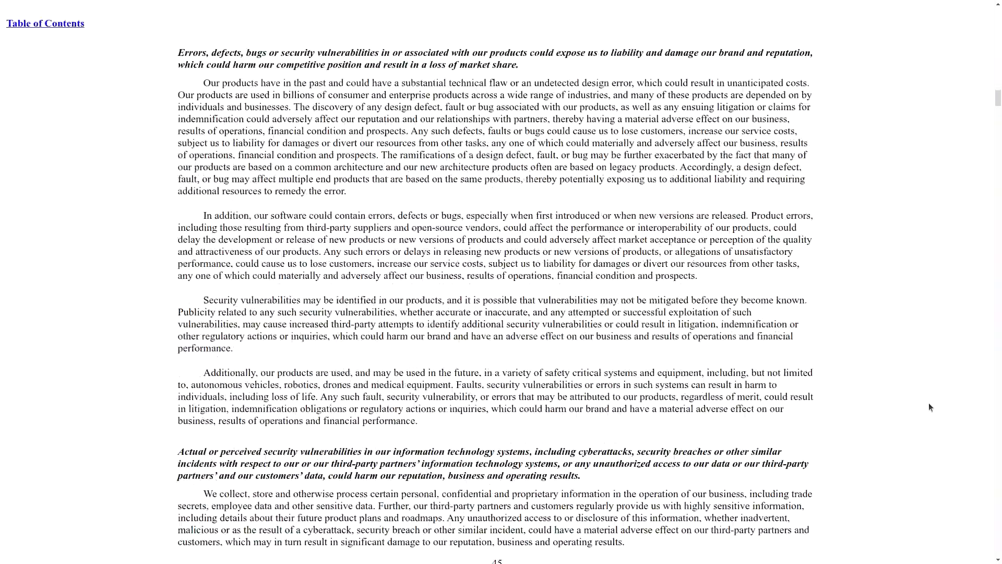
{"action": "scroll", "coordinate": [929, 407], "scroll_direction": "down", "scroll_amount": 20}
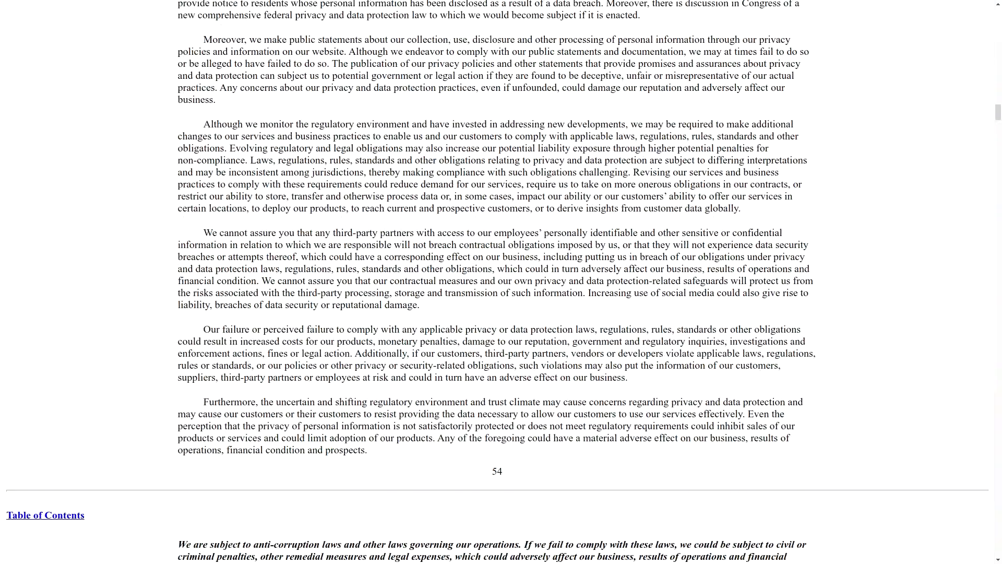
{"action": "left_click_drag", "start_coordinate": [998, 112], "coordinate": [987, 12]}
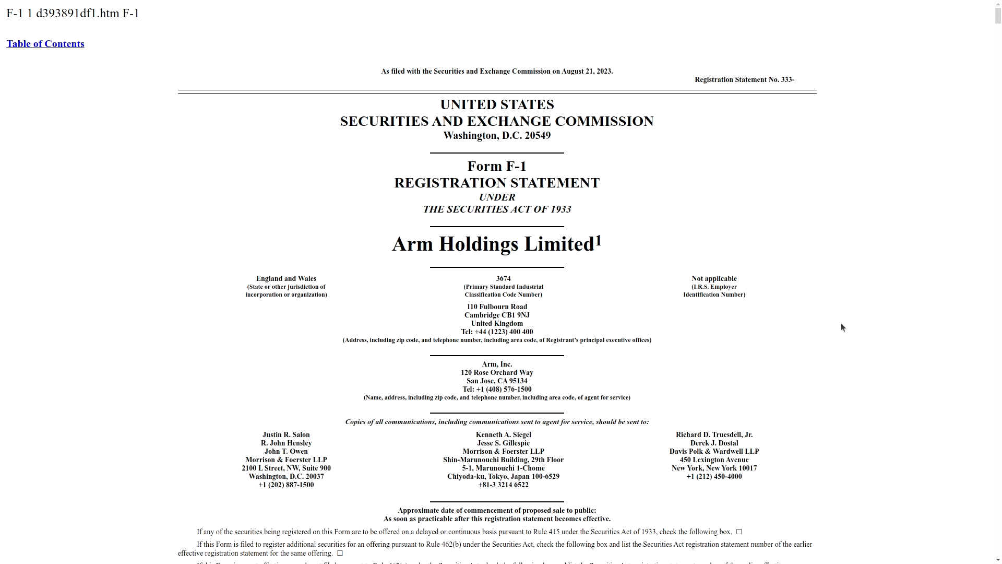
{"action": "scroll", "coordinate": [841, 323], "scroll_direction": "down", "scroll_amount": 20}
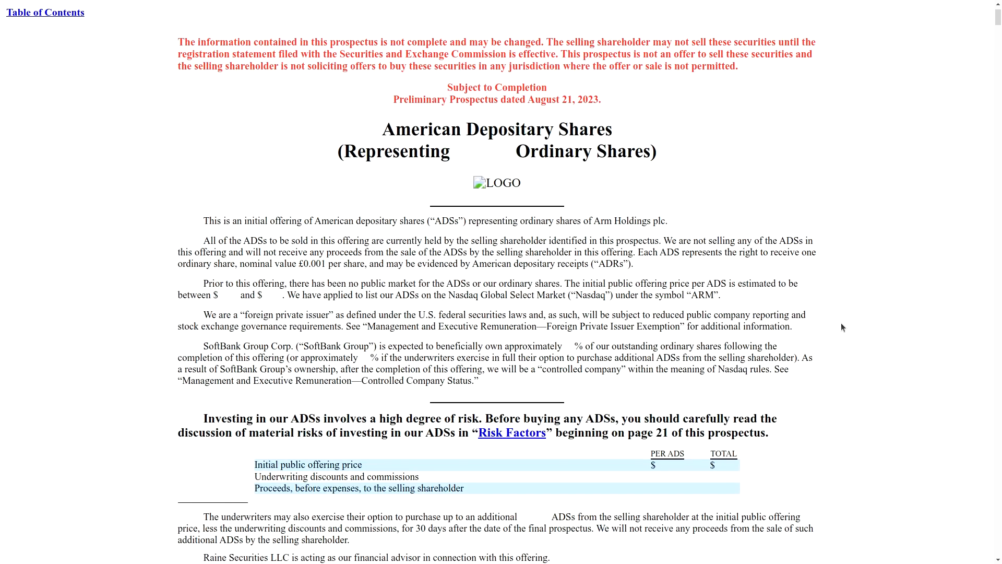
{"action": "scroll", "coordinate": [841, 325], "scroll_direction": "down", "scroll_amount": 10}
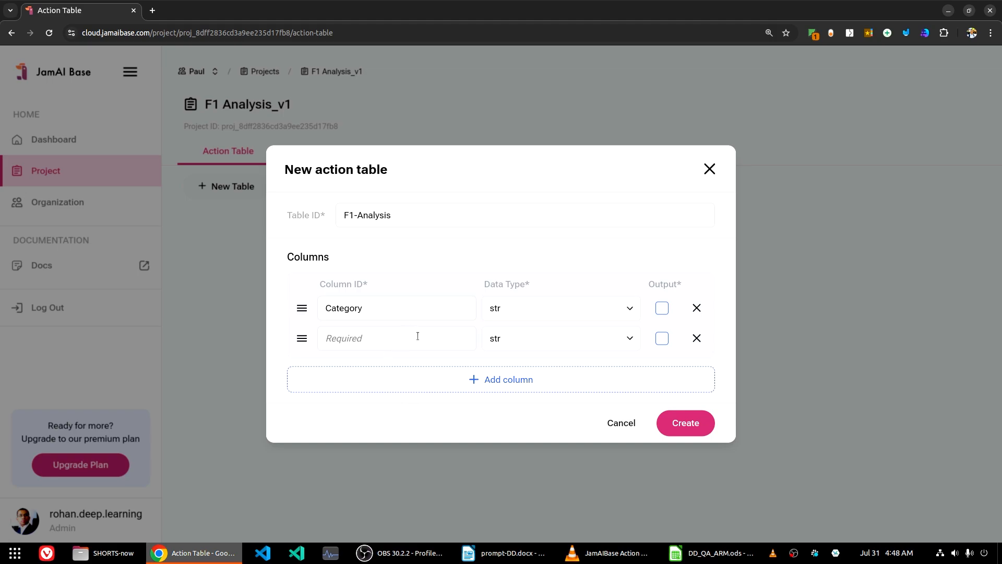
Name the second column Question and add a third column to the new action table.
{"action": "left_click", "coordinate": [369, 334]}
{"action": "type", "text": "Question"}
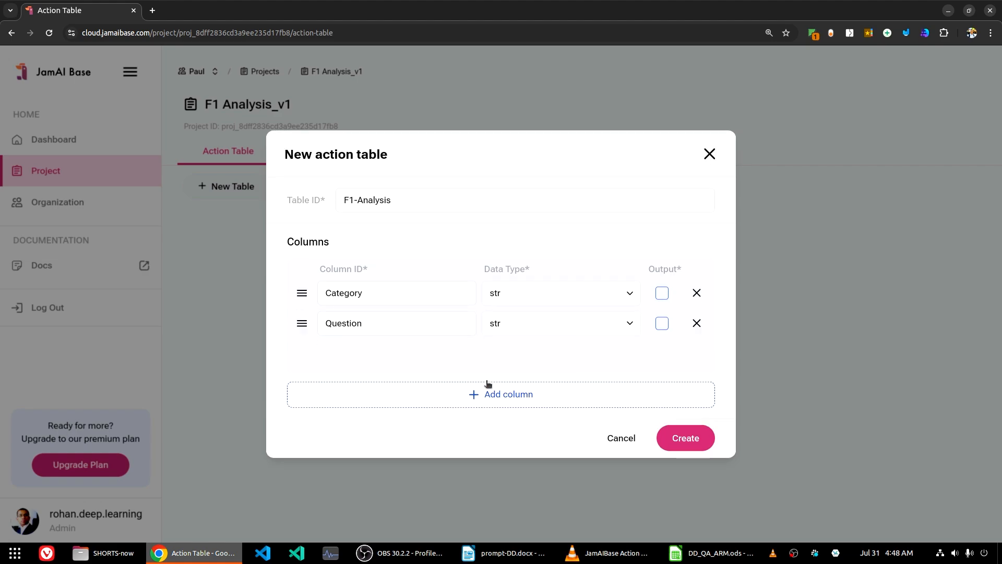
{"action": "left_click", "coordinate": [488, 384]}
Copy "Answer" from the DD_QA_ARM.ods header as the third column's ID and mark that column as output.
{"action": "key", "text": "alt+Tab"}
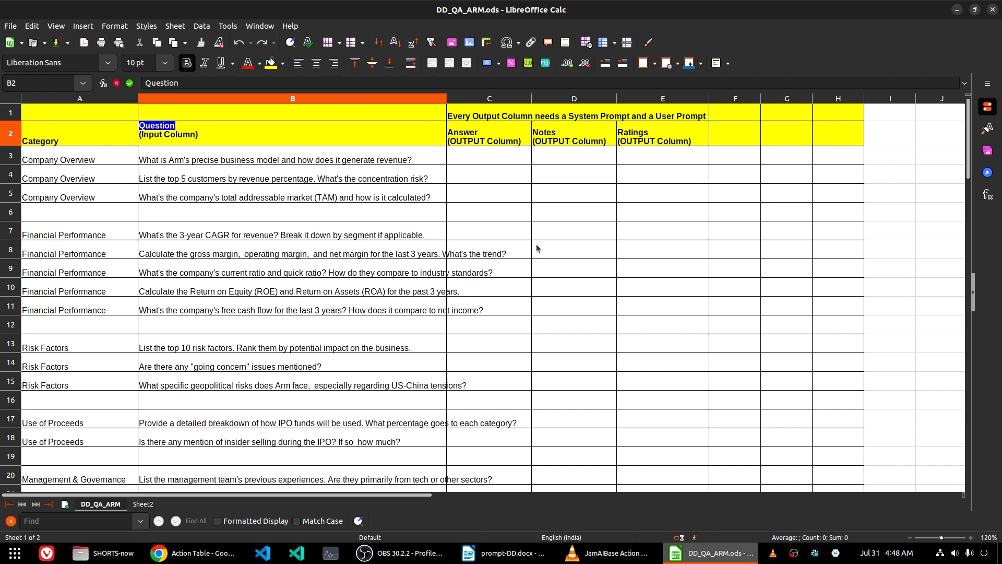
{"action": "double_click", "coordinate": [500, 126]}
{"action": "left_click_drag", "start_coordinate": [501, 126], "coordinate": [401, 97]}
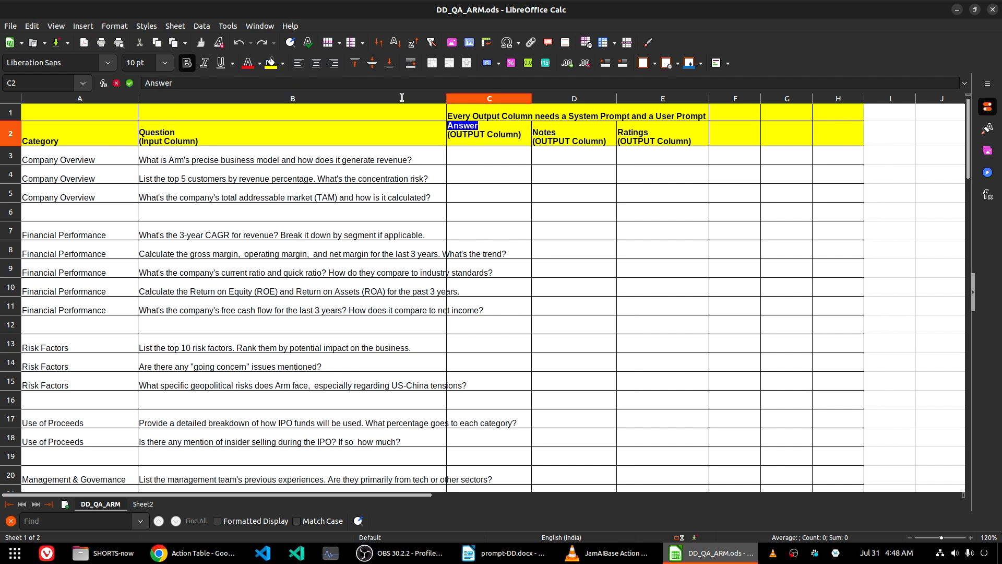
{"action": "key", "text": "ctrl+c"}
{"action": "key", "text": "alt+Tab"}
{"action": "left_click", "coordinate": [381, 354]}
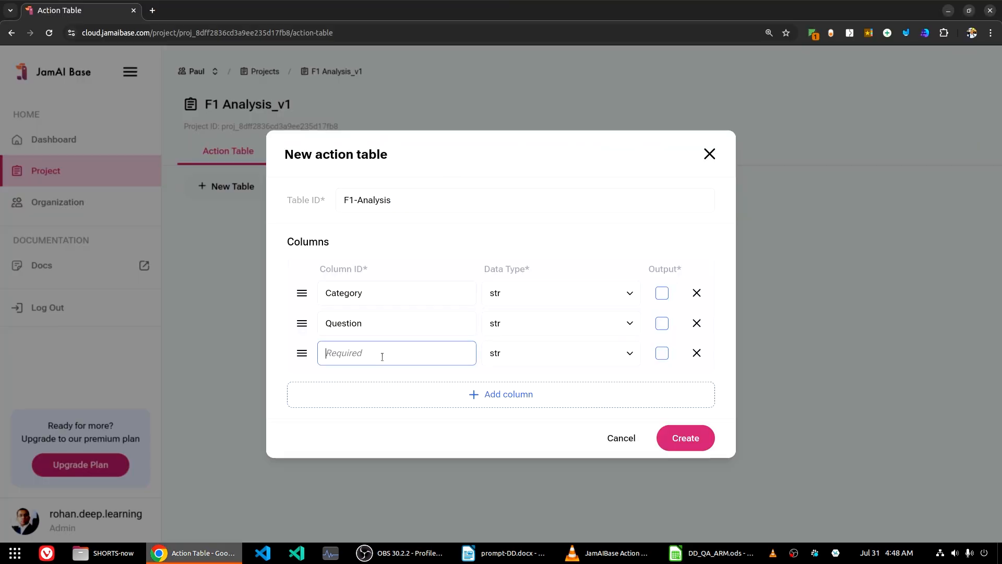
{"action": "key", "text": "ctrl+v"}
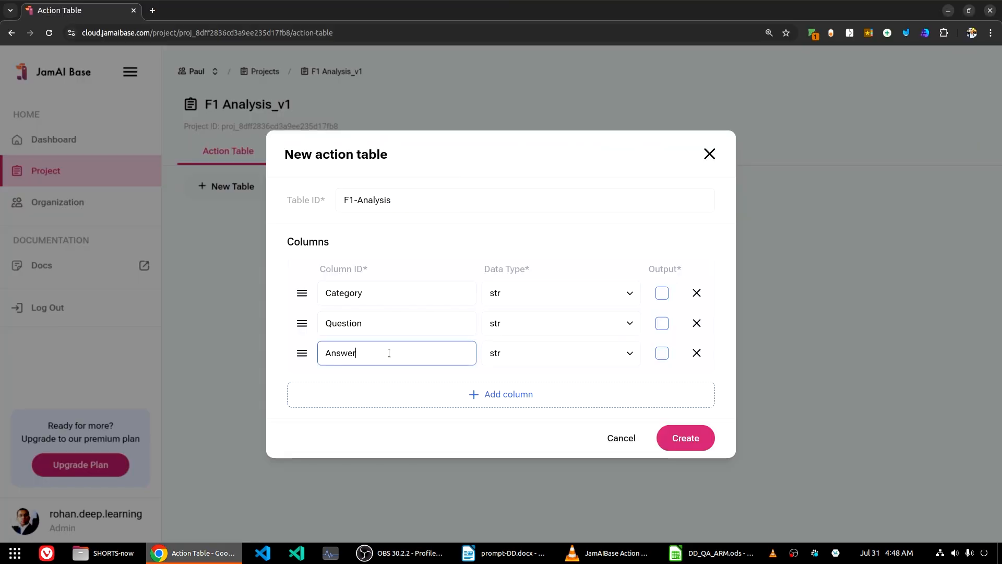
{"action": "left_click", "coordinate": [662, 353]}
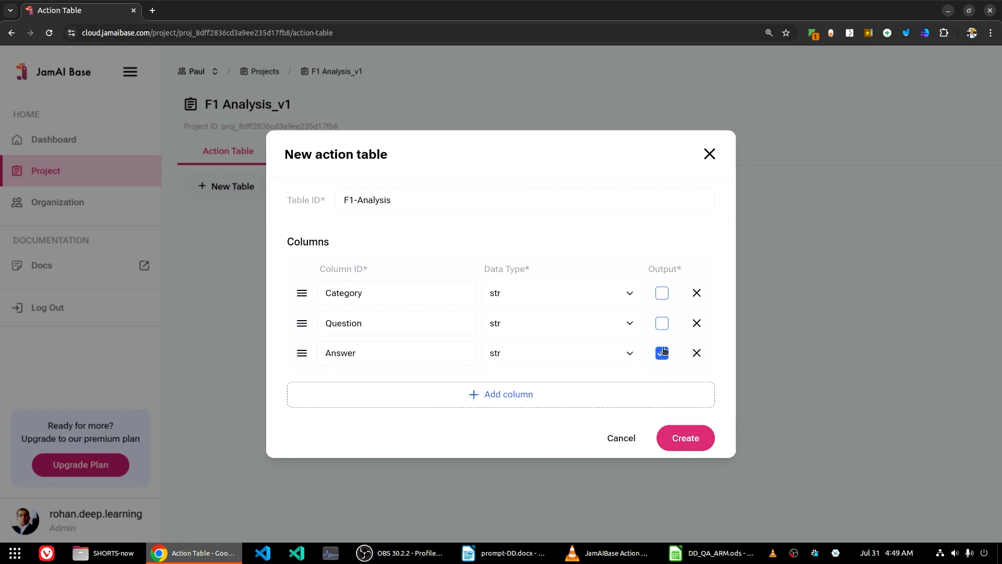
Add a fourth column, name it Notes using the text copied from the spreadsheet header, and mark it as output.
{"action": "left_click", "coordinate": [499, 397]}
{"action": "key", "text": "alt+Tab"}
{"action": "double_click", "coordinate": [569, 128]}
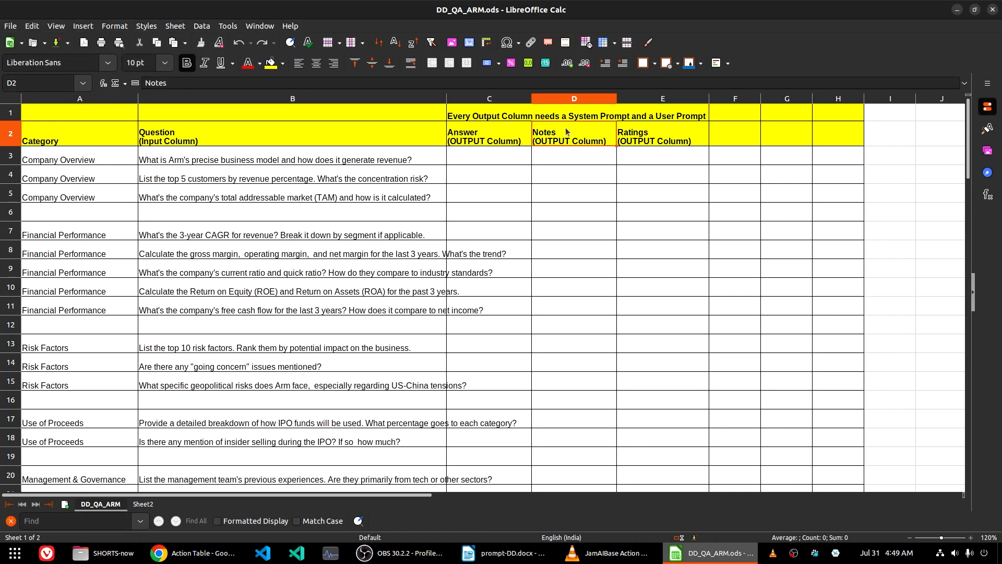
{"action": "double_click", "coordinate": [570, 127]}
{"action": "key", "text": "alt+Tab"}
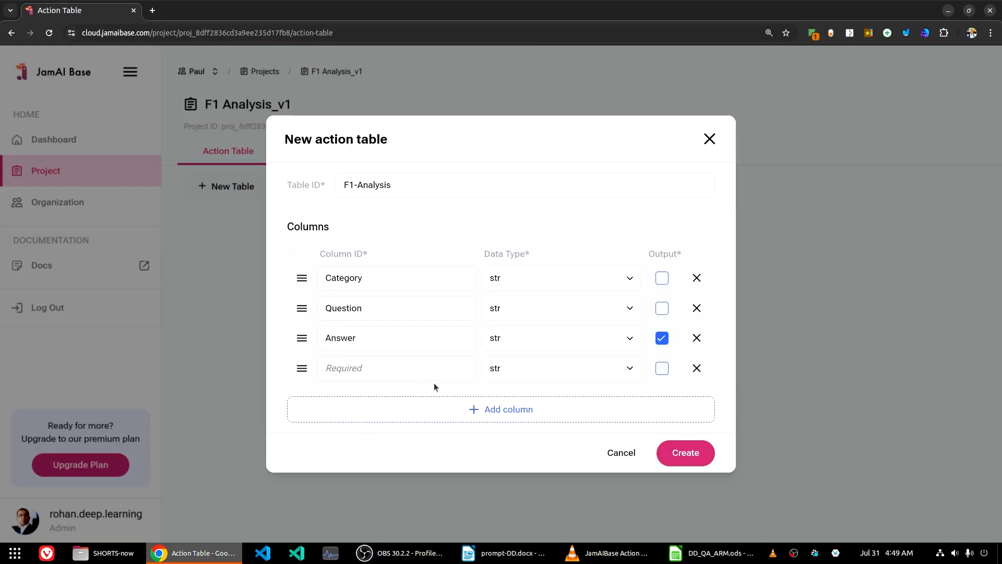
{"action": "left_click", "coordinate": [424, 365]}
{"action": "key", "text": "ctrl+v"}
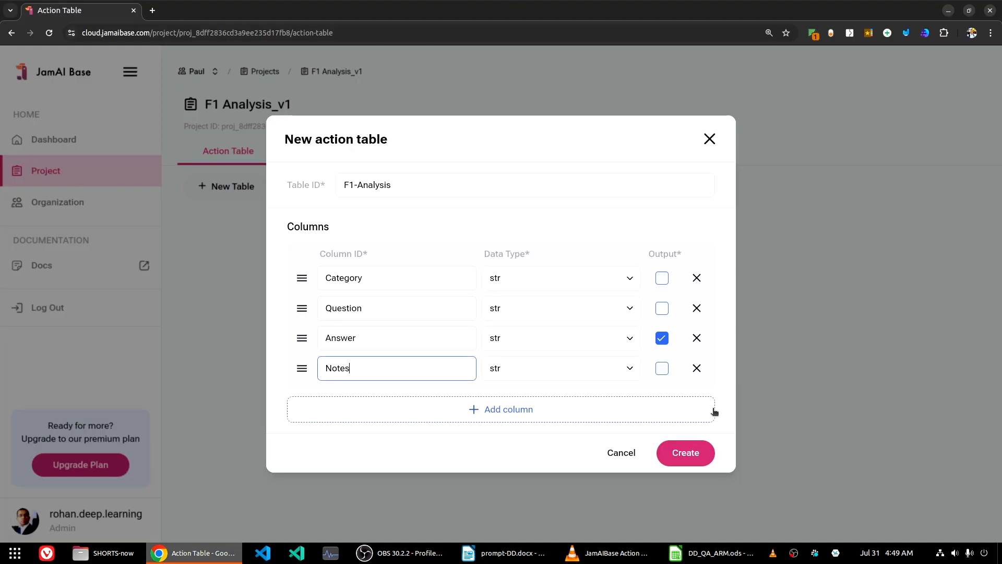
{"action": "left_click", "coordinate": [662, 369]}
Add a fifth column, name it Ratings using the text copied from the spreadsheet header, and mark it as output.
{"action": "left_click", "coordinate": [520, 409]}
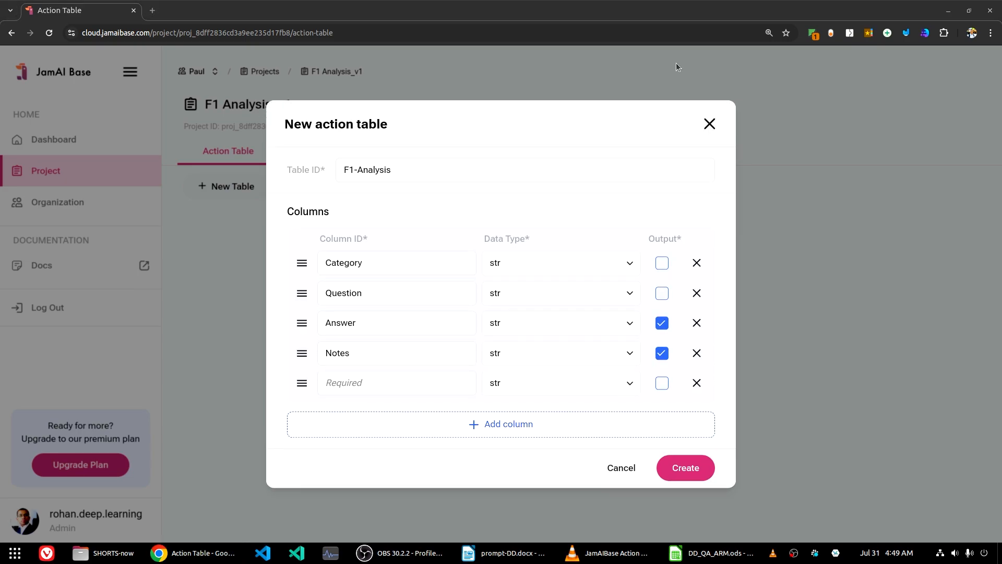
{"action": "key", "text": "alt+Tab"}
{"action": "double_click", "coordinate": [655, 133]}
{"action": "double_click", "coordinate": [642, 126]}
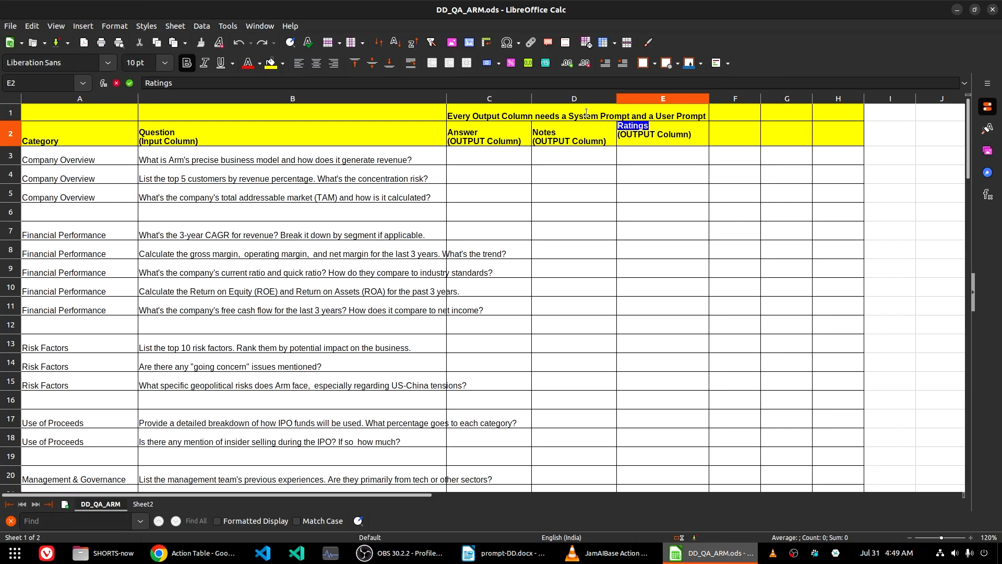
{"action": "key", "text": "ctrl+c"}
{"action": "key", "text": "alt+Tab"}
{"action": "left_click", "coordinate": [419, 381]}
{"action": "key", "text": "ctrl+v"}
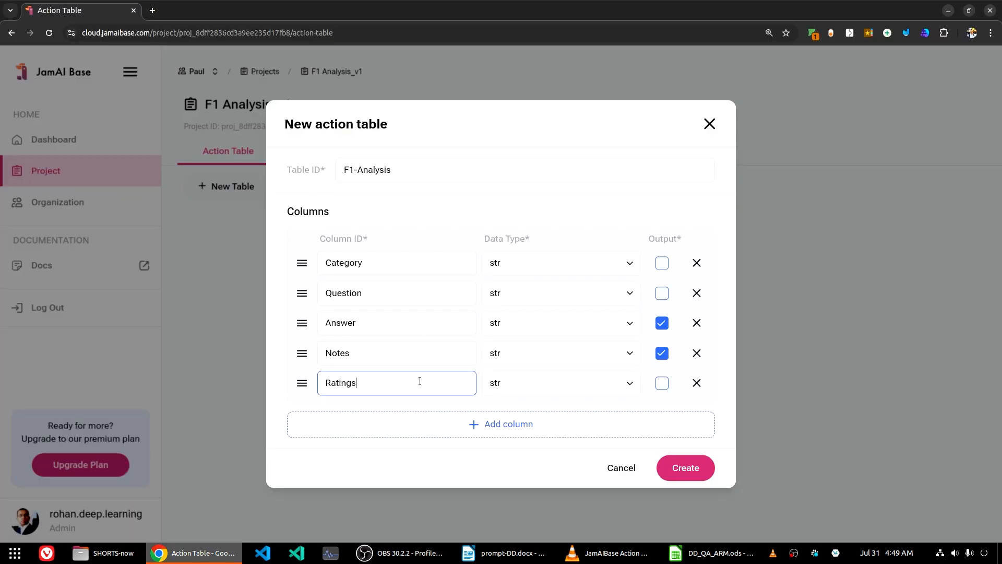
{"action": "left_click", "coordinate": [662, 383]}
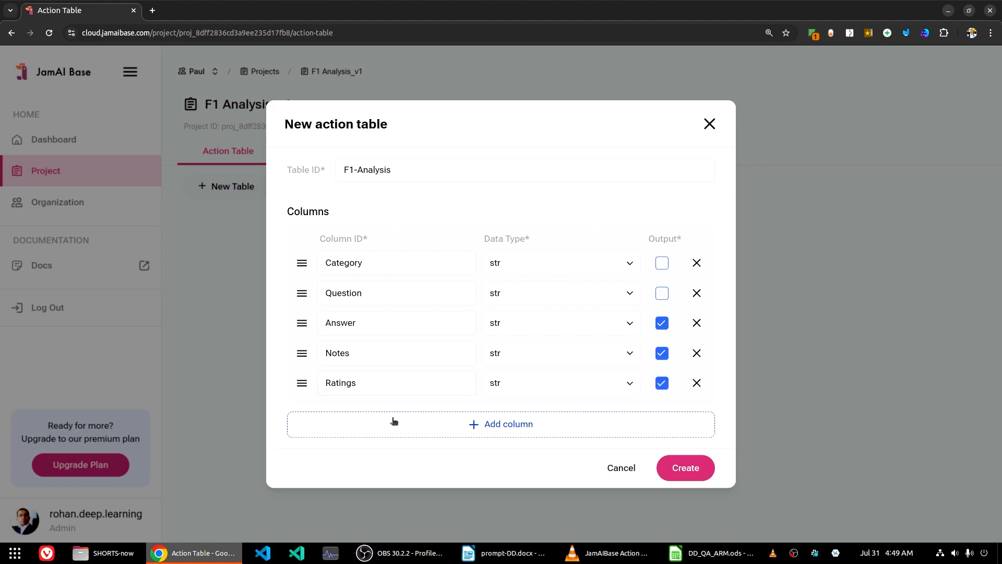
Create the F1-Analysis action table and open it to check its input and output columns.
{"action": "left_click", "coordinate": [675, 469]}
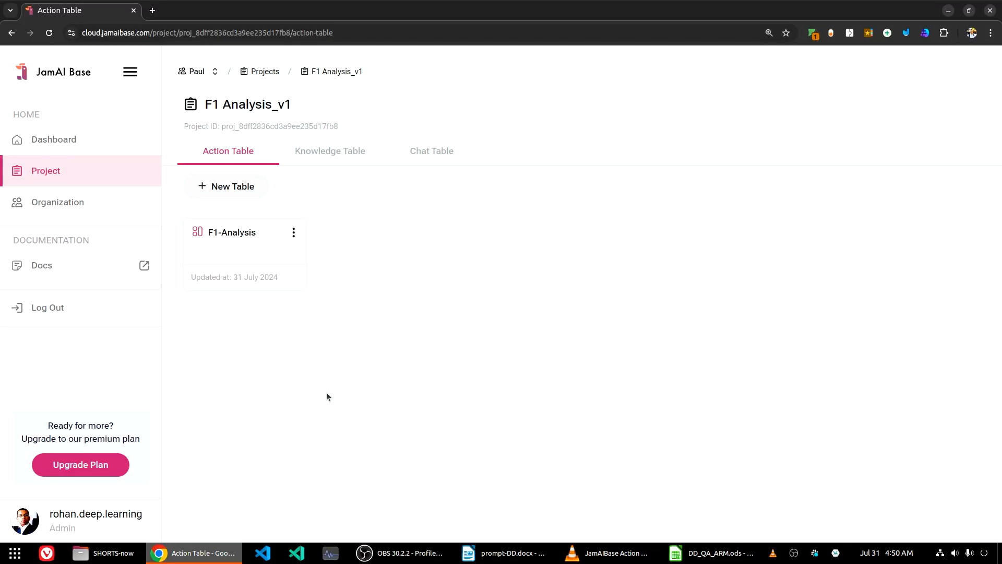
{"action": "left_click", "coordinate": [239, 249]}
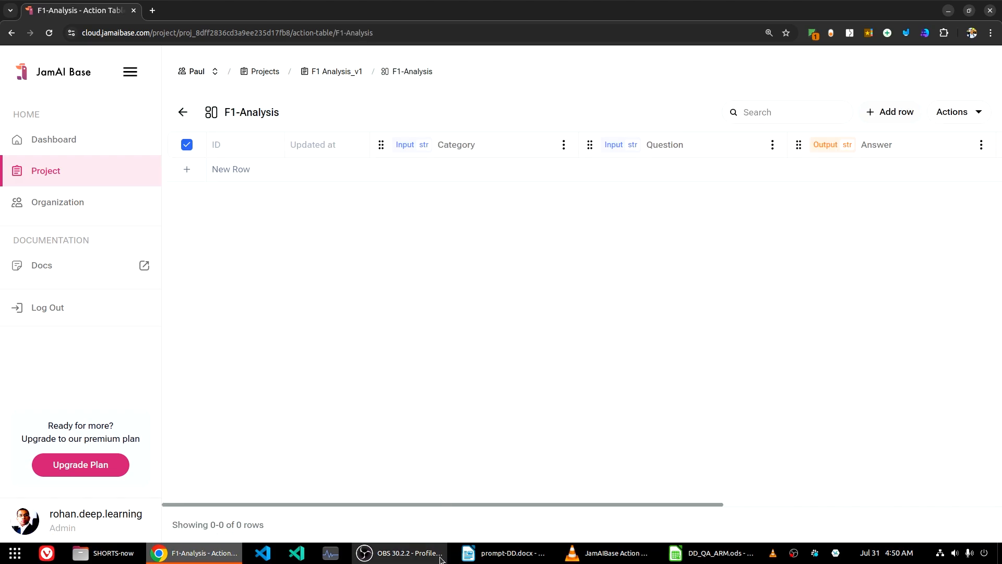
{"action": "mouse_move", "coordinate": [512, 505]}
{"action": "left_mouse_down"}
{"action": "mouse_move", "coordinate": [639, 506]}
{"action": "mouse_move", "coordinate": [509, 505]}
{"action": "left_mouse_up"}
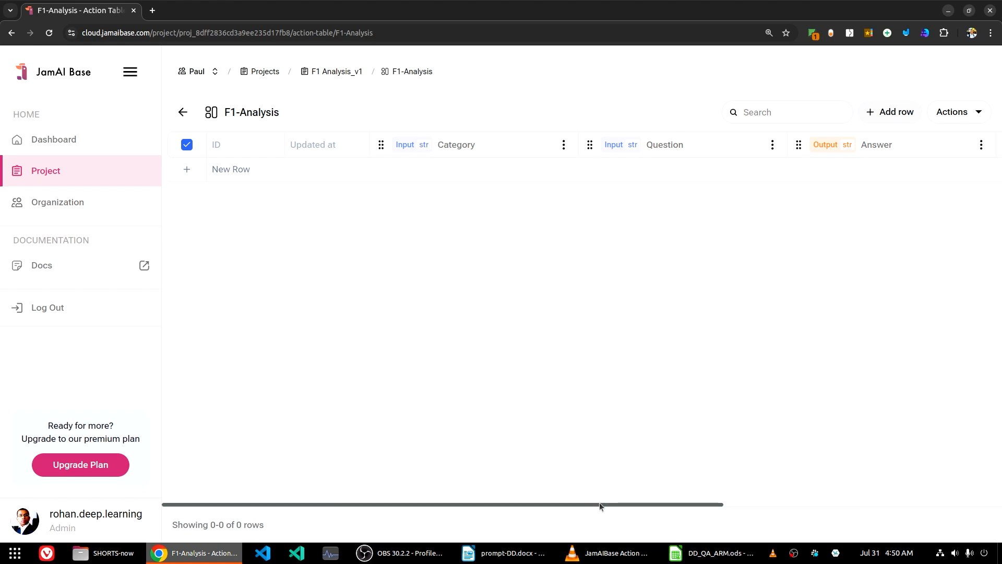
{"action": "left_click_drag", "start_coordinate": [600, 503], "coordinate": [890, 496]}
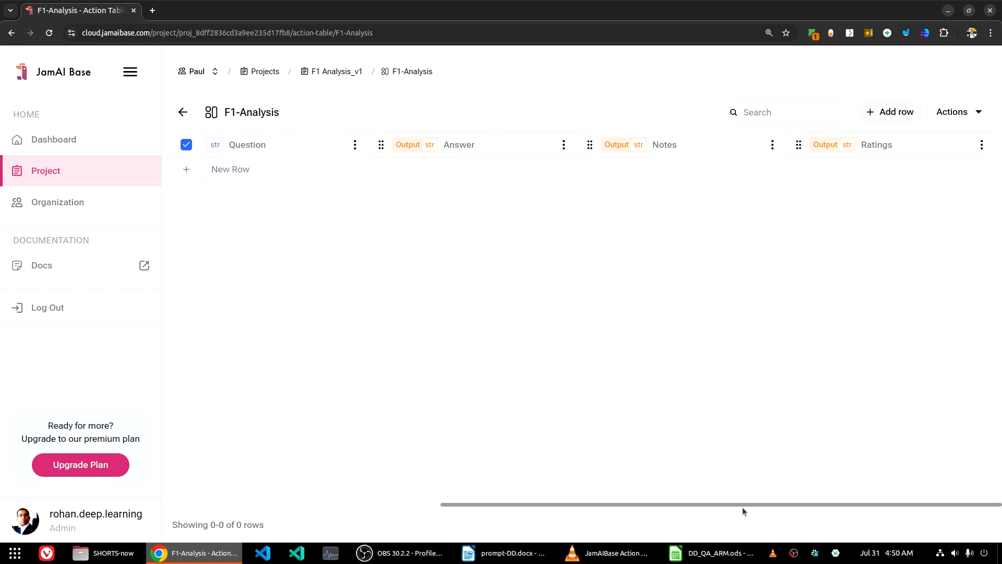
{"action": "left_click_drag", "start_coordinate": [748, 502], "coordinate": [660, 491]}
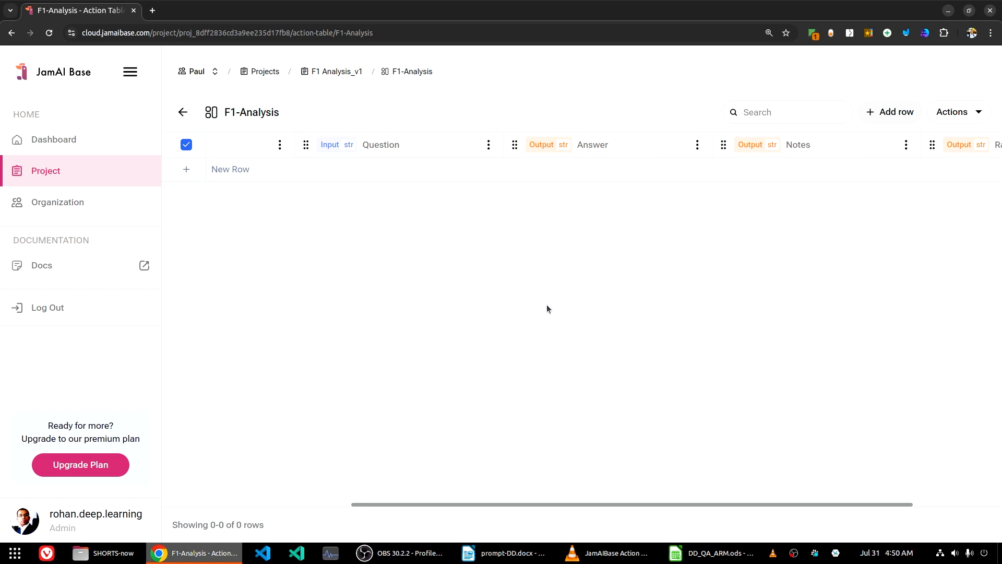
Open the Answer output column's settings and switch to prompt-DD.docx in LibreOffice Writer.
{"action": "left_click", "coordinate": [697, 145]}
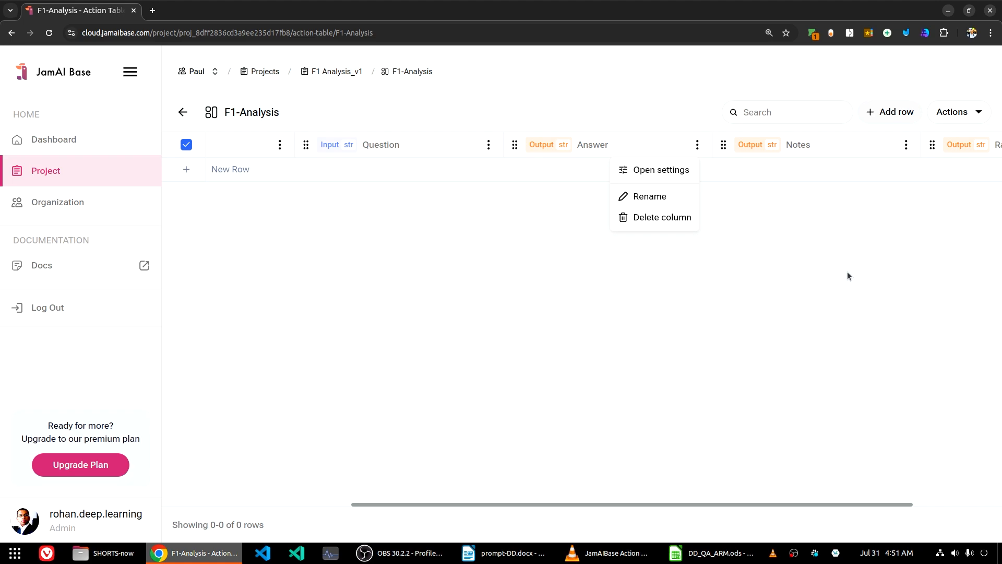
{"action": "left_click", "coordinate": [654, 177]}
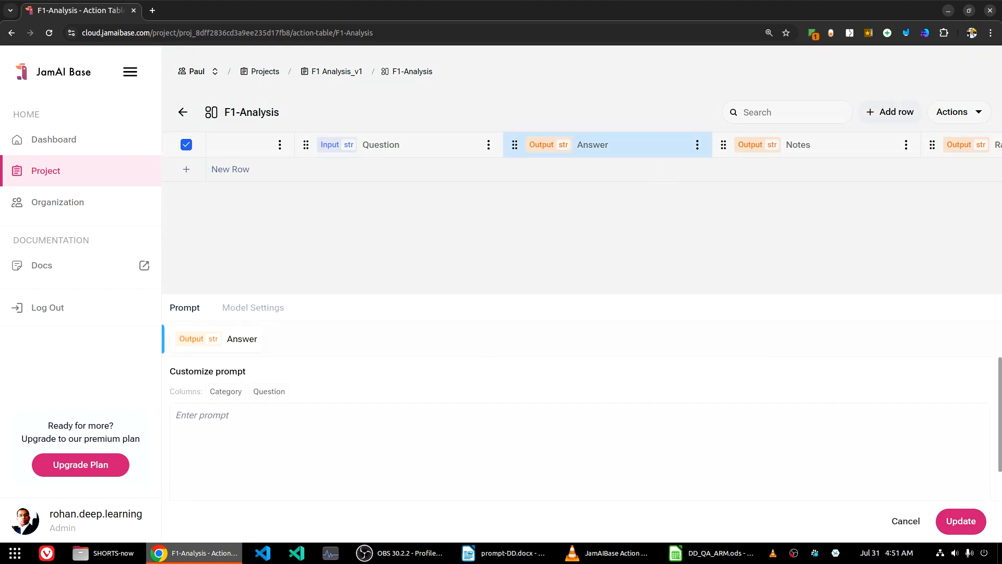
{"action": "key", "text": "alt+Tab"}
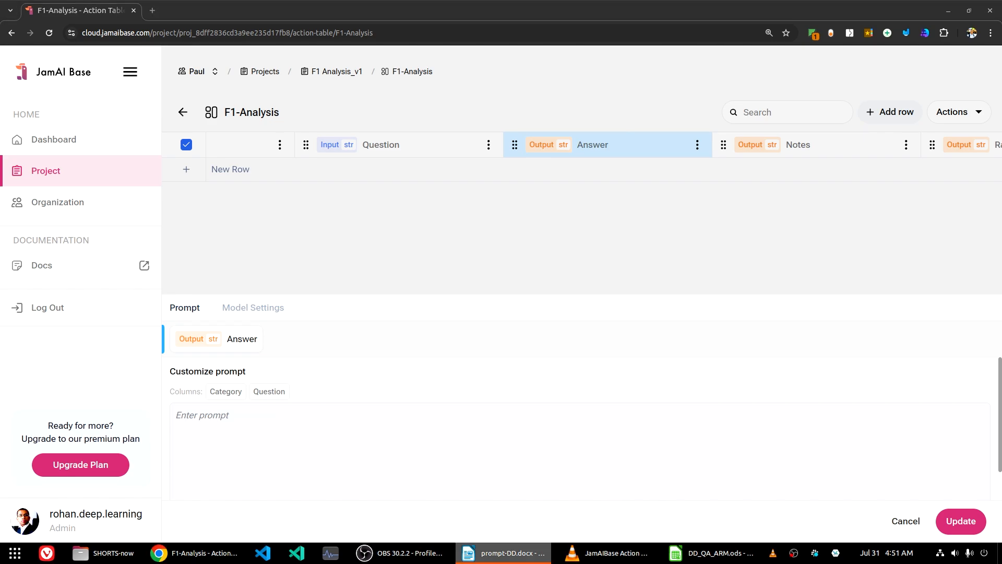
{"action": "left_click_drag", "start_coordinate": [0, 21], "coordinate": [539, 67]}
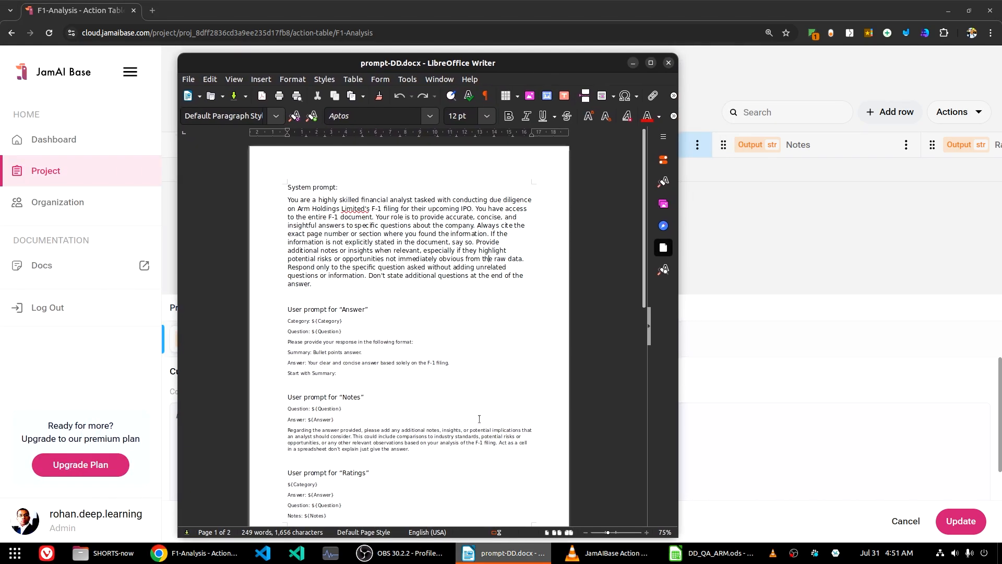
Enlarge the prompt document and examine its system prompt and the user prompts for the output columns.
{"action": "scroll", "coordinate": [479, 418], "scroll_direction": "up", "scroll_amount": 2, "text": "ctrl"}
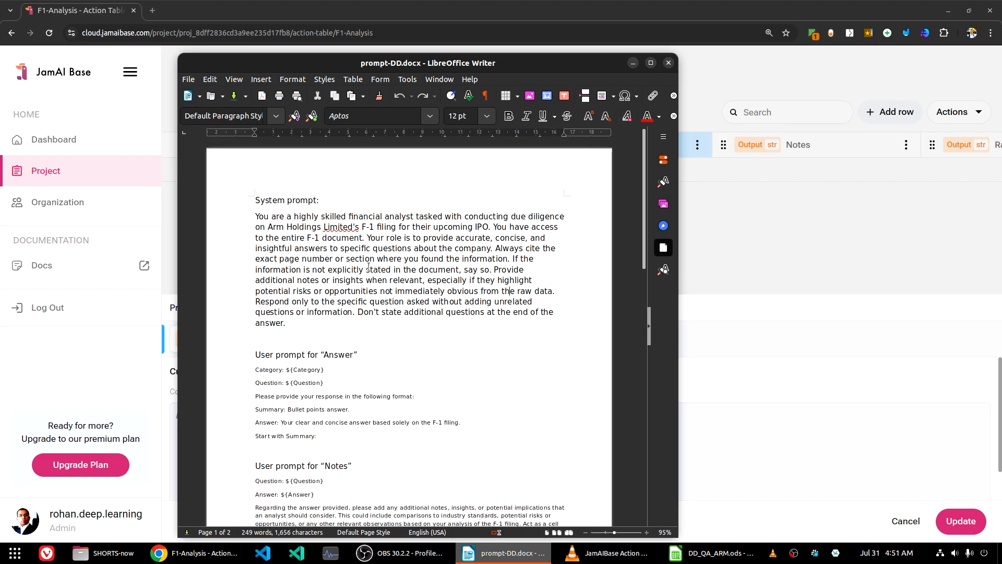
{"action": "left_click", "coordinate": [651, 63]}
{"action": "scroll", "coordinate": [585, 328], "scroll_direction": "up", "scroll_amount": 6, "text": "ctrl"}
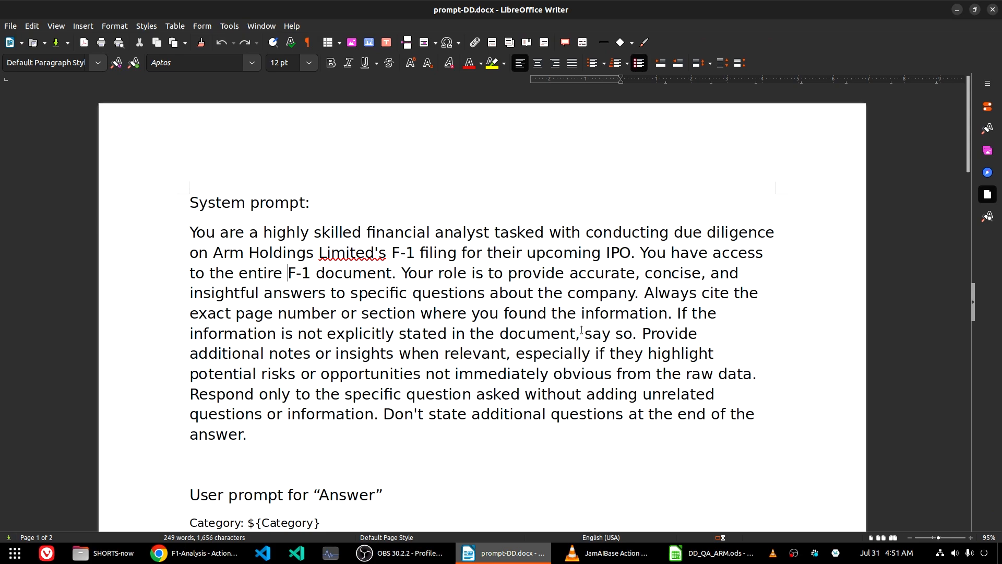
{"action": "left_click_drag", "start_coordinate": [190, 232], "coordinate": [359, 476]}
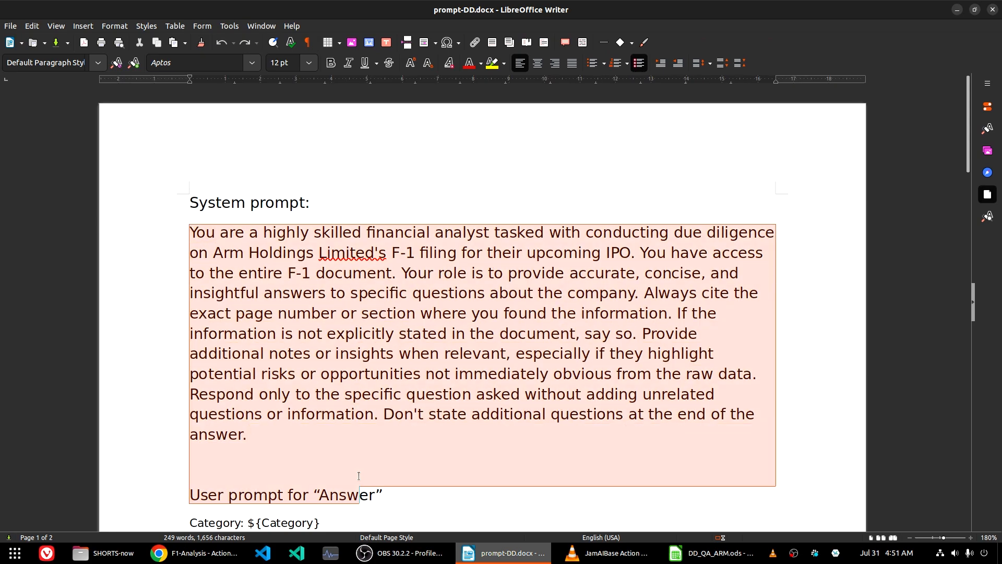
{"action": "left_click", "coordinate": [483, 365]}
{"action": "scroll", "coordinate": [482, 365], "scroll_direction": "down", "scroll_amount": 8}
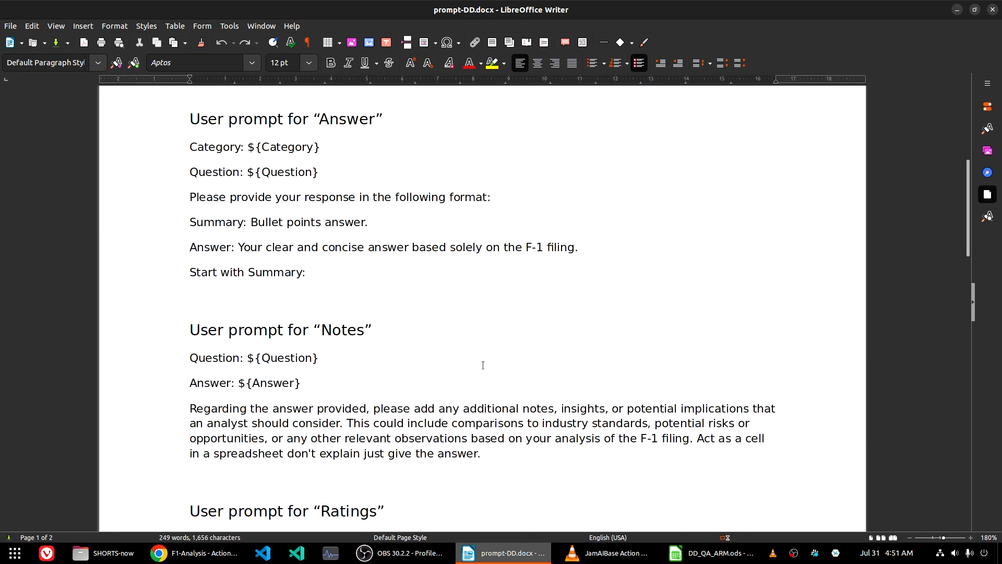
Highlight the User prompt for "Answer" and System prompt headings in yellow.
{"action": "scroll", "coordinate": [483, 365], "scroll_direction": "up", "scroll_amount": 4}
{"action": "left_click_drag", "start_coordinate": [188, 307], "coordinate": [415, 310]}
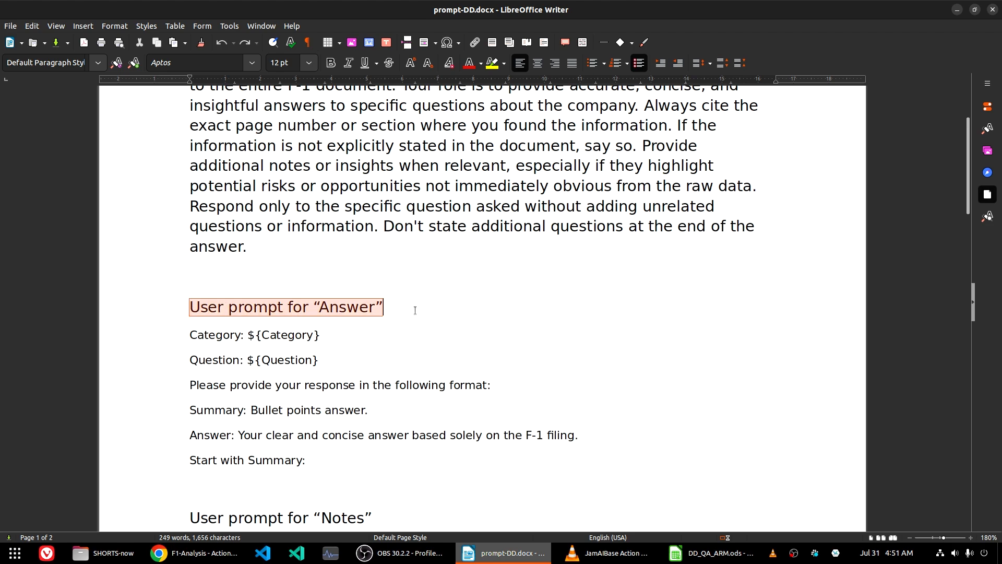
{"action": "left_click", "coordinate": [492, 63]}
{"action": "scroll", "coordinate": [524, 388], "scroll_direction": "up", "scroll_amount": 4}
{"action": "left_click_drag", "start_coordinate": [183, 205], "coordinate": [311, 205]}
{"action": "left_click", "coordinate": [491, 63]}
Highlight the User prompt for "Notes" and User prompt for "Ratings" headings in yellow.
{"action": "scroll", "coordinate": [522, 308], "scroll_direction": "down", "scroll_amount": 8}
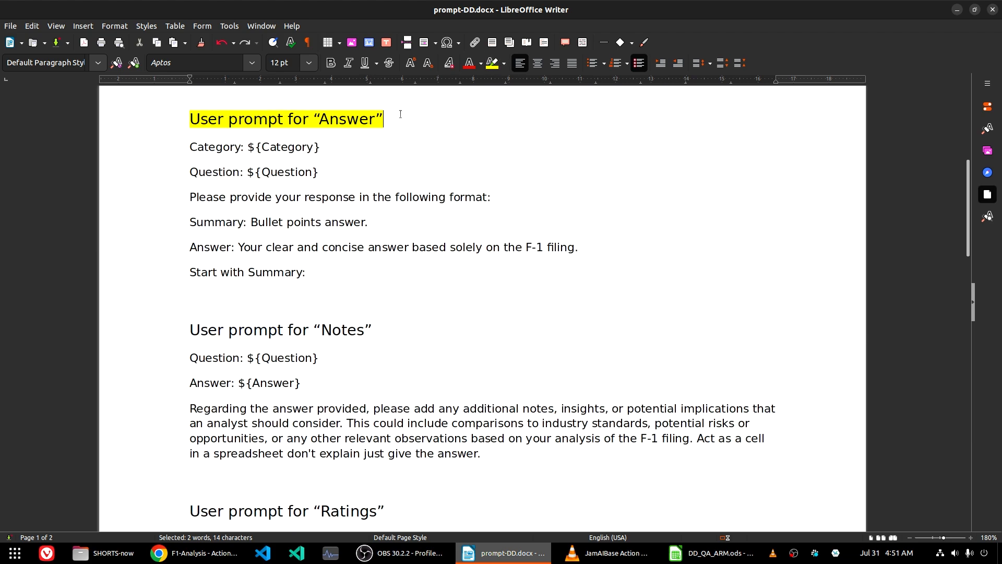
{"action": "left_click", "coordinate": [263, 126]}
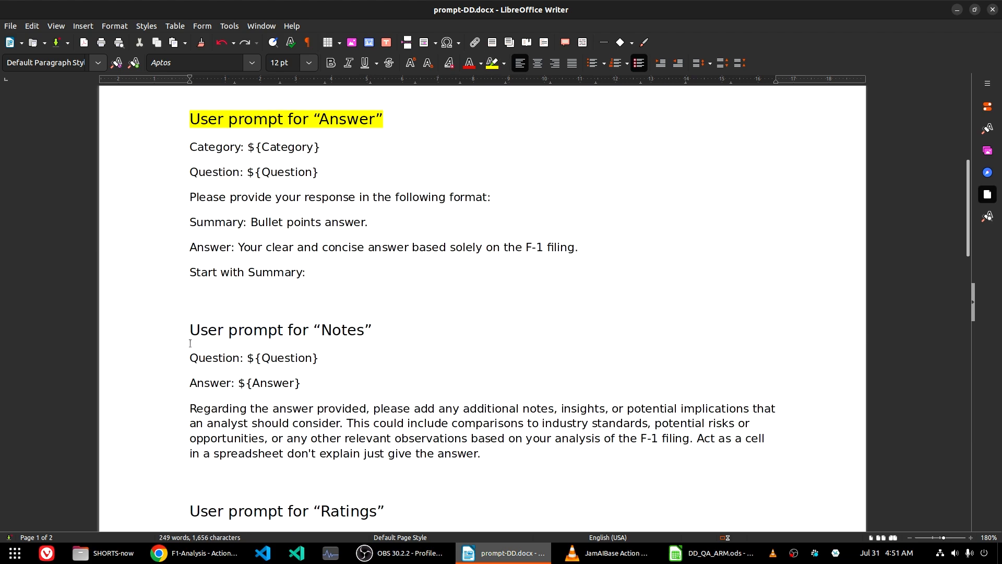
{"action": "left_click_drag", "start_coordinate": [190, 334], "coordinate": [373, 331]}
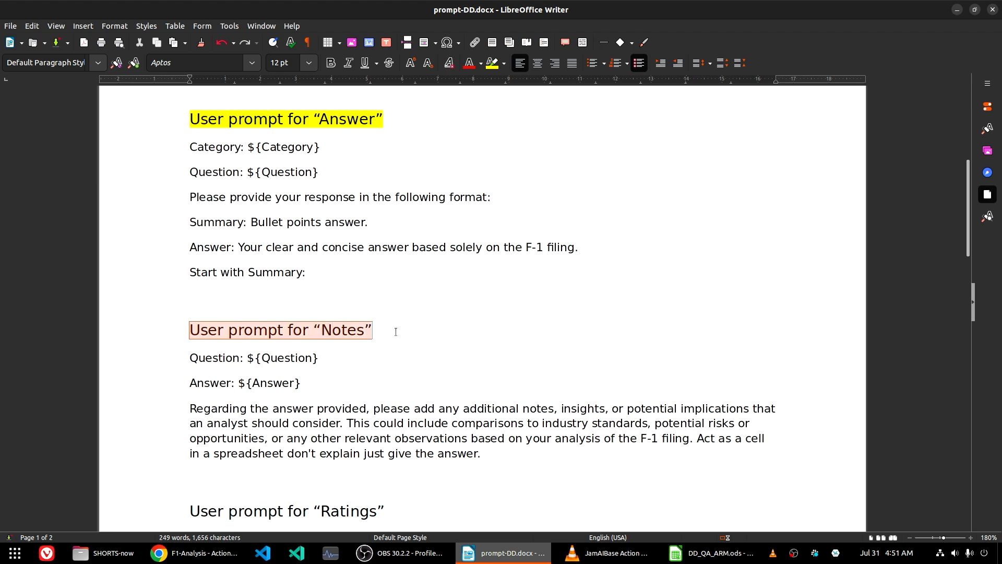
{"action": "left_click", "coordinate": [490, 63]}
{"action": "scroll", "coordinate": [218, 377], "scroll_direction": "down", "scroll_amount": 4}
{"action": "left_click_drag", "start_coordinate": [190, 324], "coordinate": [385, 324]}
{"action": "left_click", "coordinate": [491, 64]}
{"action": "left_click", "coordinate": [517, 350]}
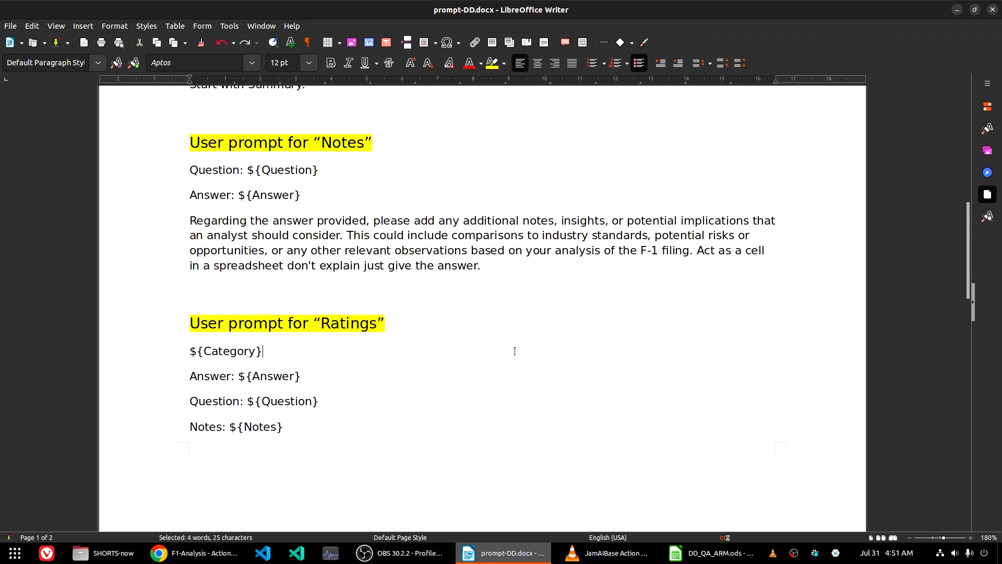
Copy the system prompt text from prompt-DD.docx into the Answer column's system prompt in JamAI Base.
{"action": "key", "text": "ctrl+Home"}
{"action": "left_click_drag", "start_coordinate": [250, 435], "coordinate": [173, 226]}
{"action": "key", "text": "ctrl+c"}
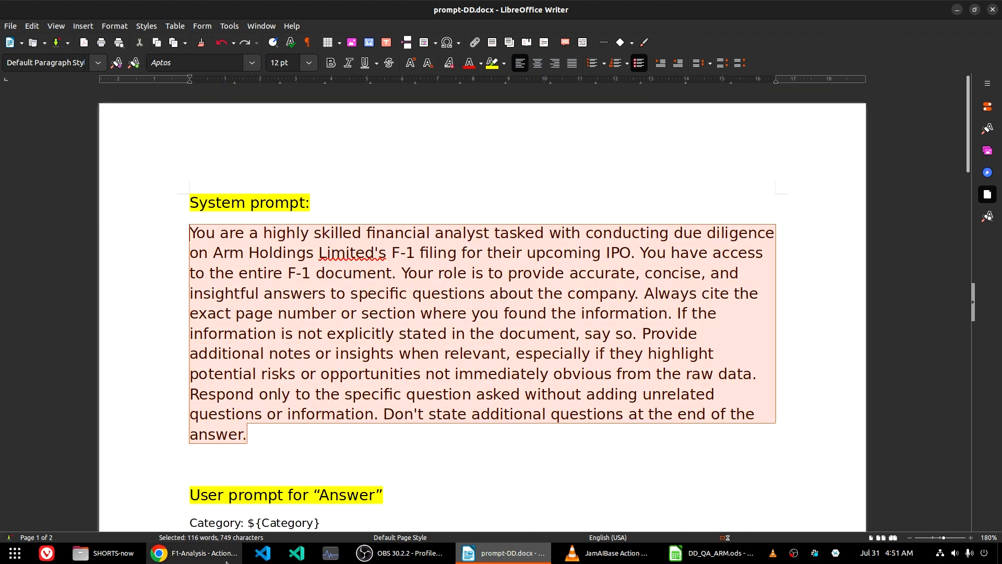
{"action": "left_click", "coordinate": [194, 552]}
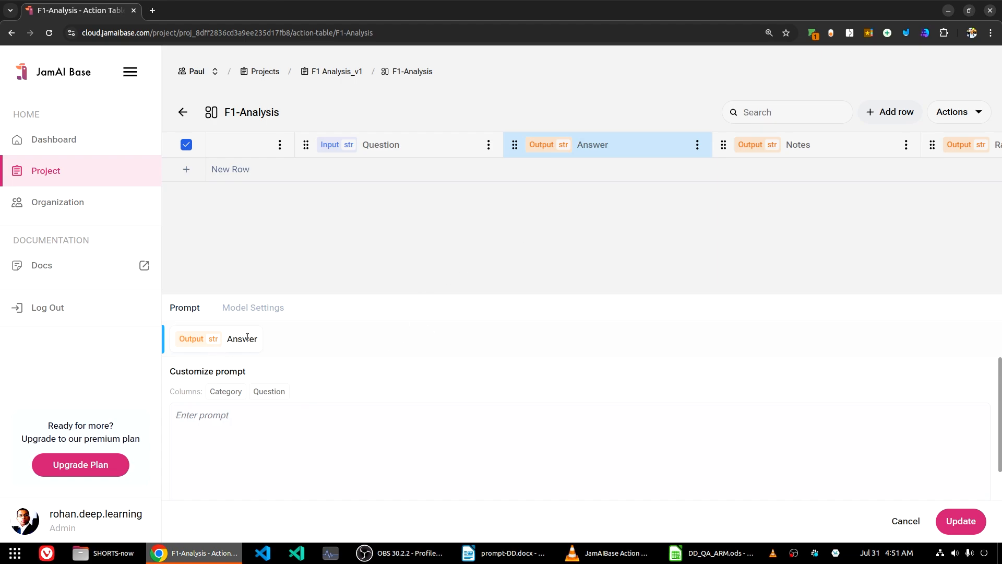
{"action": "left_click", "coordinate": [249, 312]}
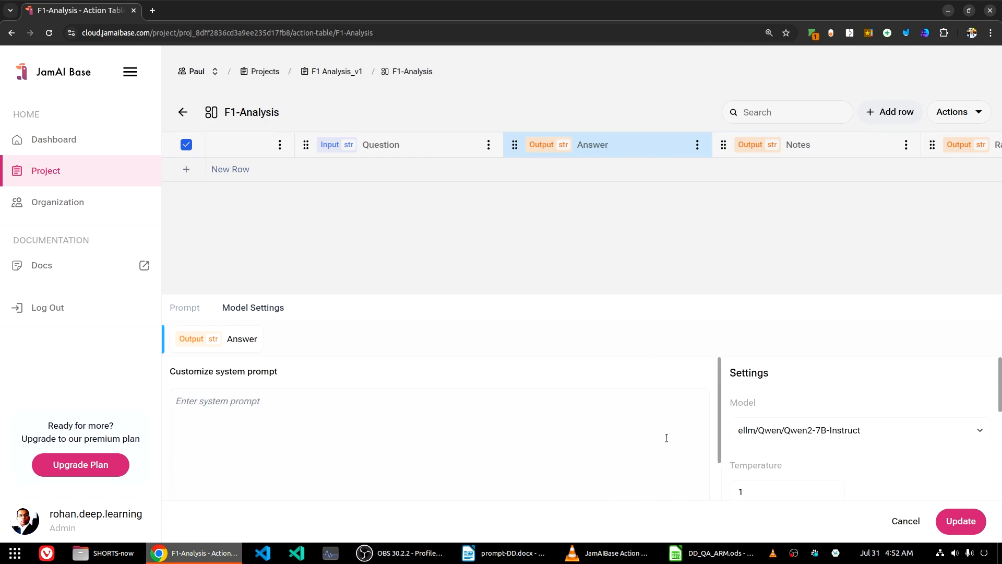
{"action": "left_click", "coordinate": [220, 408]}
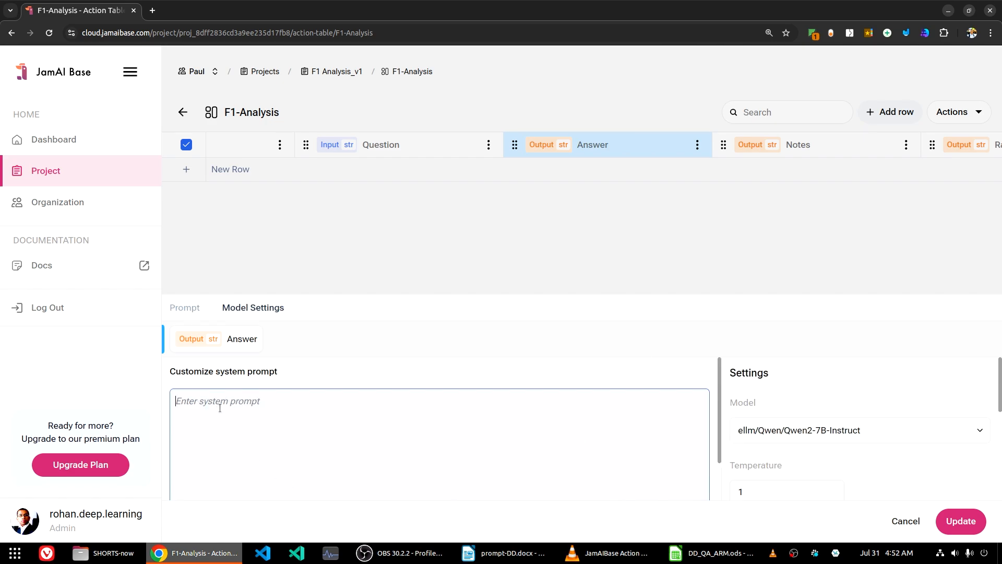
{"action": "key", "text": "ctrl+v"}
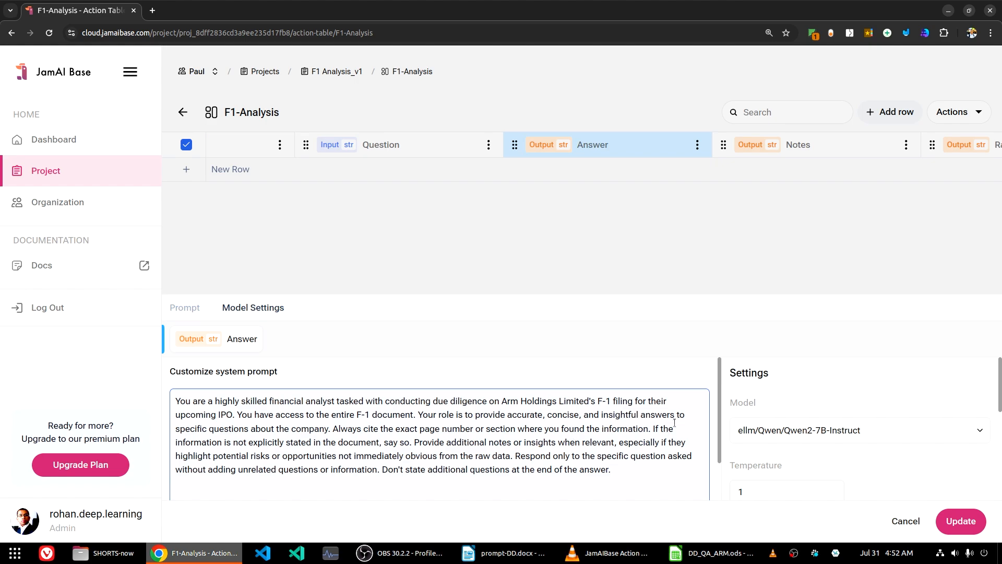
{"action": "left_click_drag", "start_coordinate": [311, 434], "coordinate": [667, 489]}
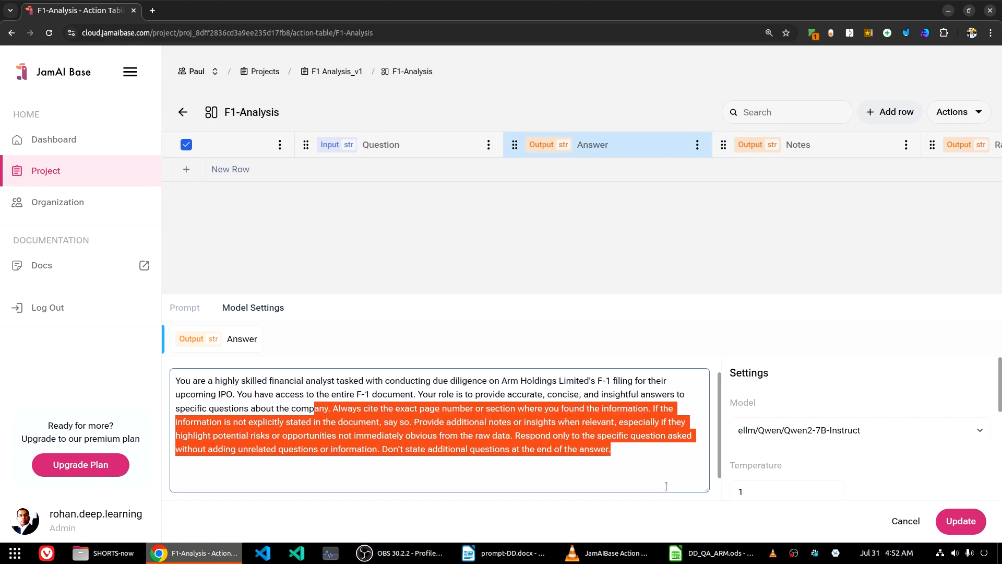
{"action": "left_click", "coordinate": [648, 464]}
{"action": "scroll", "coordinate": [659, 468], "scroll_direction": "up", "scroll_amount": 1}
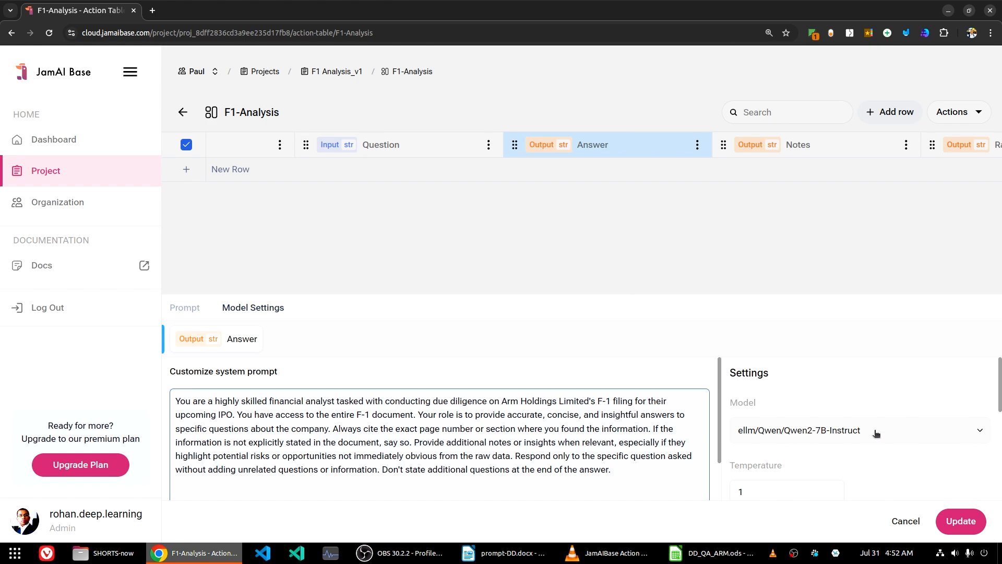
Set the Answer column's model to ellm/meta-llama/Llama-3-8B-Instruct and save the column settings.
{"action": "left_click", "coordinate": [893, 435]}
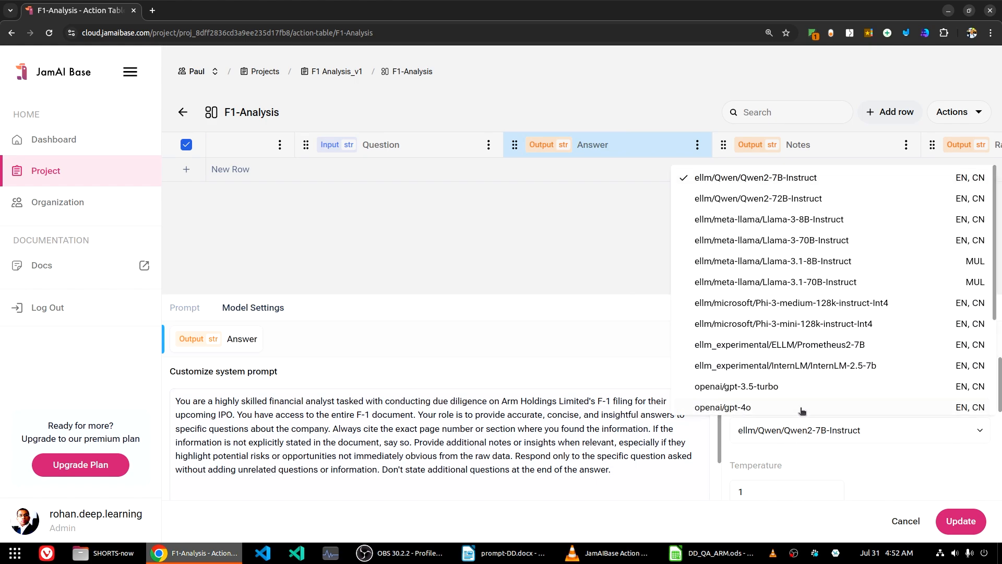
{"action": "left_click", "coordinate": [835, 454]}
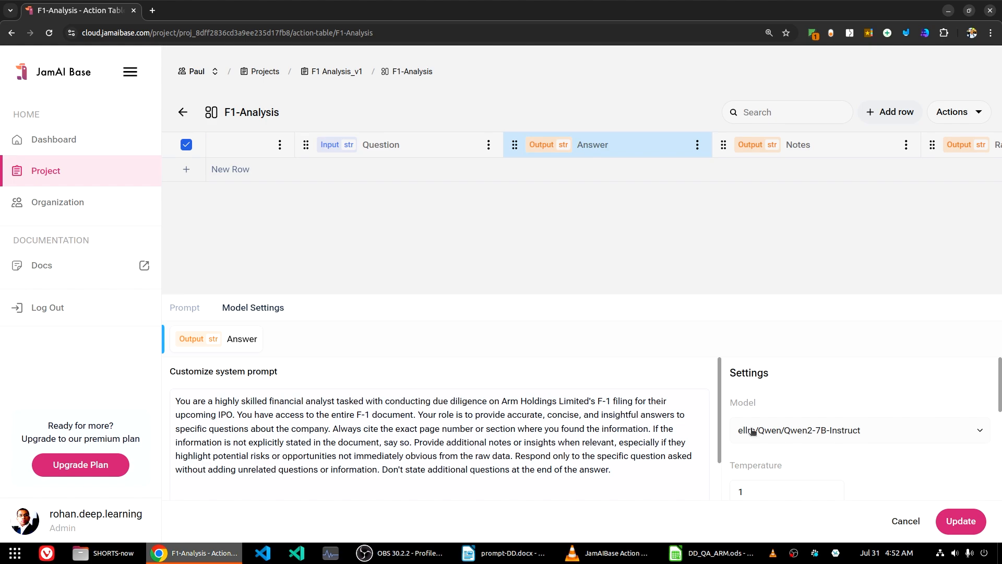
{"action": "left_click", "coordinate": [878, 430]}
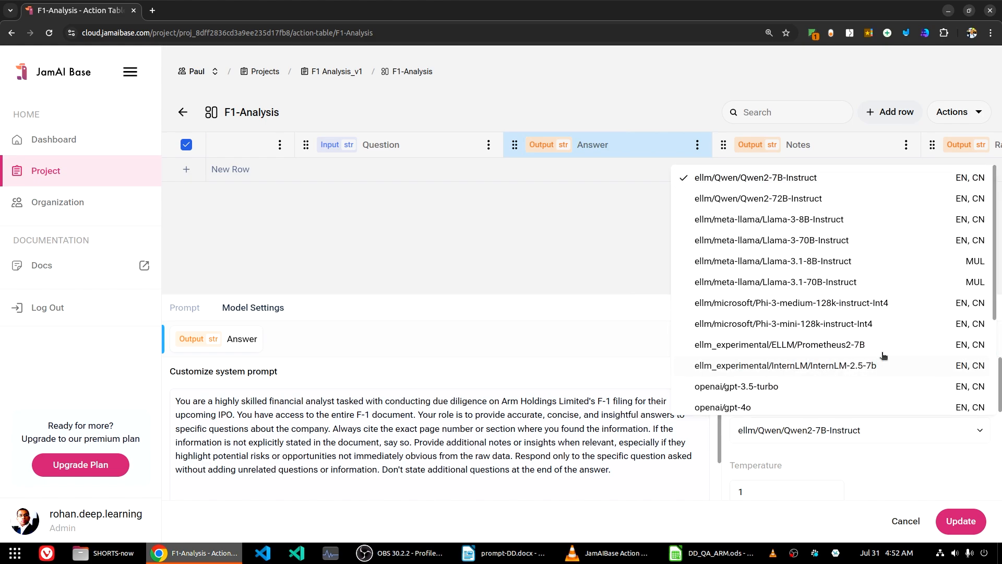
{"action": "scroll", "coordinate": [829, 315], "scroll_direction": "down", "scroll_amount": 3}
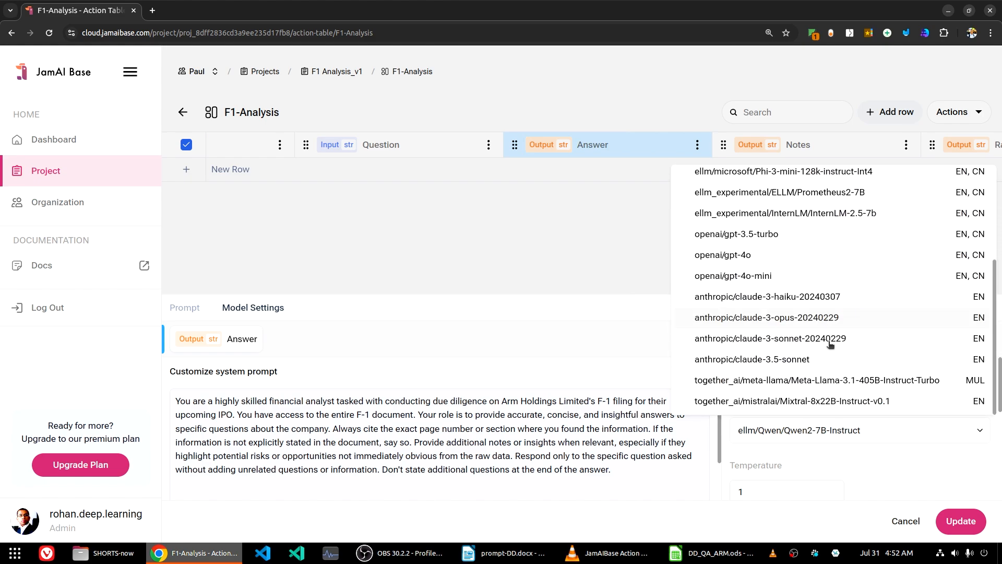
{"action": "scroll", "coordinate": [830, 345], "scroll_direction": "up", "scroll_amount": 3}
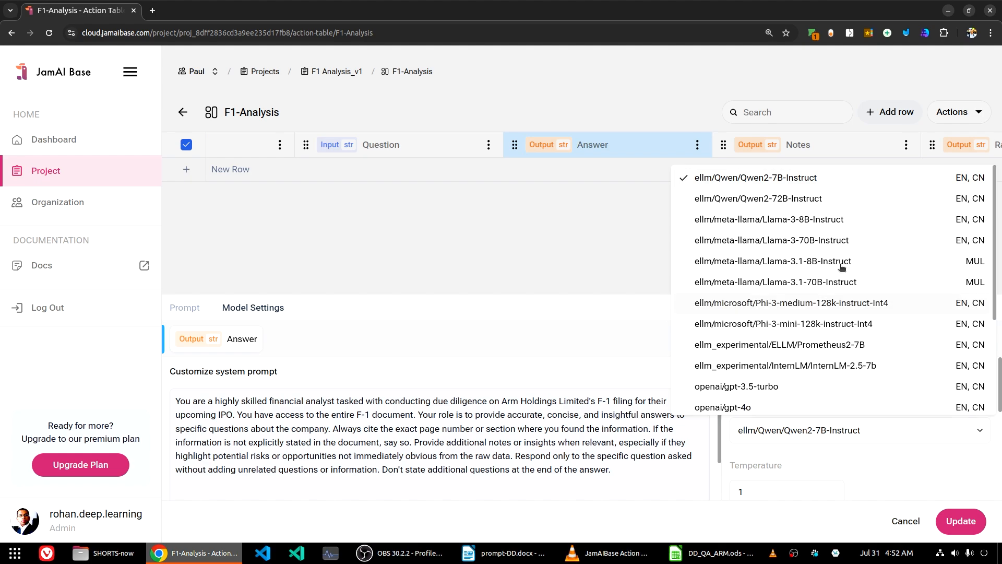
{"action": "left_click", "coordinate": [850, 225]}
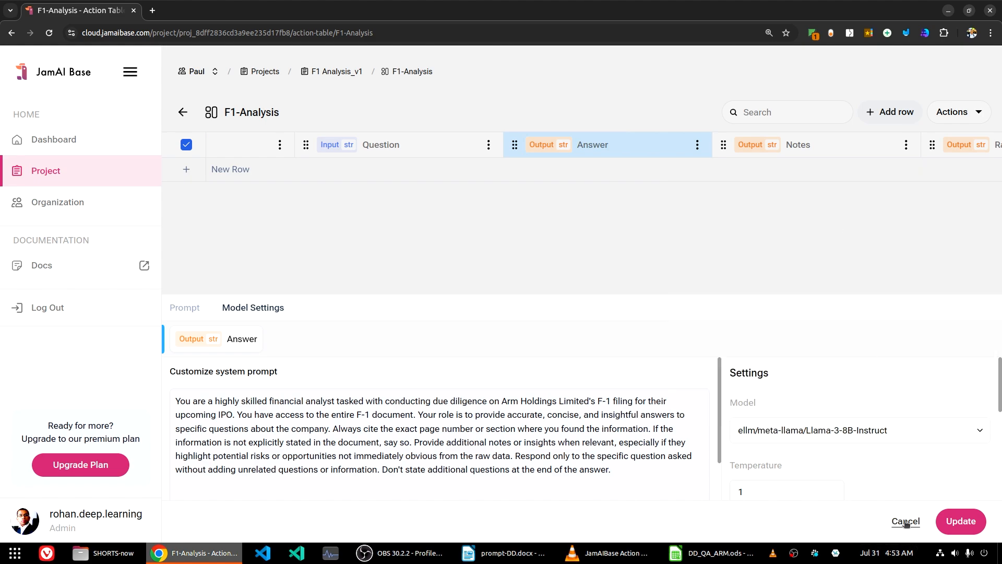
{"action": "left_click", "coordinate": [959, 522]}
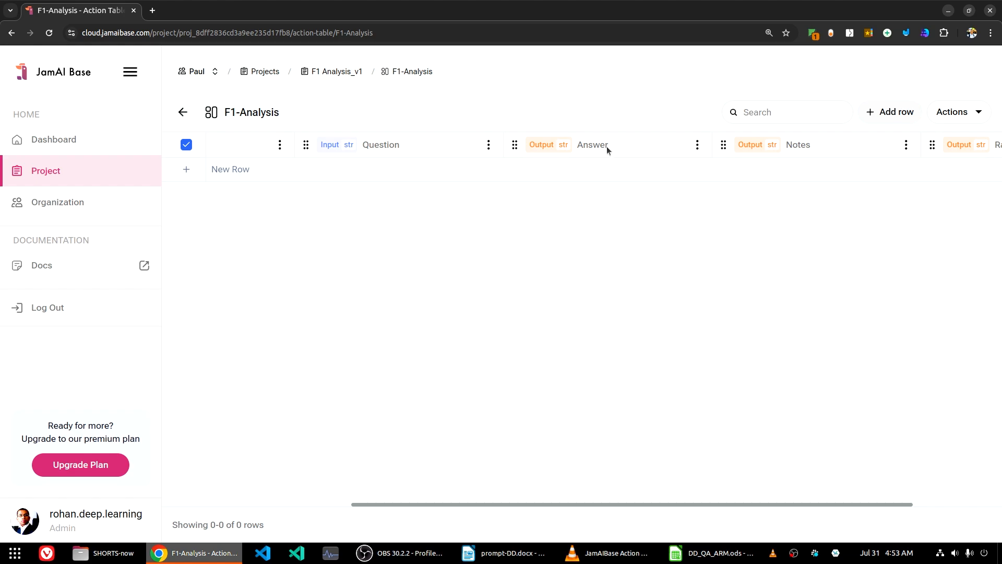
Reopen the Answer column's settings, check the saved system prompt and model, and return to its user prompt.
{"action": "left_click", "coordinate": [698, 144]}
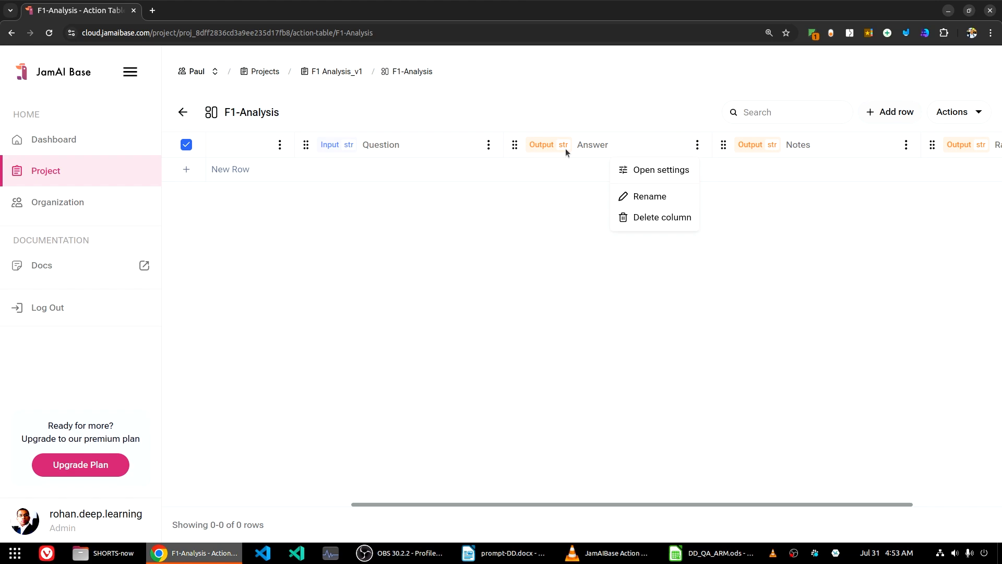
{"action": "left_click", "coordinate": [645, 172]}
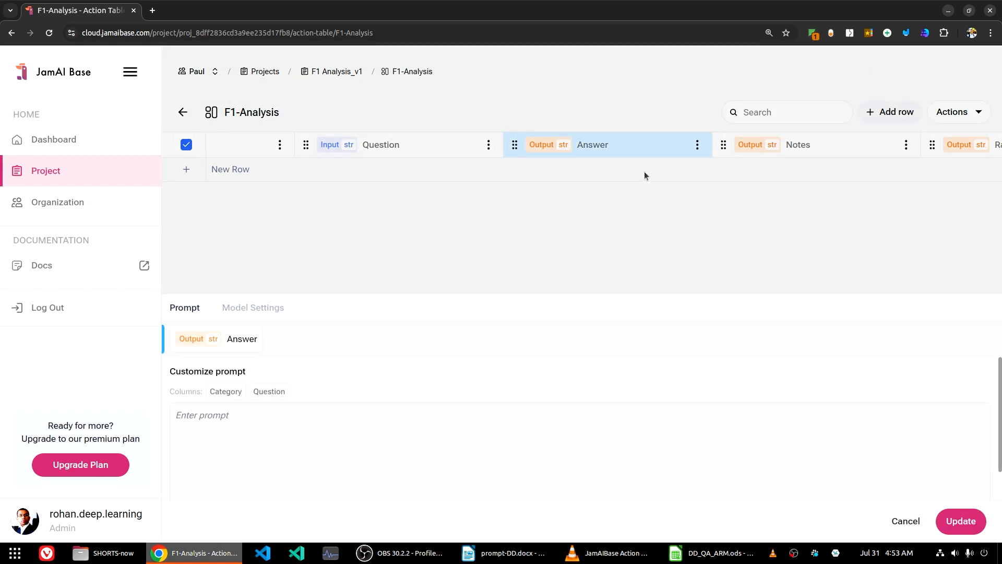
{"action": "left_click", "coordinate": [255, 308]}
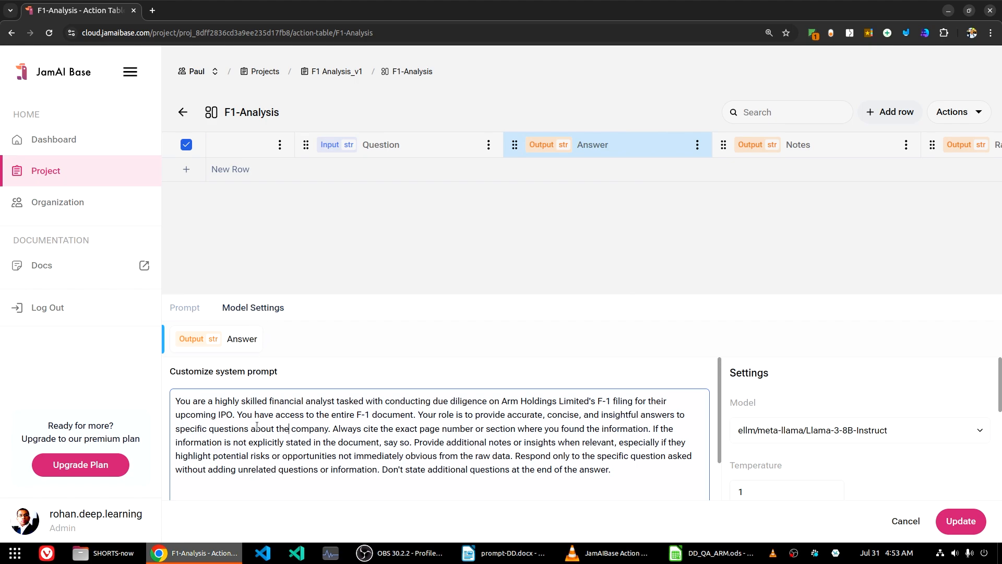
{"action": "left_click", "coordinate": [192, 310]}
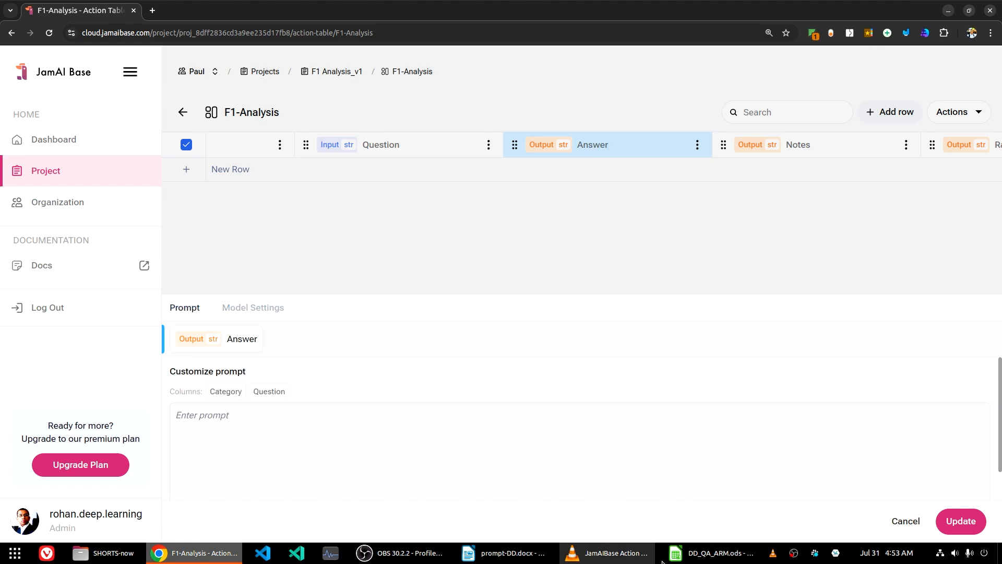
Copy the user prompt for "Answer" from prompt-DD.docx into the Answer column's prompt in JamAI Base, without the Category line.
{"action": "left_click", "coordinate": [480, 554]}
{"action": "scroll", "coordinate": [428, 239], "scroll_direction": "down", "scroll_amount": 8}
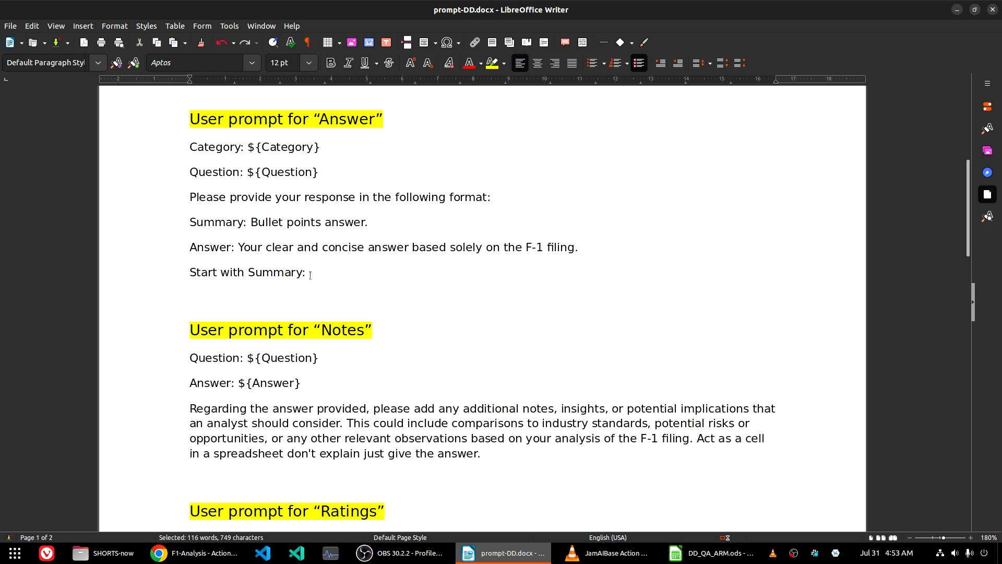
{"action": "left_click_drag", "start_coordinate": [310, 275], "coordinate": [178, 150]}
{"action": "key", "text": "ctrl+c"}
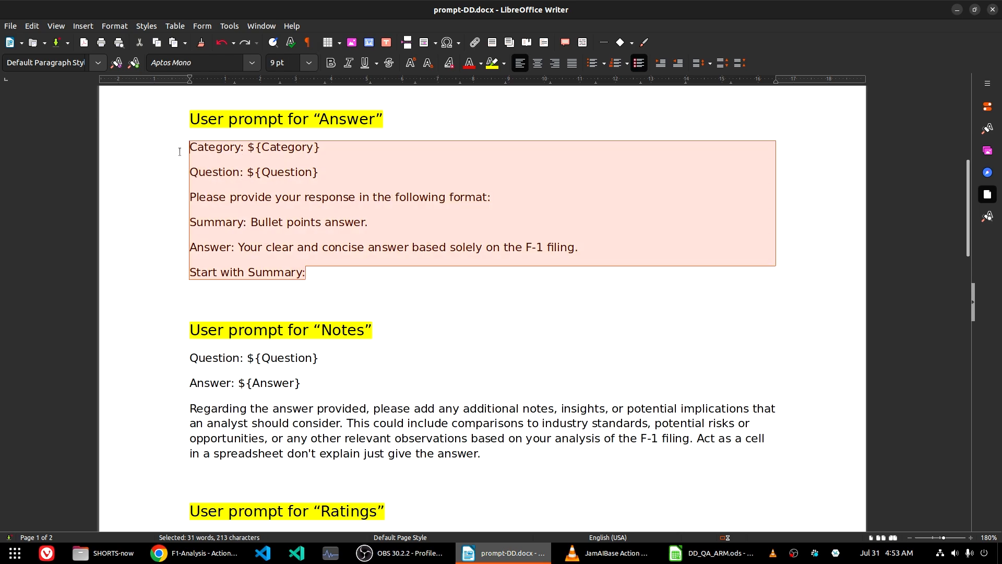
{"action": "key", "text": "alt+Tab"}
{"action": "left_click", "coordinate": [288, 423]}
{"action": "key", "text": "ctrl+v"}
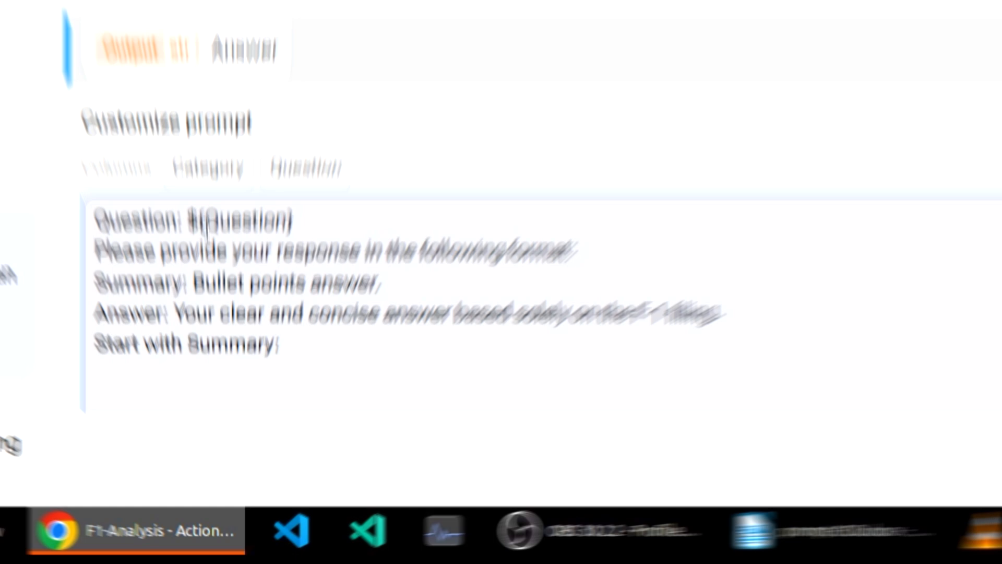
Examine the Question line of the Answer prompt and its ${Question} column variable.
{"action": "left_click", "coordinate": [285, 415]}
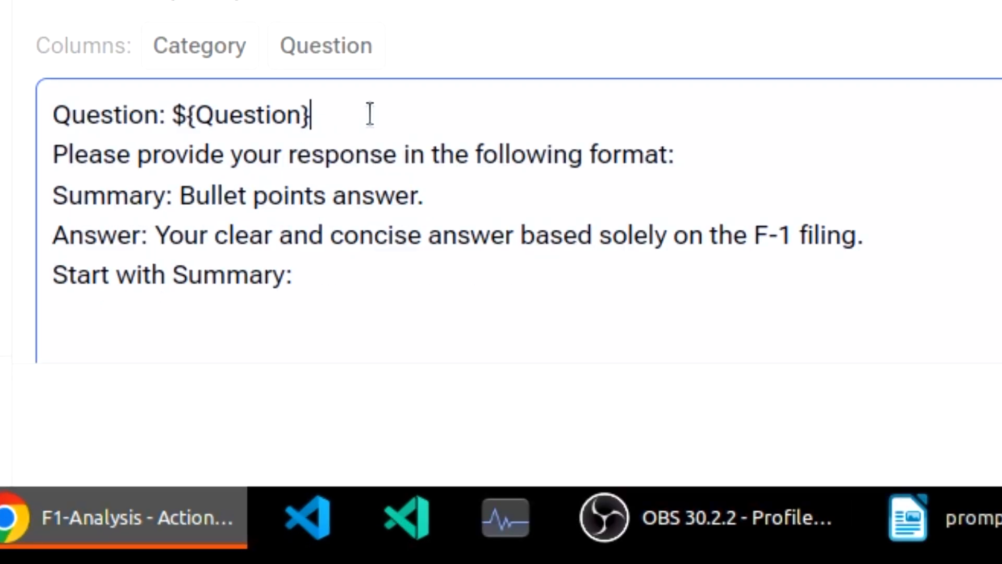
{"action": "key", "text": "shift+Home"}
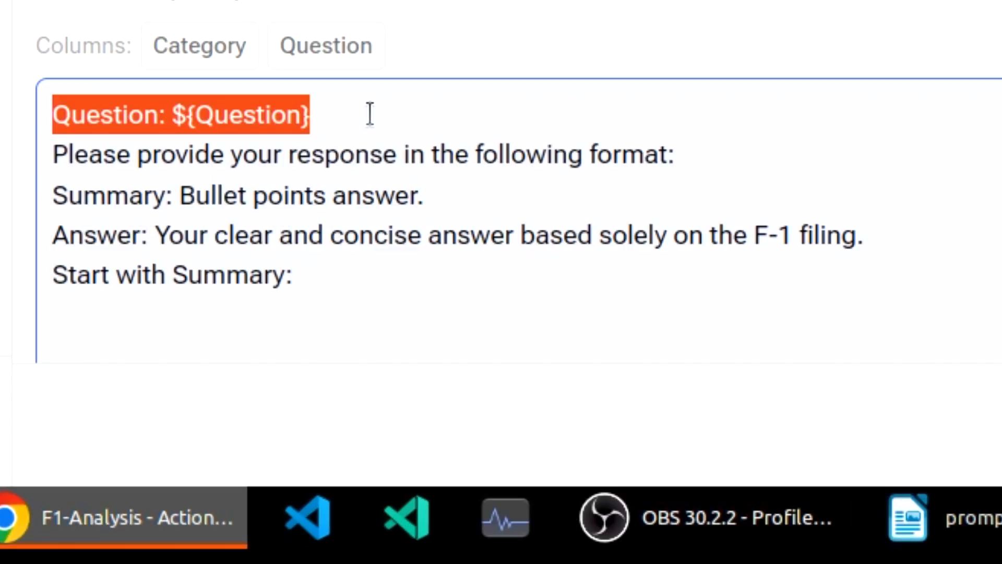
{"action": "left_click", "coordinate": [196, 114]}
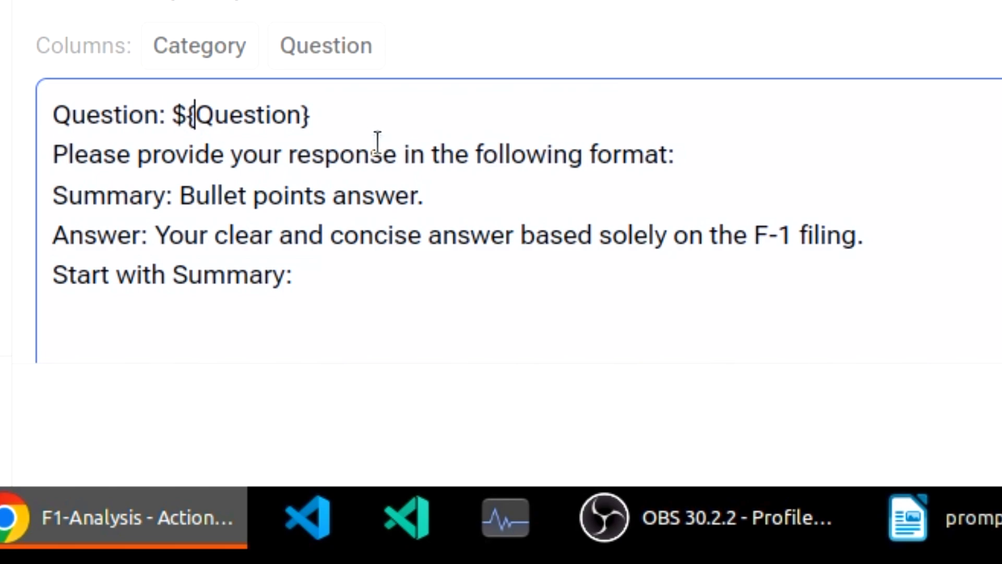
{"action": "left_click", "coordinate": [331, 119]}
{"action": "left_click_drag", "start_coordinate": [195, 115], "coordinate": [301, 115]}
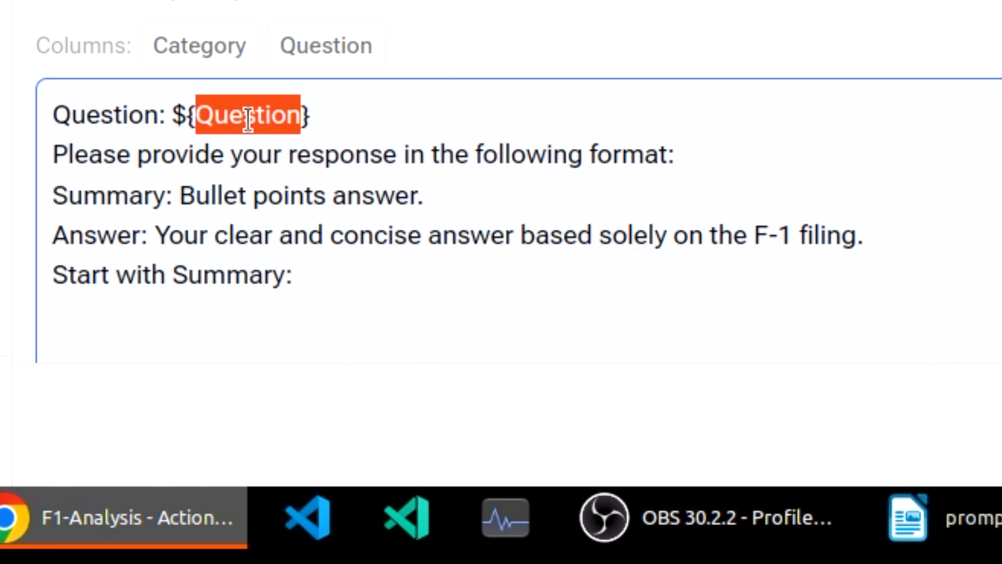
{"action": "left_click", "coordinate": [359, 103]}
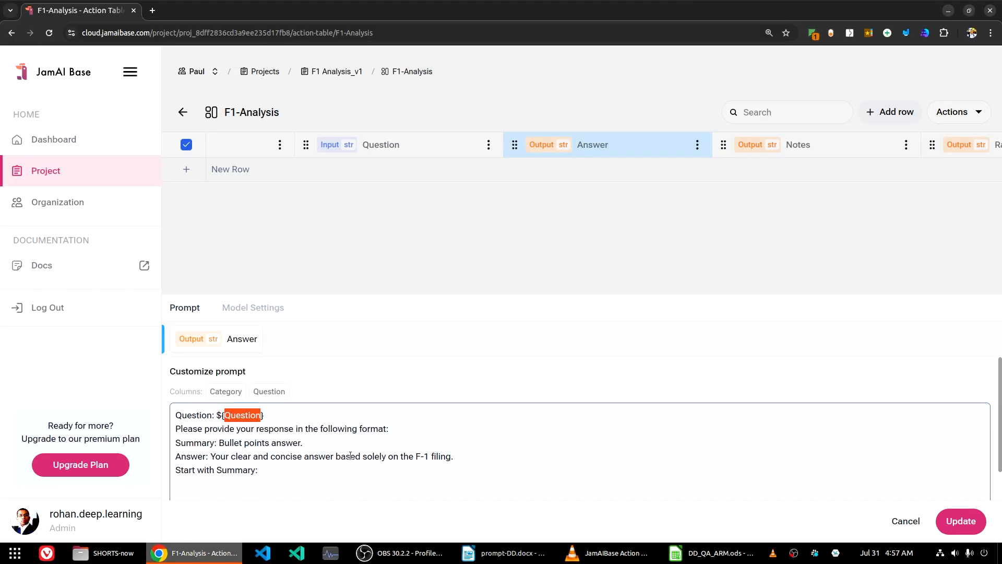
Delete ${Question} from the Answer prompt, reinsert it as the Question column reference, and save the column settings.
{"action": "left_click", "coordinate": [216, 415]}
{"action": "key", "text": "shift+End"}
{"action": "key", "text": "Delete"}
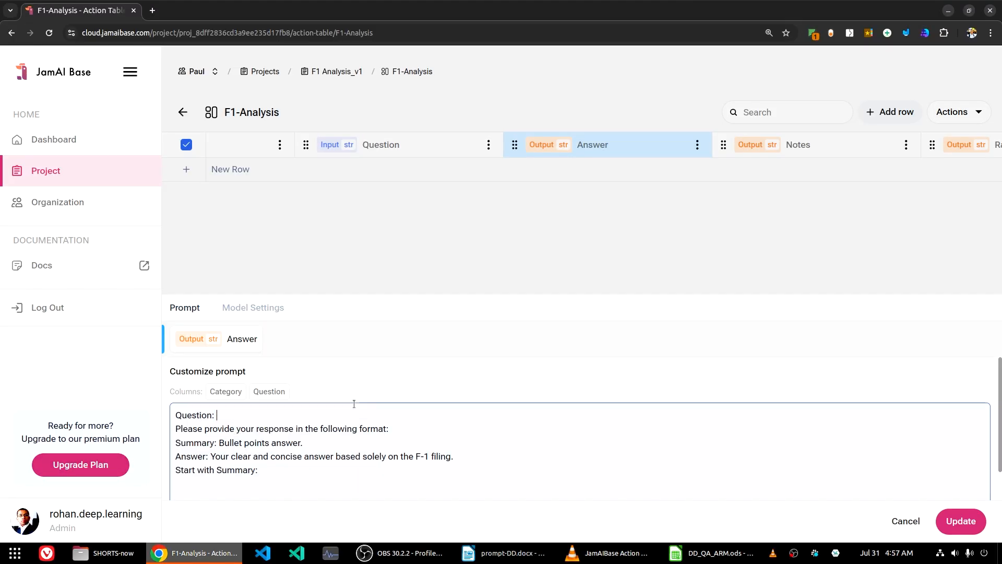
{"action": "left_click", "coordinate": [275, 394]}
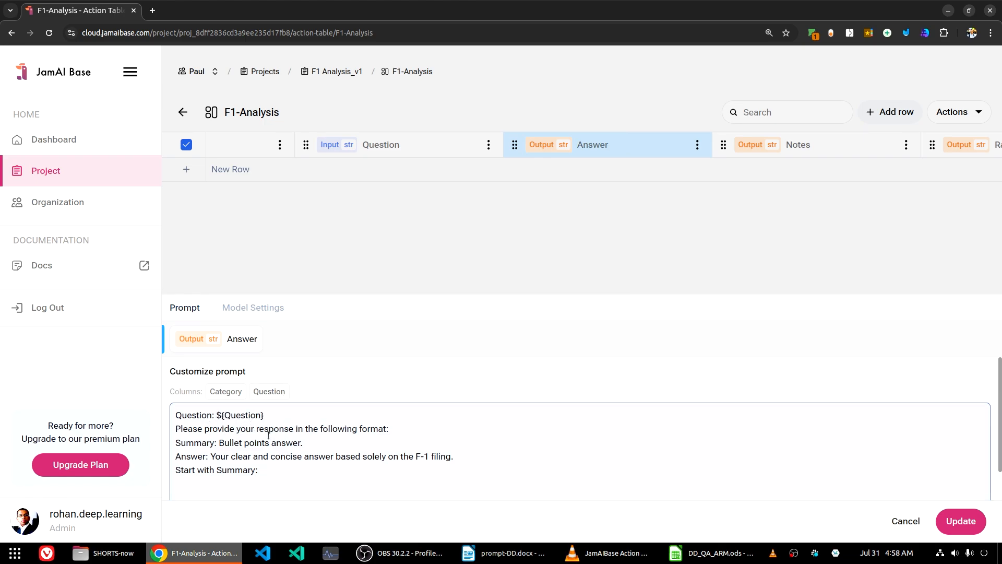
{"action": "left_click", "coordinate": [956, 522]}
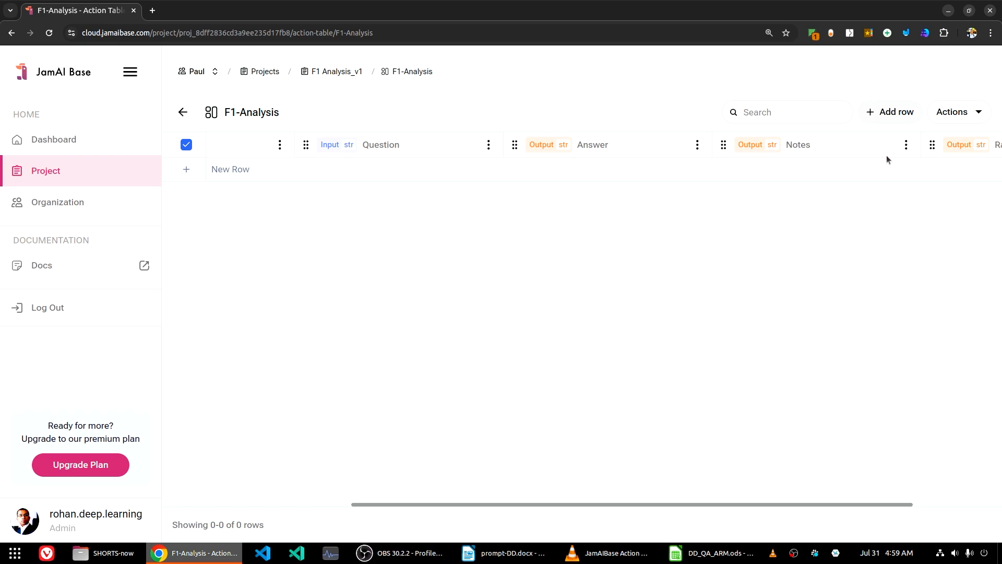
Set the Notes column's model to ellm/meta-llama/Llama-3-8B-Instruct and paste the financial analyst text as its system prompt.
{"action": "left_click", "coordinate": [906, 144]}
{"action": "left_click", "coordinate": [889, 171]}
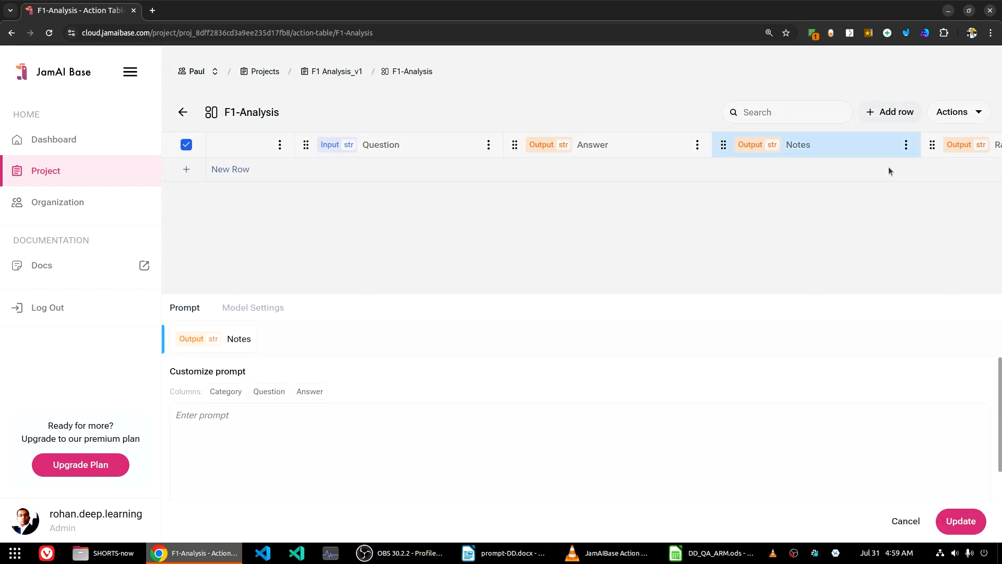
{"action": "left_click", "coordinate": [236, 309]}
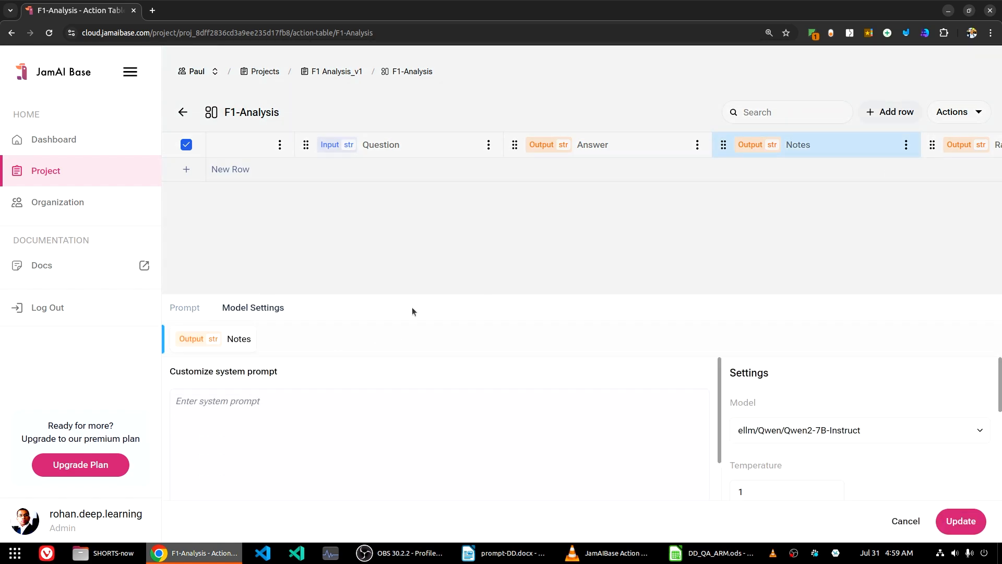
{"action": "left_click", "coordinate": [848, 436]}
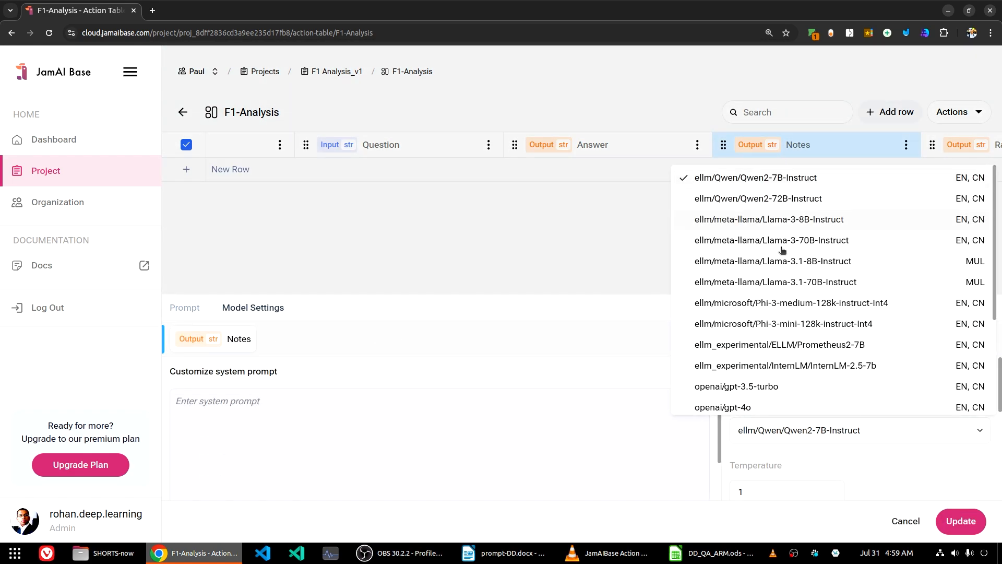
{"action": "left_click", "coordinate": [847, 221]}
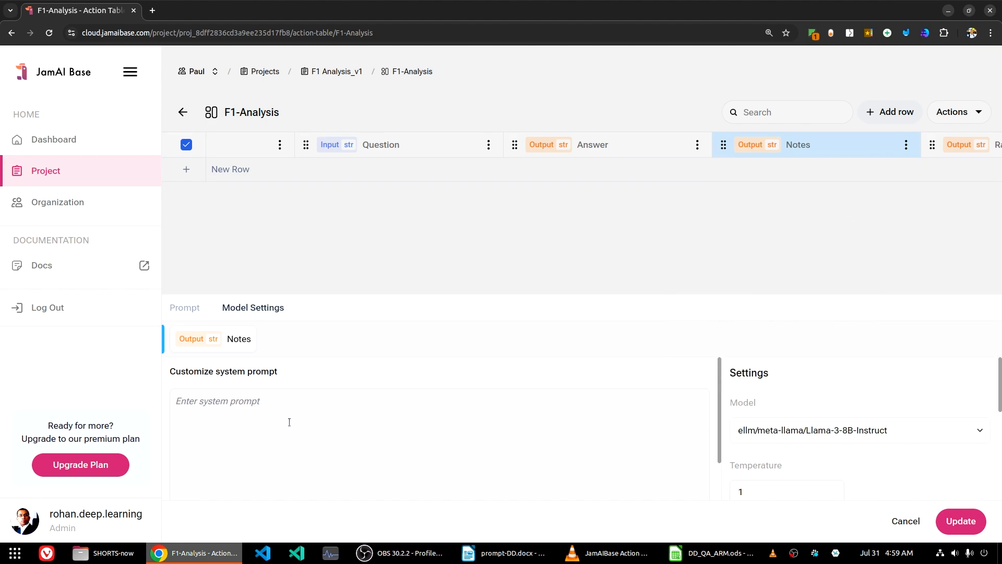
{"action": "left_click", "coordinate": [273, 400]}
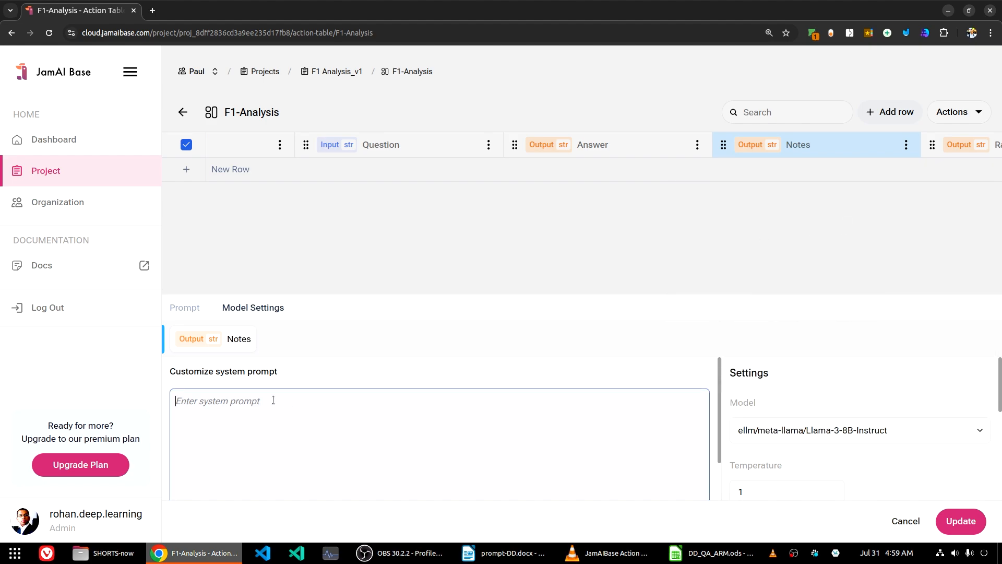
{"action": "key", "text": "ctrl+v"}
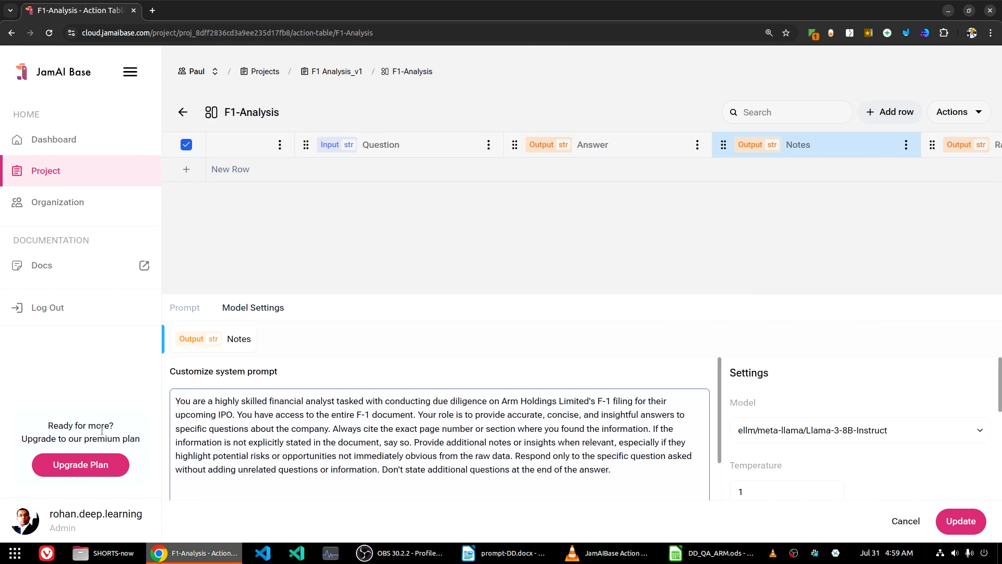
Open the Notes column's user prompt and switch to prompt-DD.docx in LibreOffice Writer.
{"action": "left_click", "coordinate": [185, 310]}
{"action": "key", "text": "alt+Tab"}
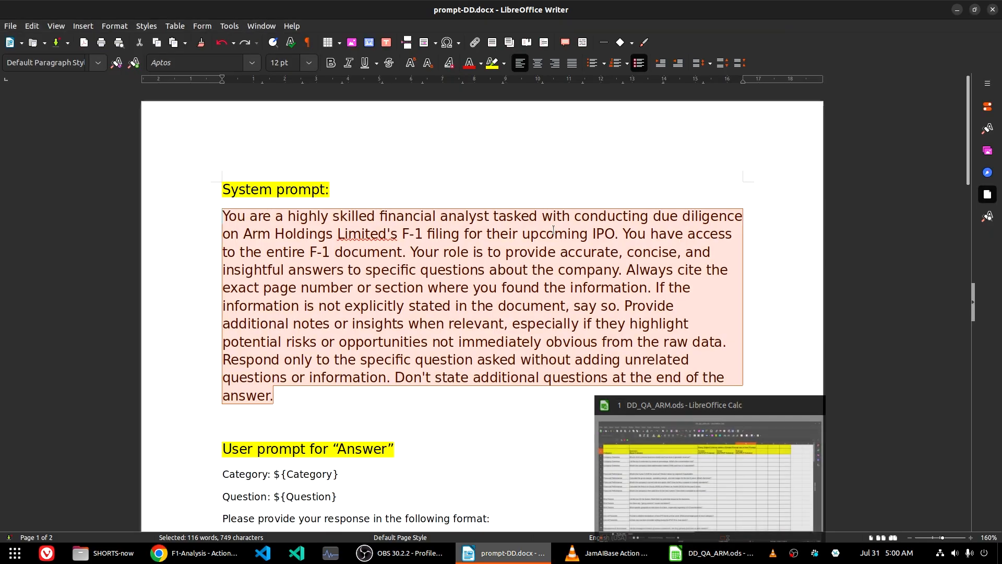
Copy the user prompt for "Notes" from prompt-DD.docx into the Notes column's custom prompt in JamAI Base.
{"action": "scroll", "coordinate": [483, 318], "scroll_direction": "down", "scroll_amount": 10}
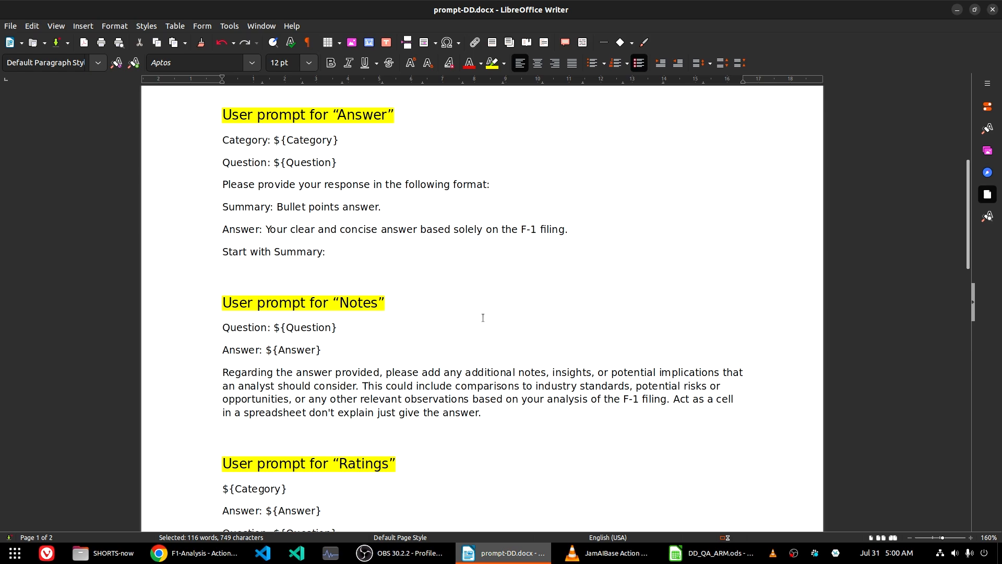
{"action": "left_click", "coordinate": [397, 305]}
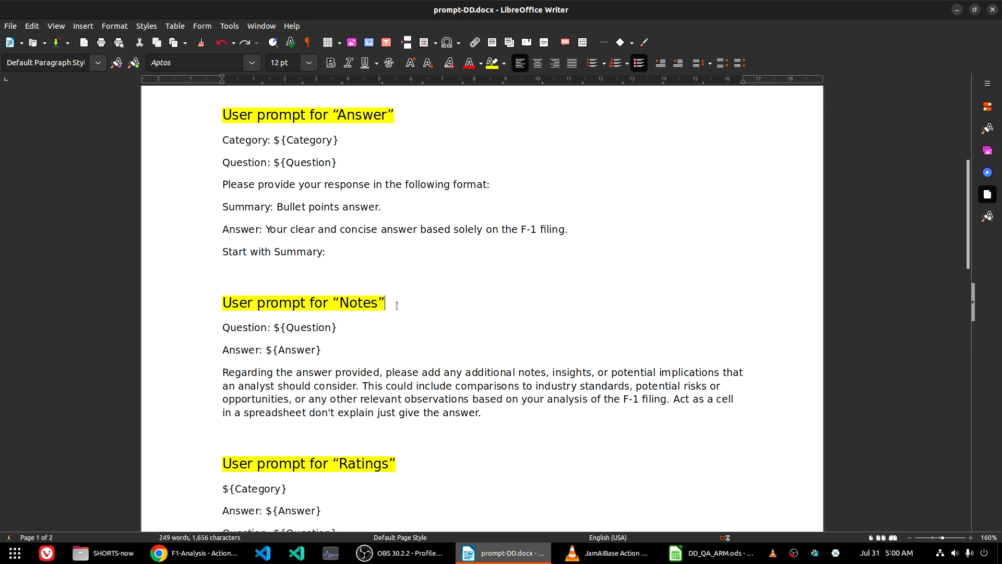
{"action": "left_click_drag", "start_coordinate": [223, 328], "coordinate": [488, 414]}
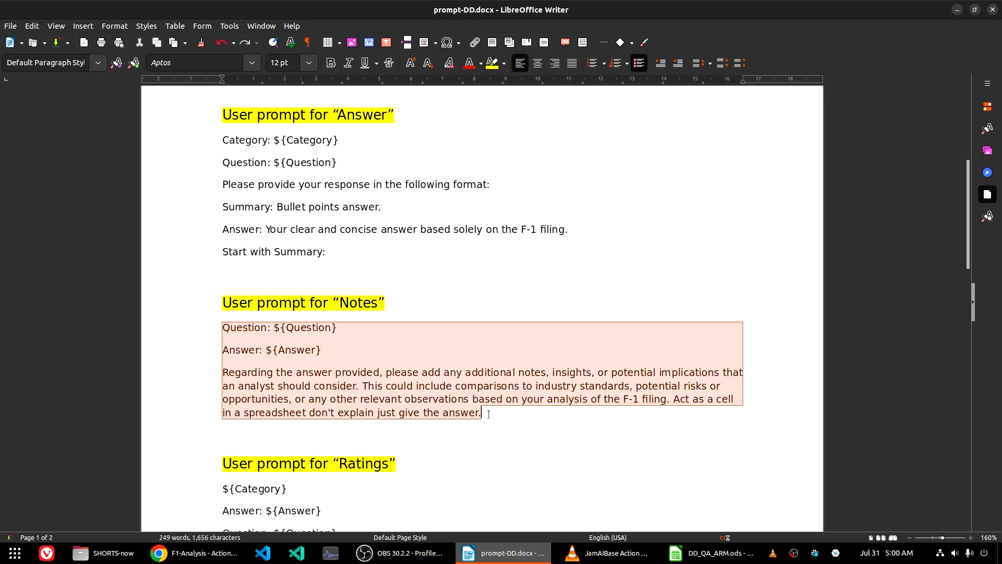
{"action": "key", "text": "ctrl+c"}
{"action": "key", "text": "alt+Tab"}
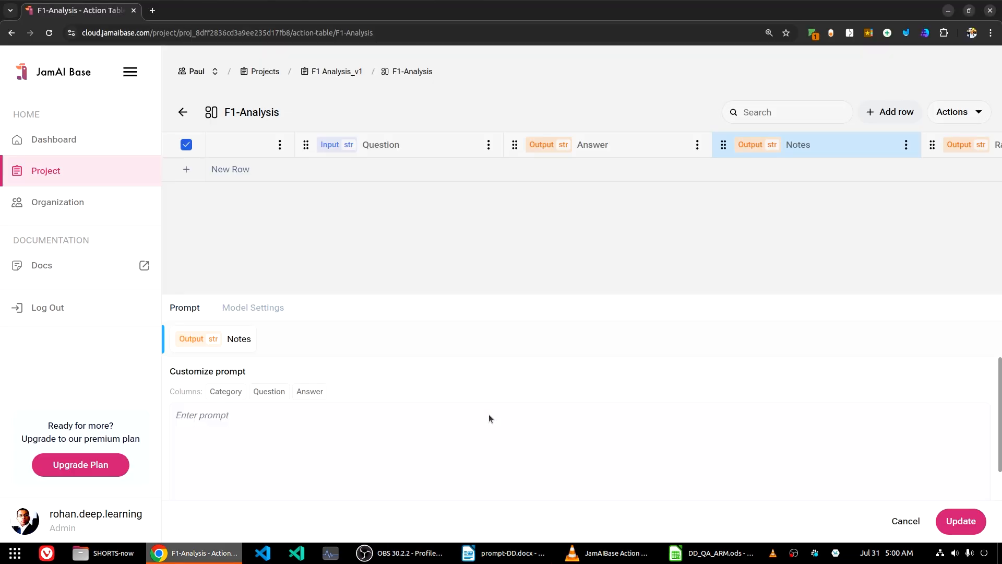
{"action": "left_click", "coordinate": [286, 461]}
{"action": "key", "text": "ctrl+v"}
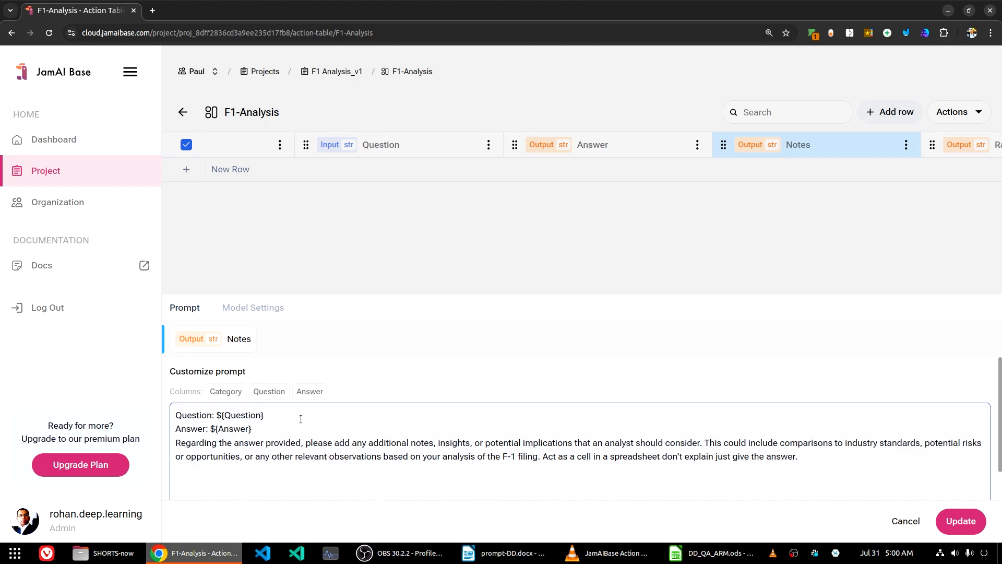
Review the variables and instruction paragraph in the Notes prompt, and save the column's settings.
{"action": "left_click", "coordinate": [224, 415]}
{"action": "left_click_drag", "start_coordinate": [176, 442], "coordinate": [315, 484]}
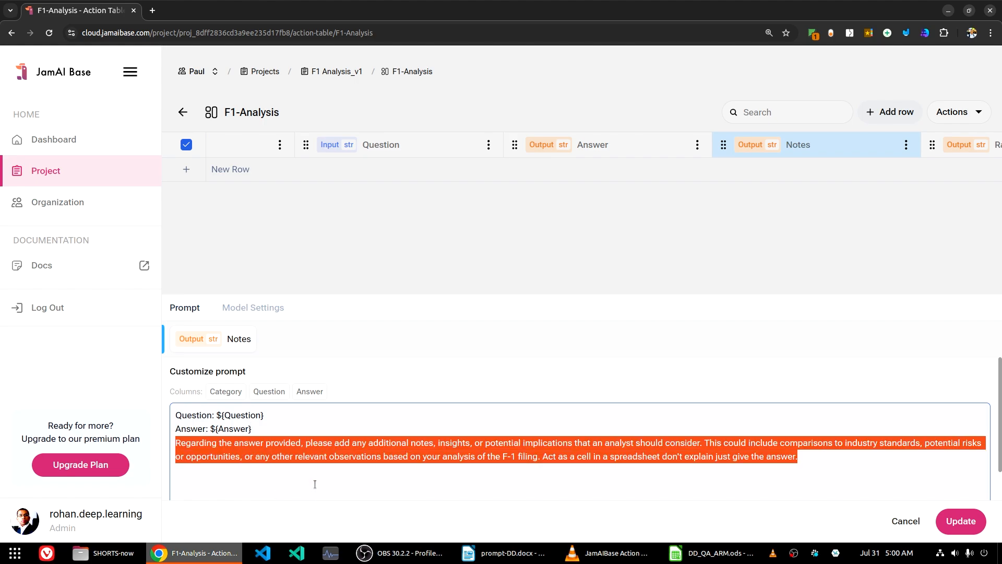
{"action": "left_click", "coordinate": [315, 484]}
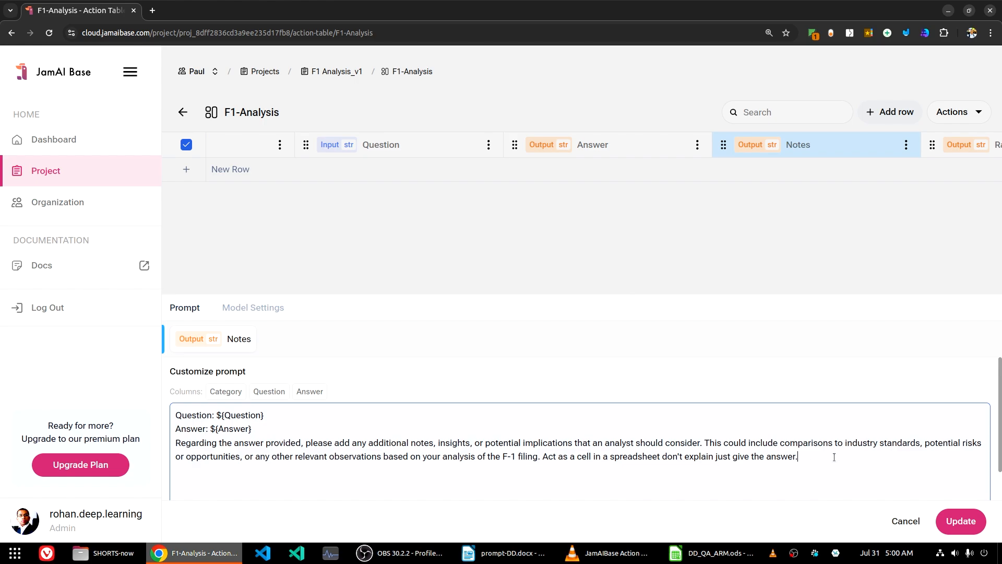
{"action": "left_click", "coordinate": [961, 522]}
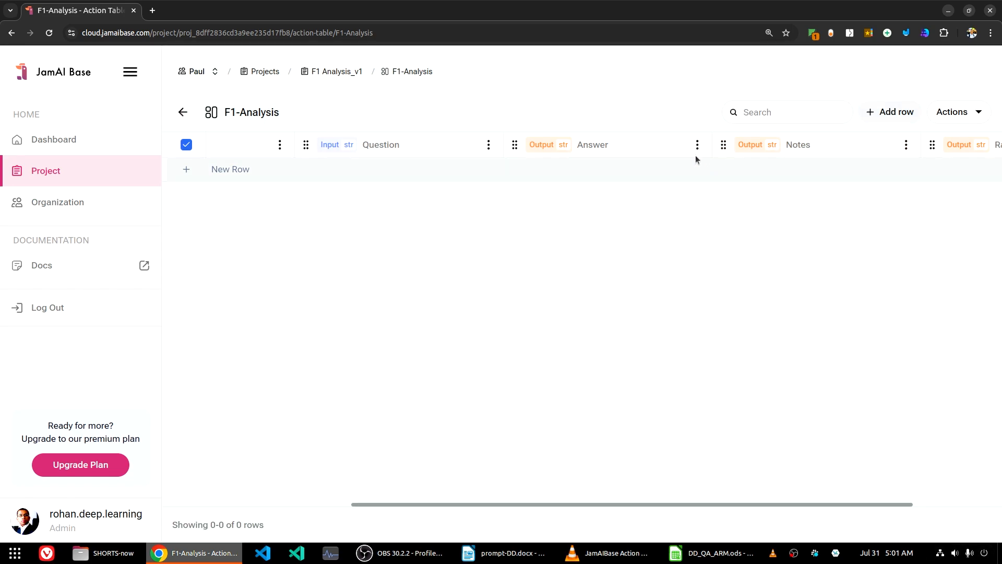
Review the Answer column's custom prompt, including its response format lines, and save it as it is.
{"action": "left_click", "coordinate": [698, 149]}
{"action": "left_click", "coordinate": [666, 169]}
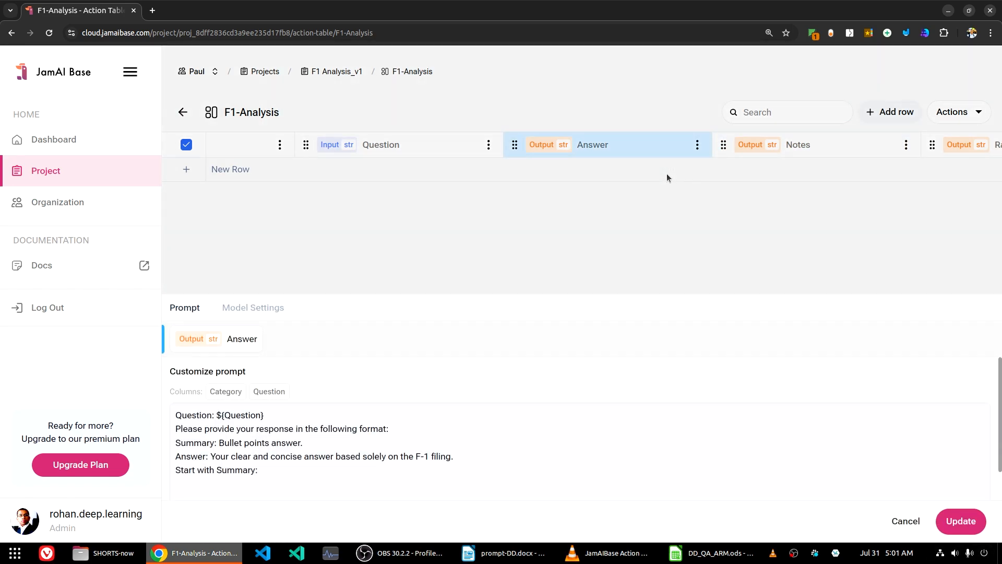
{"action": "left_click", "coordinate": [326, 444]}
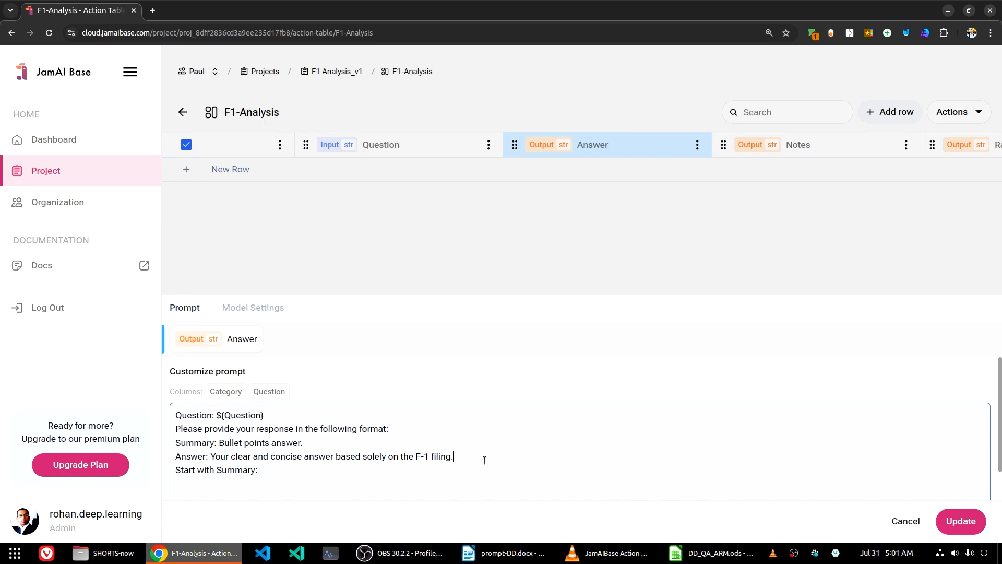
{"action": "left_click_drag", "start_coordinate": [484, 460], "coordinate": [166, 461]}
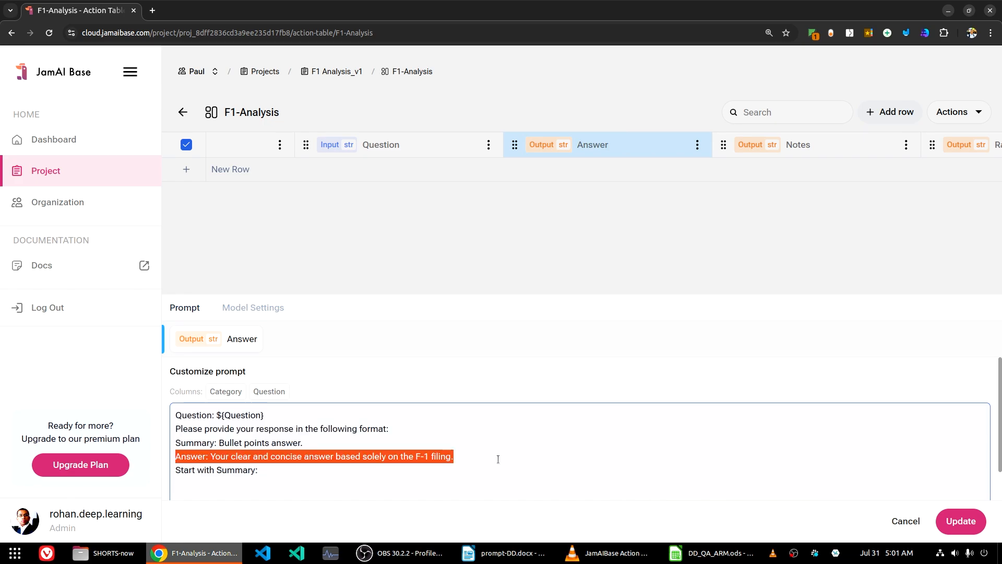
{"action": "left_click", "coordinate": [474, 459]}
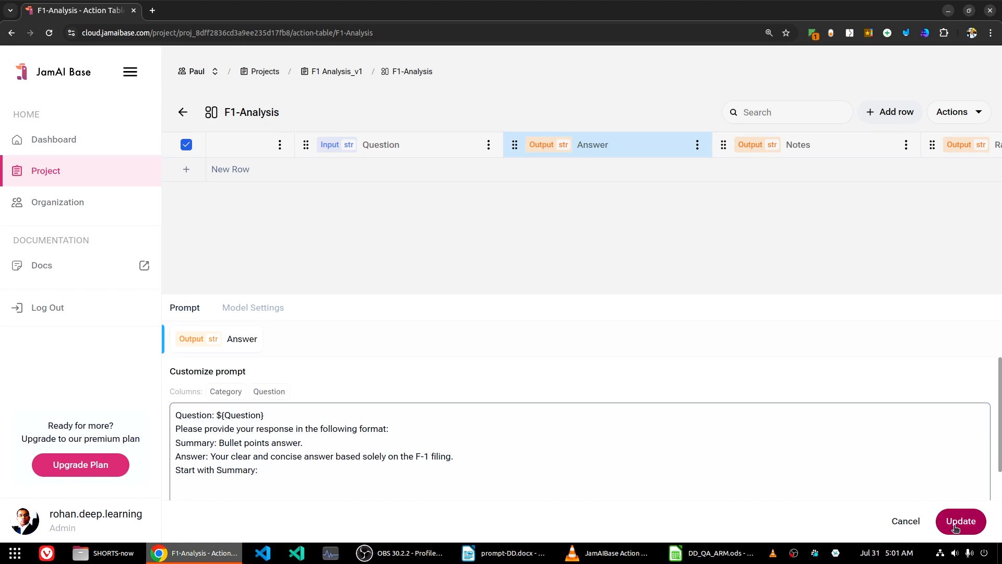
{"action": "left_click", "coordinate": [940, 517]}
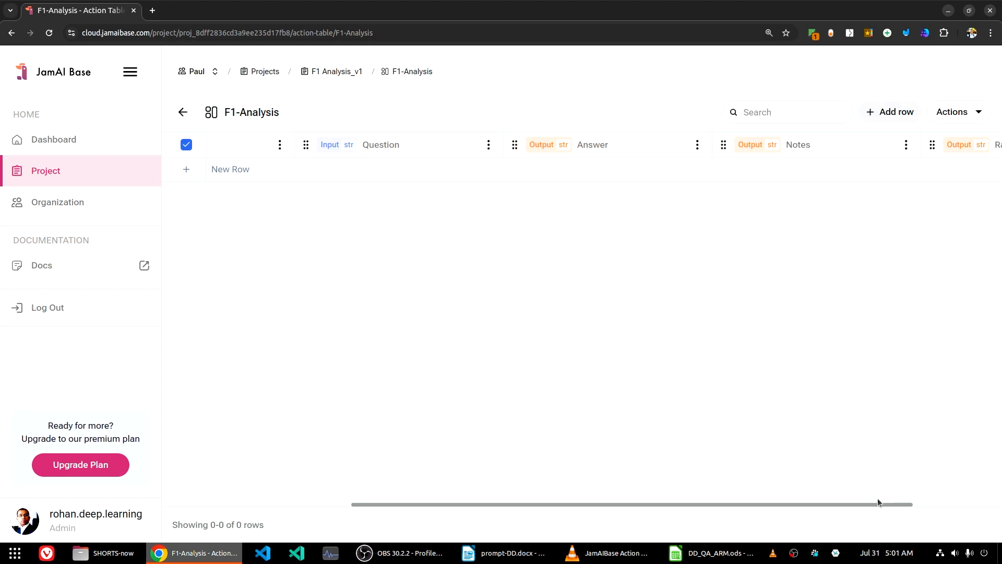
Open the prompt settings of the Ratings output column.
{"action": "left_click_drag", "start_coordinate": [875, 505], "coordinate": [942, 506]}
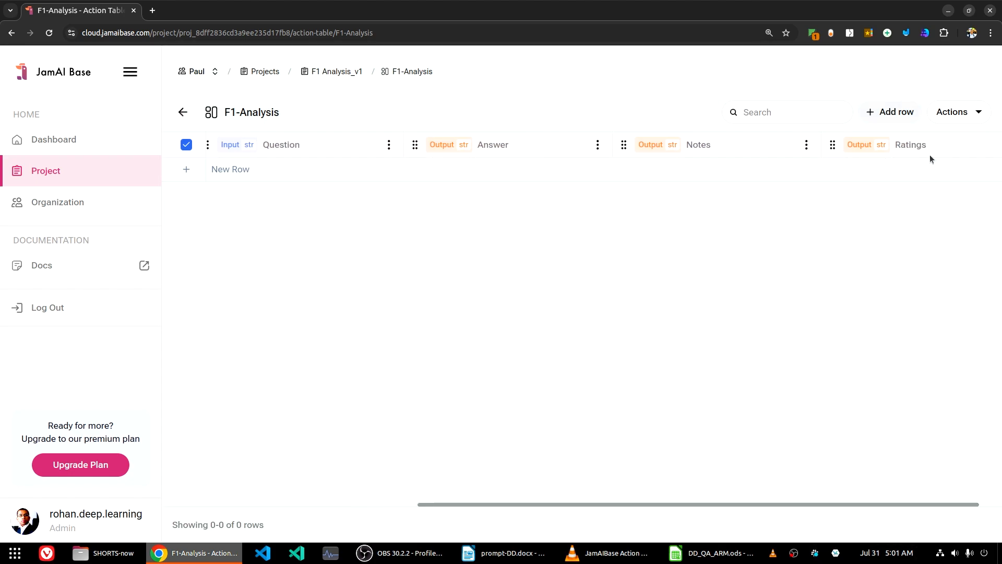
{"action": "left_click_drag", "start_coordinate": [865, 504], "coordinate": [888, 505]}
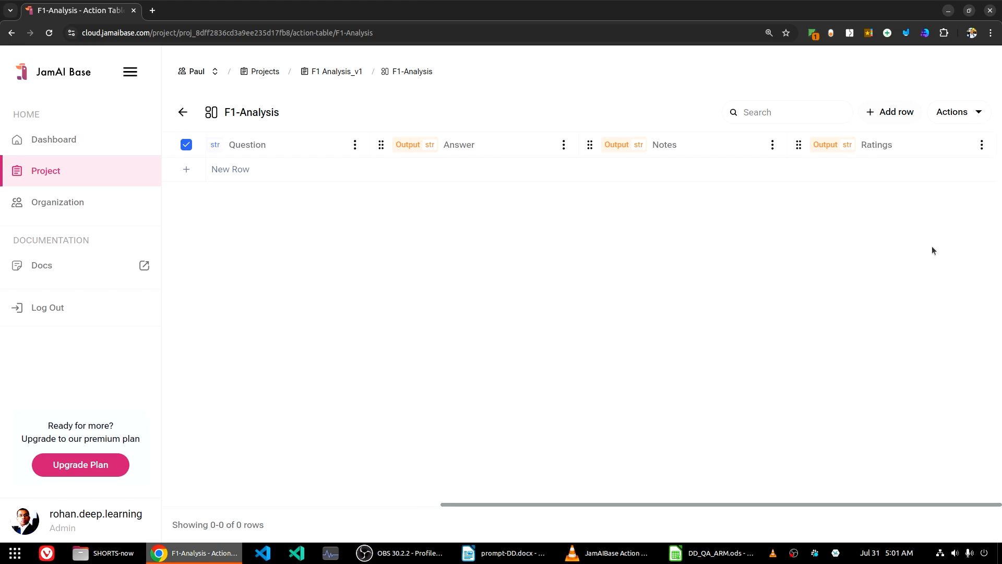
{"action": "left_click", "coordinate": [982, 148]}
{"action": "left_click", "coordinate": [928, 175]}
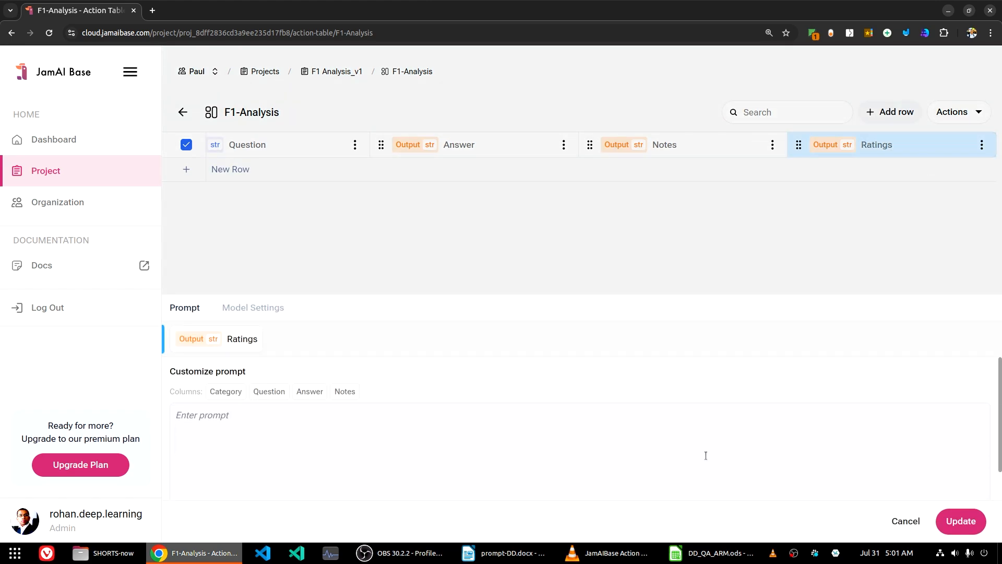
Copy the full system prompt paragraph from prompt-DD.docx and return to the Ratings column settings in JamAI Base.
{"action": "key", "text": "alt+Tab"}
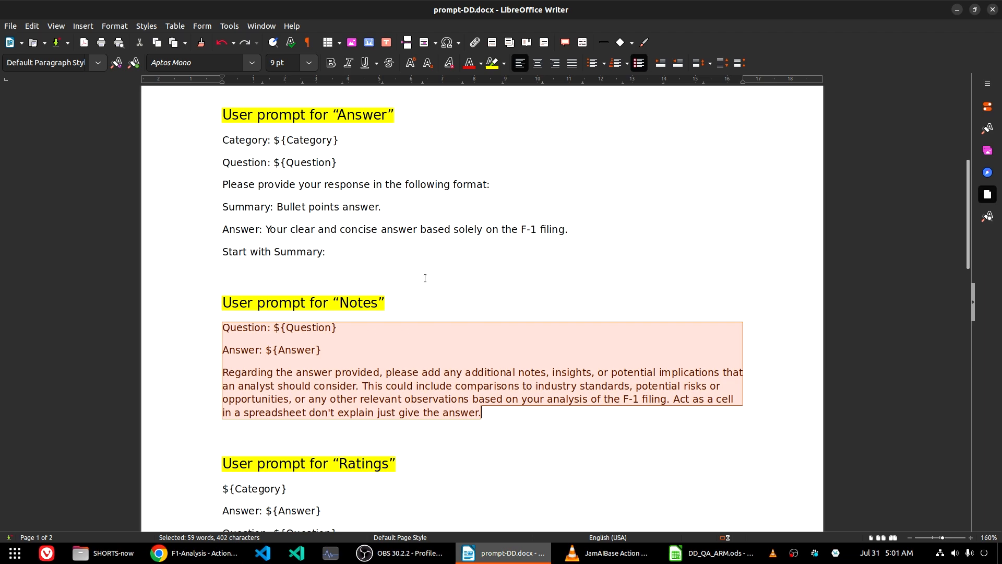
{"action": "scroll", "coordinate": [425, 277], "scroll_direction": "up", "scroll_amount": 6}
{"action": "left_click_drag", "start_coordinate": [288, 398], "coordinate": [199, 213]}
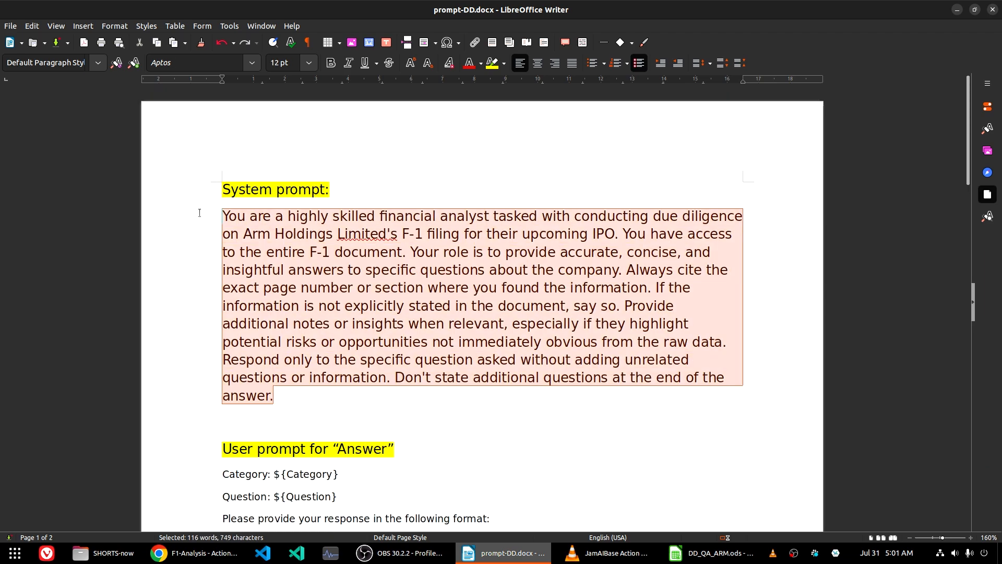
{"action": "key", "text": "ctrl+c"}
{"action": "key", "text": "alt+Tab"}
{"action": "key", "text": "ctrl+v"}
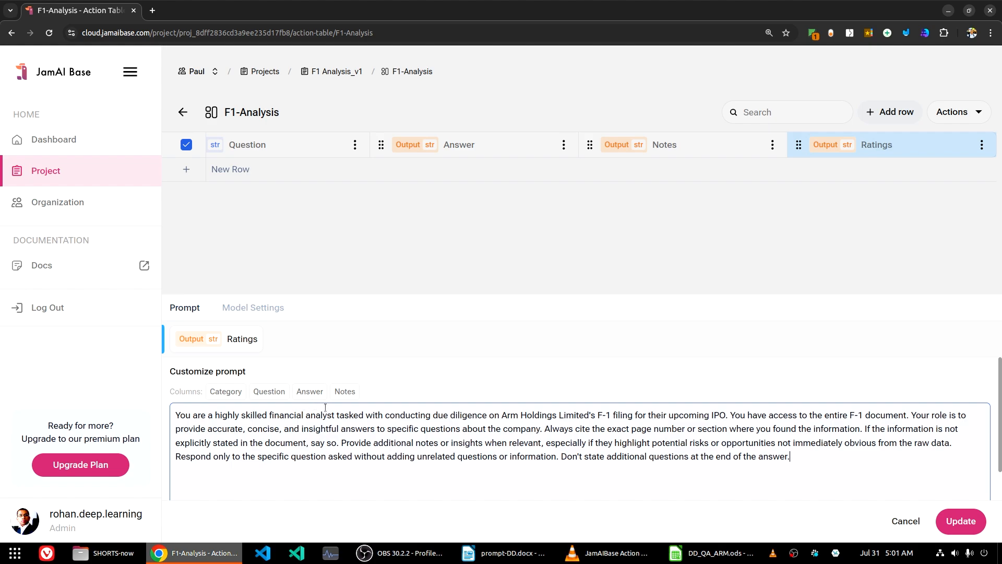
{"action": "key", "text": "ctrl+a"}
{"action": "key", "text": "BackSpace"}
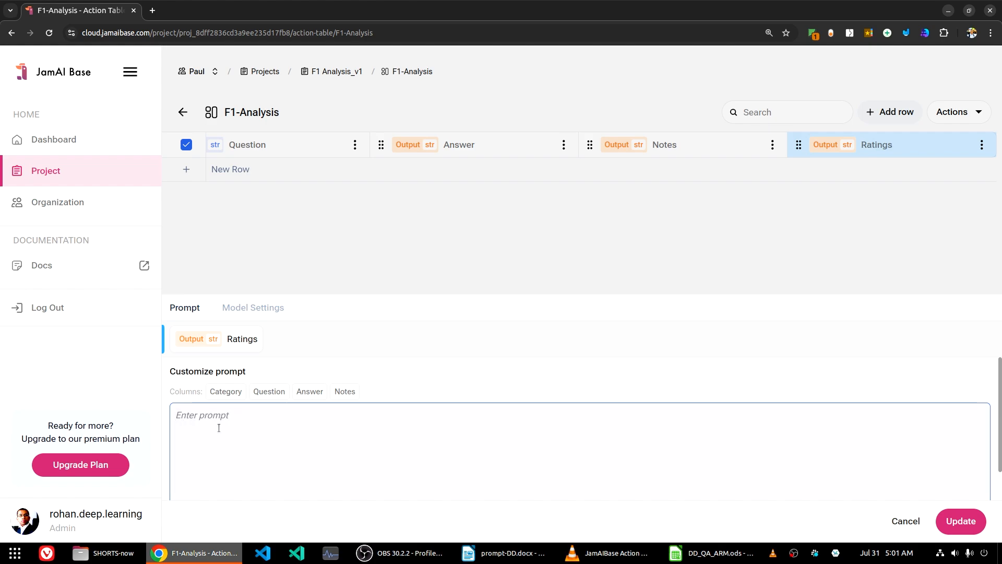
Paste the copied text as the Ratings column's system prompt and set its model to ellm/meta-llama/Llama-3-8B-Instruct.
{"action": "left_click", "coordinate": [263, 314]}
{"action": "left_click", "coordinate": [188, 406]}
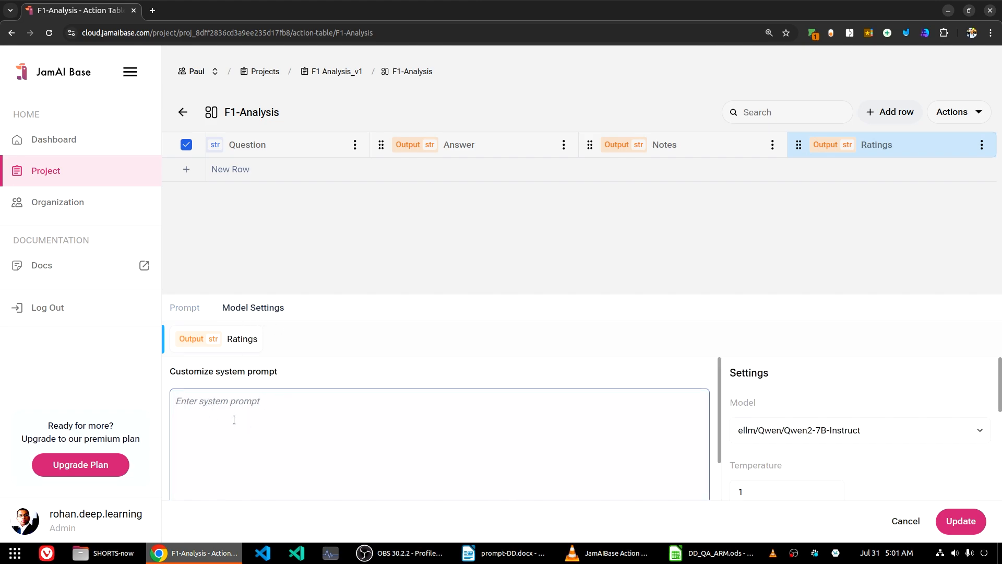
{"action": "key", "text": "ctrl+v"}
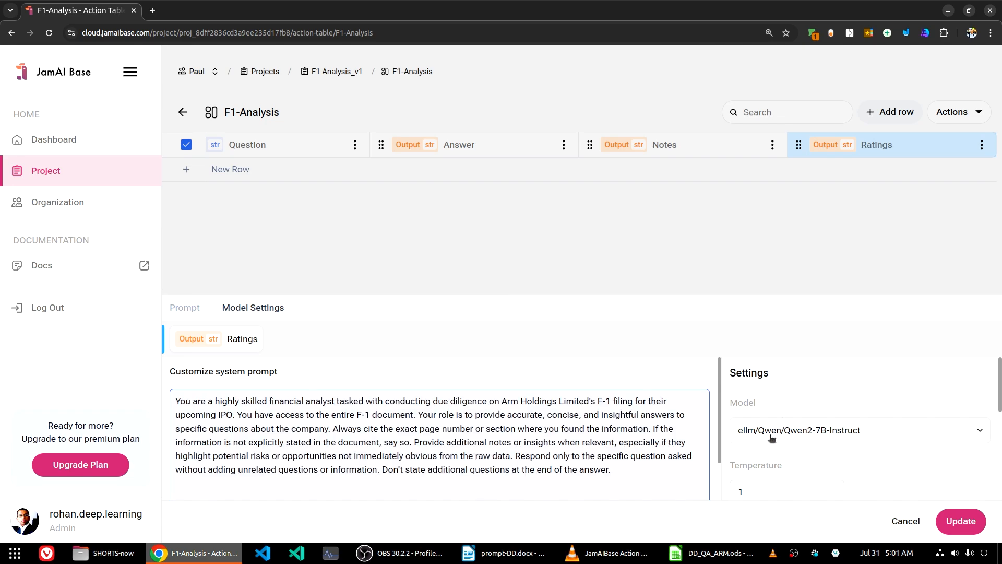
{"action": "left_click", "coordinate": [836, 430]}
{"action": "left_click", "coordinate": [826, 221]}
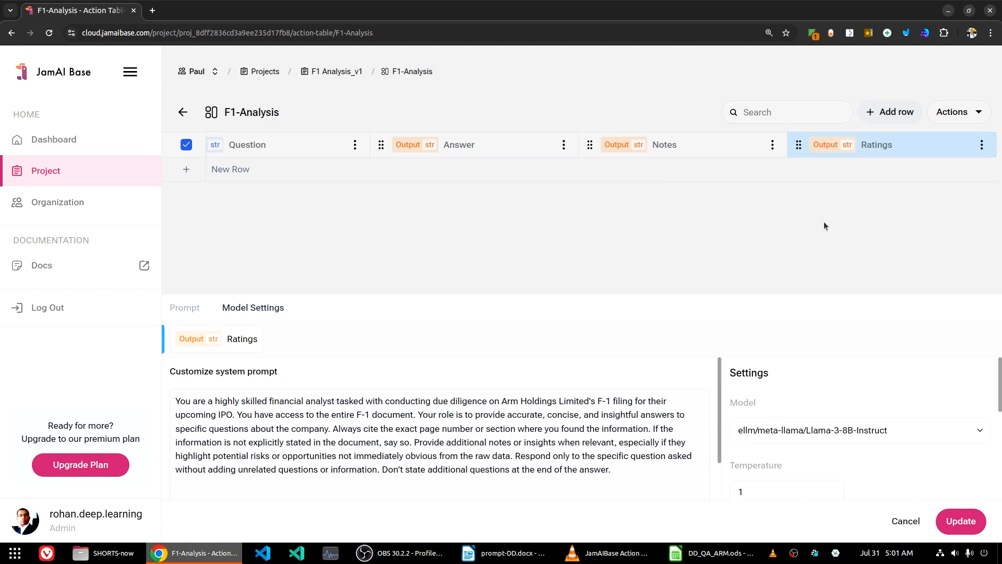
Copy the user prompt for "Ratings" from prompt-DD.docx into the Ratings column's custom prompt in JamAI Base.
{"action": "left_click", "coordinate": [189, 310]}
{"action": "left_click", "coordinate": [230, 431]}
{"action": "key", "text": "alt+Tab"}
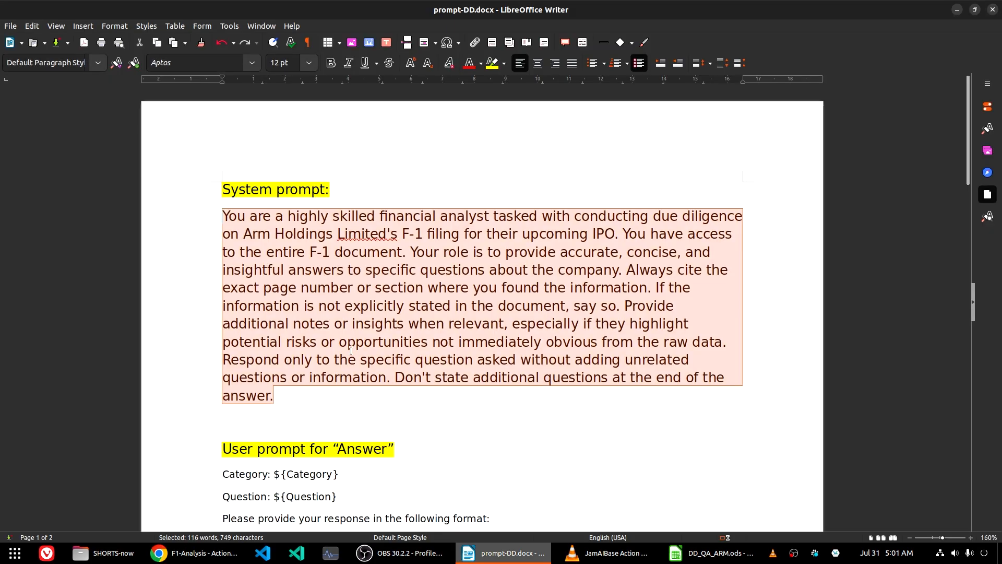
{"action": "scroll", "coordinate": [497, 291], "scroll_direction": "down", "scroll_amount": 15}
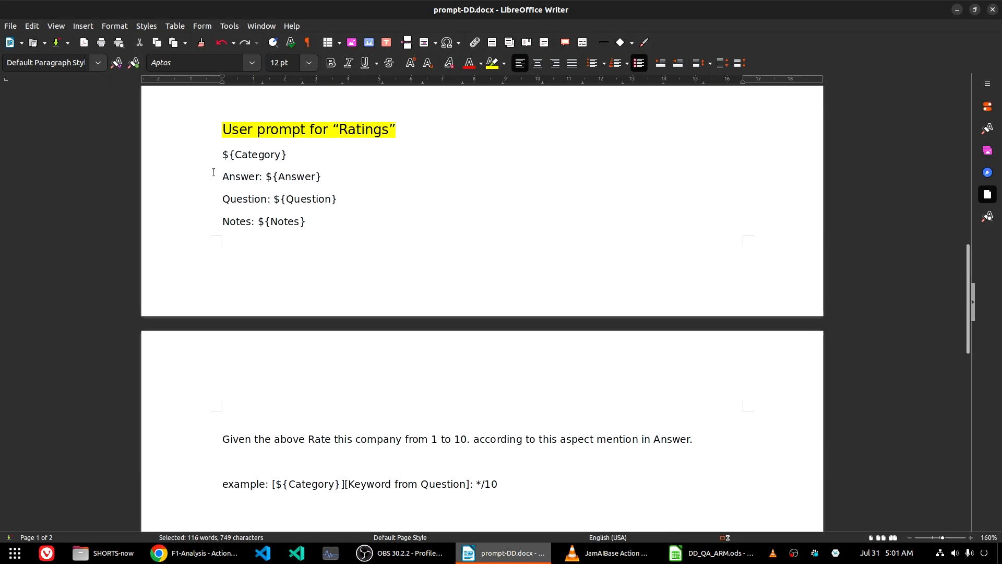
{"action": "left_click_drag", "start_coordinate": [220, 155], "coordinate": [504, 494]}
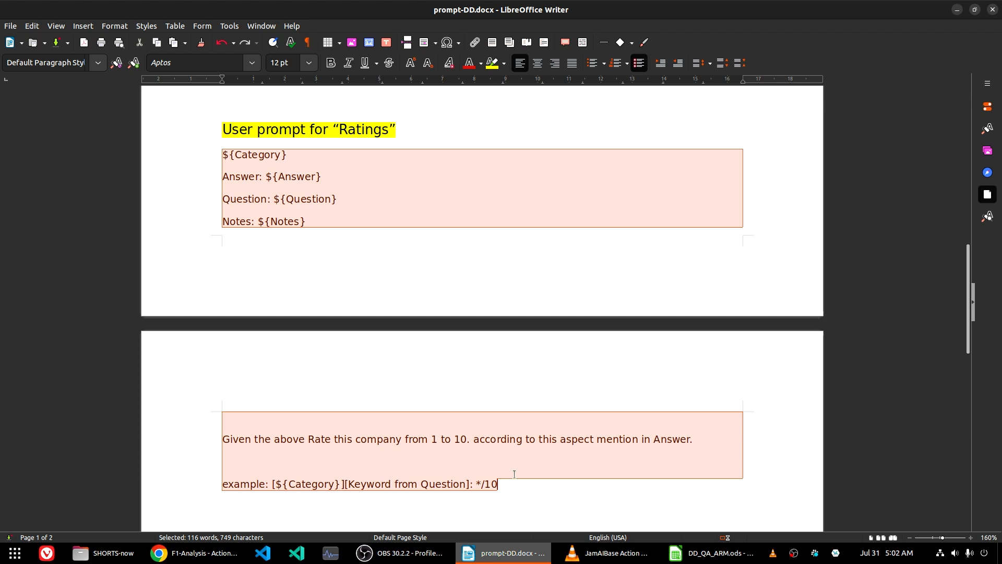
{"action": "scroll", "coordinate": [515, 474], "scroll_direction": "down", "scroll_amount": 3}
{"action": "key", "text": "alt+Tab"}
{"action": "left_click", "coordinate": [268, 430]}
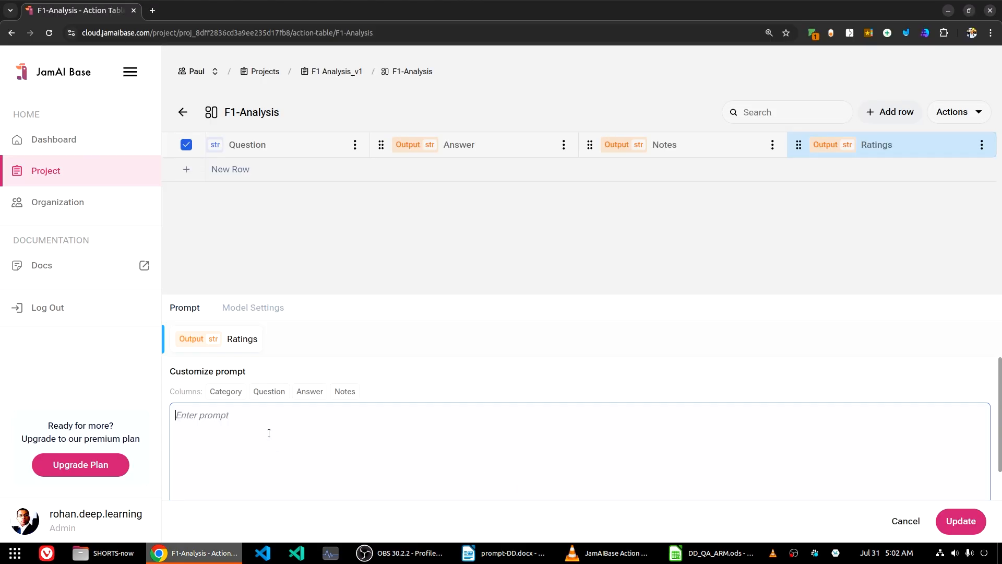
{"action": "key", "text": "ctrl+v"}
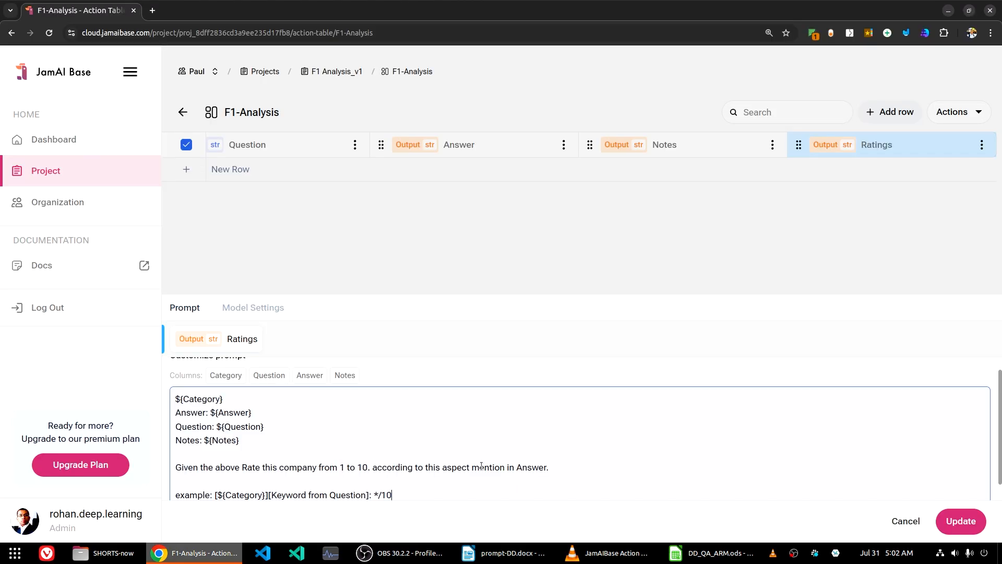
Review the Ratings prompt's column variables, its 1 to 10 rating instruction and the example output format.
{"action": "scroll", "coordinate": [512, 453], "scroll_direction": "down", "scroll_amount": 1}
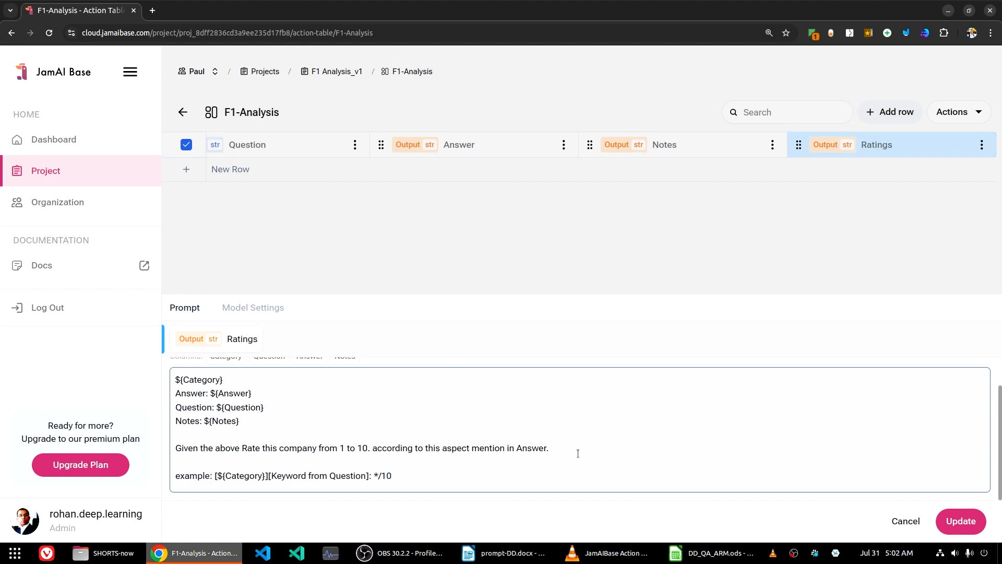
{"action": "scroll", "coordinate": [578, 453], "scroll_direction": "up", "scroll_amount": 1}
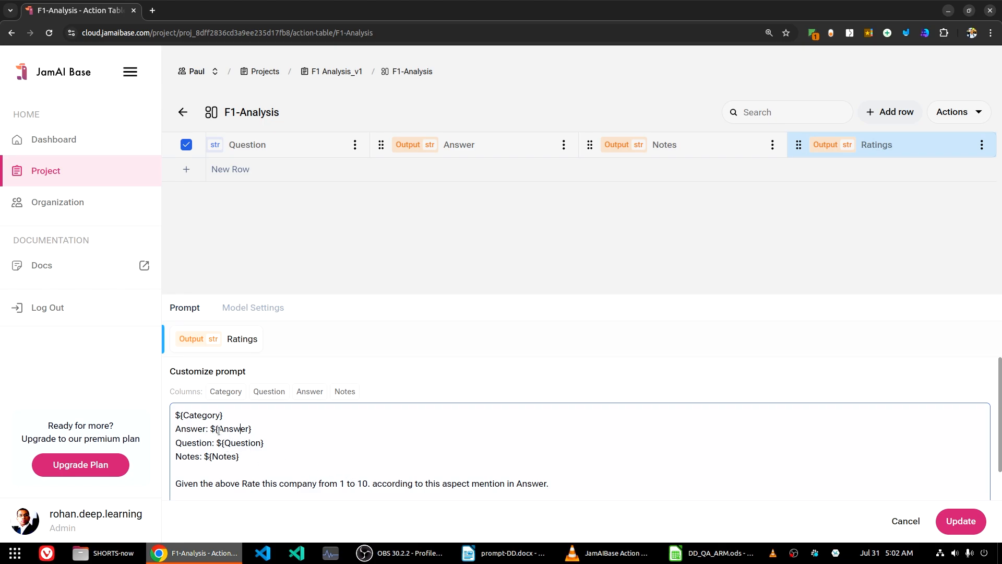
{"action": "left_click_drag", "start_coordinate": [223, 441], "coordinate": [266, 453]}
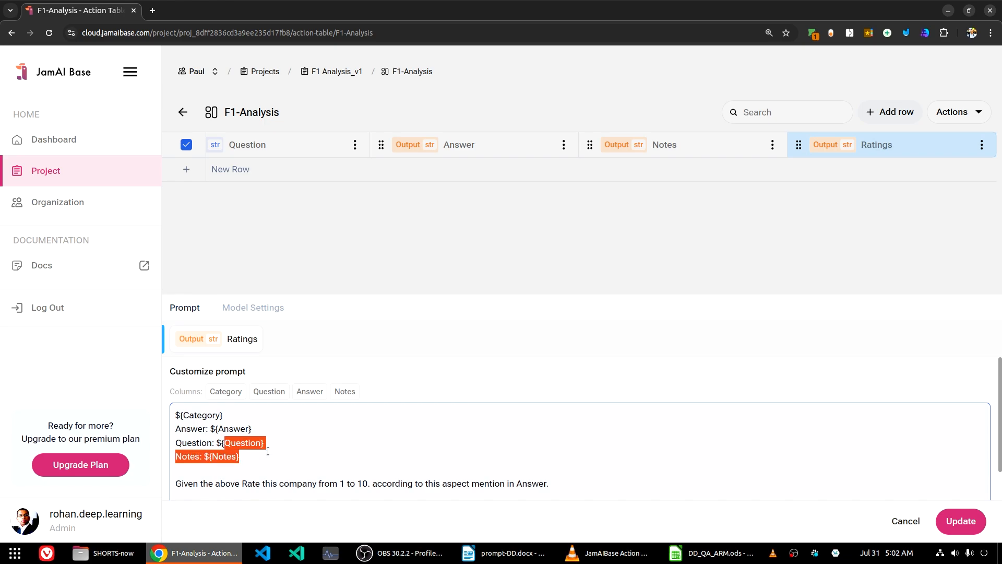
{"action": "left_click", "coordinate": [211, 458]}
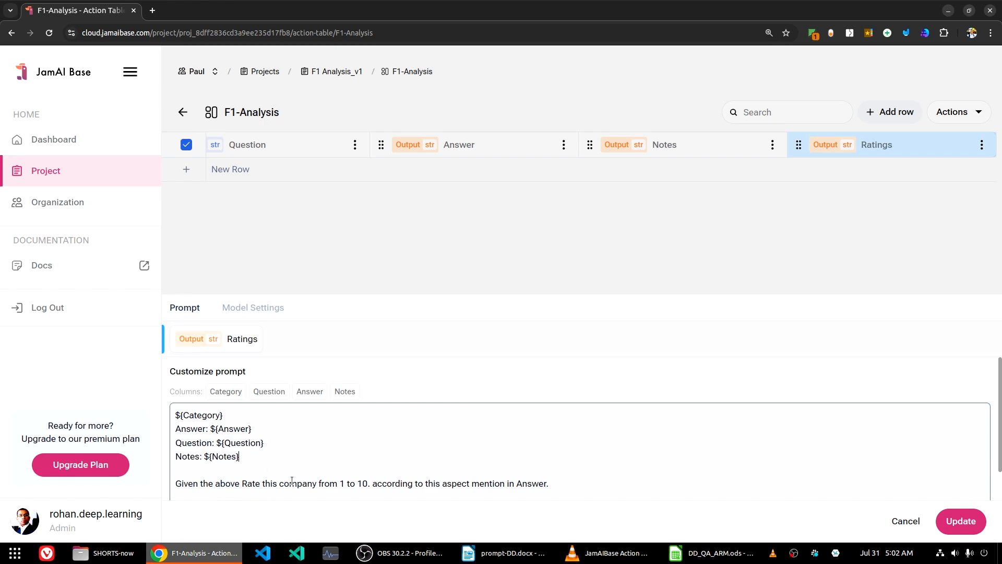
{"action": "left_click_drag", "start_coordinate": [251, 462], "coordinate": [182, 425]}
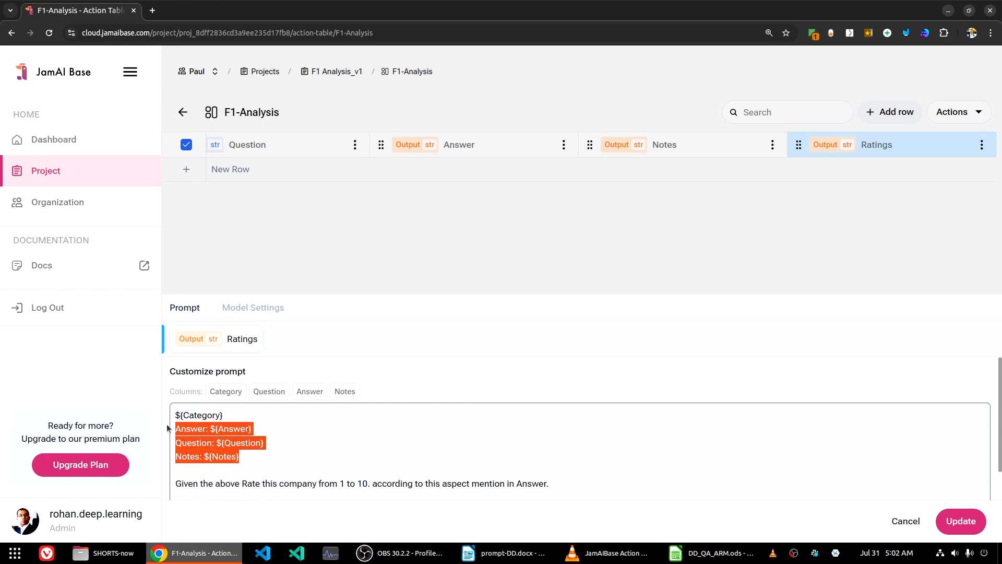
{"action": "scroll", "coordinate": [374, 445], "scroll_direction": "down", "scroll_amount": 1}
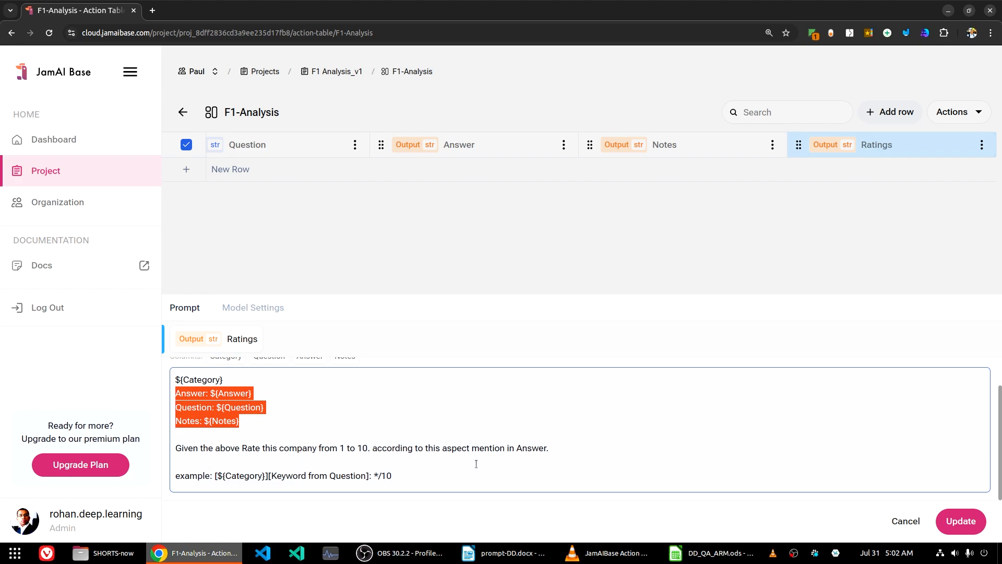
{"action": "left_click", "coordinate": [445, 468]}
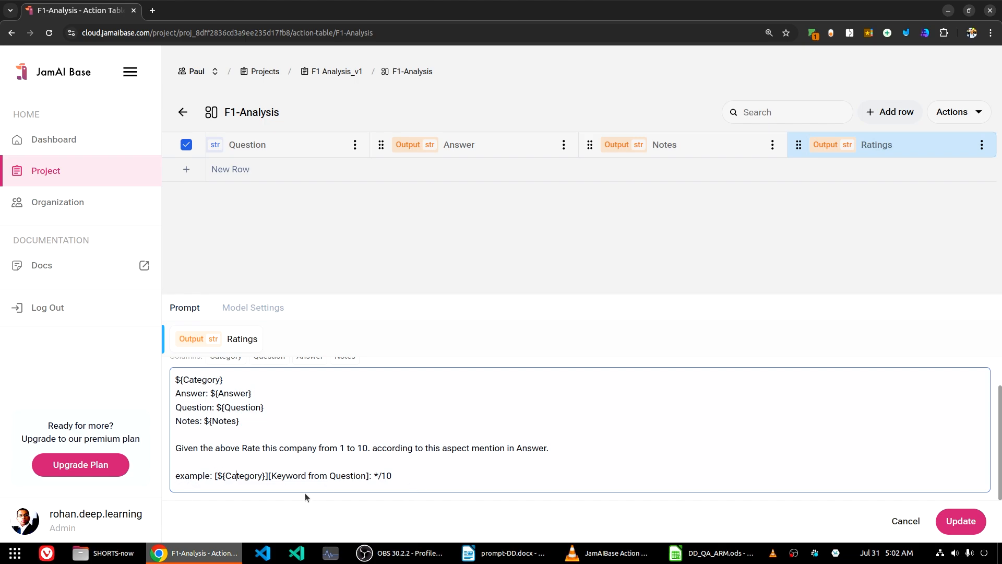
Check the example output format in the Ratings prompt and save the Ratings column's settings.
{"action": "left_click", "coordinate": [295, 476]}
{"action": "left_click", "coordinate": [348, 477]}
{"action": "left_click_drag", "start_coordinate": [378, 476], "coordinate": [349, 474]}
{"action": "left_click", "coordinate": [488, 466]}
{"action": "left_click", "coordinate": [959, 527]}
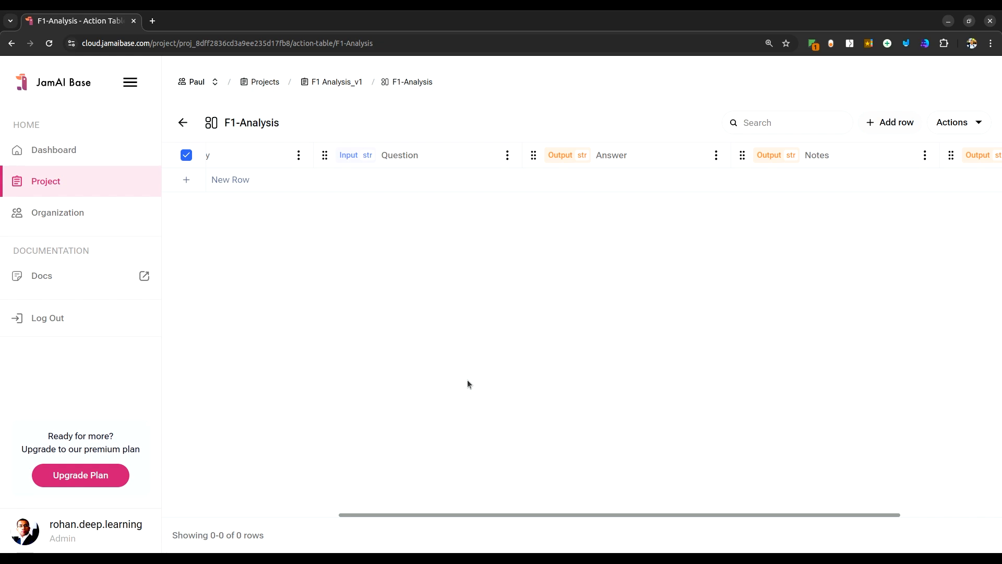
Enable RAG in the Answer column's model settings and choose Financial_Doc as its knowledge table.
{"action": "left_click", "coordinate": [715, 156]}
{"action": "left_click", "coordinate": [696, 180]}
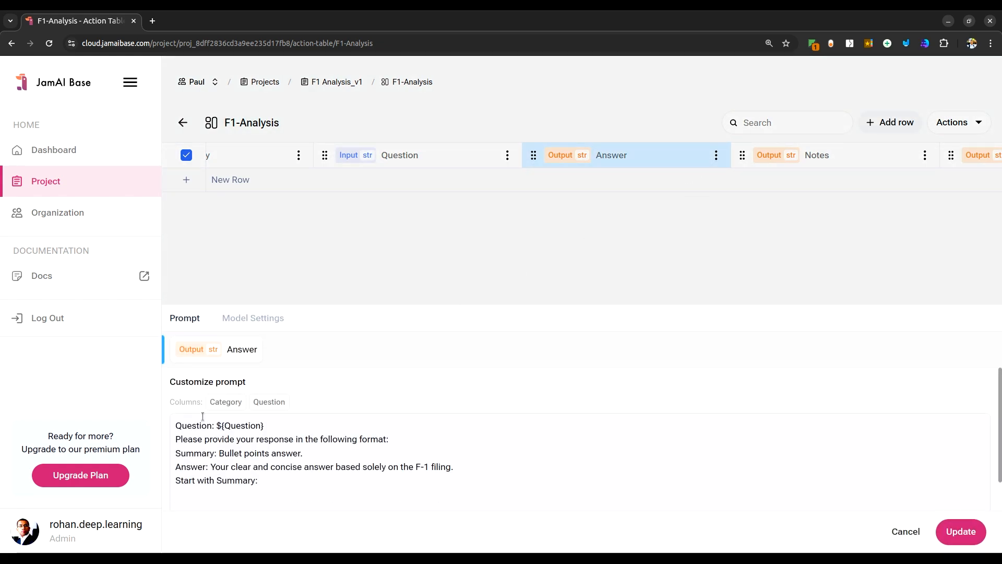
{"action": "left_click", "coordinate": [236, 320]}
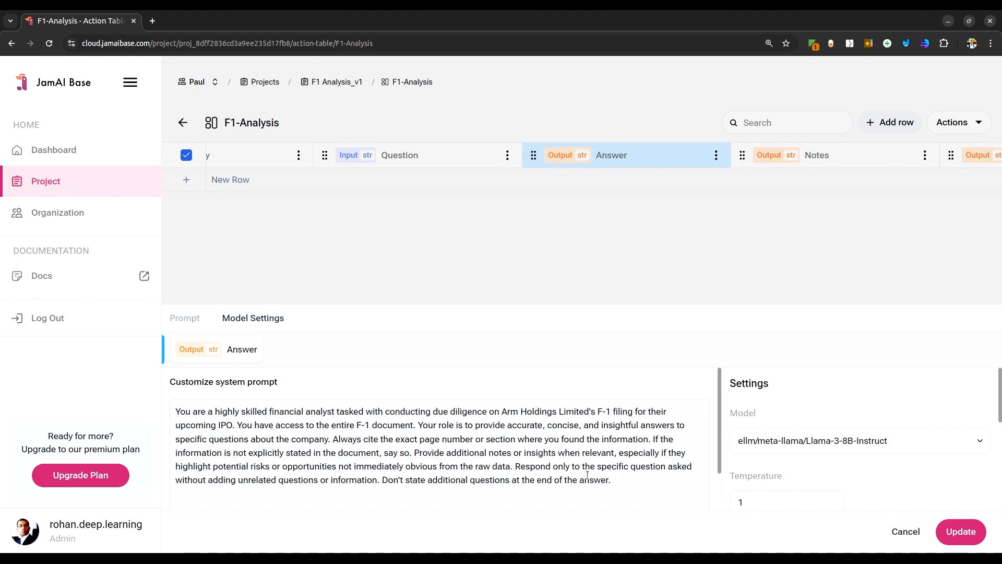
{"action": "scroll", "coordinate": [180, 501], "scroll_direction": "down", "scroll_amount": 1}
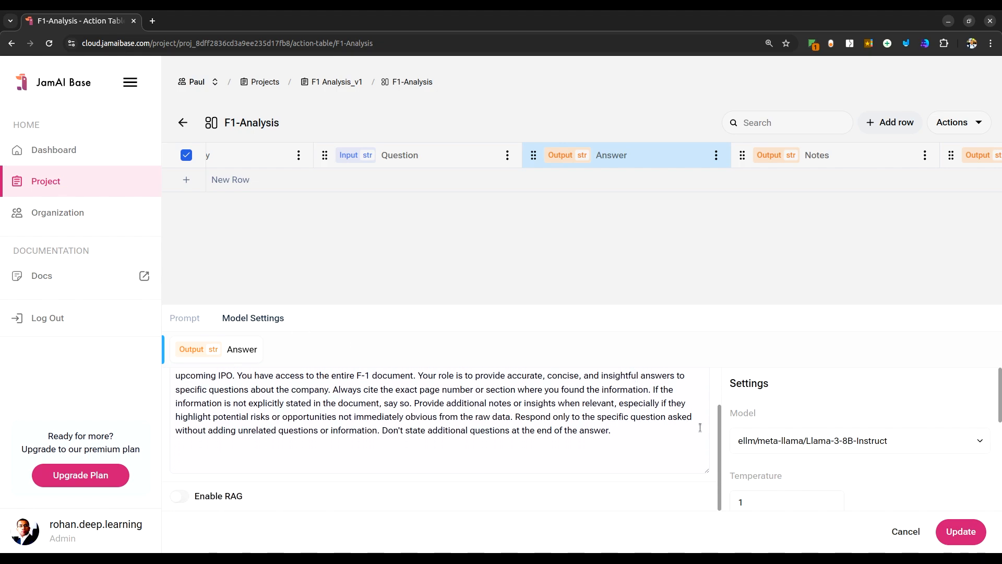
{"action": "left_click", "coordinate": [189, 500]}
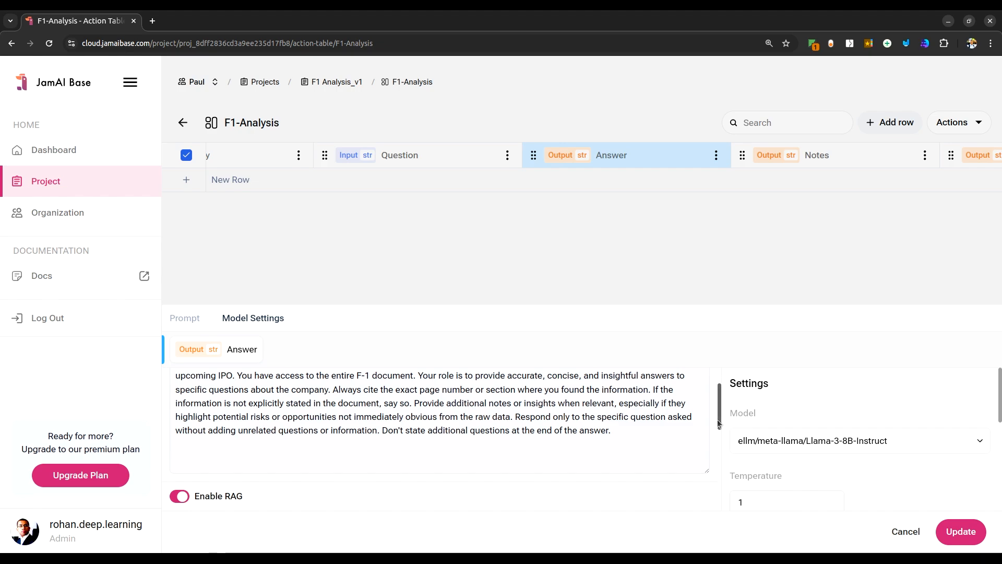
{"action": "scroll", "coordinate": [720, 438], "scroll_direction": "down", "scroll_amount": 1}
{"action": "left_click_drag", "start_coordinate": [719, 437], "coordinate": [723, 511]}
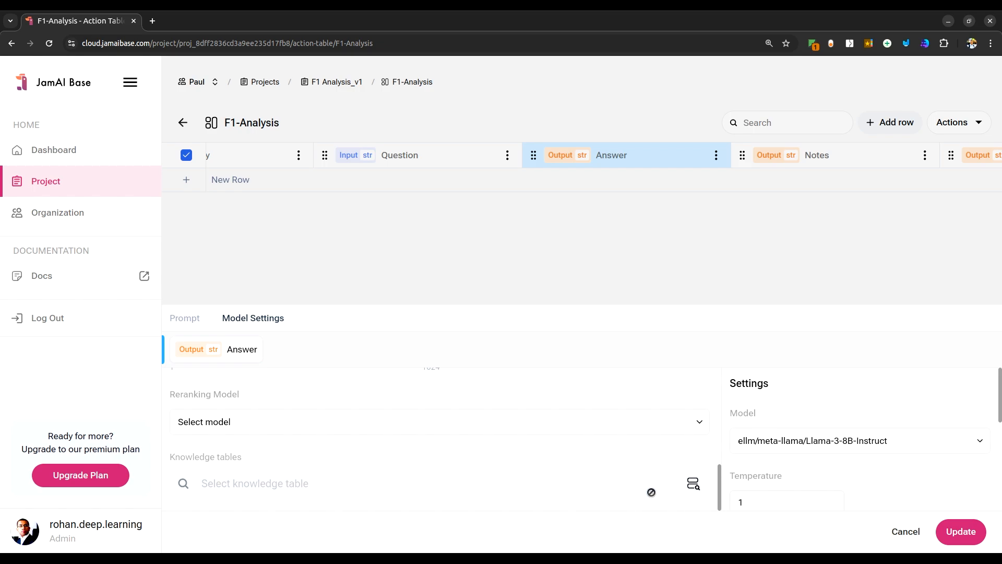
{"action": "left_click", "coordinate": [693, 485]}
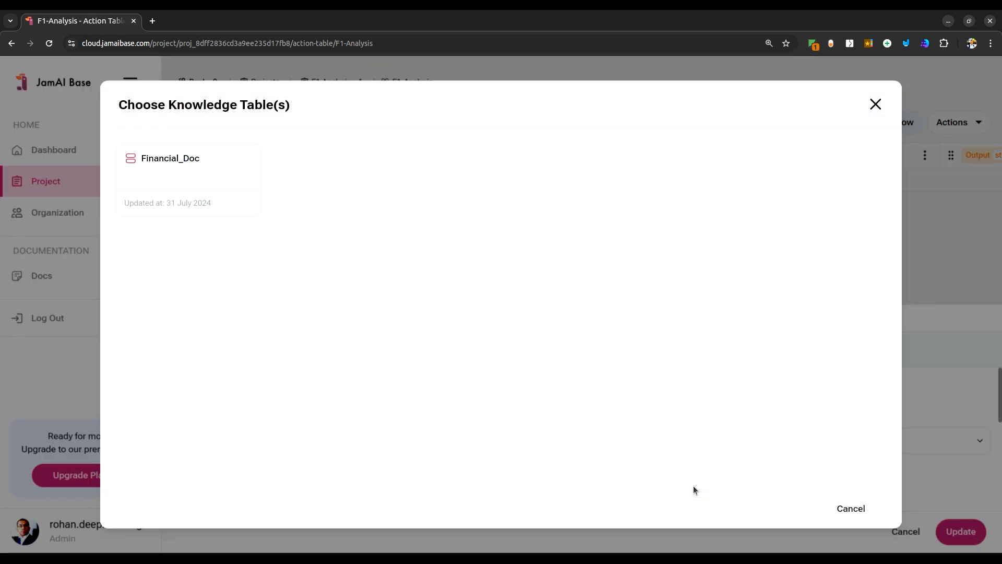
{"action": "left_click", "coordinate": [182, 162]}
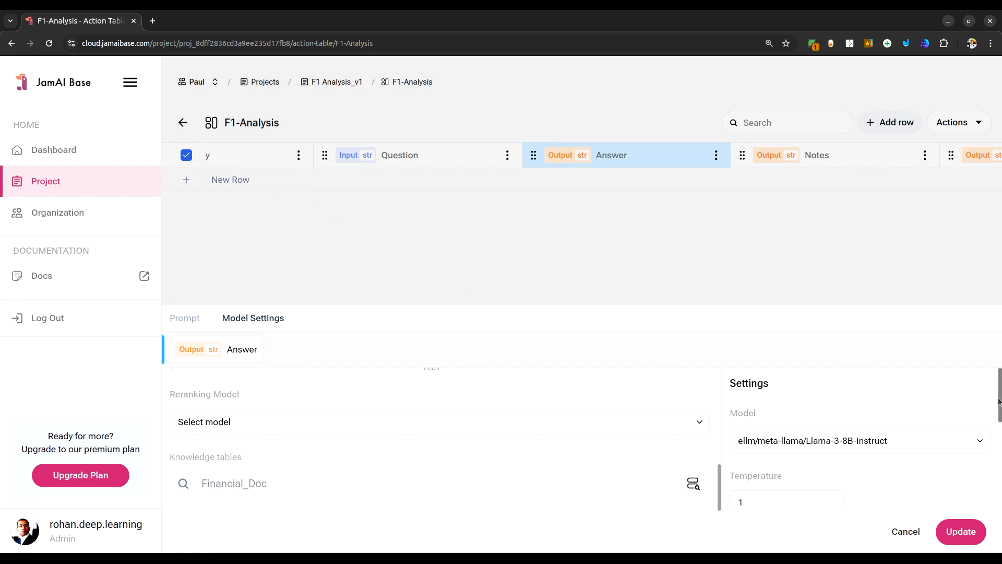
Set the Answer column's temperature to 0.4 and max tokens to 1460, and save the column settings.
{"action": "left_click_drag", "start_coordinate": [998, 402], "coordinate": [988, 429]}
{"action": "left_click", "coordinate": [765, 410]}
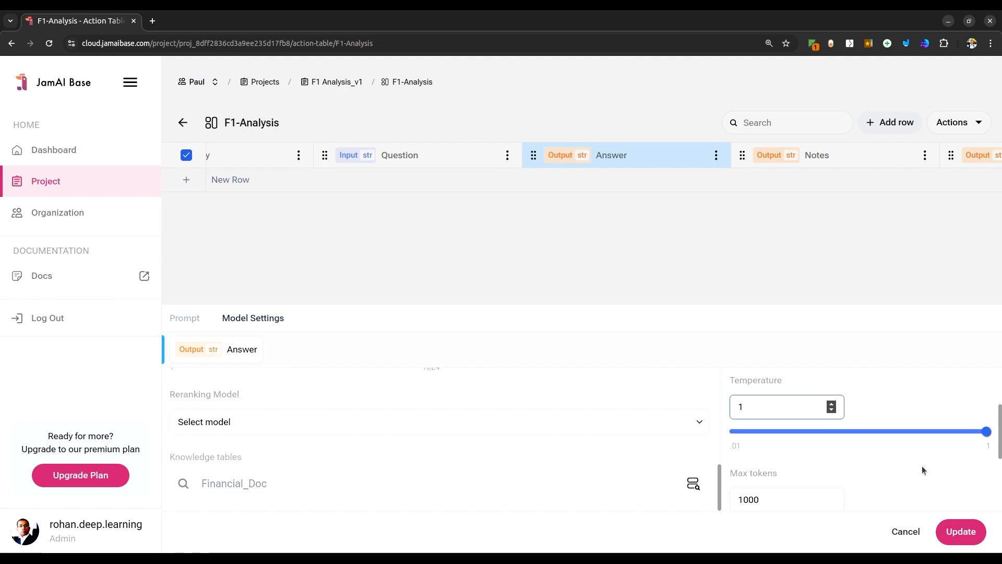
{"action": "key", "text": "BackSpace"}
{"action": "type", "text": "0.4"}
{"action": "scroll", "coordinate": [919, 455], "scroll_direction": "down", "scroll_amount": 2}
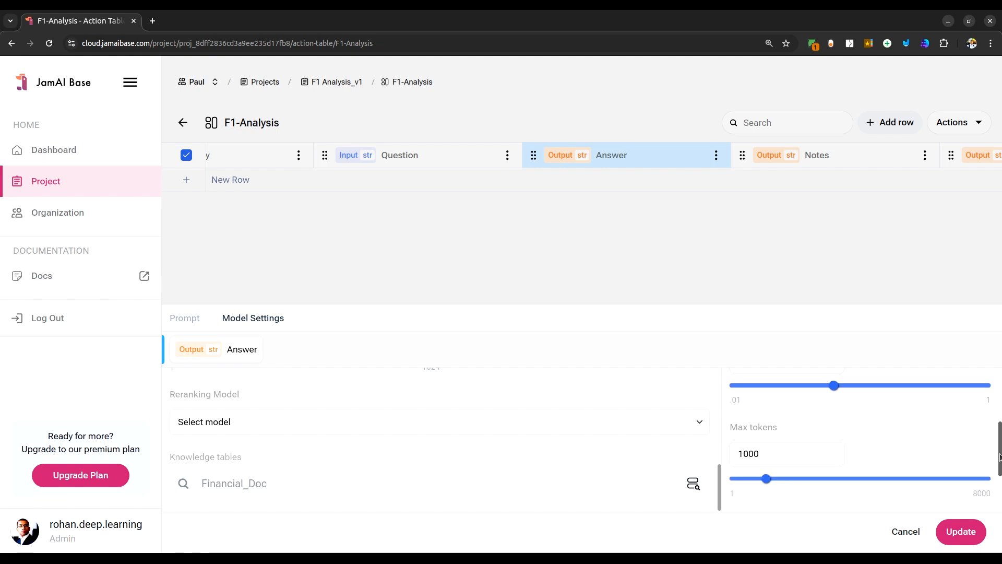
{"action": "left_click_drag", "start_coordinate": [767, 458], "coordinate": [781, 458]}
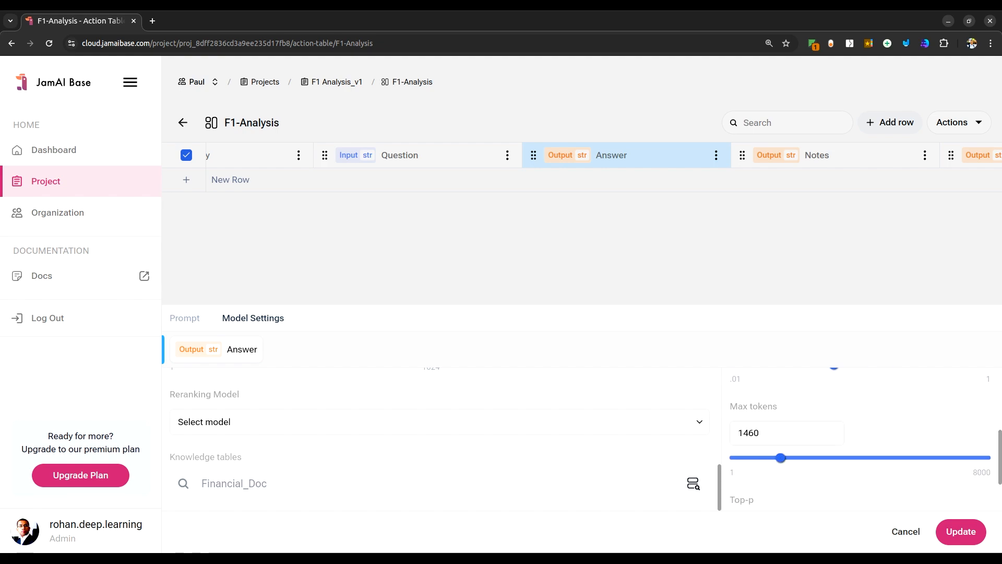
{"action": "scroll", "coordinate": [998, 476], "scroll_direction": "down", "scroll_amount": 2}
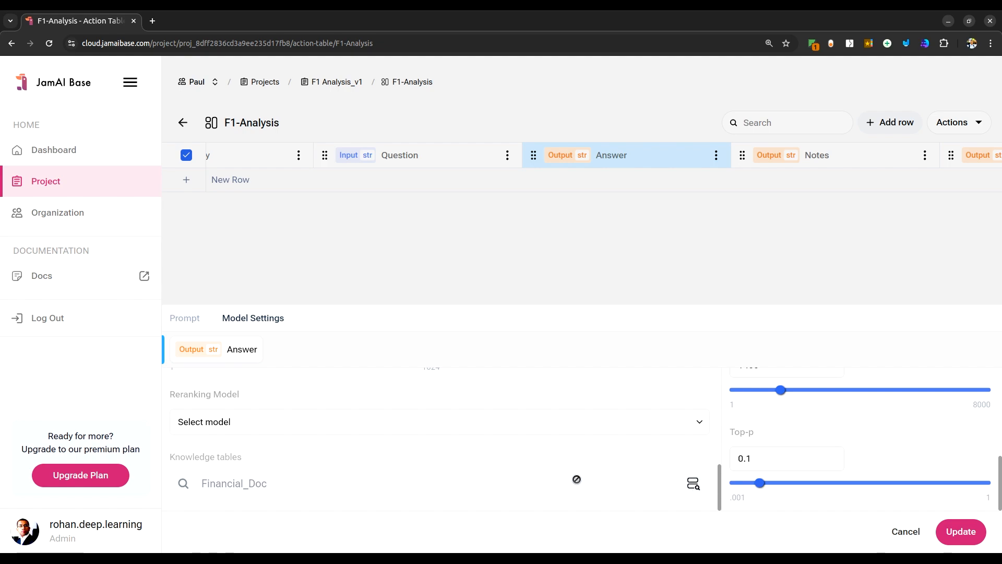
{"action": "left_click", "coordinate": [960, 532]}
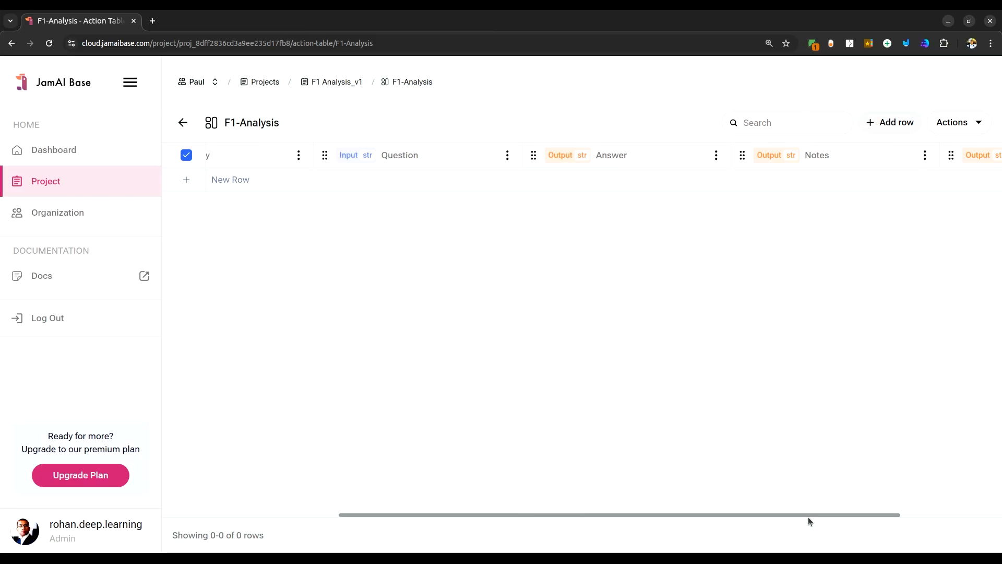
Enable RAG in the Notes column's model settings.
{"action": "left_click_drag", "start_coordinate": [812, 516], "coordinate": [888, 493]}
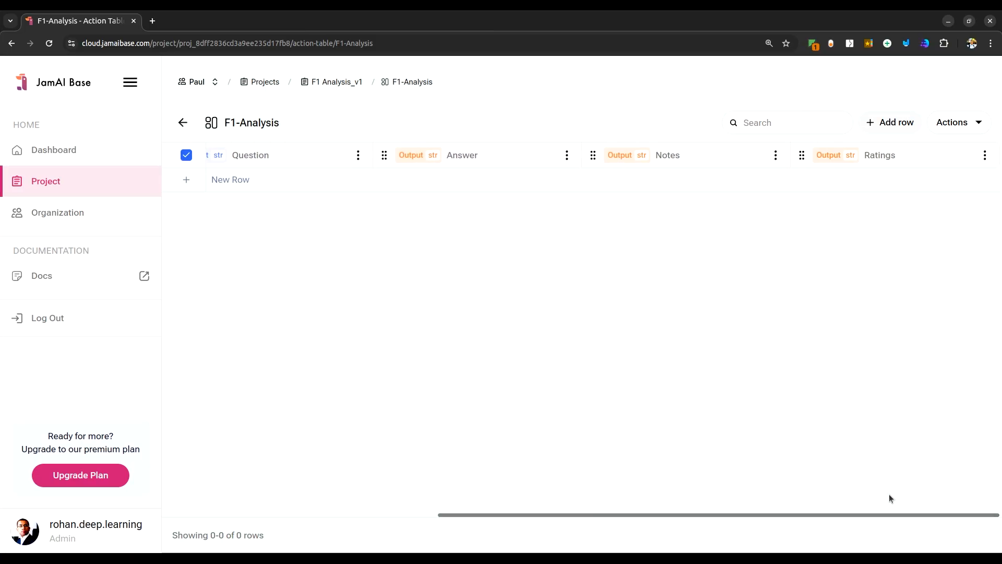
{"action": "left_click", "coordinate": [772, 159]}
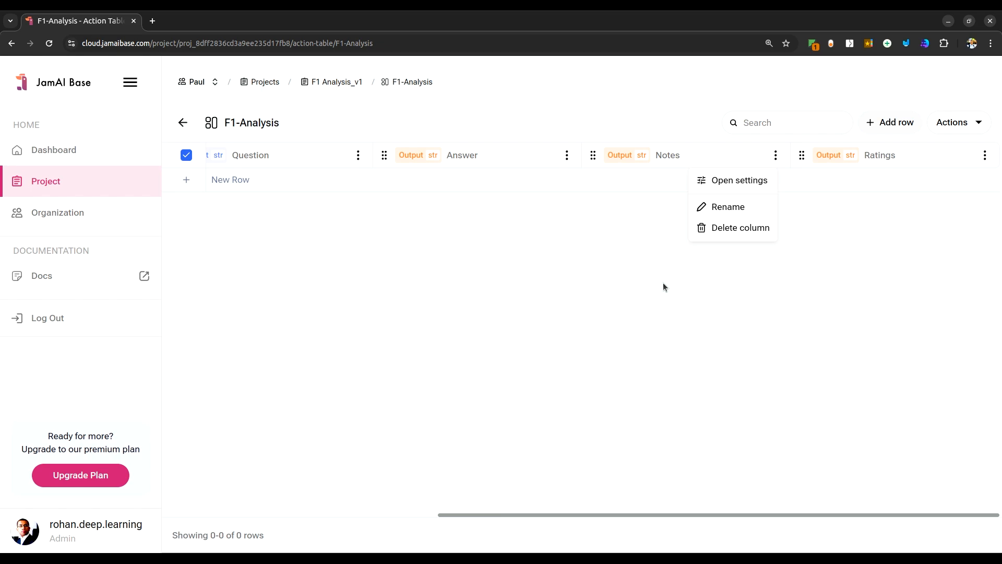
{"action": "left_click", "coordinate": [727, 180]}
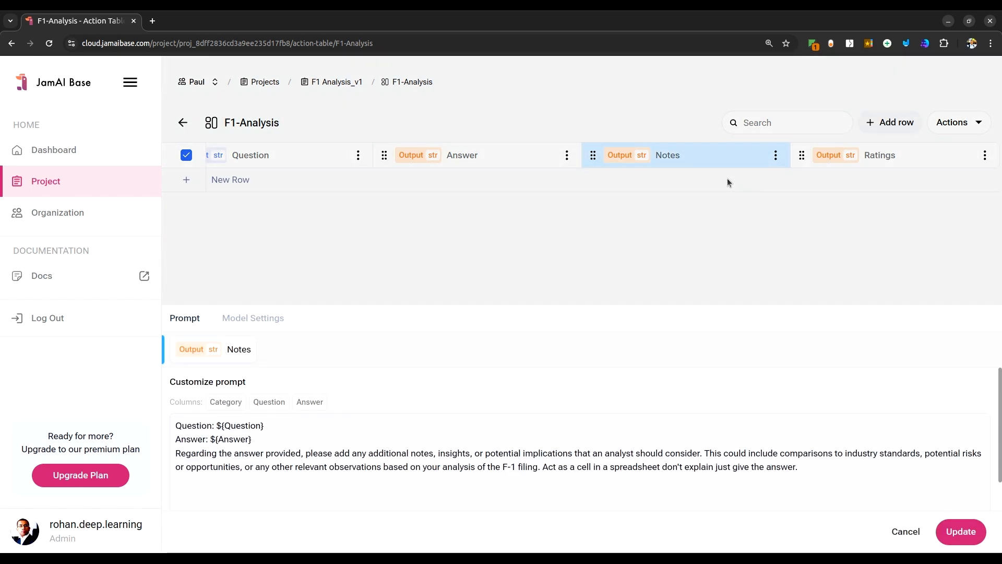
{"action": "left_click", "coordinate": [258, 317]}
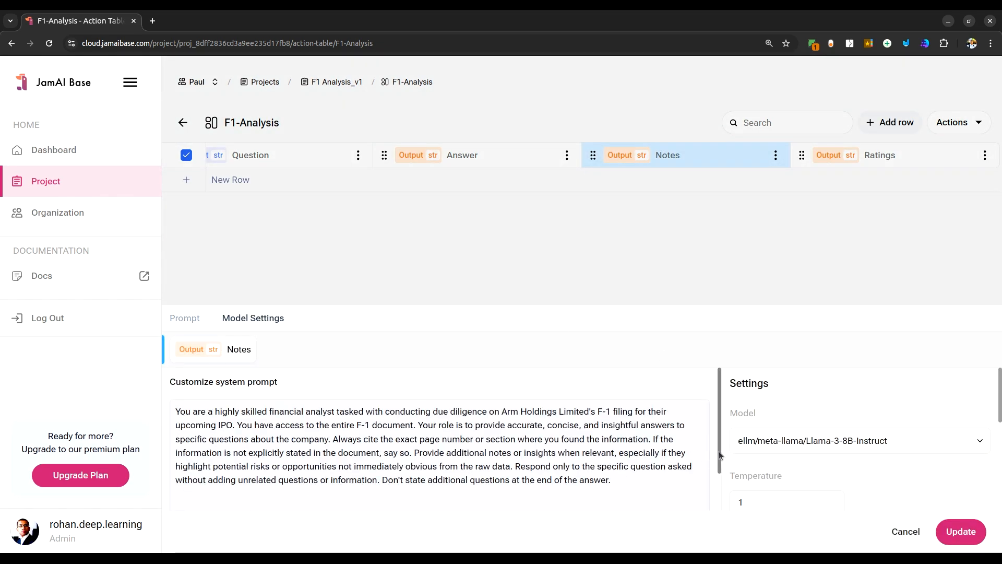
{"action": "left_click_drag", "start_coordinate": [719, 451], "coordinate": [717, 497]}
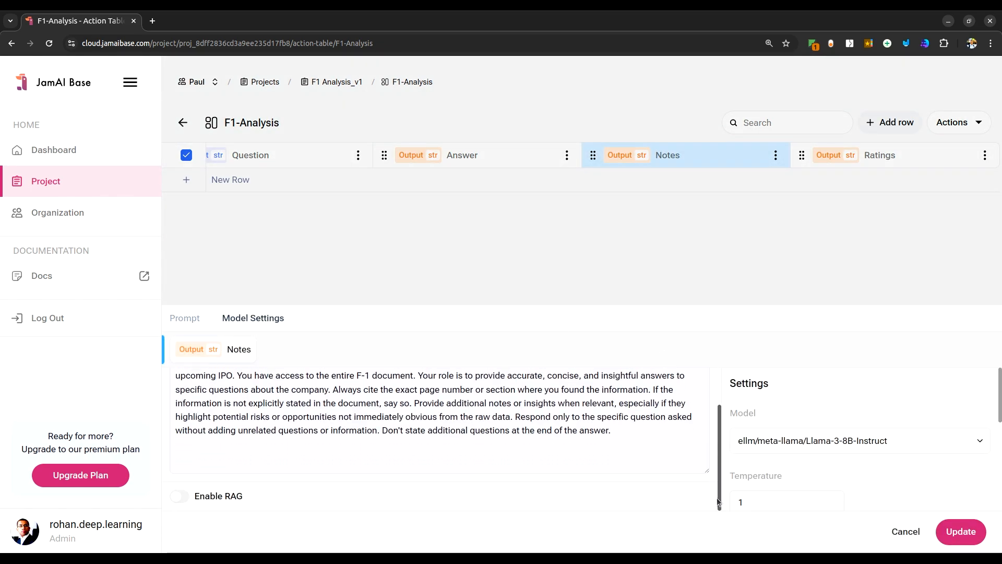
{"action": "left_click", "coordinate": [183, 500]}
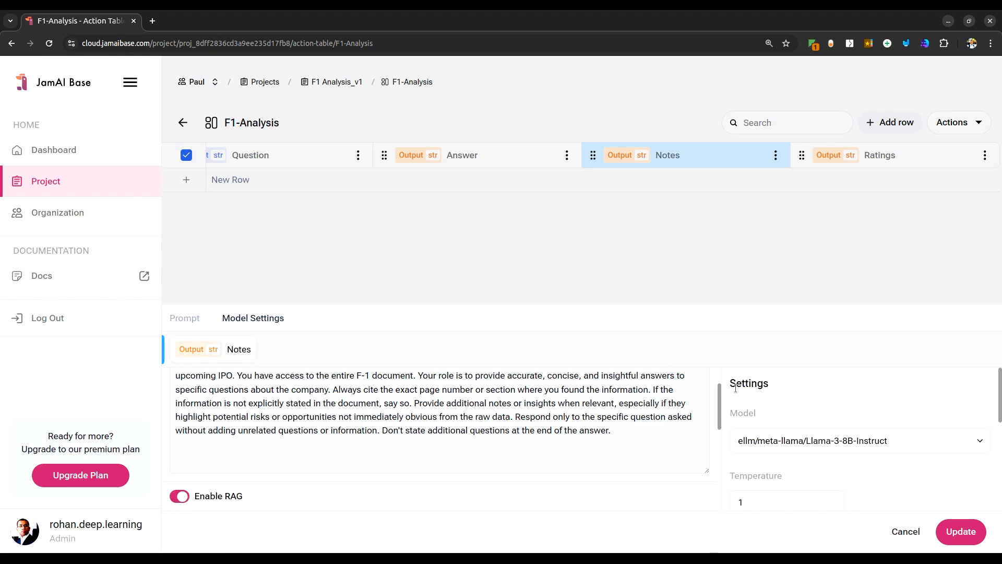
Set the Notes column's reranking model to ellm/BAAI/bge-reranker-v2-m3 and its knowledge table to Financial_Doc, and save the settings.
{"action": "left_click_drag", "start_coordinate": [719, 400], "coordinate": [726, 476]}
{"action": "scroll", "coordinate": [726, 477], "scroll_direction": "down", "scroll_amount": 1}
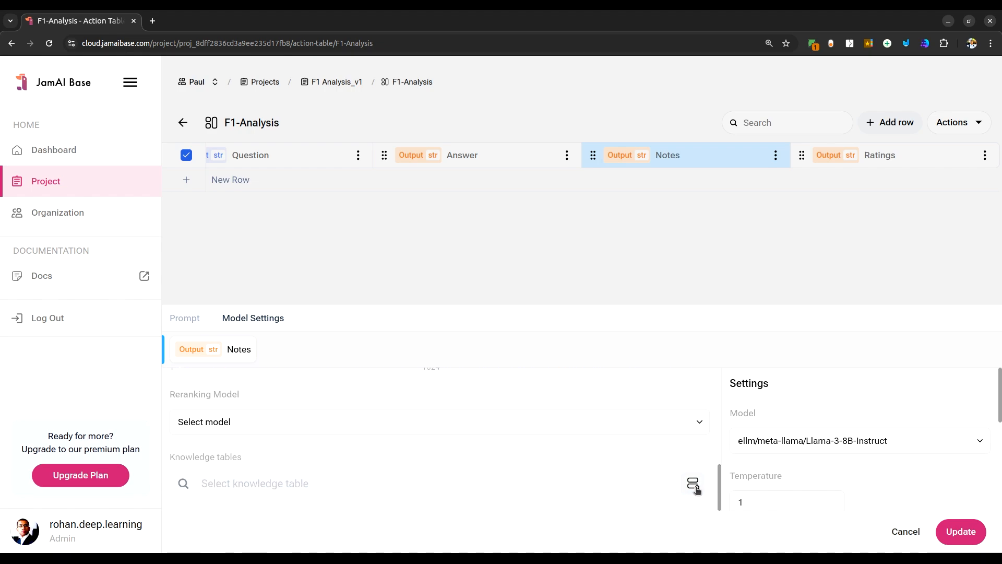
{"action": "left_click", "coordinate": [698, 424]}
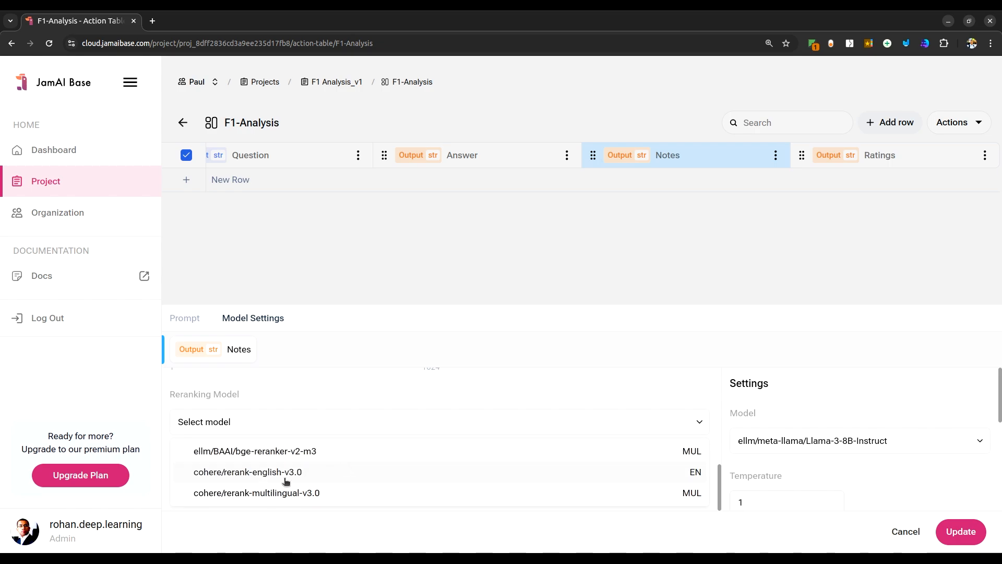
{"action": "left_click", "coordinate": [312, 453]}
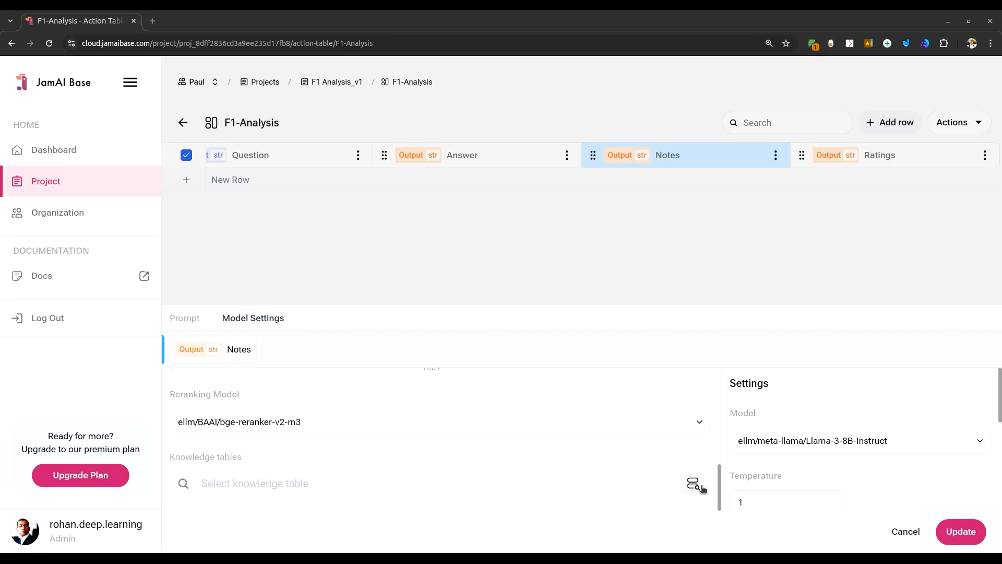
{"action": "scroll", "coordinate": [830, 449], "scroll_direction": "down", "scroll_amount": 5}
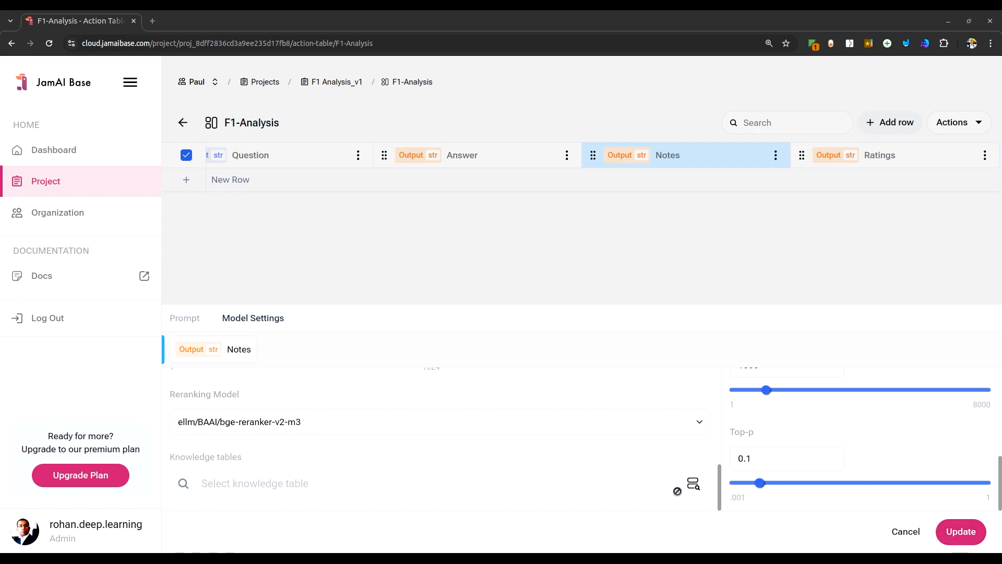
{"action": "left_click", "coordinate": [694, 484]}
{"action": "left_click", "coordinate": [128, 185]}
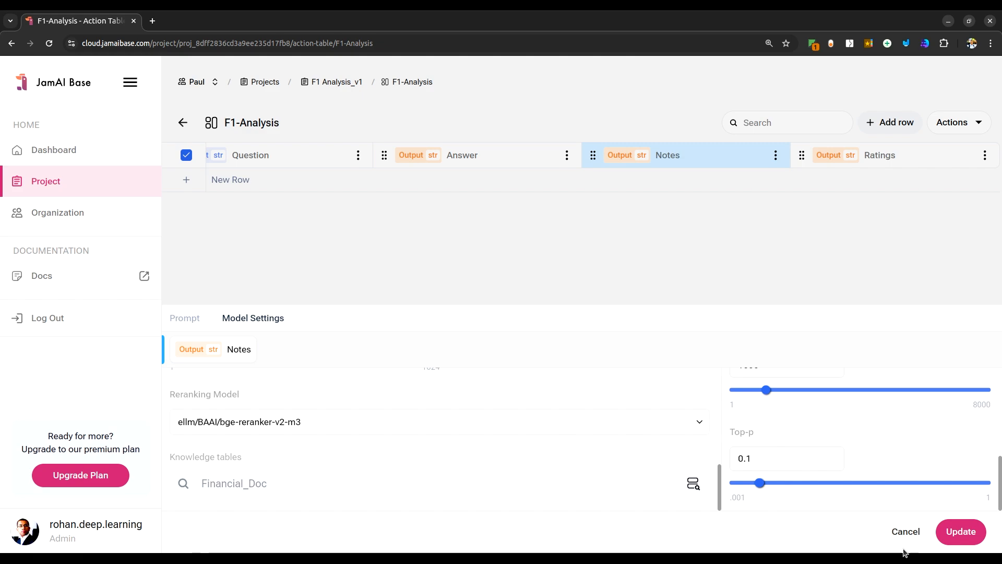
{"action": "left_click", "coordinate": [954, 532]}
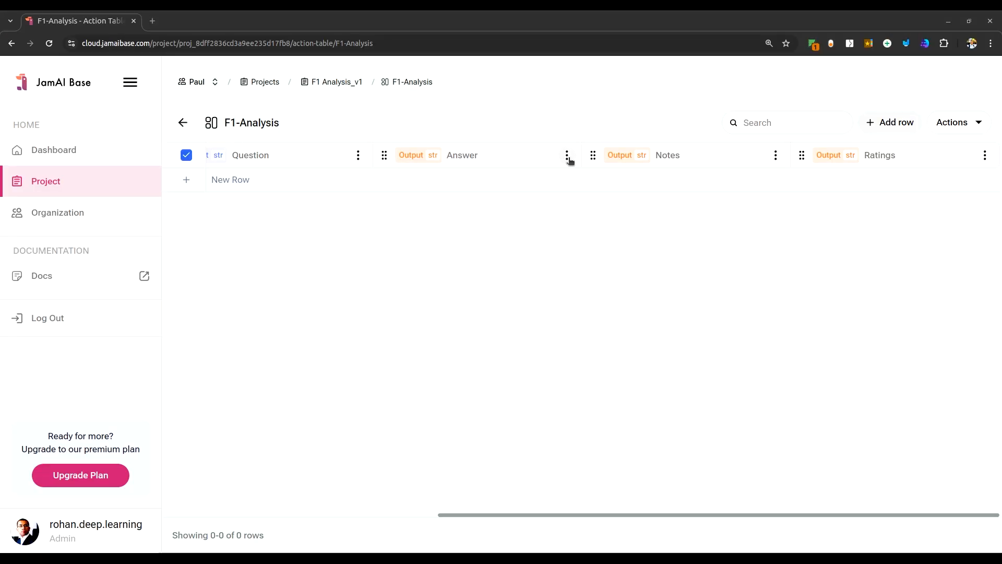
Set the Answer column's reranking model to ellm/BAAI/bge-reranker-v2-m3 and save its settings.
{"action": "left_click", "coordinate": [567, 155]}
{"action": "left_click", "coordinate": [526, 182]}
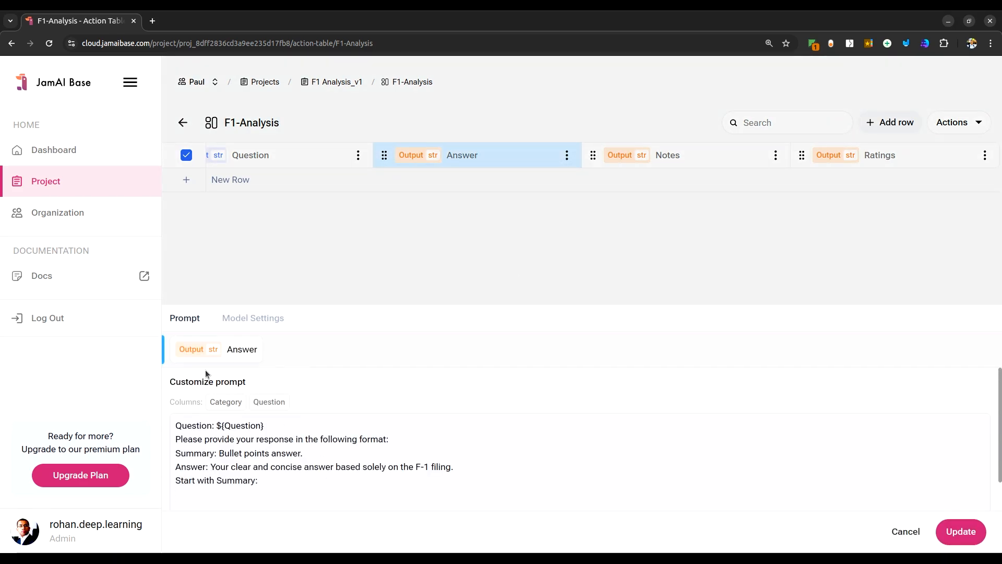
{"action": "left_click", "coordinate": [277, 320]}
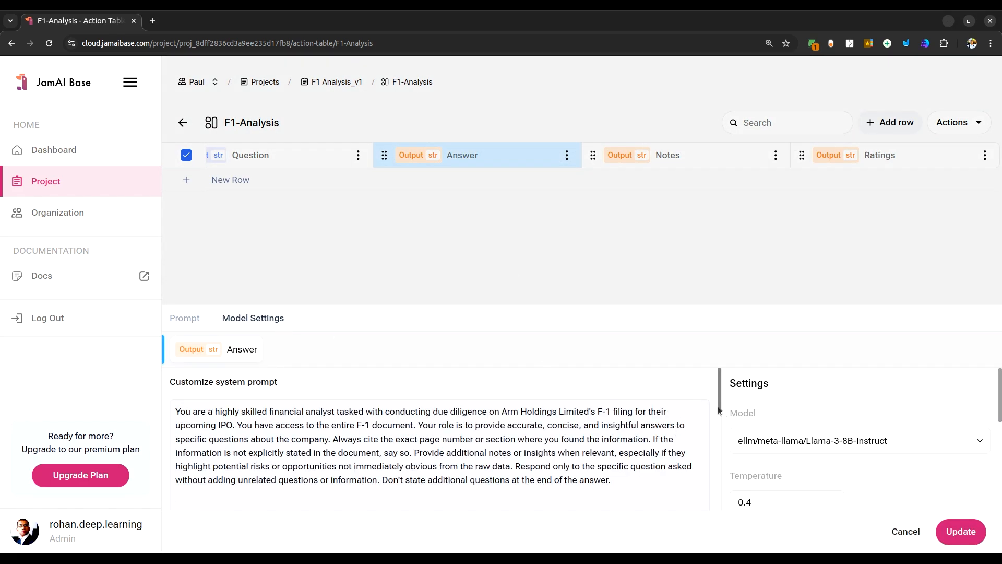
{"action": "left_click_drag", "start_coordinate": [718, 407], "coordinate": [710, 499]}
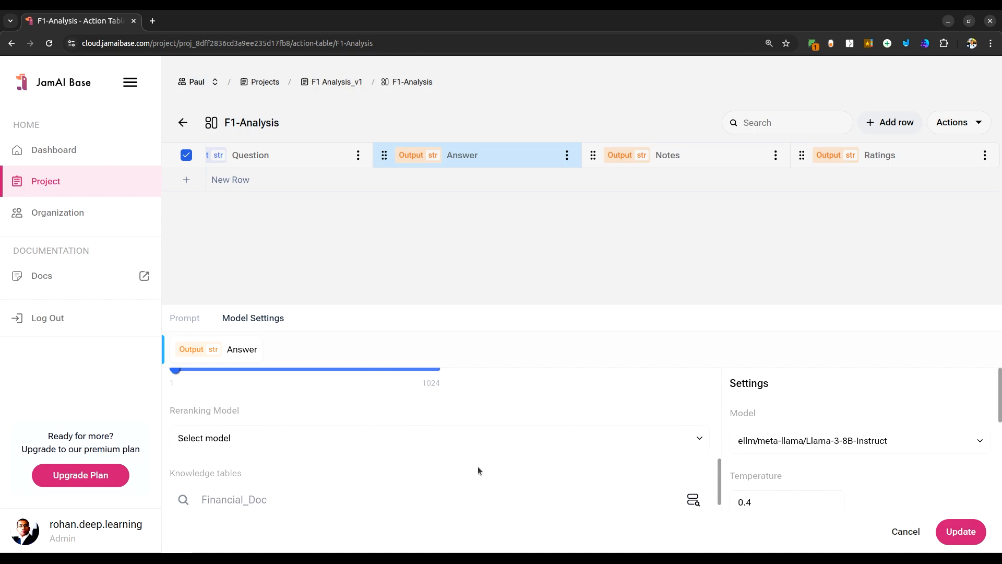
{"action": "left_click", "coordinate": [349, 440]}
{"action": "left_click", "coordinate": [282, 469]}
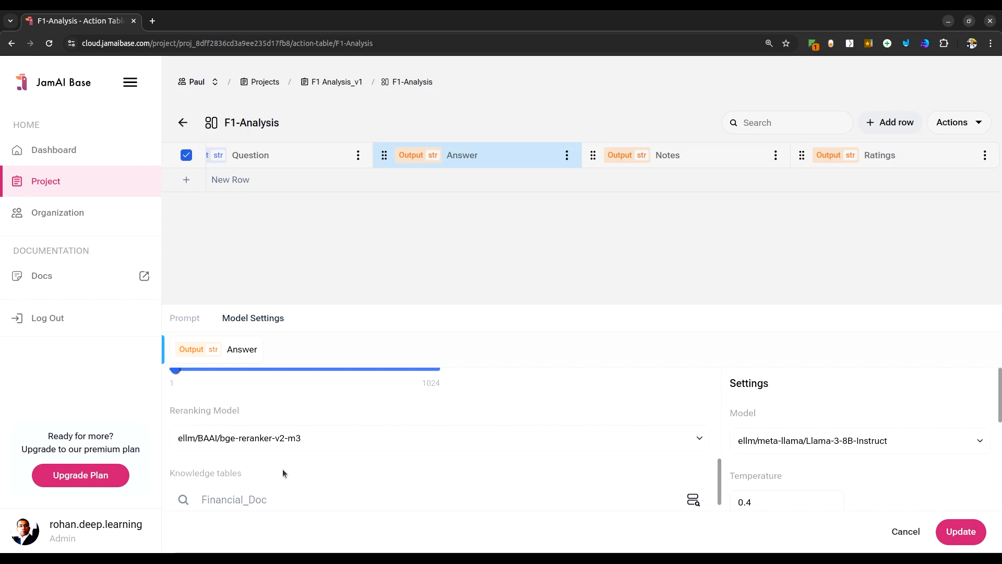
{"action": "left_click", "coordinate": [961, 531]}
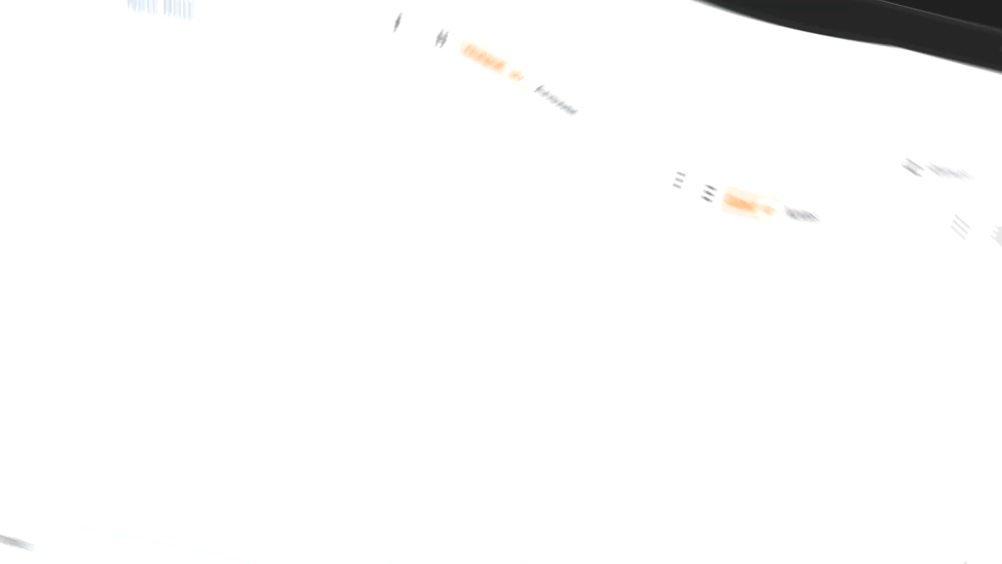
Enable RAG in the Ratings column's model settings and set its reranking model to ellm/BAAI/bge-reranker-v2-m3.
{"action": "left_click", "coordinate": [985, 165]}
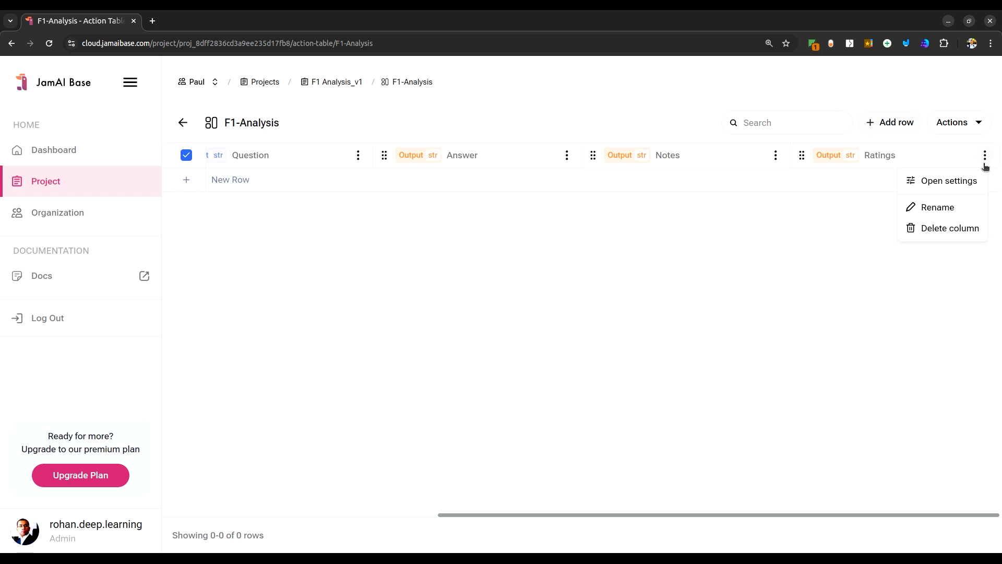
{"action": "left_click", "coordinate": [946, 180]}
{"action": "left_click", "coordinate": [249, 320]}
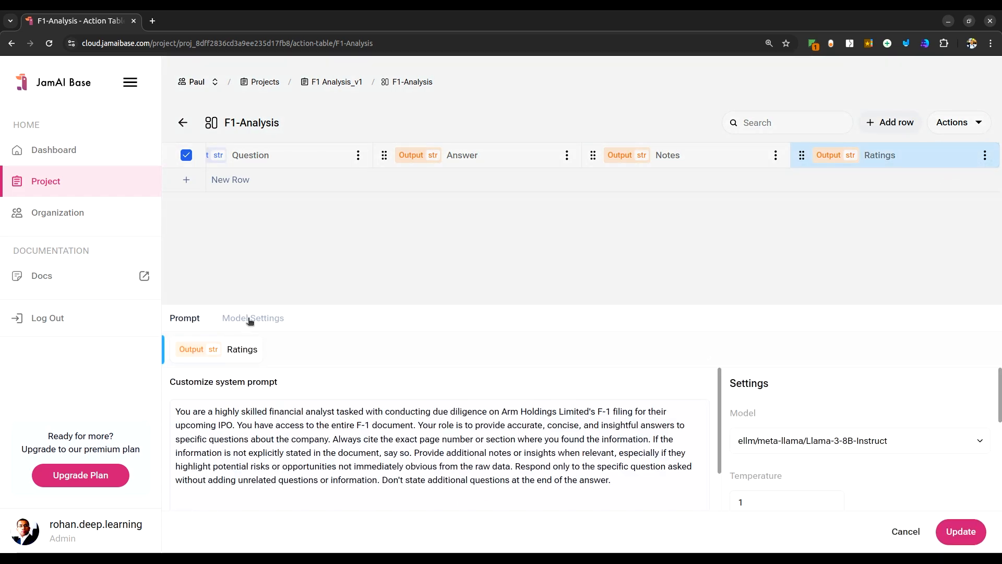
{"action": "scroll", "coordinate": [412, 479], "scroll_direction": "down", "scroll_amount": 2}
{"action": "left_click", "coordinate": [188, 500]}
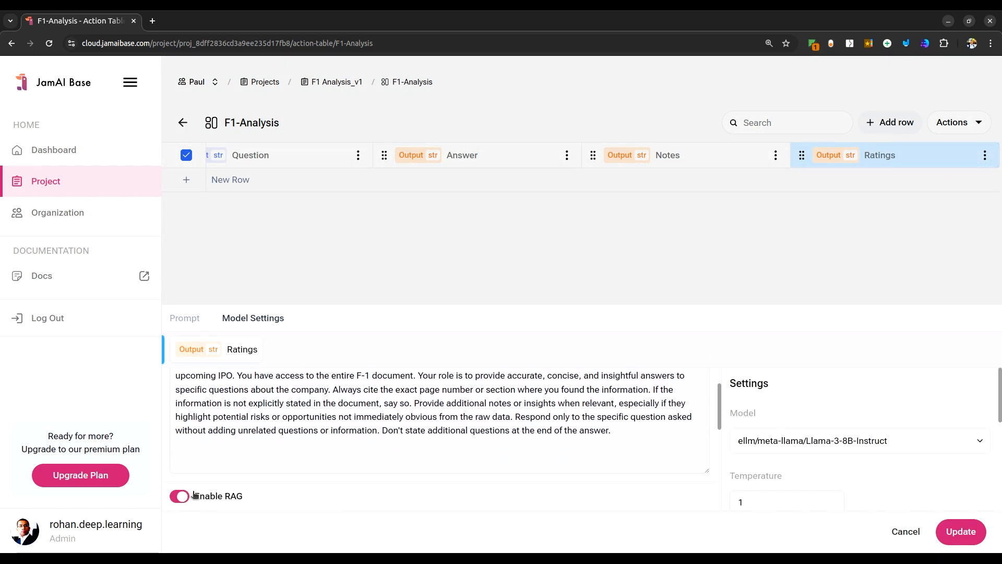
{"action": "left_click_drag", "start_coordinate": [720, 425], "coordinate": [712, 508]}
{"action": "left_click", "coordinate": [659, 430]}
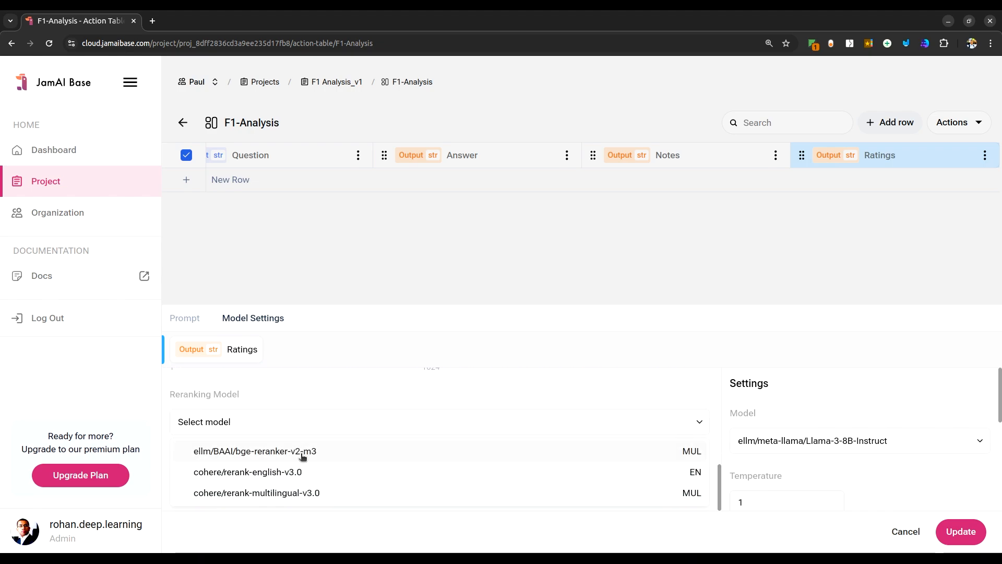
{"action": "left_click", "coordinate": [302, 454]}
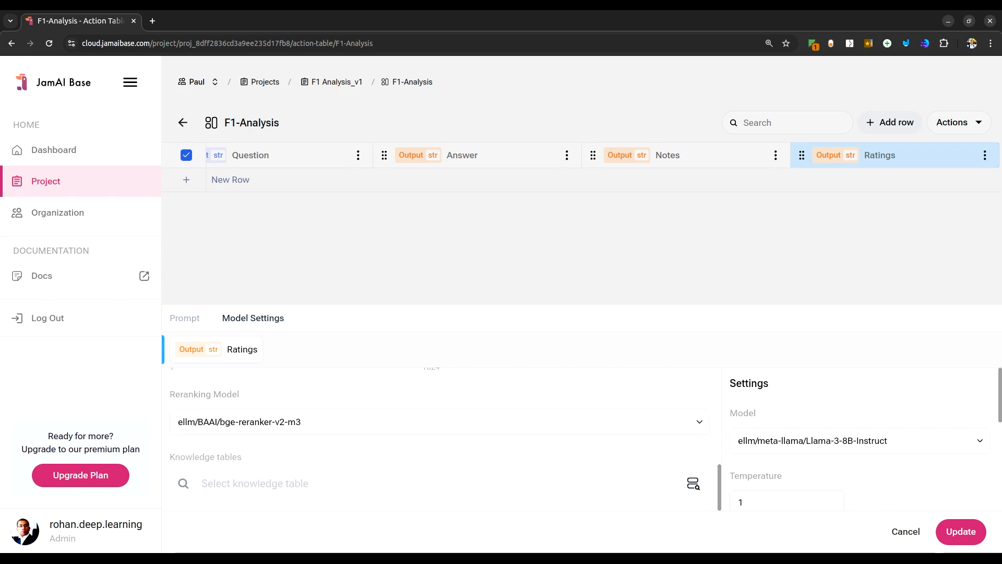
Set the Ratings column's knowledge table to Financial_Doc and save its model settings.
{"action": "left_click", "coordinate": [961, 531]}
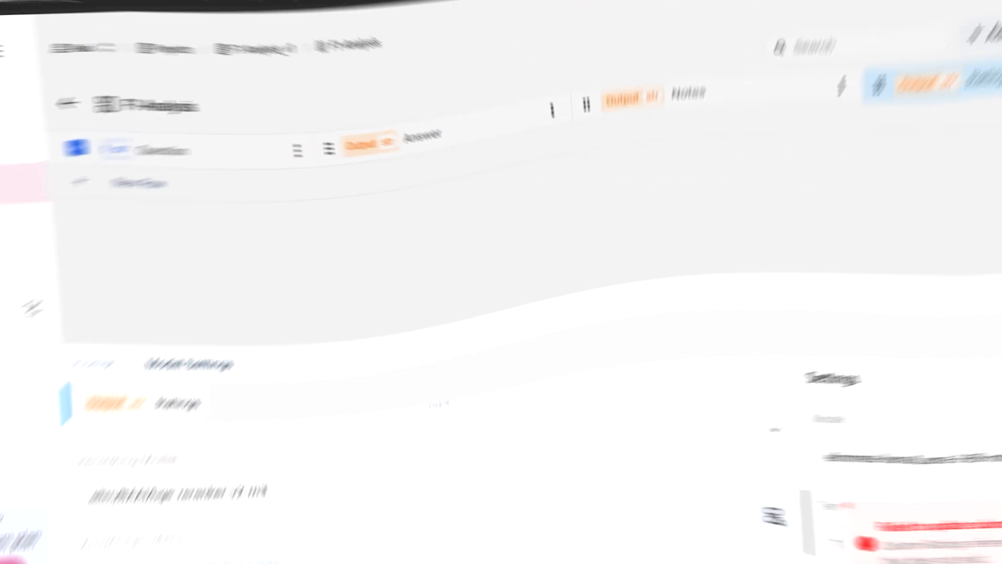
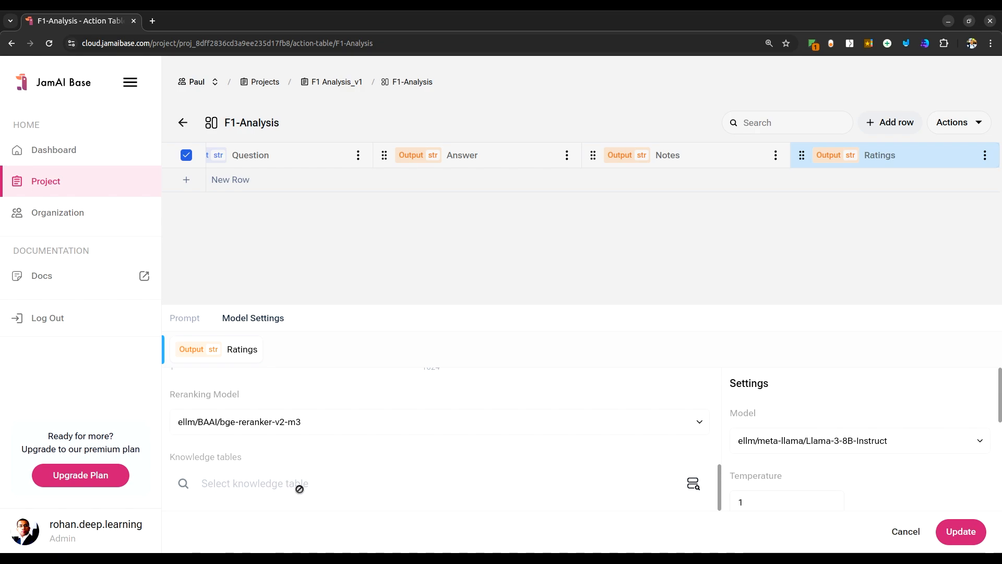
{"action": "left_click", "coordinate": [693, 486]}
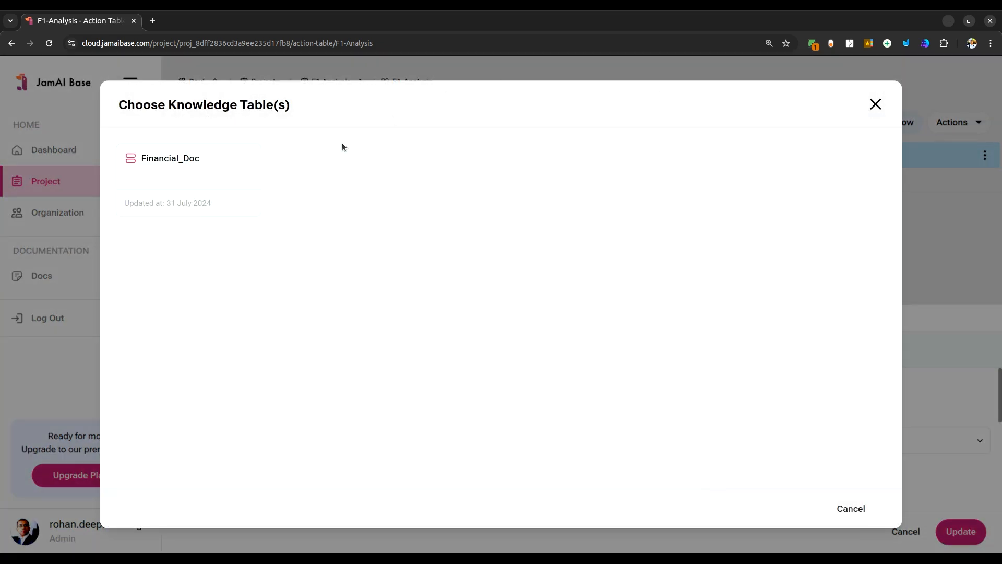
{"action": "left_click", "coordinate": [145, 165]}
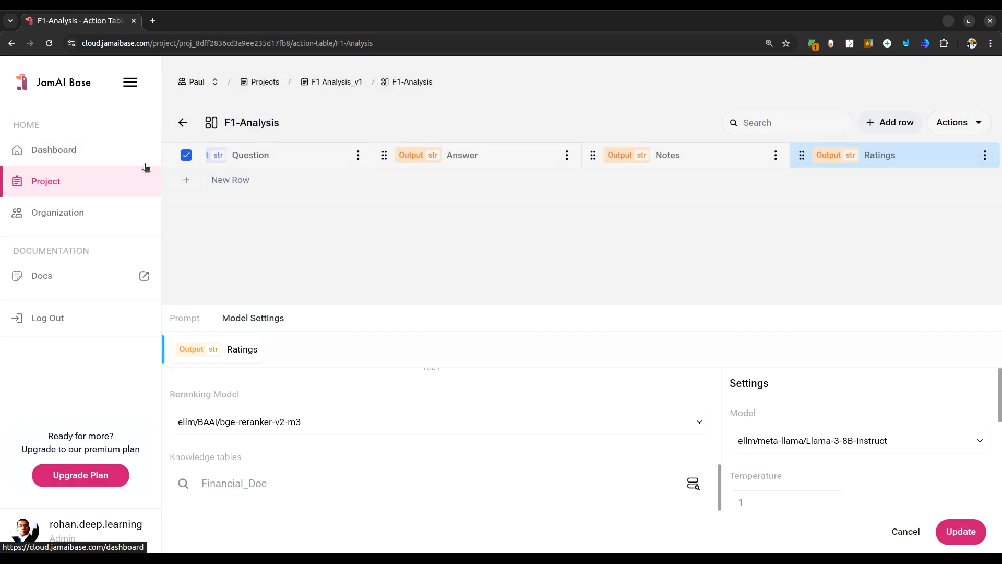
{"action": "left_click", "coordinate": [966, 532]}
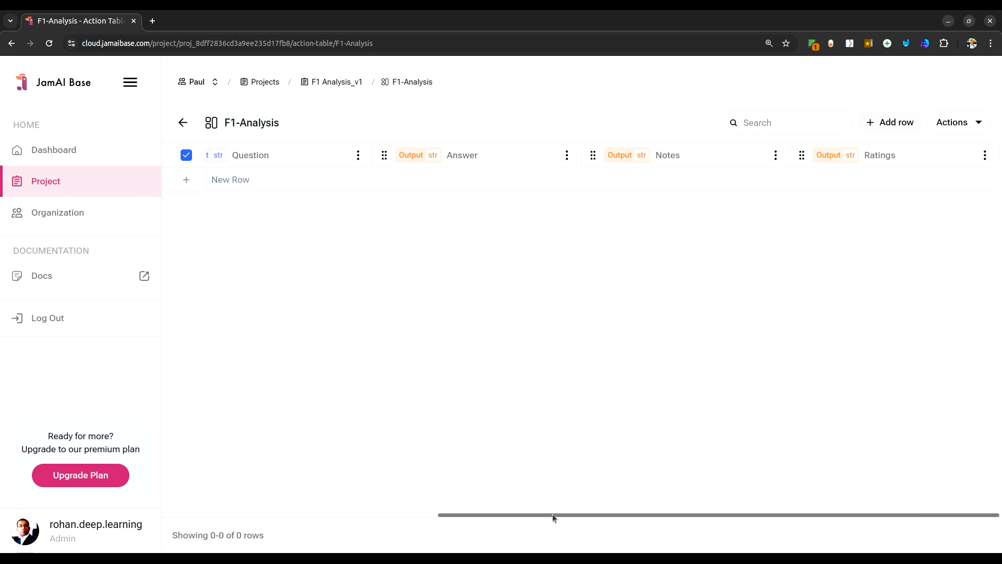
Copy the first category, Company Overview, from DD_QA_ARM.ods in LibreOffice Calc into the Category field of a new F1-Analysis row.
{"action": "left_click_drag", "start_coordinate": [553, 514], "coordinate": [496, 519]}
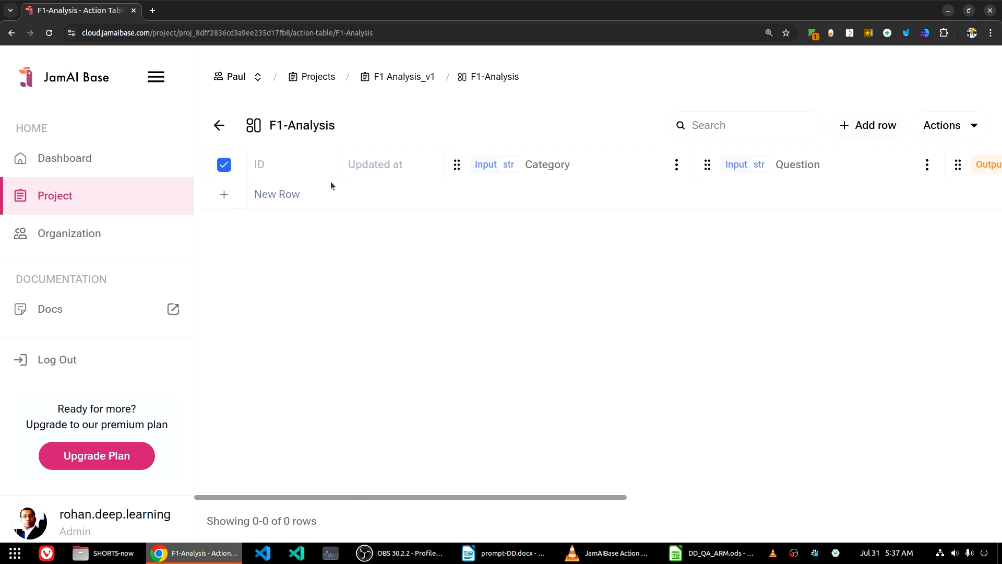
{"action": "left_click", "coordinate": [699, 553]}
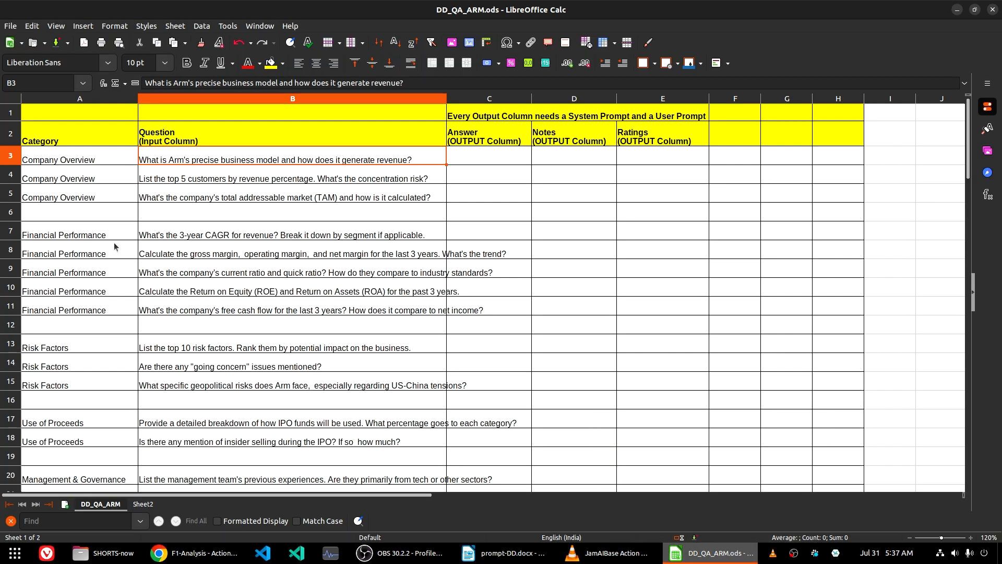
{"action": "left_click", "coordinate": [94, 157]}
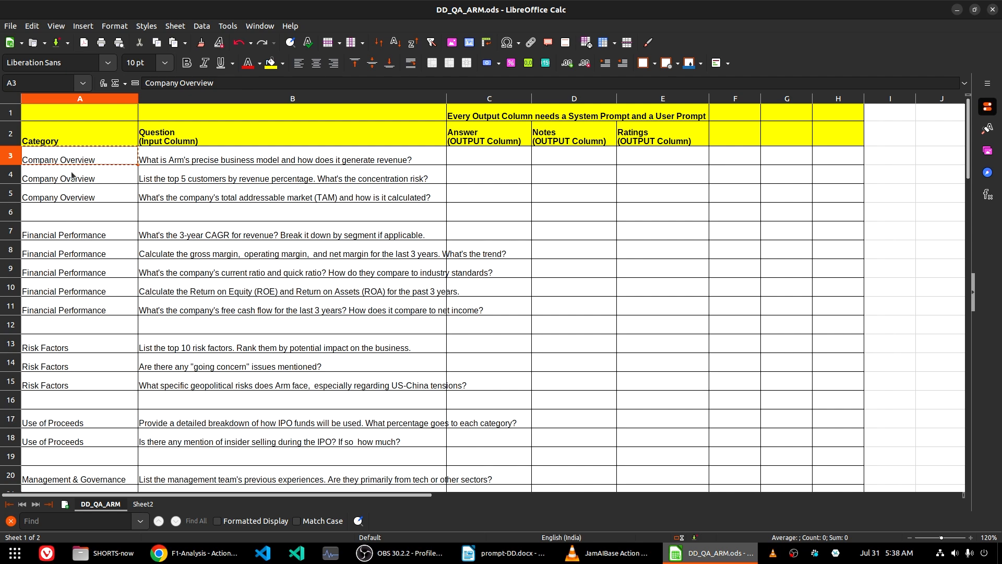
{"action": "key", "text": "alt+Tab"}
{"action": "left_click", "coordinate": [510, 194]}
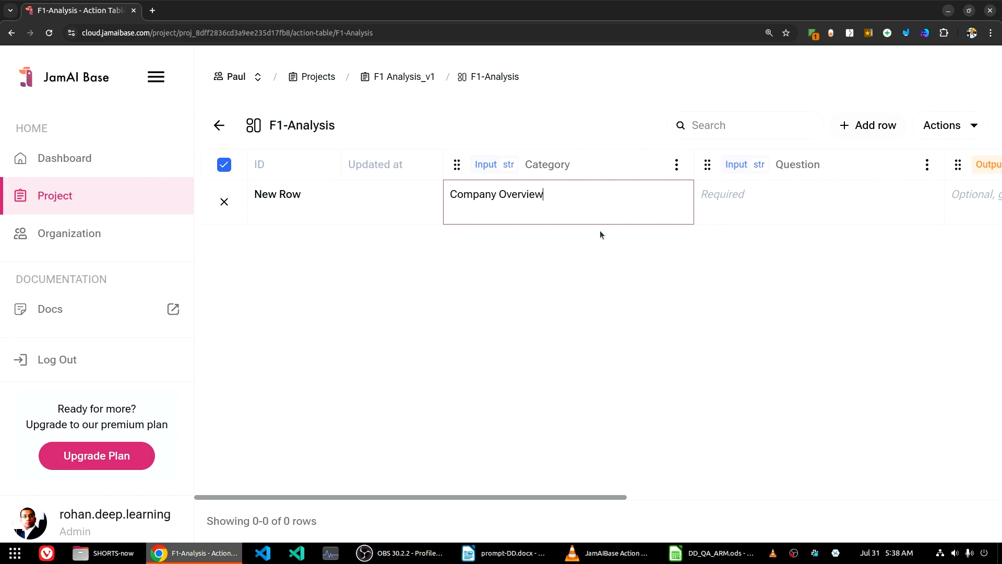
{"action": "key", "text": "alt+Tab"}
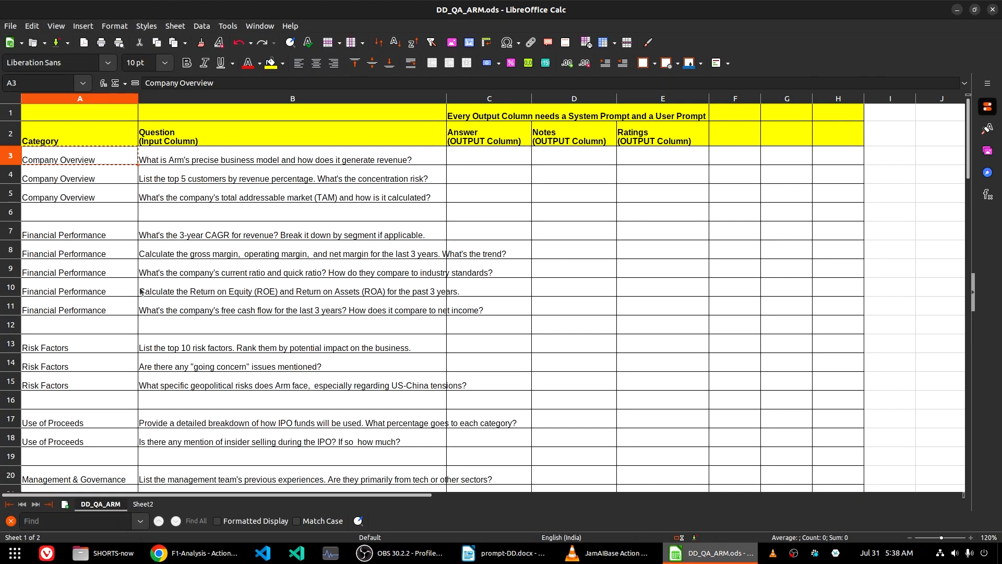
{"action": "scroll", "coordinate": [368, 430], "scroll_direction": "down", "scroll_amount": 8}
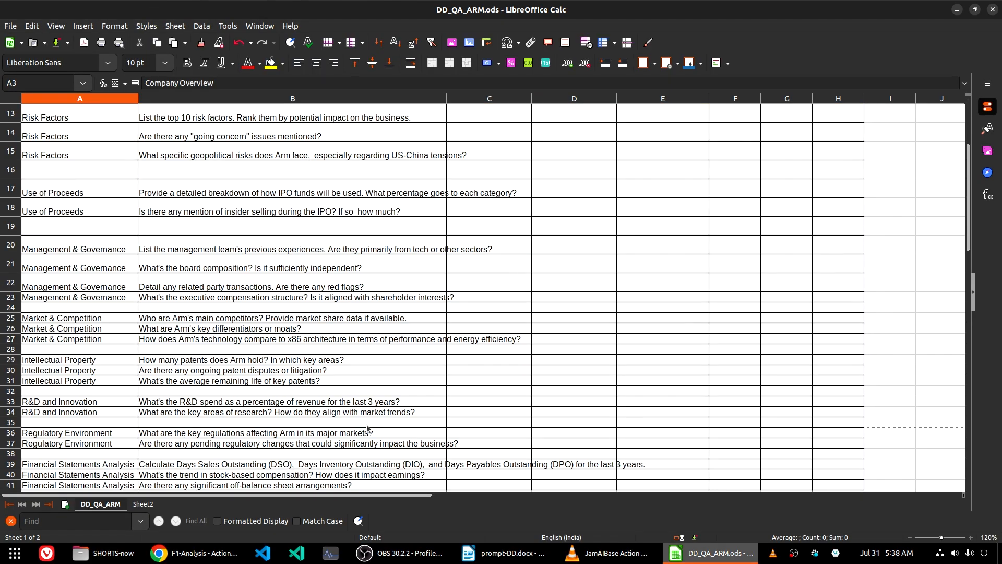
{"action": "scroll", "coordinate": [368, 429], "scroll_direction": "down", "scroll_amount": 8}
{"action": "scroll", "coordinate": [368, 429], "scroll_direction": "up", "scroll_amount": 16}
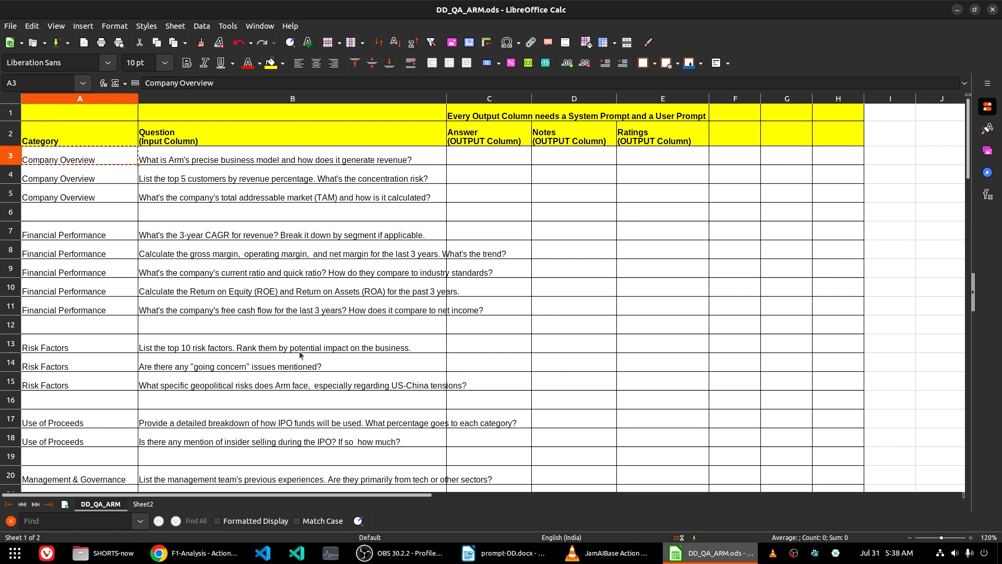
{"action": "key", "text": "alt+Tab"}
{"action": "type", "text": "Company Overview"}
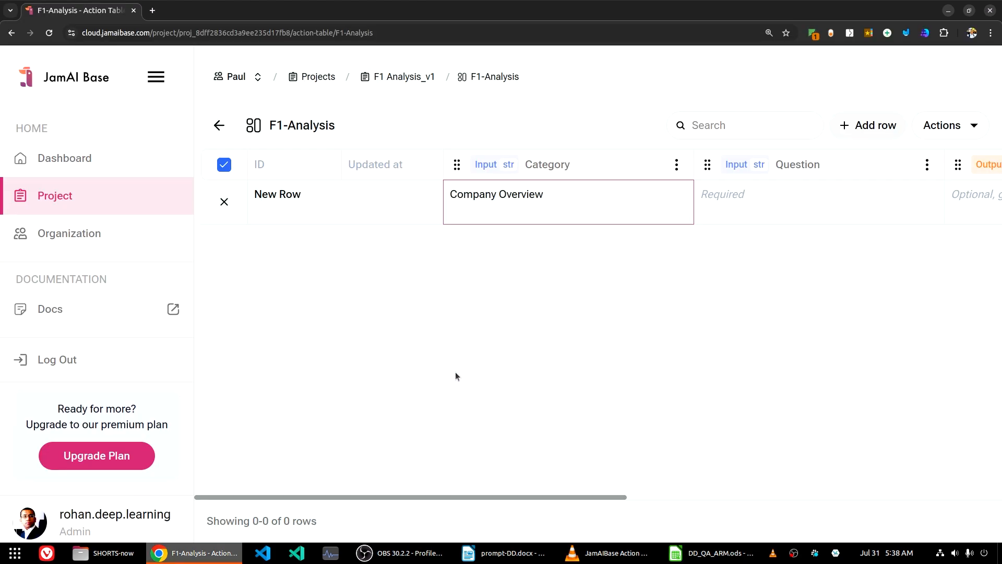
Copy "What is Arm's precise business model and how does it generate revenue?" from cell B3 of DD_QA_ARM.ods into the new row's Question field.
{"action": "left_click", "coordinate": [773, 201]}
{"action": "key", "text": "alt+Tab"}
{"action": "left_click", "coordinate": [305, 152]}
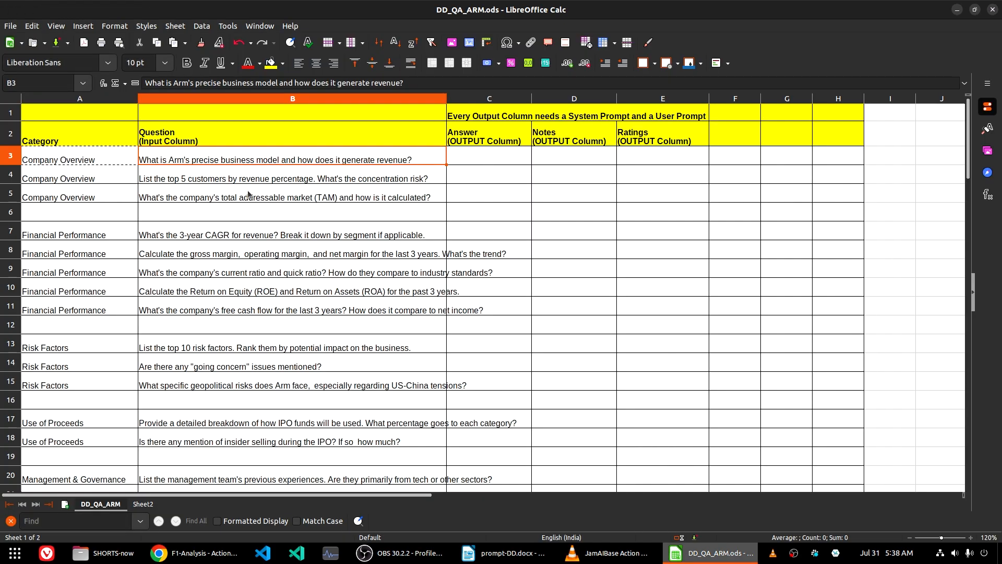
{"action": "key", "text": "ctrl+c"}
{"action": "double_click", "coordinate": [342, 155]}
{"action": "key", "text": "ctrl+a"}
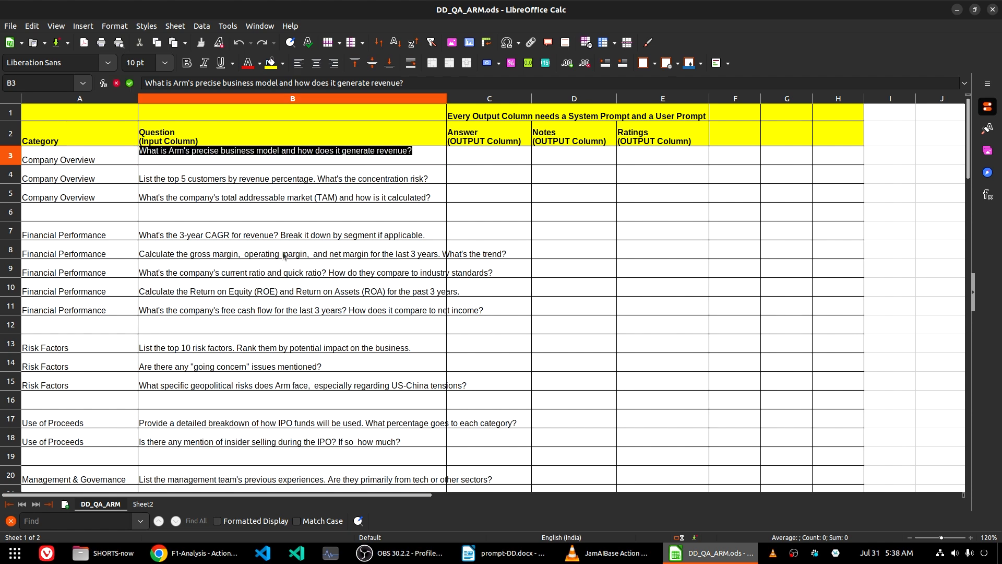
{"action": "key", "text": "alt+Tab"}
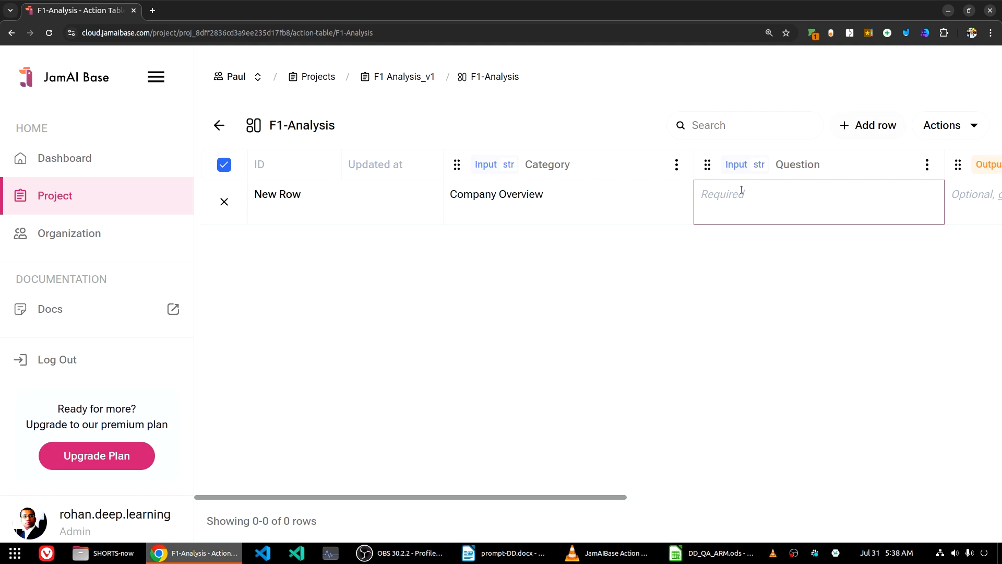
{"action": "key", "text": "ctrl+v"}
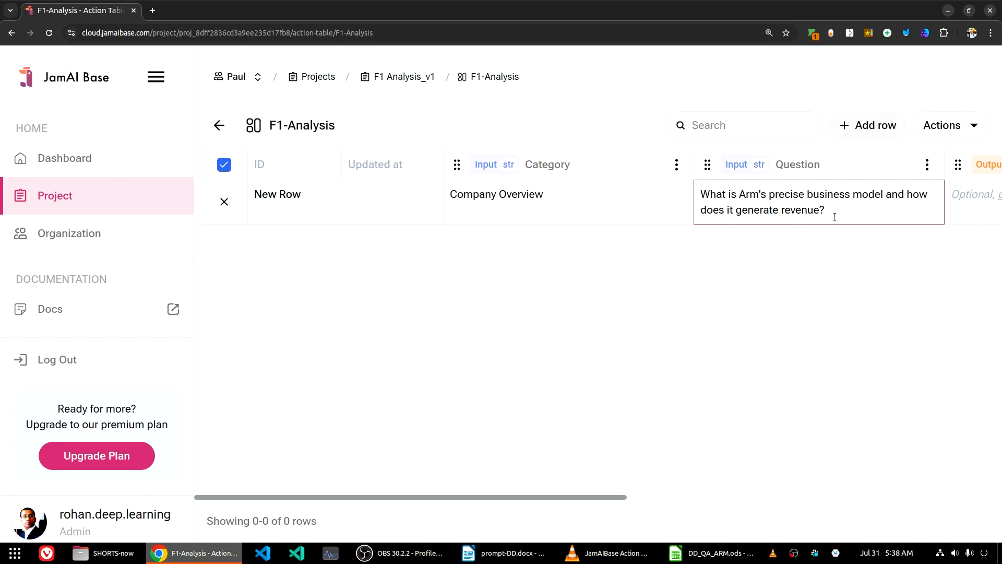
Submit the new business model row to generate its Answer, Notes and Ratings.
{"action": "key", "text": "ctrl+minus"}
{"action": "key", "text": "ctrl+minus"}
{"action": "key", "text": "ctrl+minus"}
{"action": "key", "text": "ctrl+minus"}
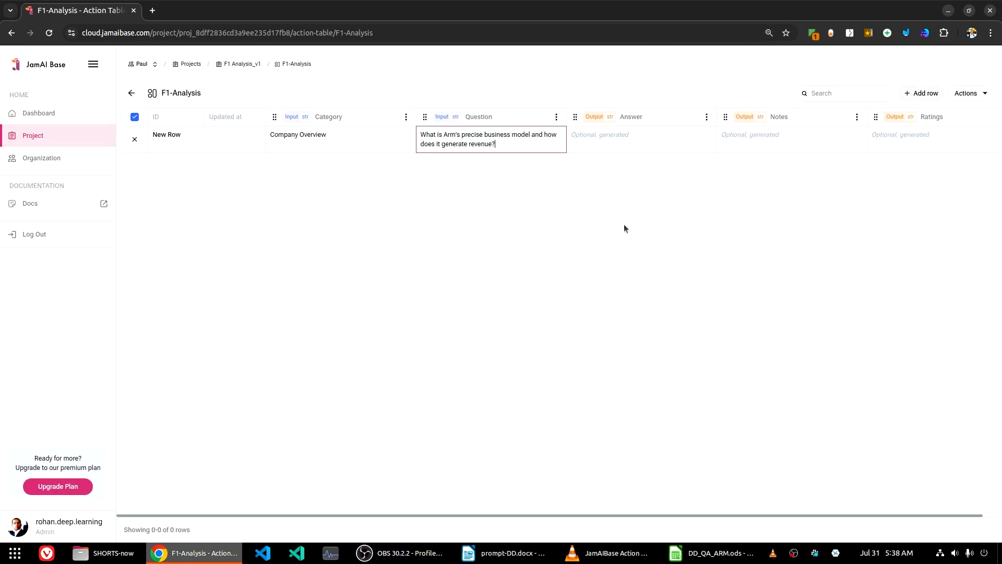
{"action": "key", "text": "Return"}
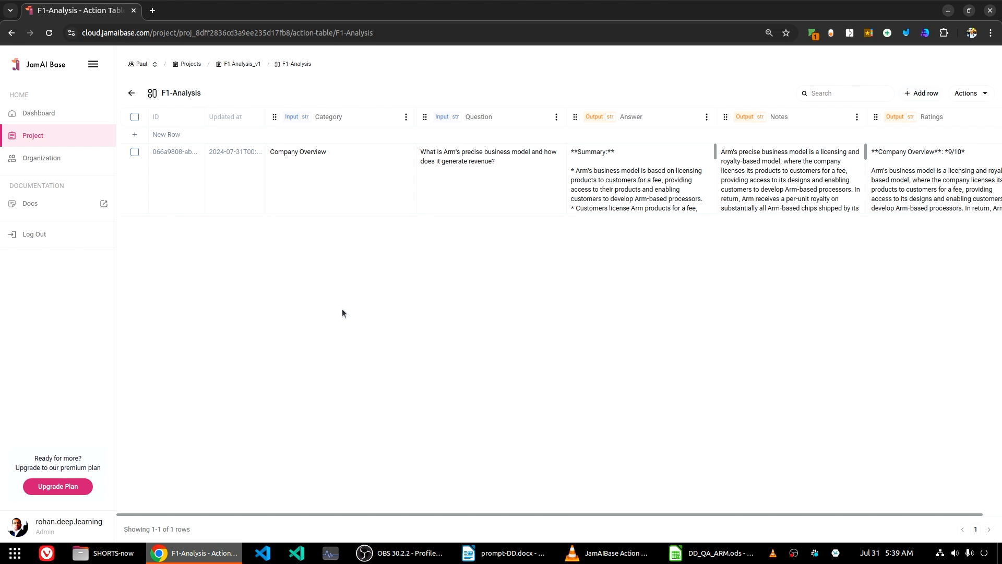
Copy "List the top 5 customers by revenue percentage. What's the concentration risk?" from cell B4 of DD_QA_ARM.ods into a new row's Question field.
{"action": "key", "text": "alt+Tab"}
{"action": "left_click", "coordinate": [250, 180]}
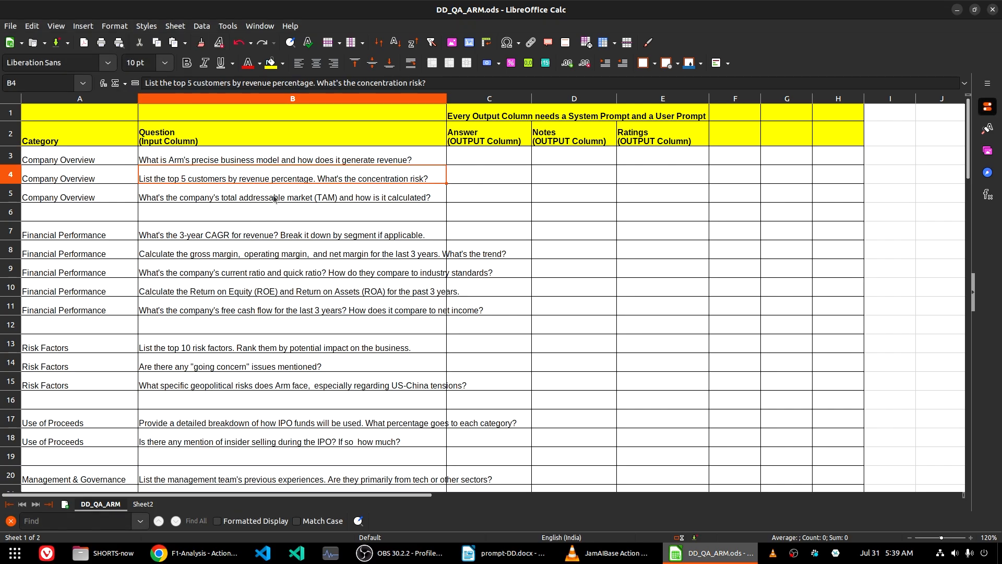
{"action": "left_click", "coordinate": [416, 186]}
{"action": "double_click", "coordinate": [436, 178]}
{"action": "left_click_drag", "start_coordinate": [439, 171], "coordinate": [100, 155]}
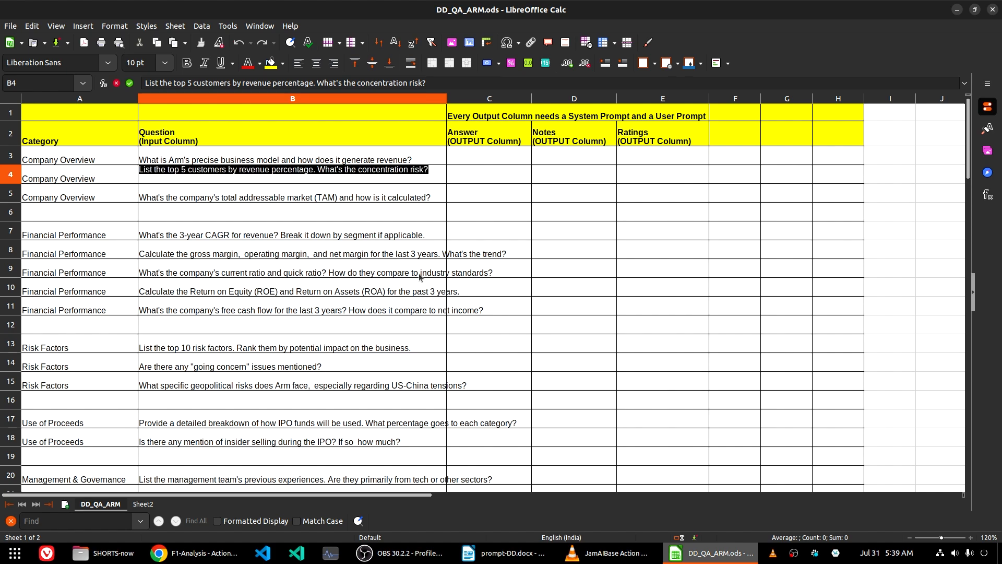
{"action": "key", "text": "alt+Tab"}
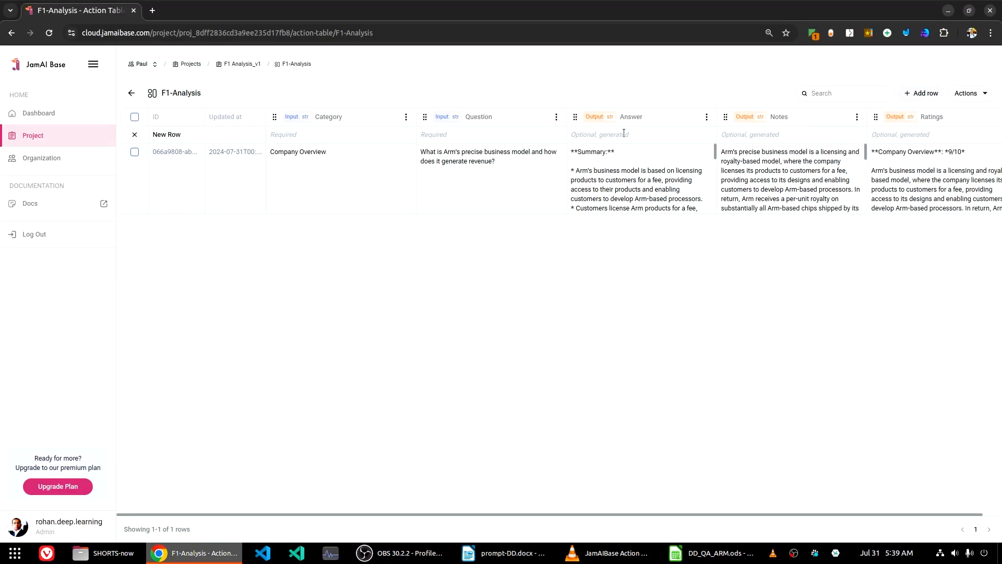
{"action": "left_click", "coordinate": [461, 133]}
{"action": "key", "text": "ctrl+v"}
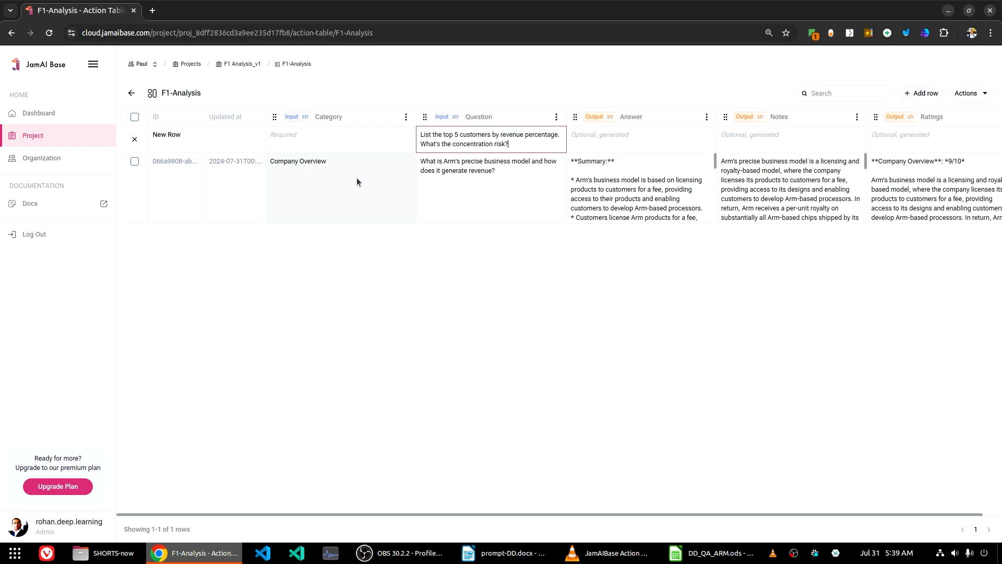
Enter Company Overview as the category of the top 5 customers row and submit the row to generate its outputs.
{"action": "left_click", "coordinate": [352, 139]}
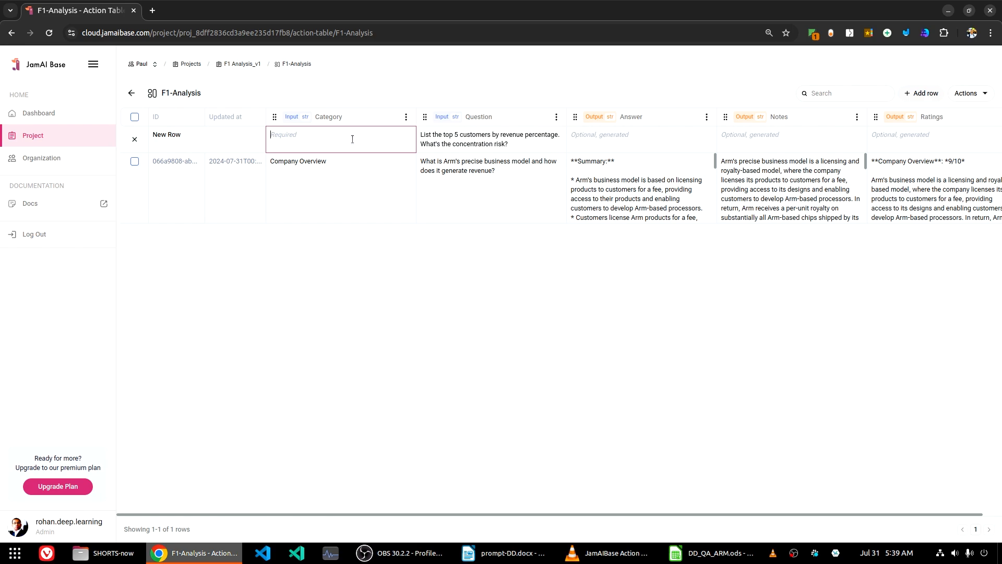
{"action": "type", "text": "Con"}
{"action": "type", "text": "pany O"}
{"action": "type", "text": "verview"}
{"action": "key", "text": "Tab"}
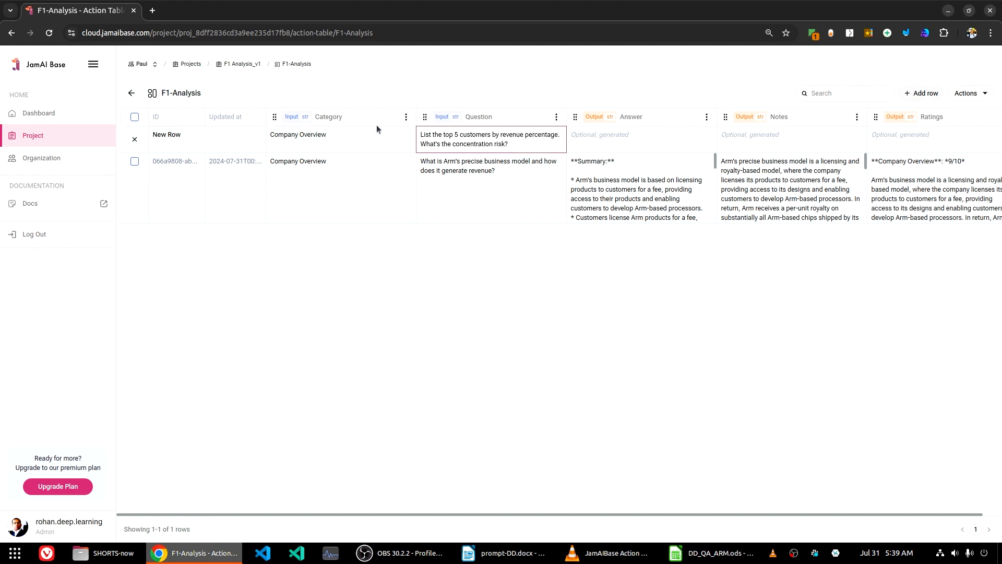
{"action": "key", "text": "Return"}
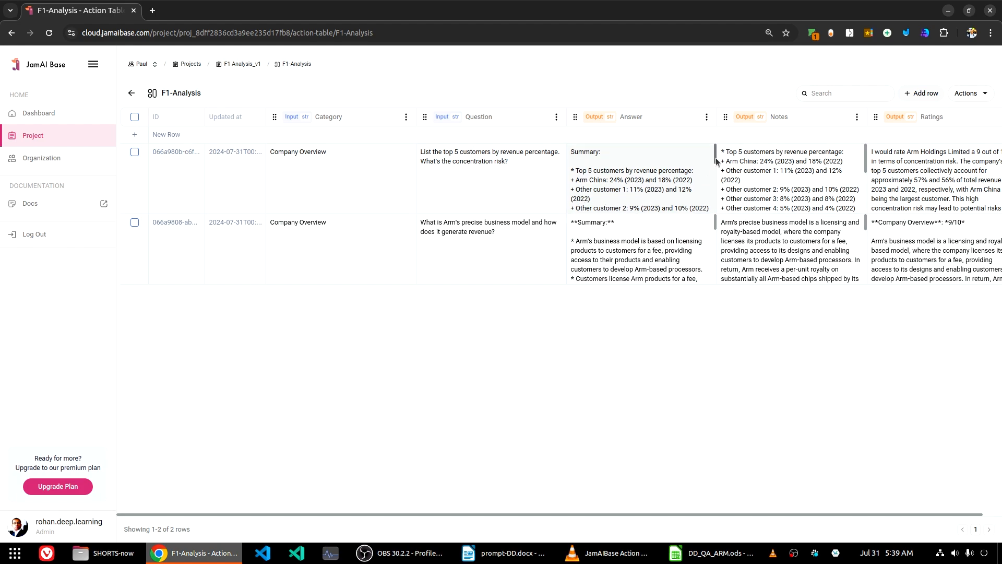
Read through the generated Answer and Notes of the top 5 customers row.
{"action": "scroll", "coordinate": [713, 190], "scroll_direction": "down", "scroll_amount": 4}
{"action": "scroll", "coordinate": [714, 192], "scroll_direction": "up", "scroll_amount": 5}
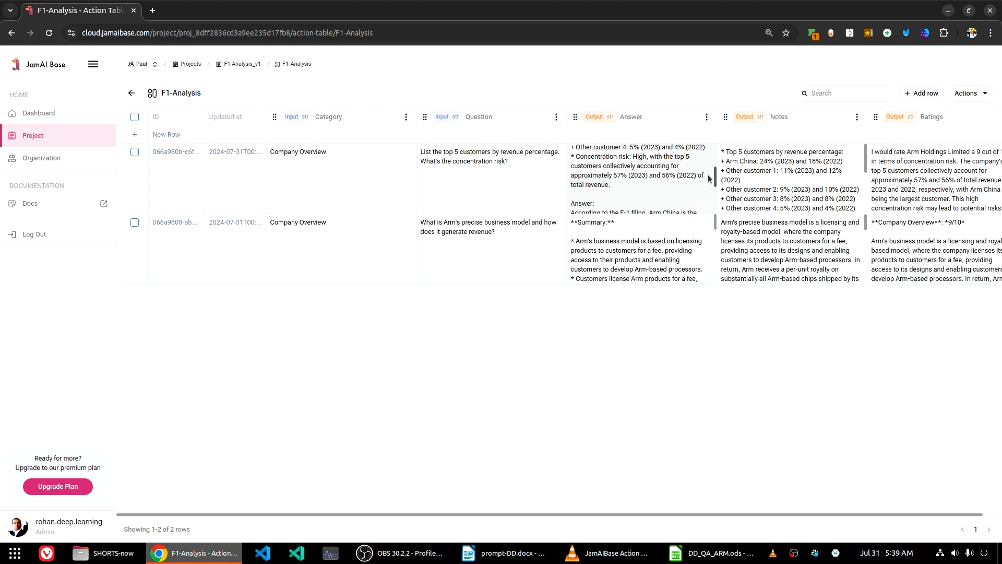
{"action": "scroll", "coordinate": [863, 167], "scroll_direction": "down", "scroll_amount": 5}
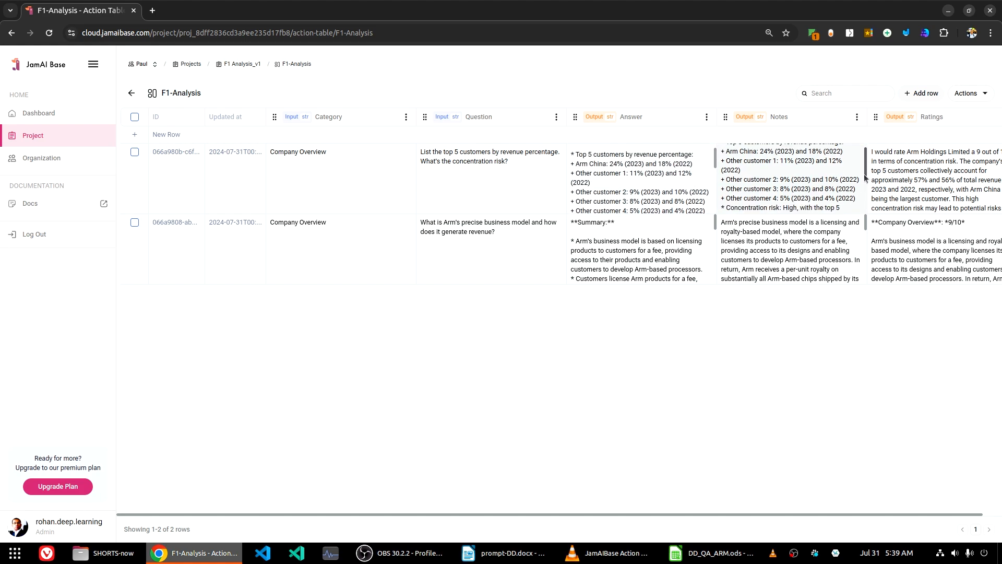
{"action": "scroll", "coordinate": [860, 156], "scroll_direction": "up", "scroll_amount": 5}
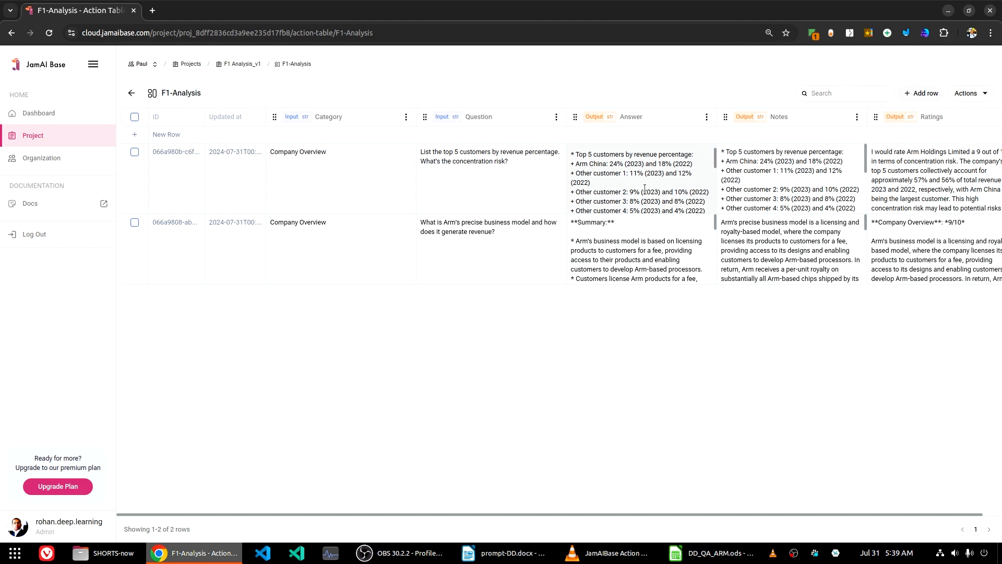
{"action": "scroll", "coordinate": [671, 202], "scroll_direction": "up", "scroll_amount": 1}
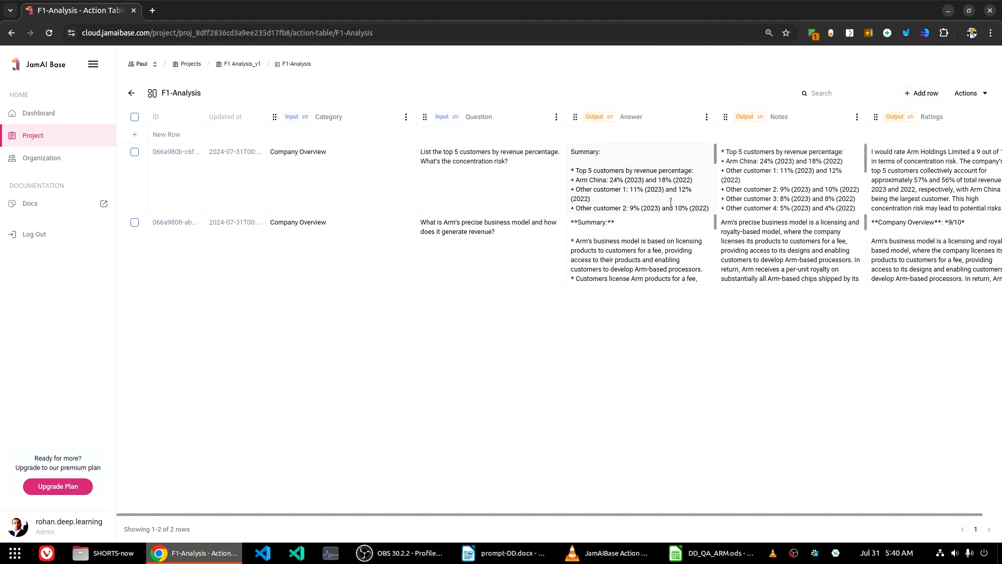
{"action": "scroll", "coordinate": [670, 202], "scroll_direction": "down", "scroll_amount": 3}
{"action": "scroll", "coordinate": [671, 204], "scroll_direction": "up", "scroll_amount": 3}
{"action": "scroll", "coordinate": [671, 205], "scroll_direction": "down", "scroll_amount": 5}
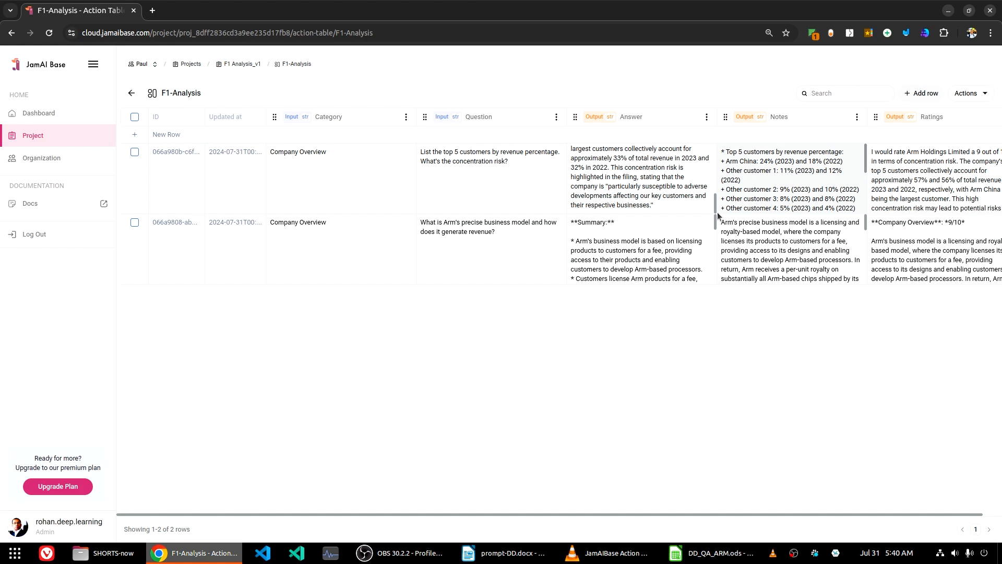
{"action": "scroll", "coordinate": [710, 166], "scroll_direction": "up", "scroll_amount": 5}
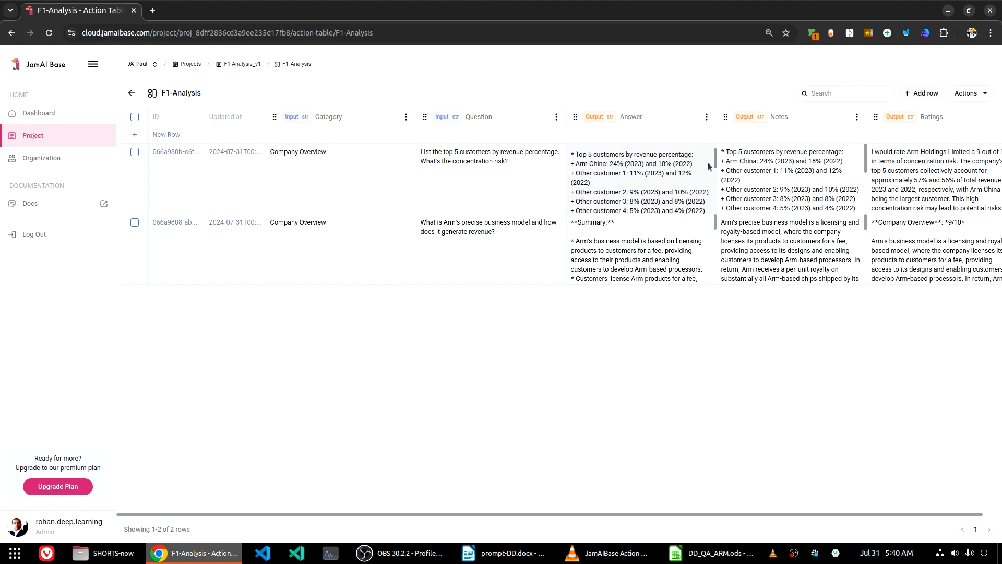
{"action": "scroll", "coordinate": [860, 195], "scroll_direction": "down", "scroll_amount": 5}
{"action": "scroll", "coordinate": [860, 195], "scroll_direction": "up", "scroll_amount": 5}
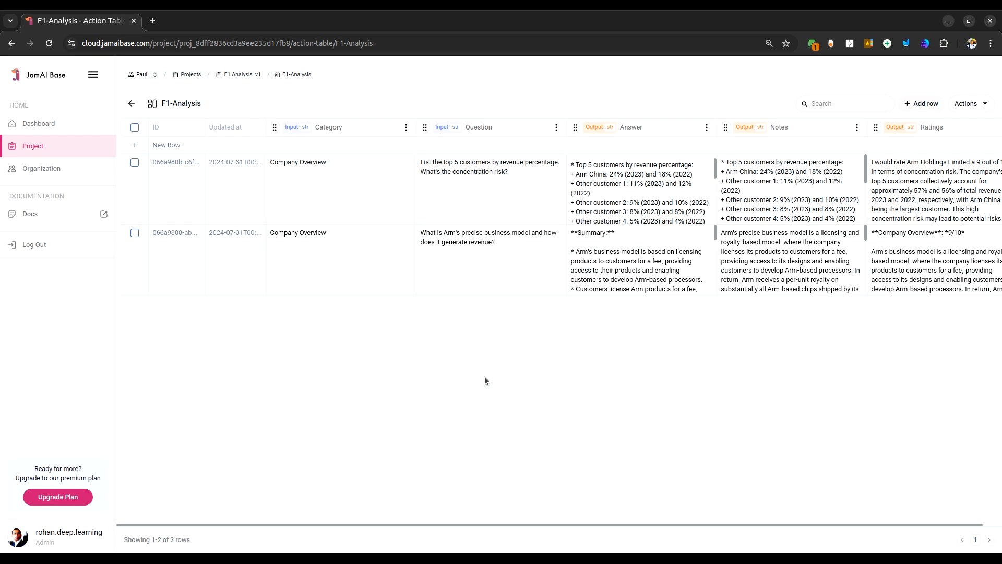
Set the Answer column's model to ellm/meta-llama/Llama-3-70B-Instruct and save the column settings.
{"action": "key", "text": "ctrl+plus"}
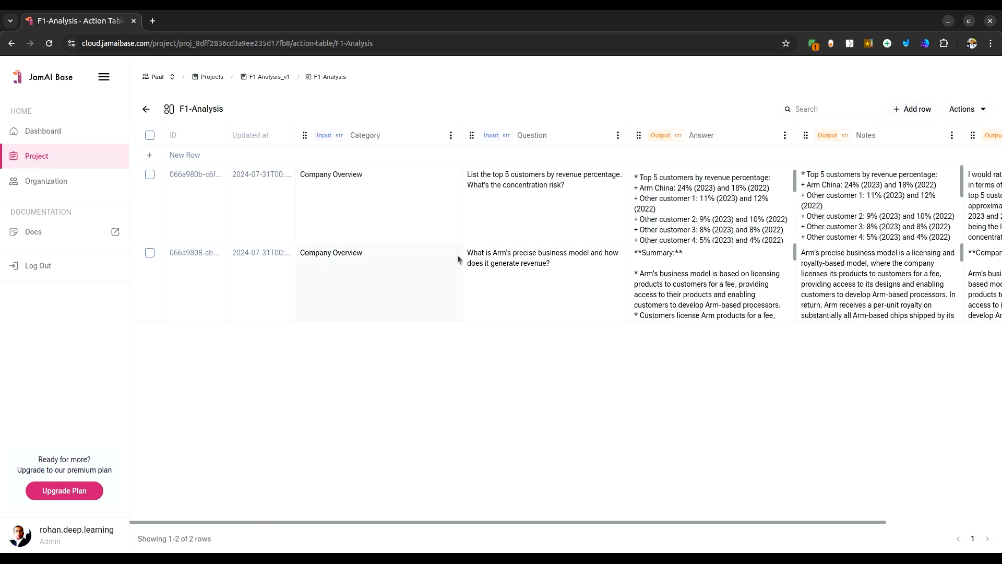
{"action": "left_click", "coordinate": [785, 137]}
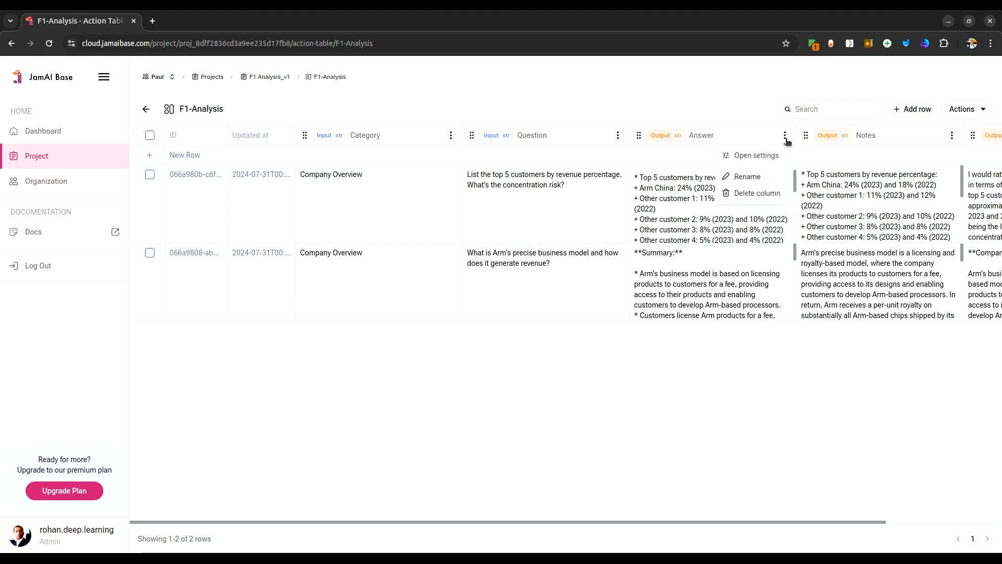
{"action": "left_click", "coordinate": [756, 156]}
{"action": "left_click", "coordinate": [213, 316]}
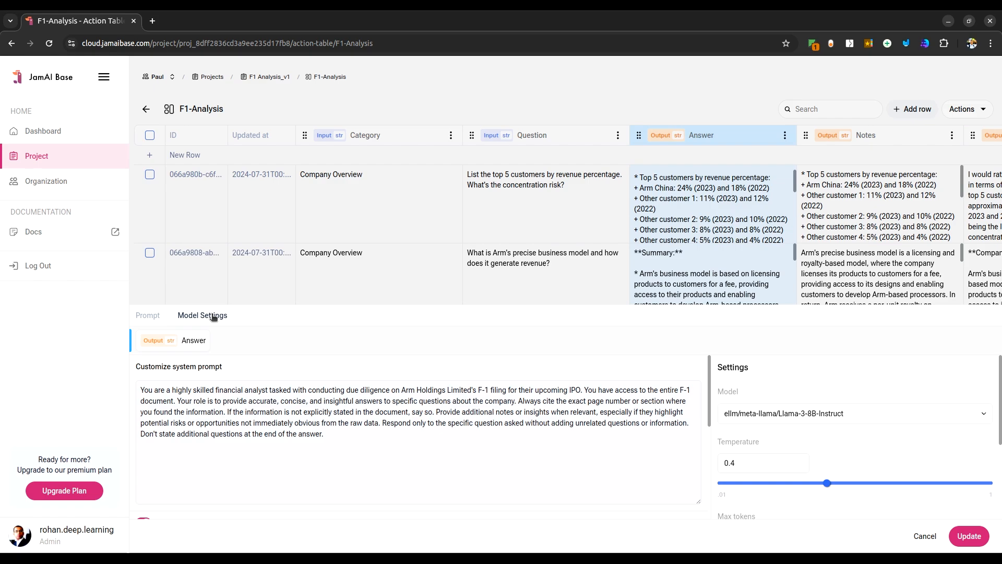
{"action": "left_click", "coordinate": [838, 416]}
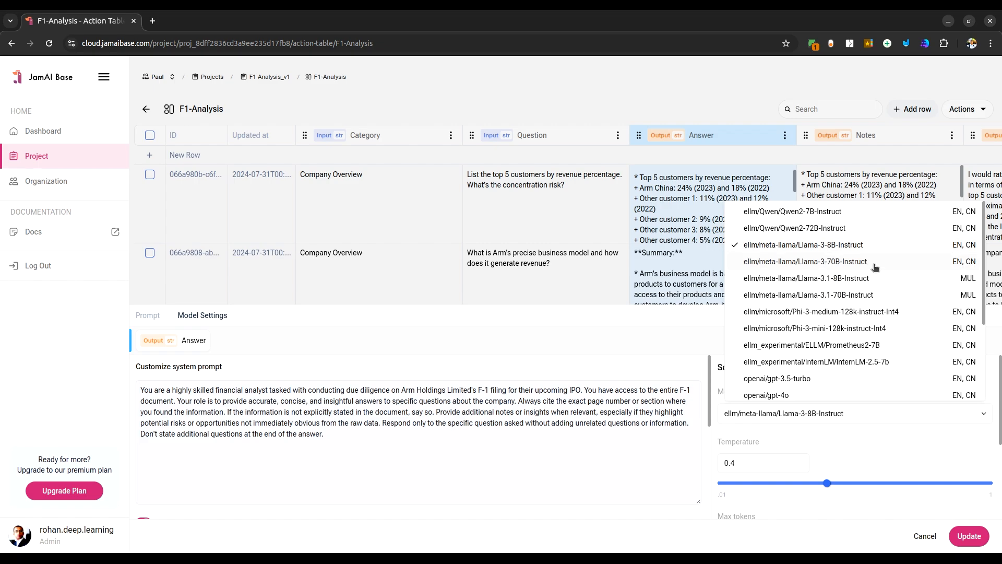
{"action": "left_click", "coordinate": [857, 266]}
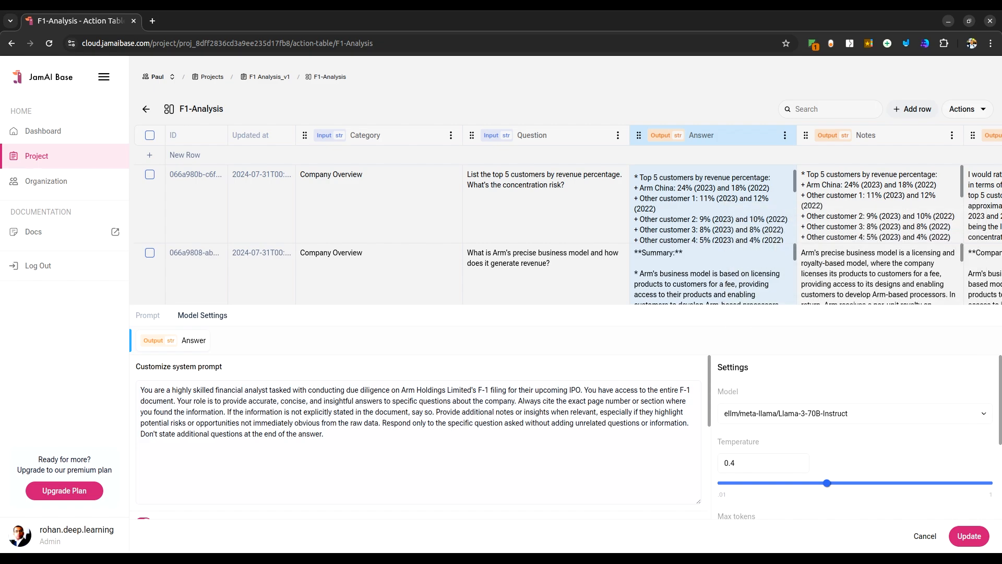
{"action": "left_click", "coordinate": [969, 536]}
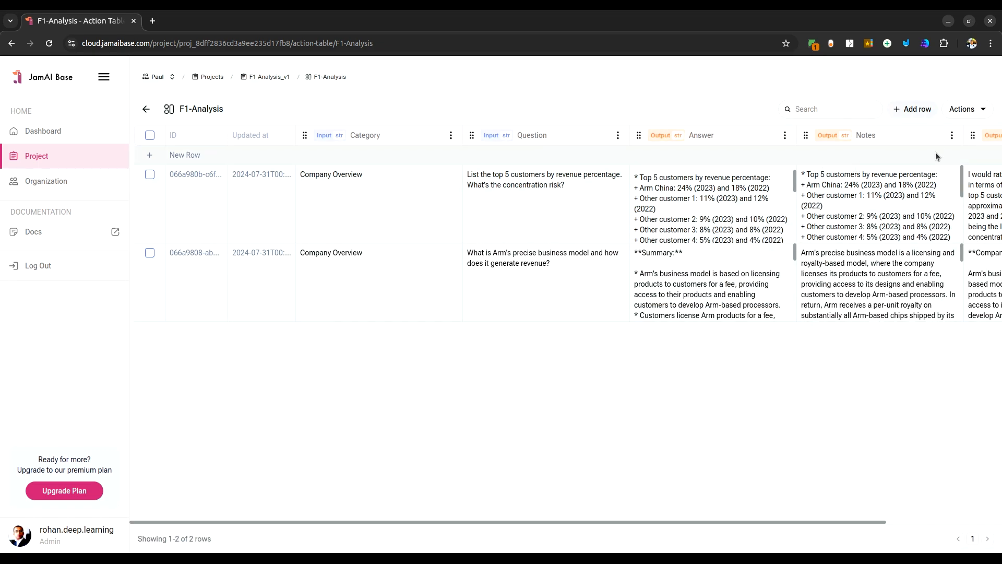
Change the Notes column's model to ellm/meta-llama/Llama-3-70B-Instruct and update the column.
{"action": "left_click", "coordinate": [952, 135]}
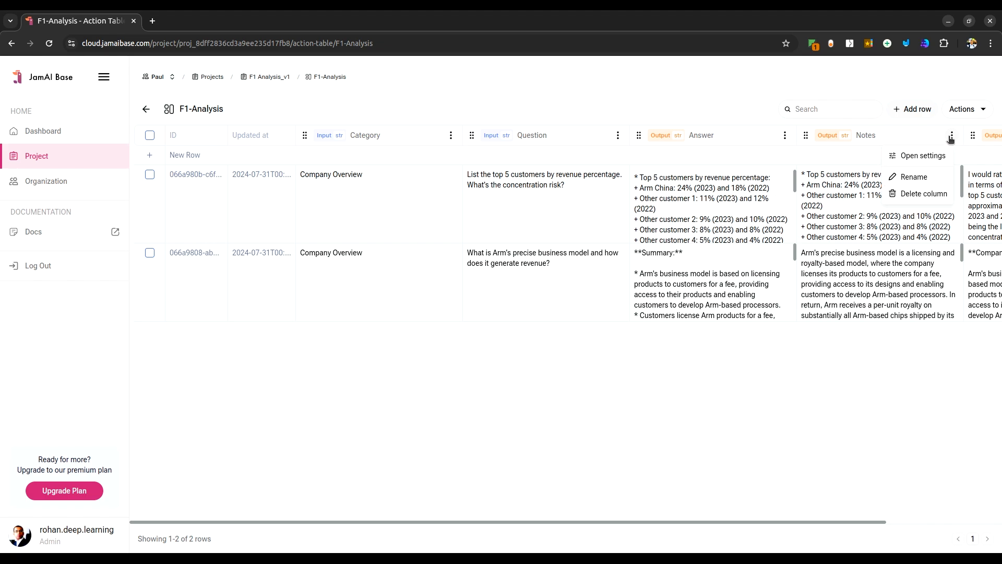
{"action": "left_click", "coordinate": [929, 159]}
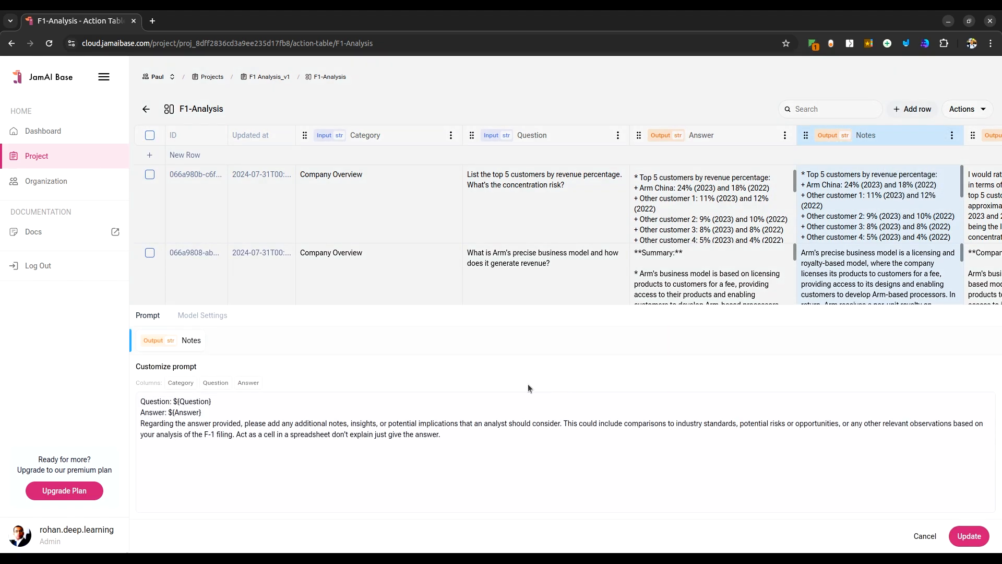
{"action": "left_click", "coordinate": [201, 316]}
{"action": "left_click", "coordinate": [819, 411]}
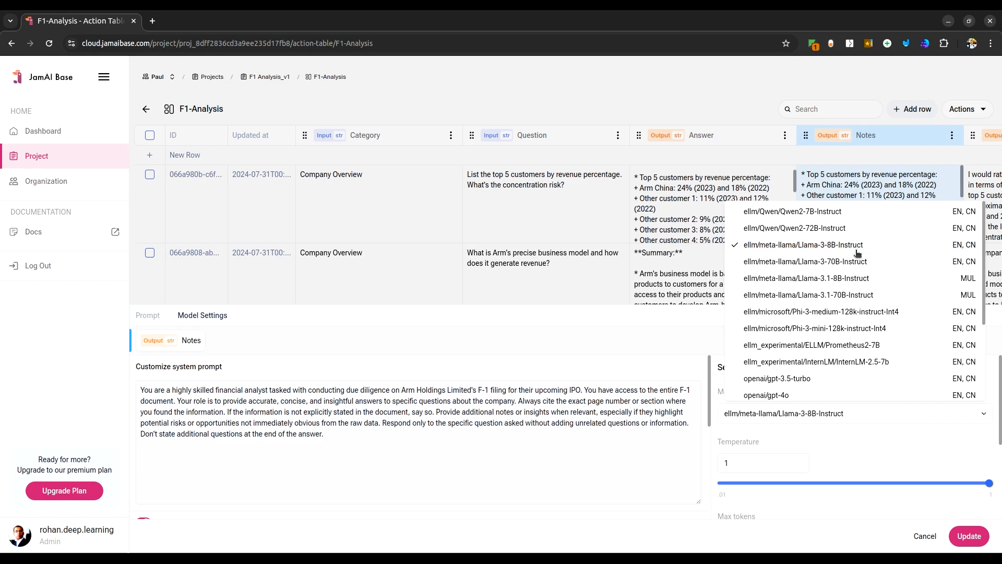
{"action": "left_click", "coordinate": [856, 261]}
{"action": "left_click", "coordinate": [970, 537]}
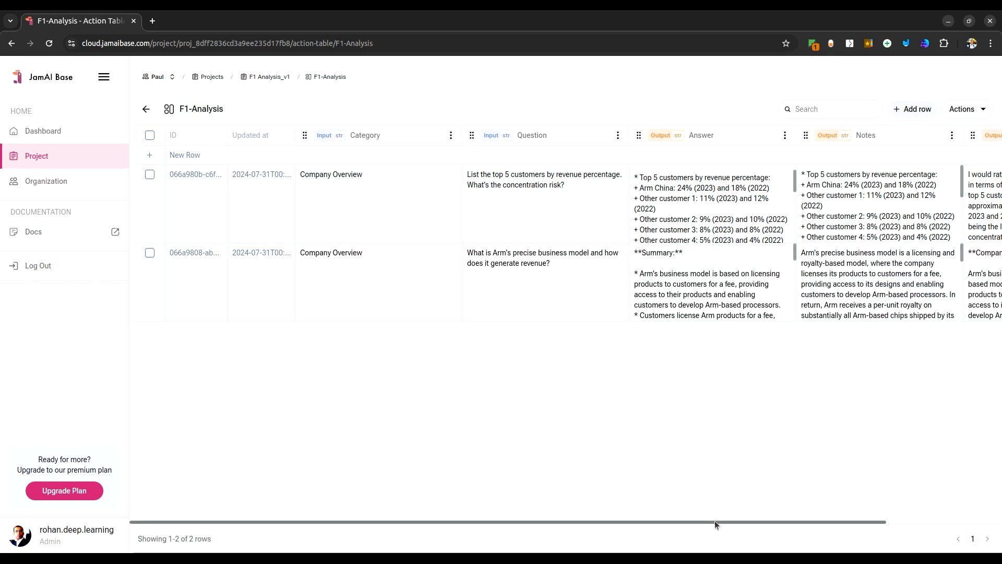
Switch the Ratings column's model to ellm/meta-llama/Llama-3-70B-Instruct and apply the update.
{"action": "left_click_drag", "start_coordinate": [715, 521], "coordinate": [850, 530]}
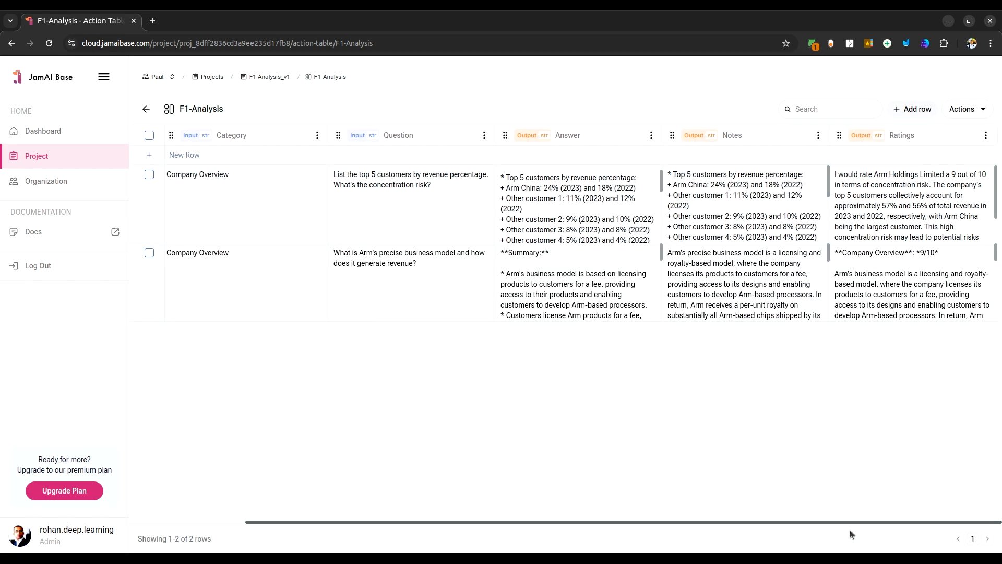
{"action": "left_click", "coordinate": [986, 136]}
{"action": "left_click", "coordinate": [947, 162]}
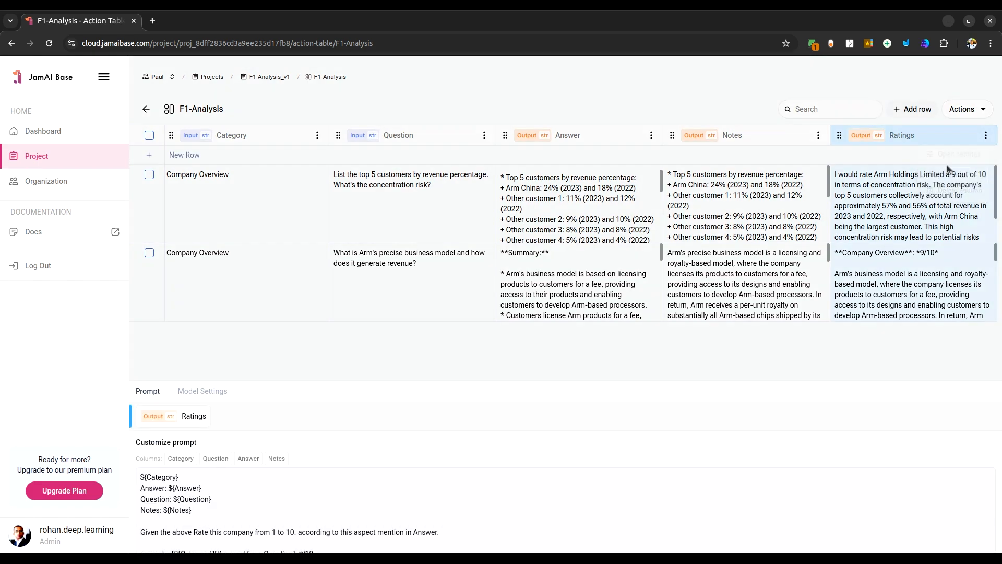
{"action": "left_click", "coordinate": [222, 314]}
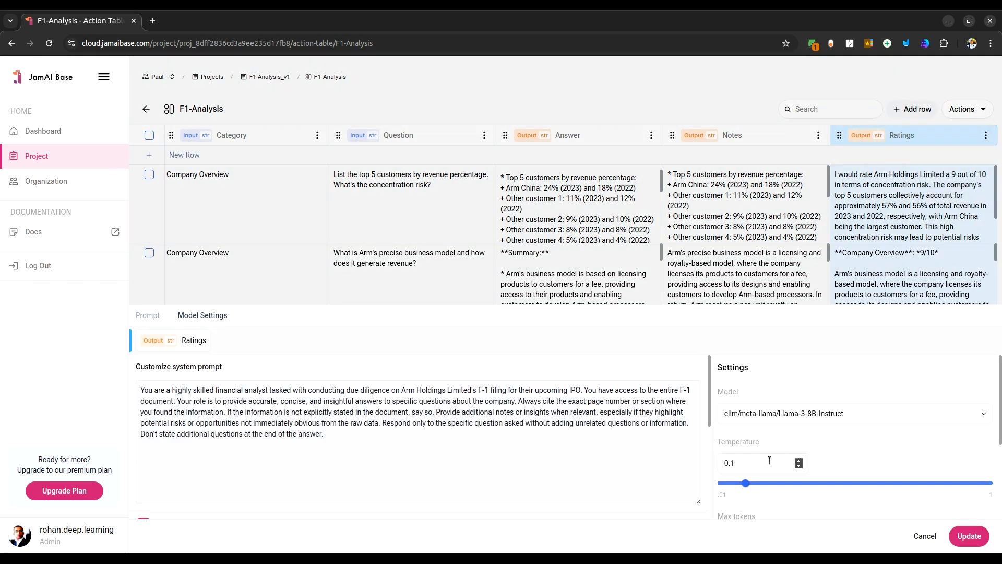
{"action": "left_click", "coordinate": [862, 417]}
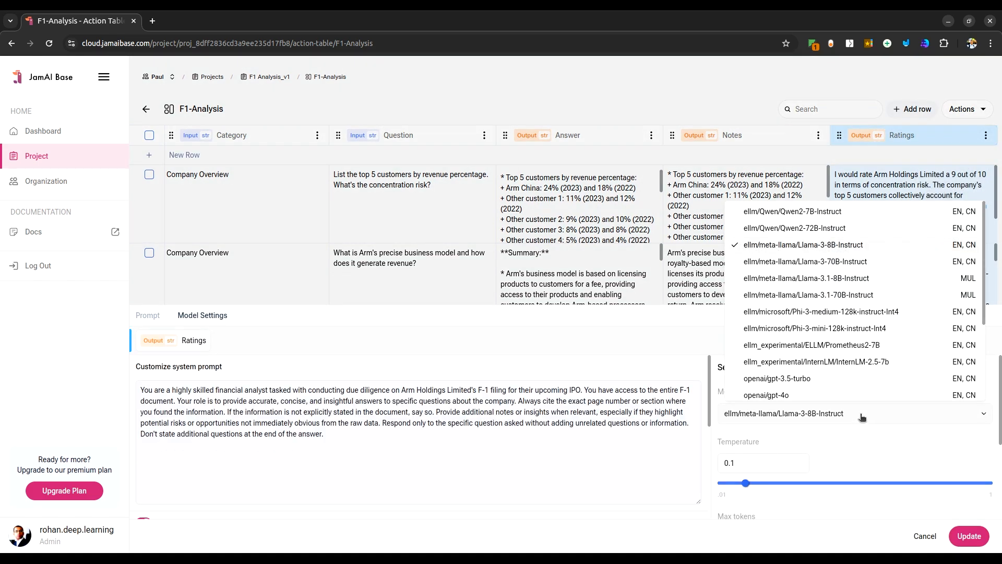
{"action": "left_click", "coordinate": [877, 262]}
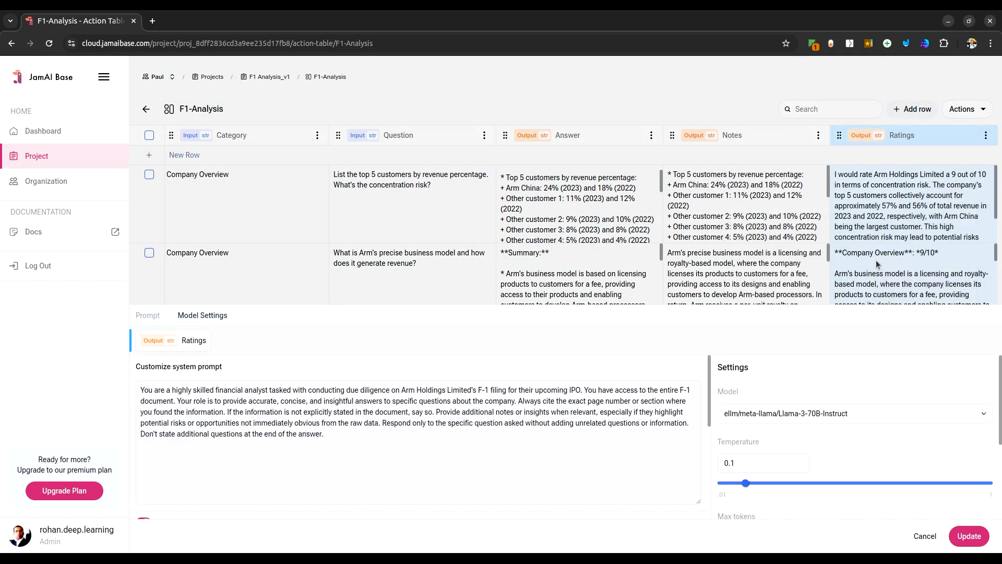
{"action": "left_click", "coordinate": [969, 536]}
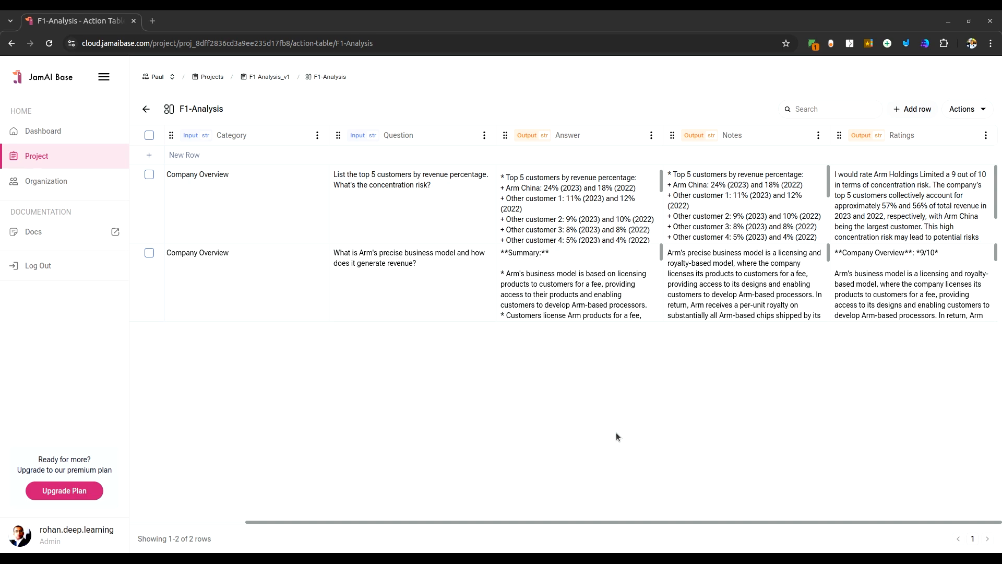
Select both rows of the F1-Analysis table and regenerate their Answer, Notes and Ratings outputs.
{"action": "left_click", "coordinate": [149, 253]}
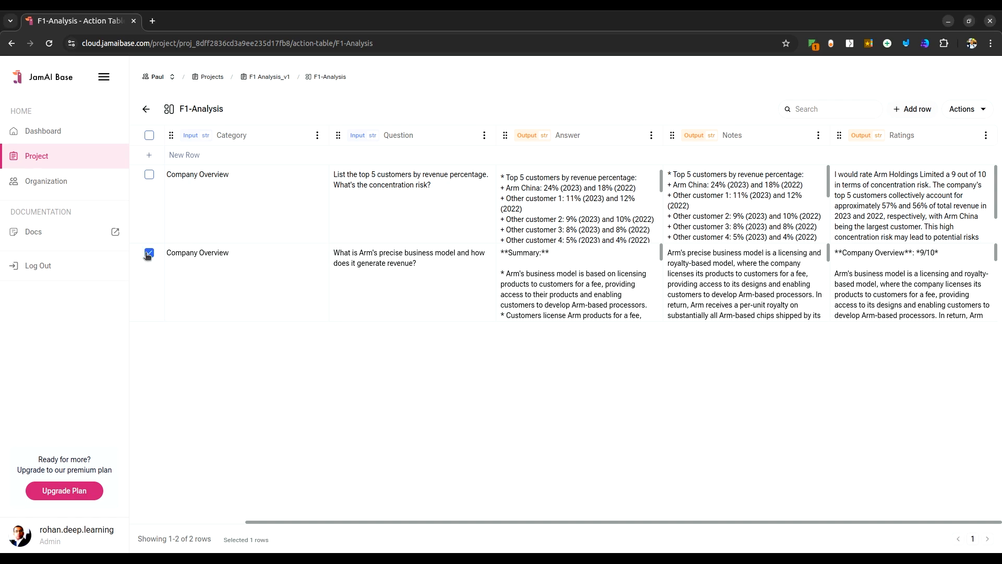
{"action": "left_click", "coordinate": [149, 135]}
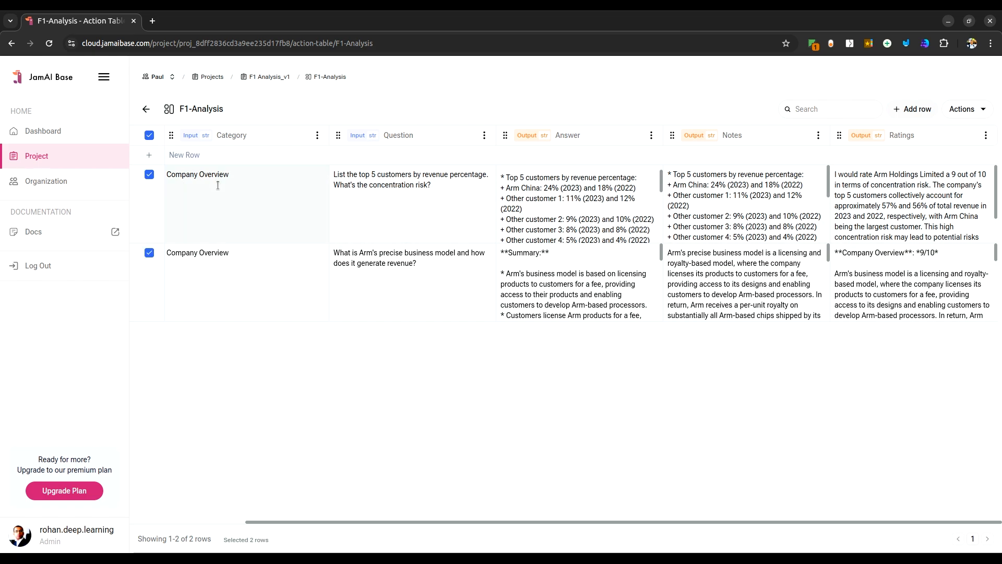
{"action": "left_click", "coordinate": [983, 112]}
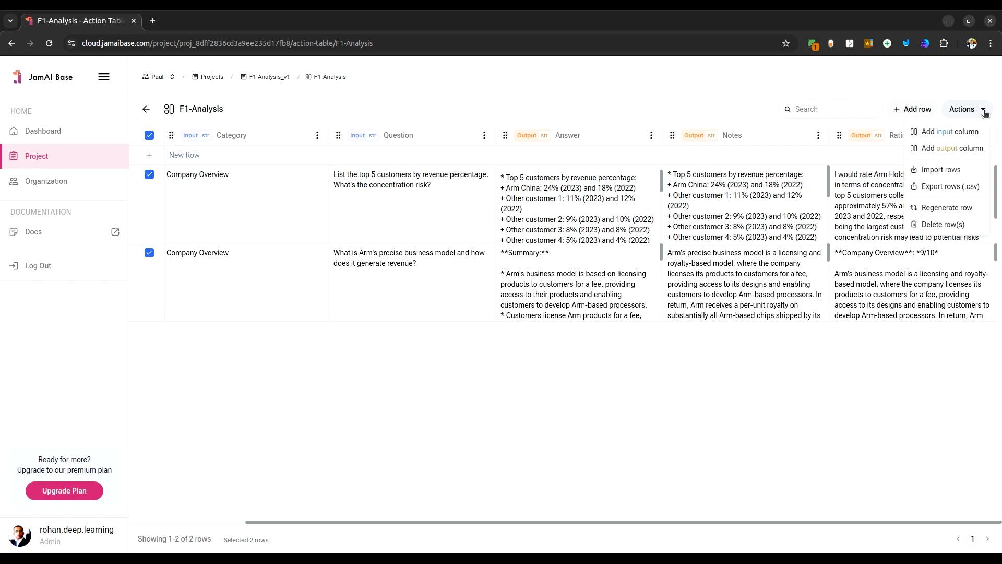
{"action": "left_click", "coordinate": [945, 209]}
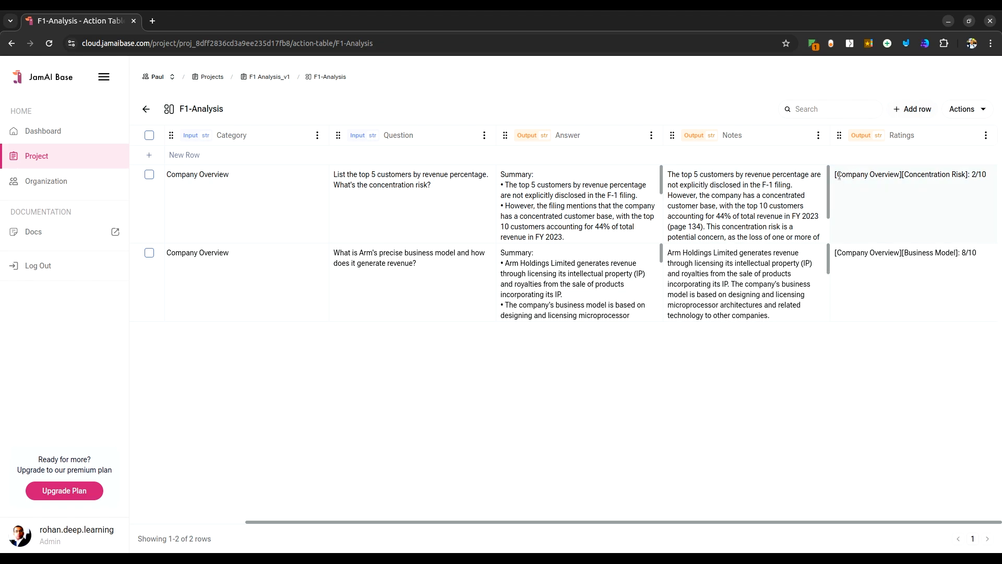
{"action": "left_click", "coordinate": [986, 114]}
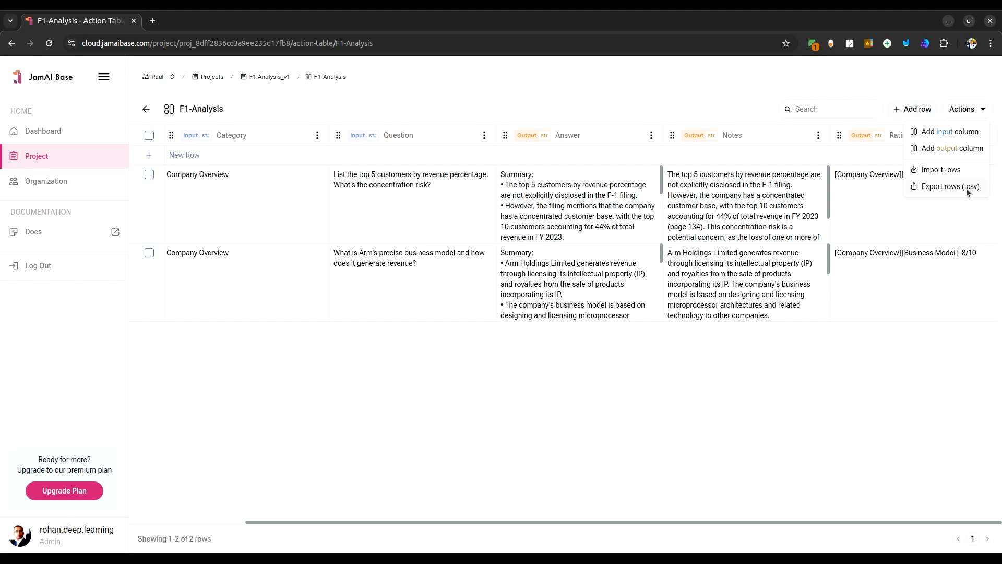
{"action": "left_click", "coordinate": [662, 450]}
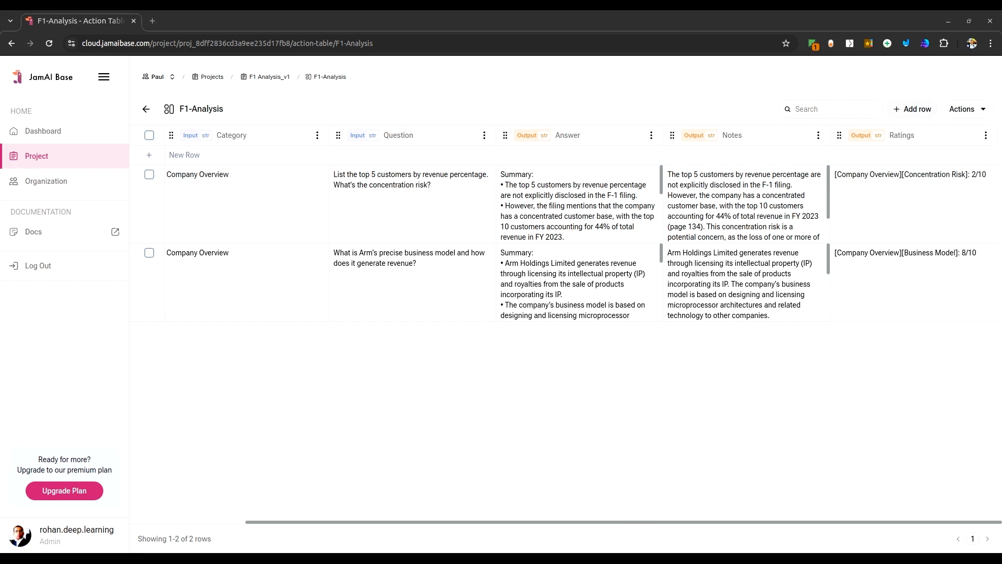
{"action": "left_click", "coordinate": [971, 114]}
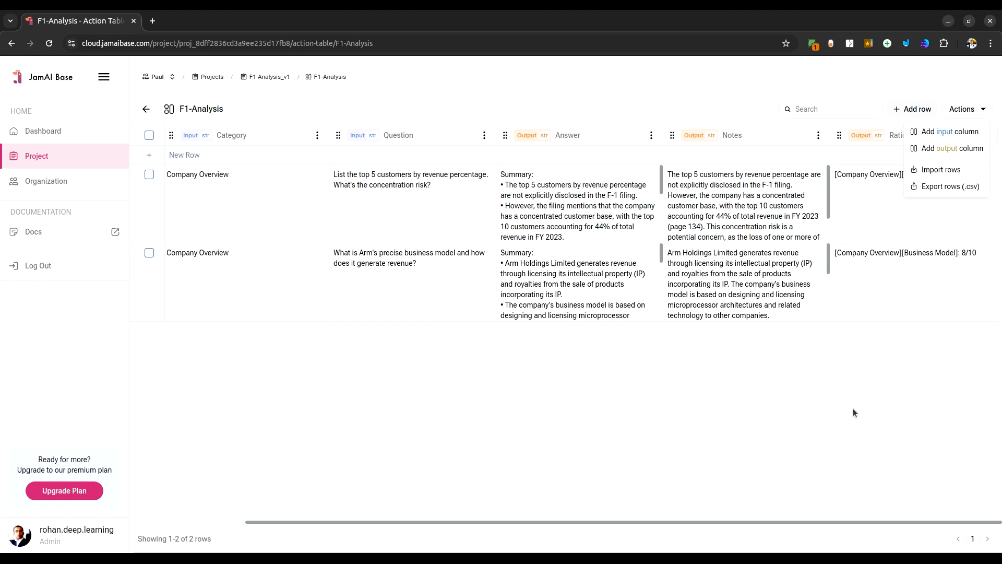
Switch to ARM-due-diligence.ods in LibreOffice Calc and look through its Category, Question, Answer and Notes columns.
{"action": "left_click", "coordinate": [188, 173]}
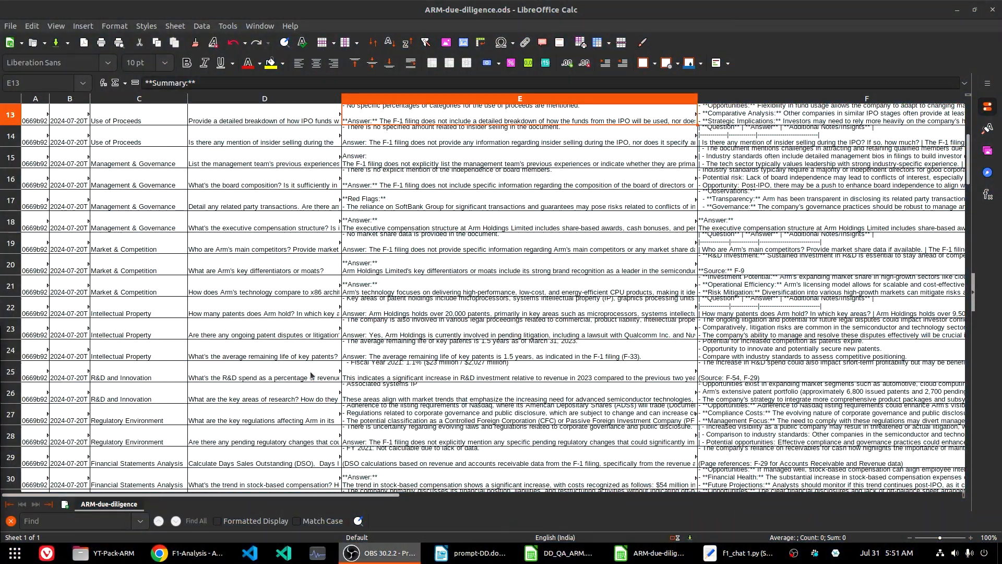
{"action": "scroll", "coordinate": [304, 344], "scroll_direction": "up", "scroll_amount": 4}
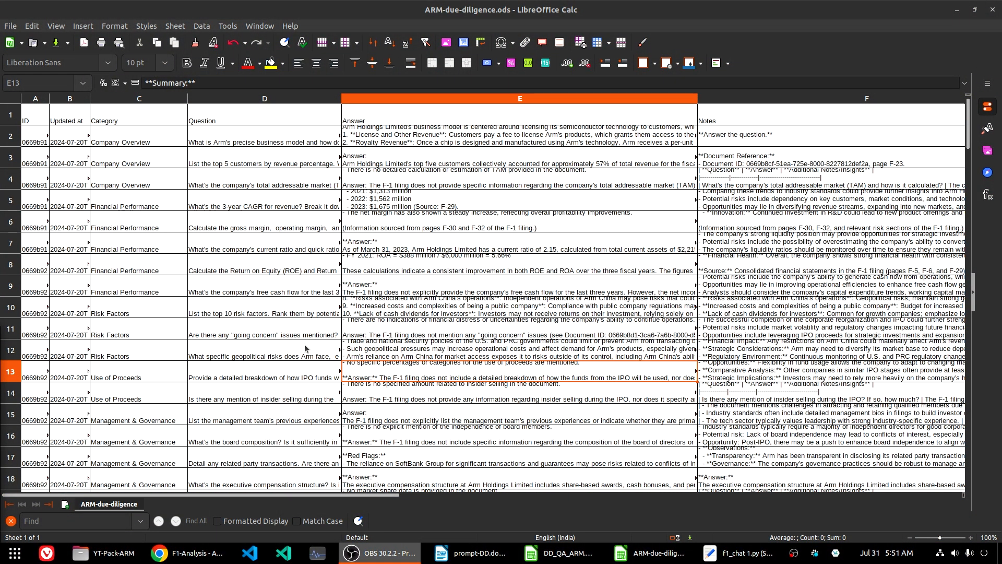
{"action": "scroll", "coordinate": [305, 344], "scroll_direction": "down", "scroll_amount": 20}
{"action": "scroll", "coordinate": [304, 344], "scroll_direction": "up", "scroll_amount": 12}
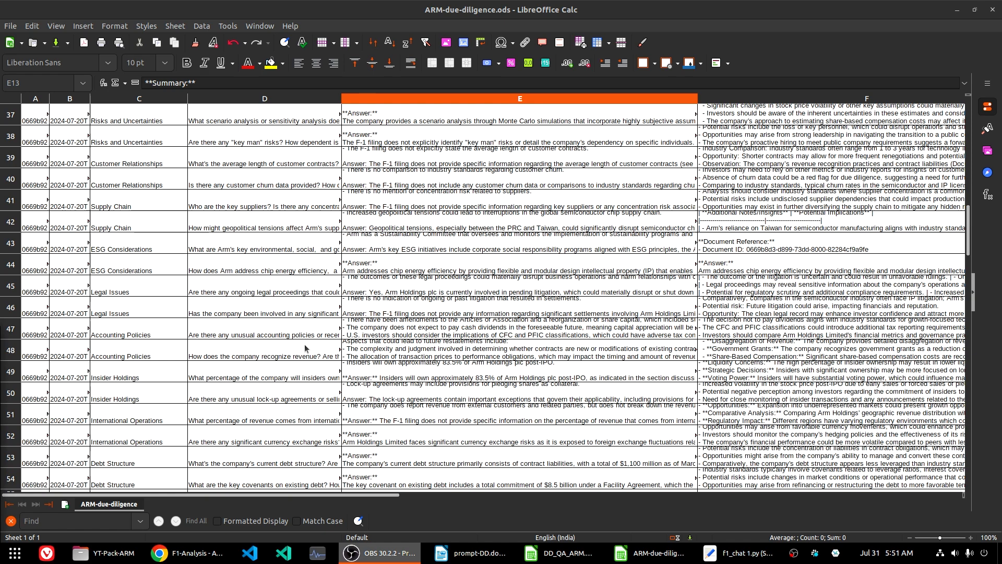
{"action": "scroll", "coordinate": [305, 344], "scroll_direction": "up", "scroll_amount": 12}
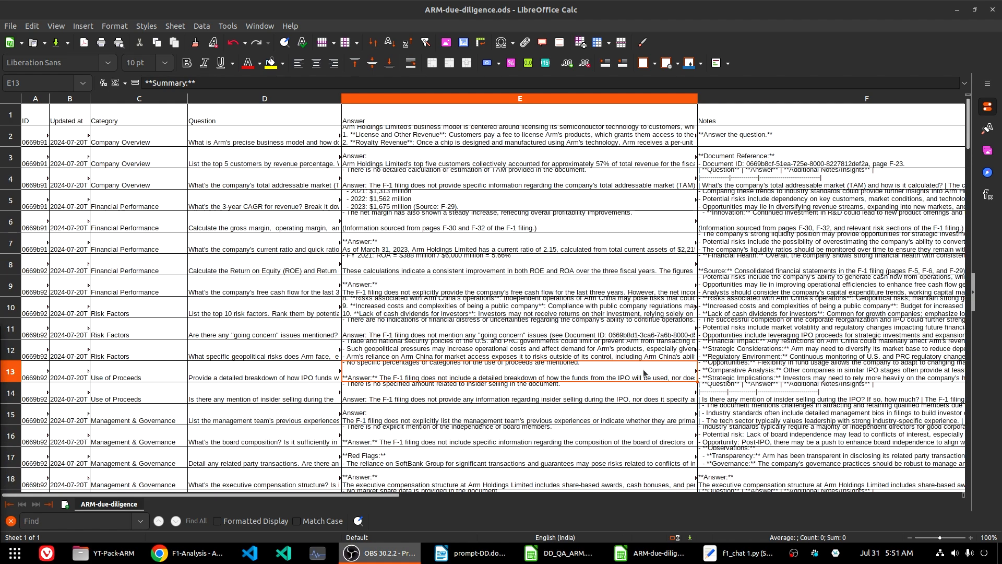
{"action": "left_click", "coordinate": [236, 293]}
{"action": "left_click", "coordinate": [139, 239]}
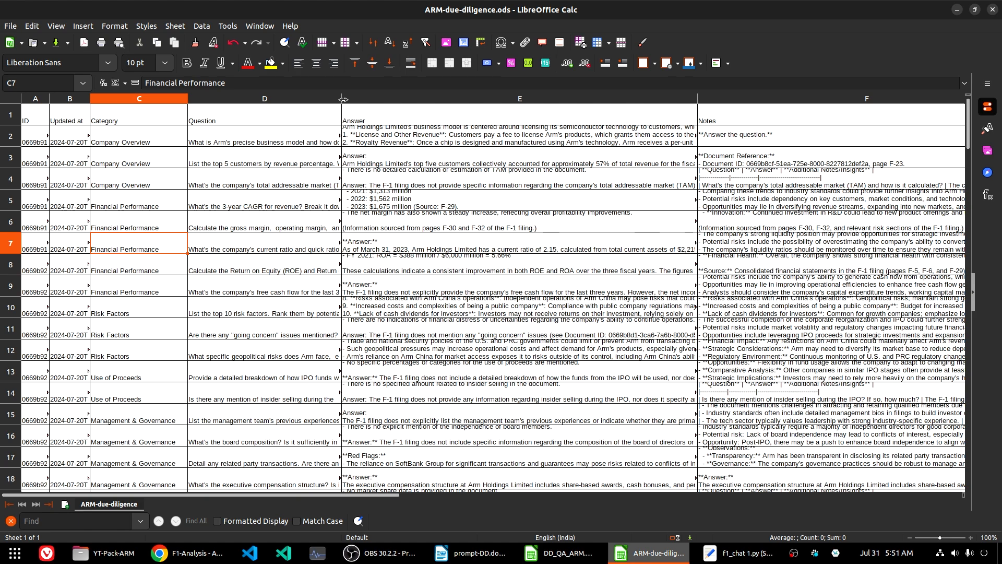
{"action": "left_click", "coordinate": [520, 99]}
{"action": "left_click", "coordinate": [626, 179]}
{"action": "left_click", "coordinate": [670, 212]}
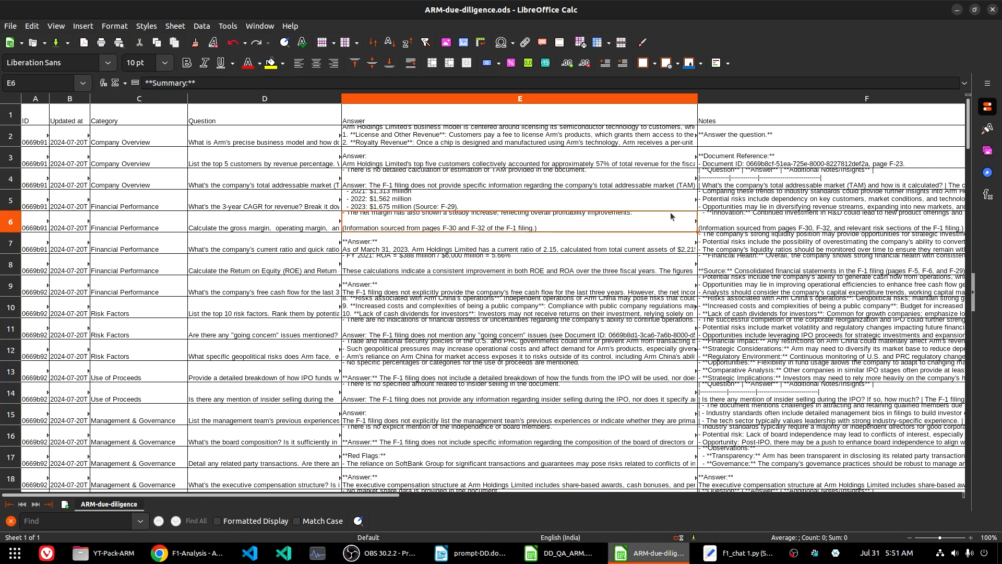
{"action": "left_click", "coordinate": [484, 112]}
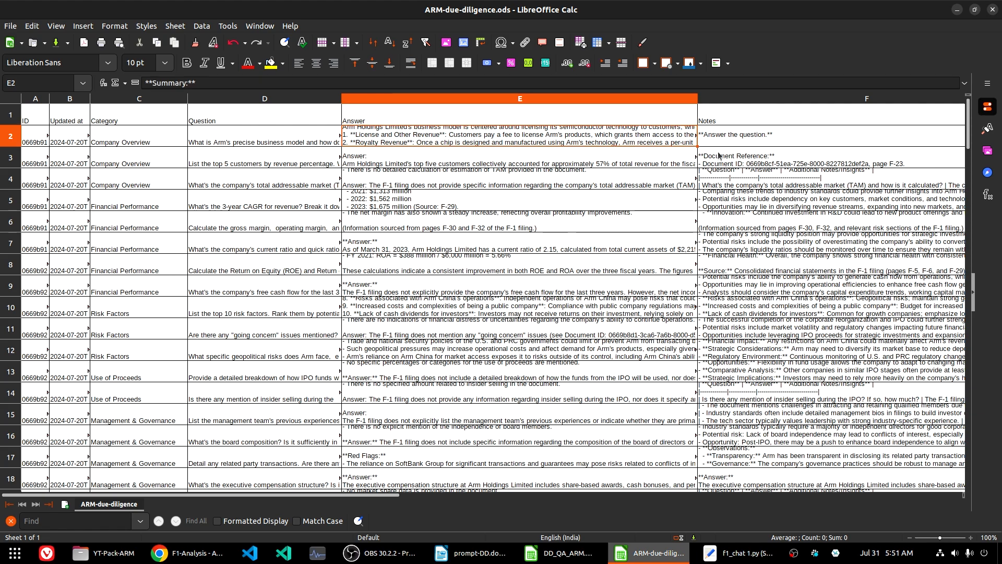
{"action": "left_click", "coordinate": [742, 121]}
{"action": "key", "text": "Right"}
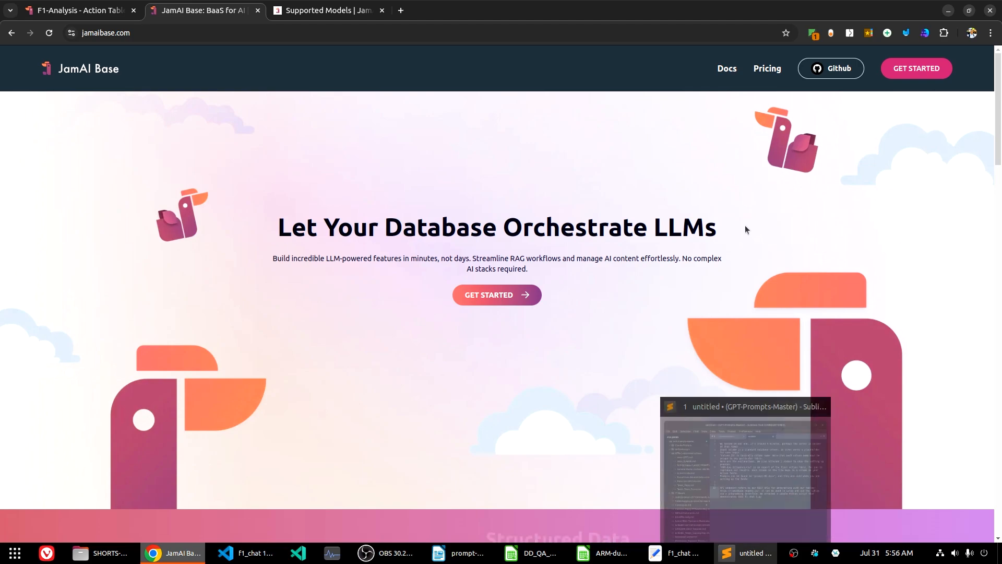
Go to the Supported Models page of the JamAI Base docs in the browser and examine its Chat Models table.
{"action": "left_click", "coordinate": [317, 15]}
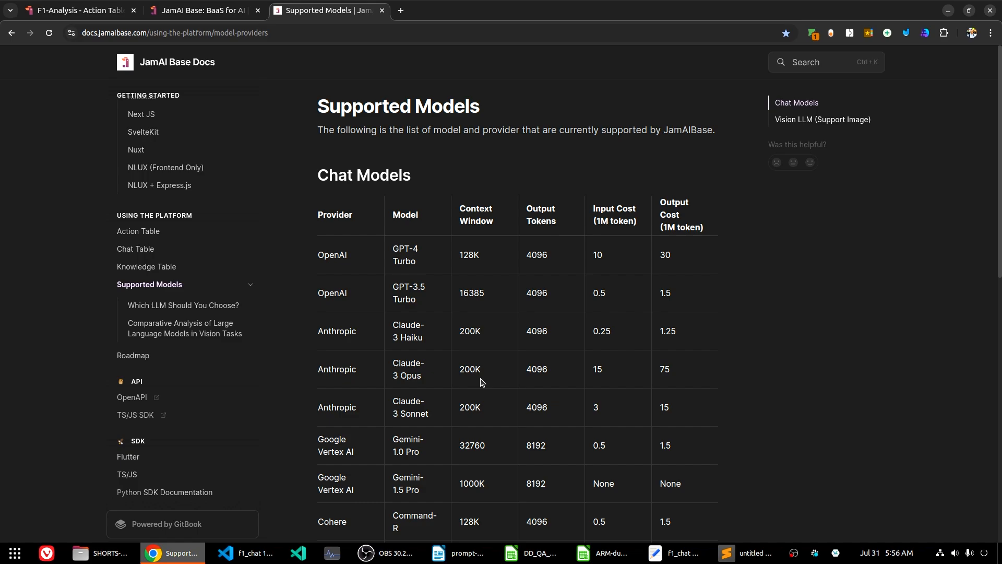
{"action": "scroll", "coordinate": [208, 408], "scroll_direction": "up", "scroll_amount": 3}
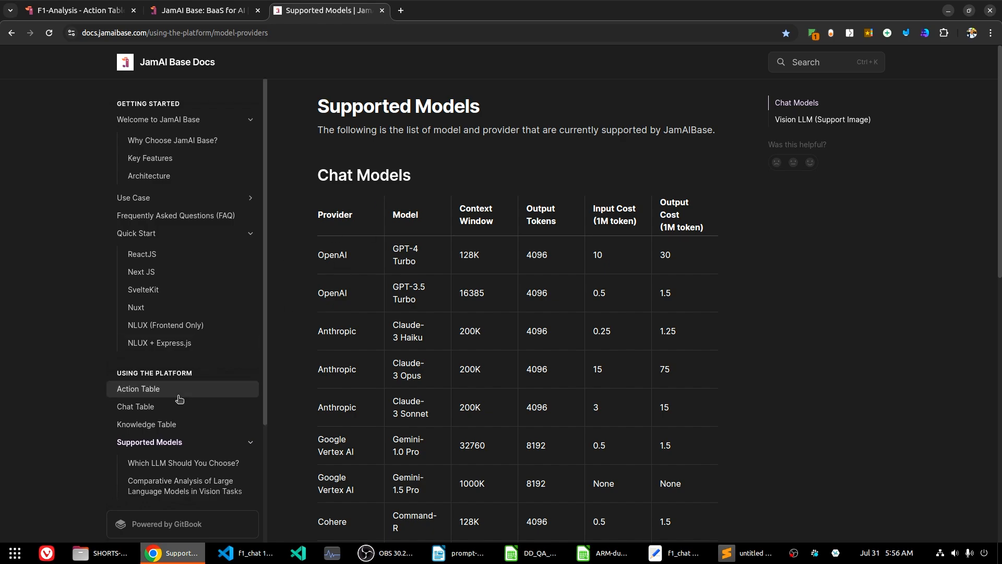
{"action": "scroll", "coordinate": [261, 263], "scroll_direction": "down", "scroll_amount": 3}
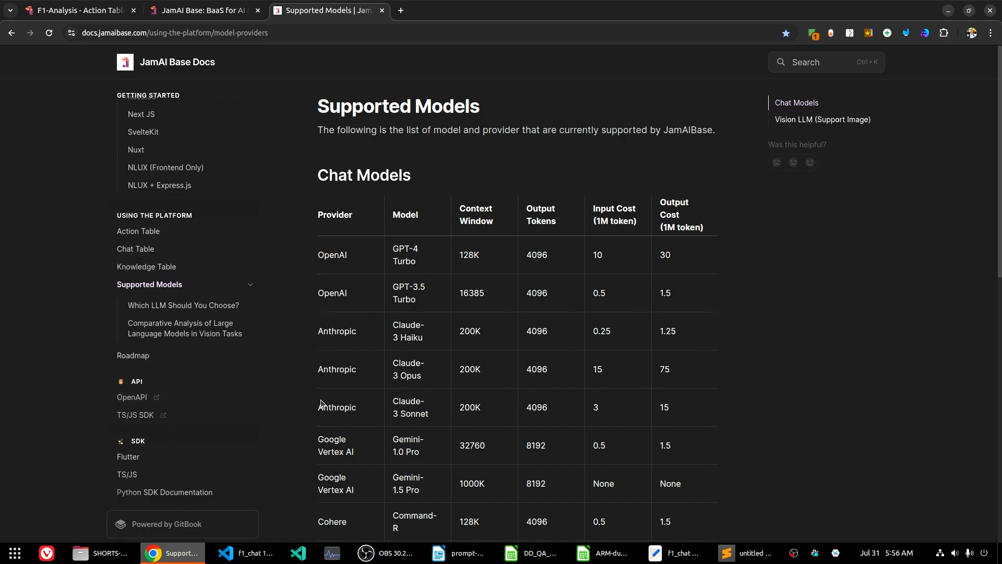
{"action": "scroll", "coordinate": [320, 403], "scroll_direction": "down", "scroll_amount": 5}
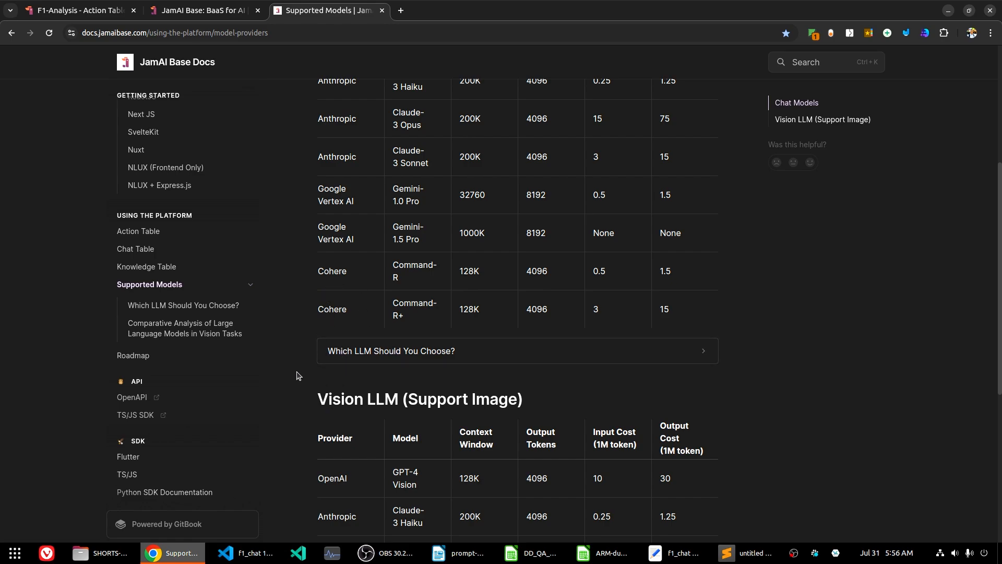
Examine the Vision LLM (Support Image) table on the Supported Models page.
{"action": "scroll", "coordinate": [298, 378], "scroll_direction": "down", "scroll_amount": 5}
{"action": "scroll", "coordinate": [301, 381], "scroll_direction": "down", "scroll_amount": 2}
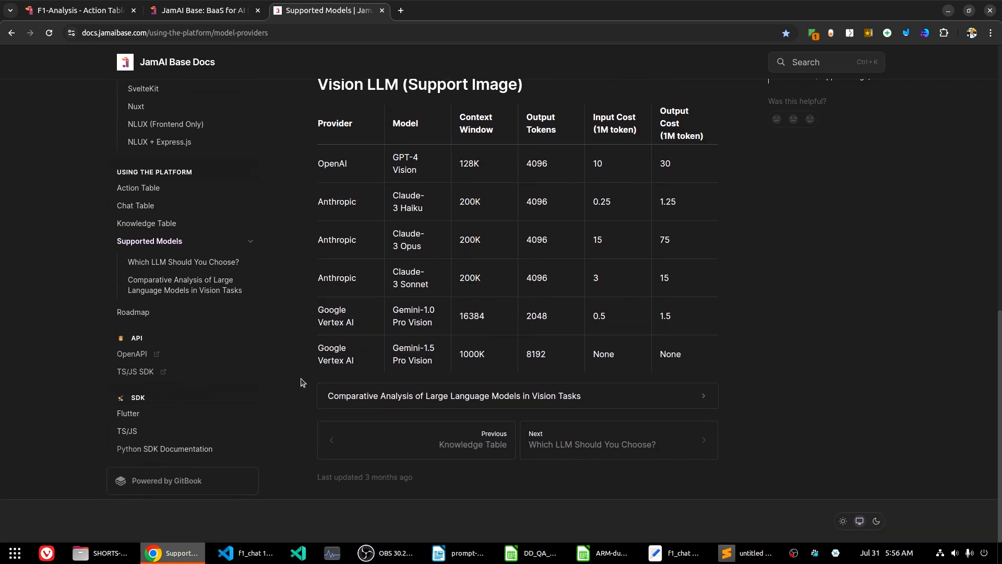
{"action": "scroll", "coordinate": [301, 381], "scroll_direction": "up", "scroll_amount": 12}
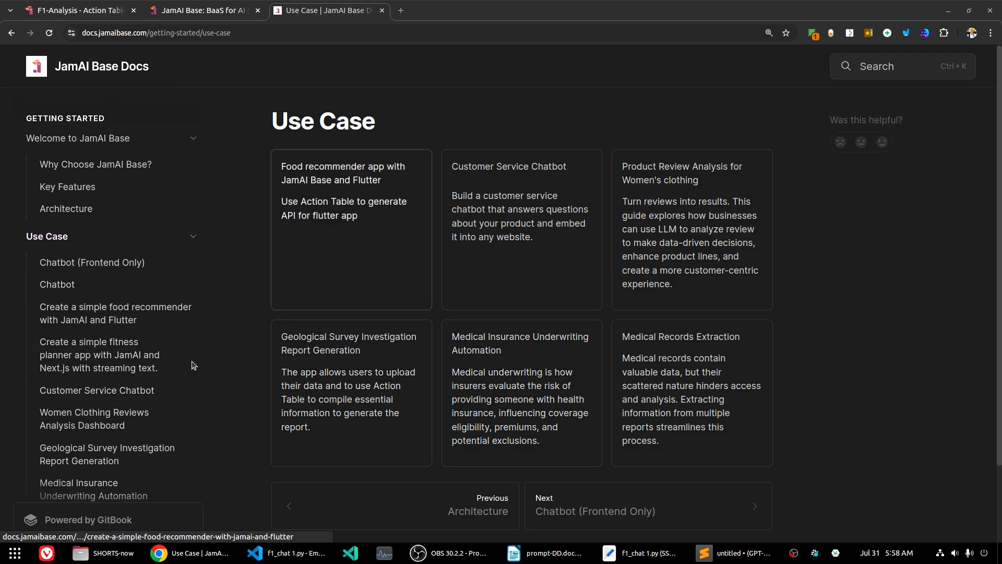
Open the fitness planner use case built with JamAI and Next.js and look through its Action Table setup.
{"action": "left_click", "coordinate": [96, 363]}
{"action": "left_click", "coordinate": [96, 363]}
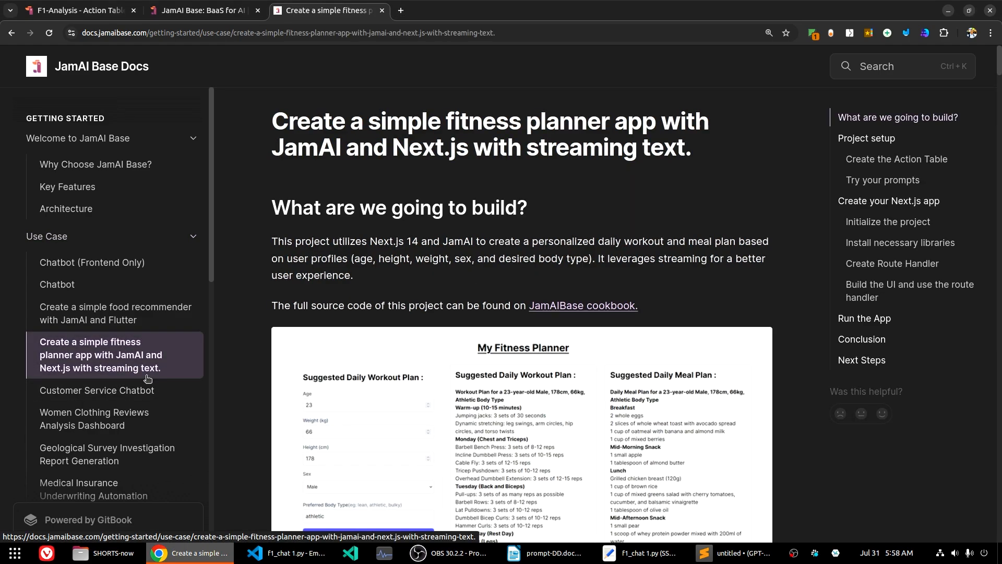
{"action": "scroll", "coordinate": [581, 282], "scroll_direction": "down", "scroll_amount": 15}
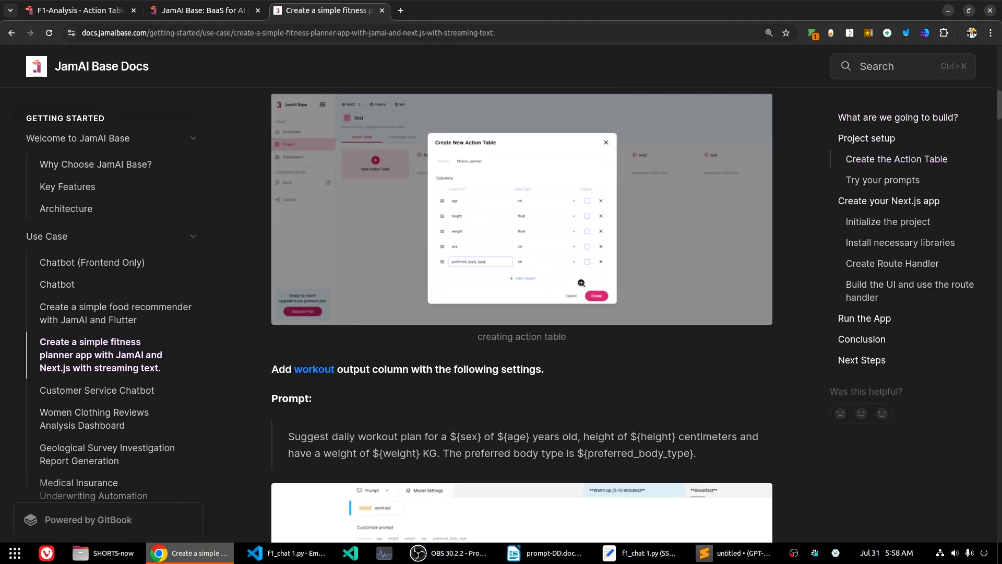
{"action": "scroll", "coordinate": [581, 282], "scroll_direction": "down", "scroll_amount": 8}
{"action": "scroll", "coordinate": [670, 360], "scroll_direction": "up", "scroll_amount": 20}
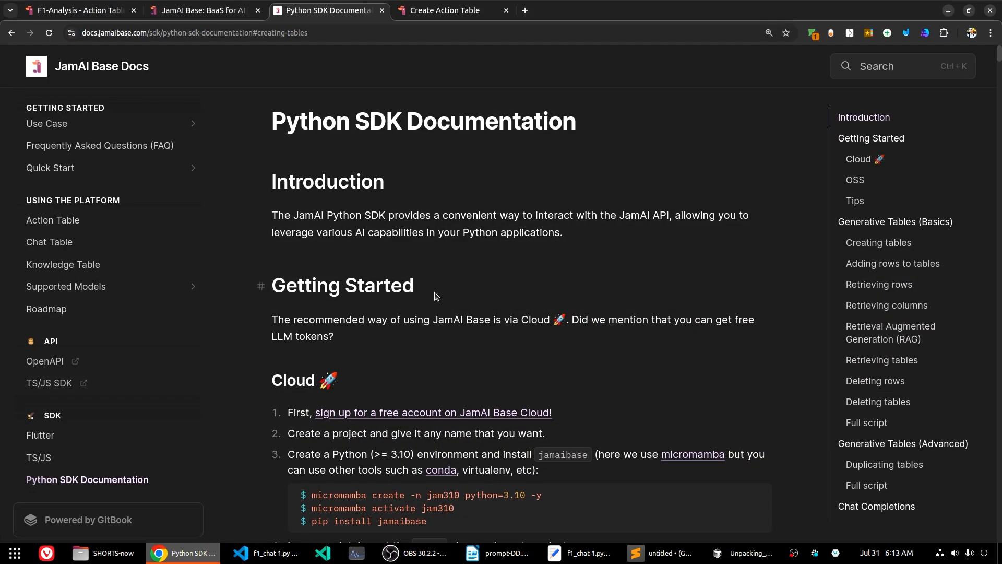
Read the Introduction and the Cloud setup instructions in the Python SDK Documentation.
{"action": "scroll", "coordinate": [476, 423], "scroll_direction": "down", "scroll_amount": 5}
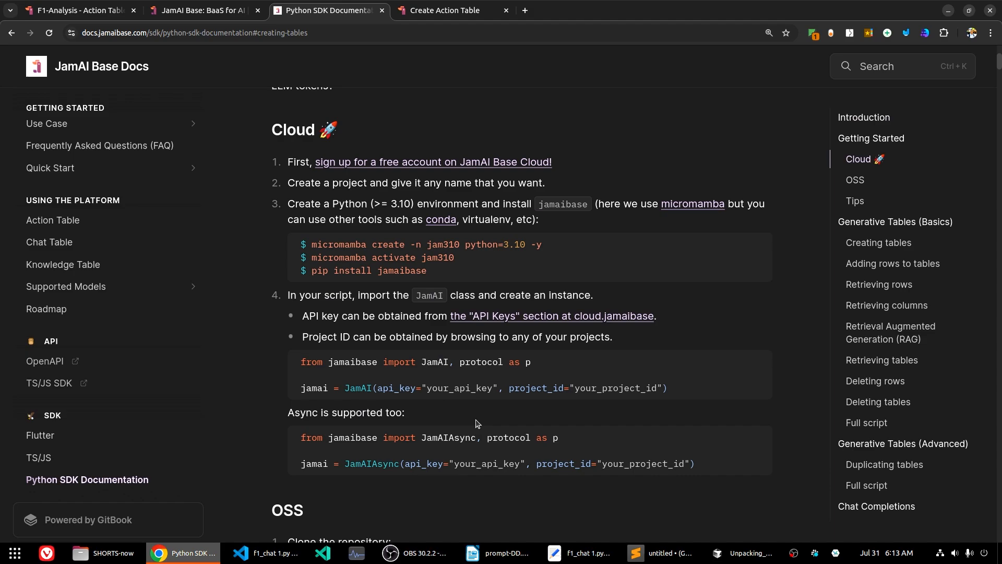
{"action": "scroll", "coordinate": [476, 423], "scroll_direction": "up", "scroll_amount": 5}
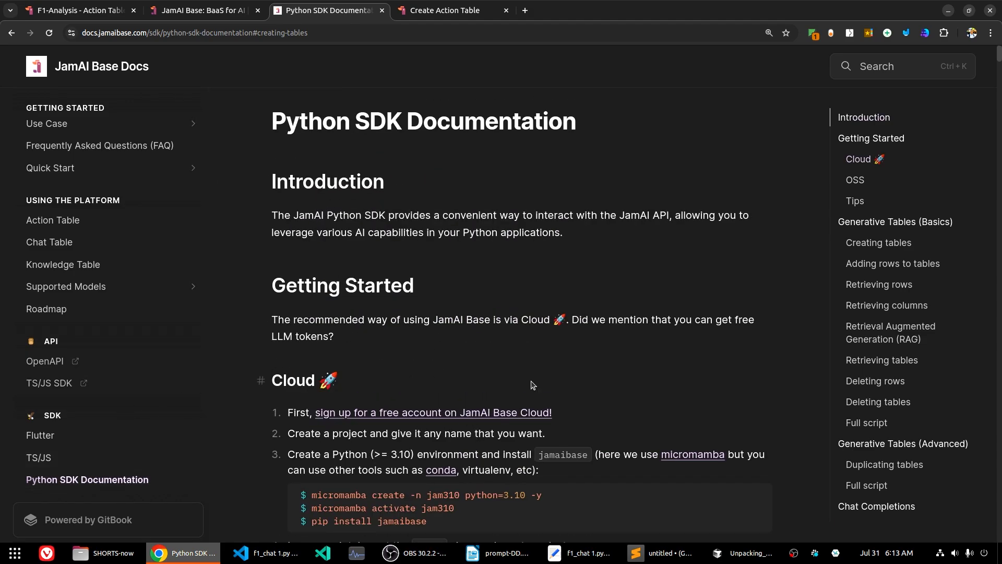
{"action": "scroll", "coordinate": [532, 384], "scroll_direction": "down", "scroll_amount": 3}
{"action": "scroll", "coordinate": [531, 385], "scroll_direction": "up", "scroll_amount": 3}
Go to the Creating tables section and examine its naming restrictions and the Action Table code example.
{"action": "left_click", "coordinate": [862, 245]}
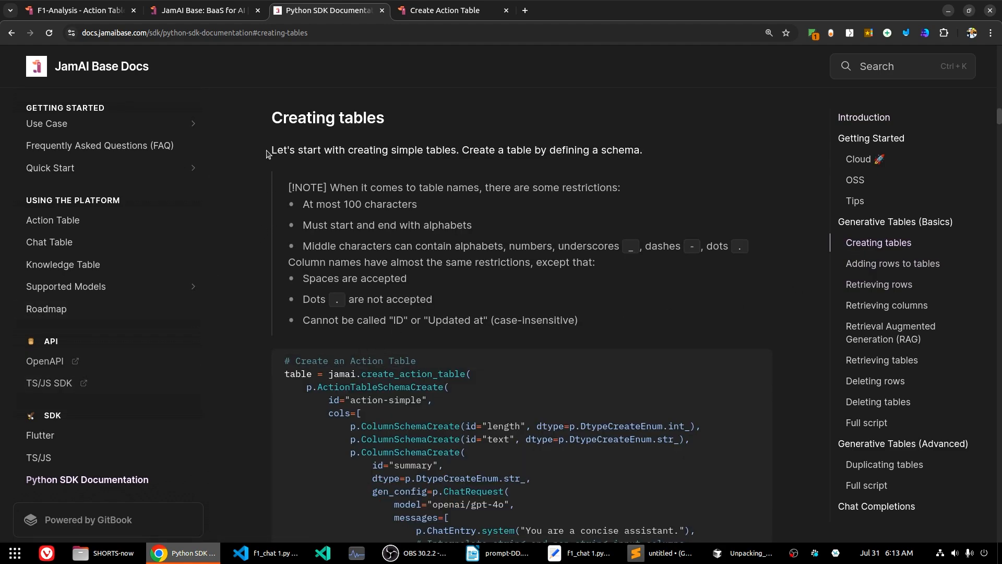
{"action": "scroll", "coordinate": [225, 449], "scroll_direction": "down", "scroll_amount": 6}
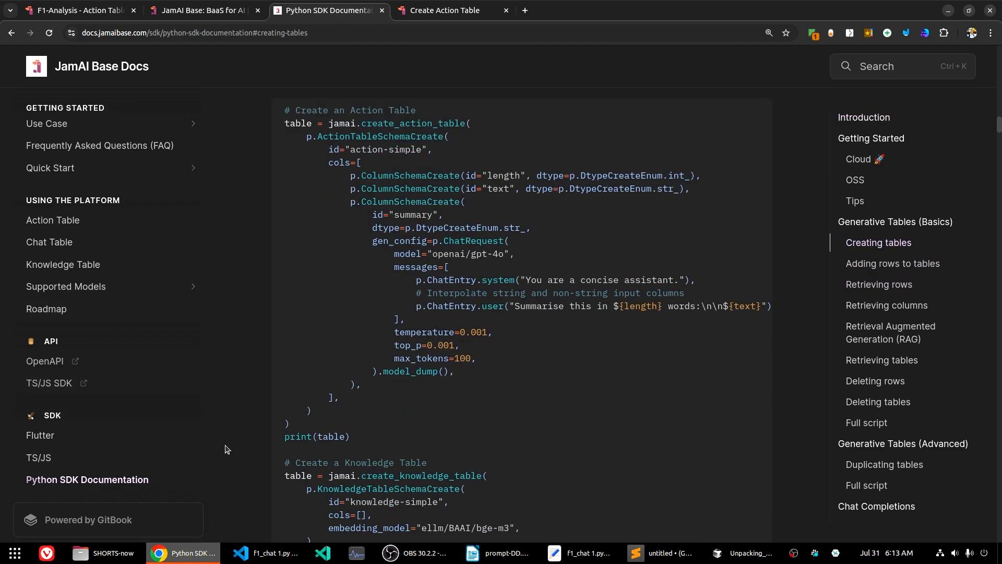
{"action": "scroll", "coordinate": [227, 448], "scroll_direction": "up", "scroll_amount": 6}
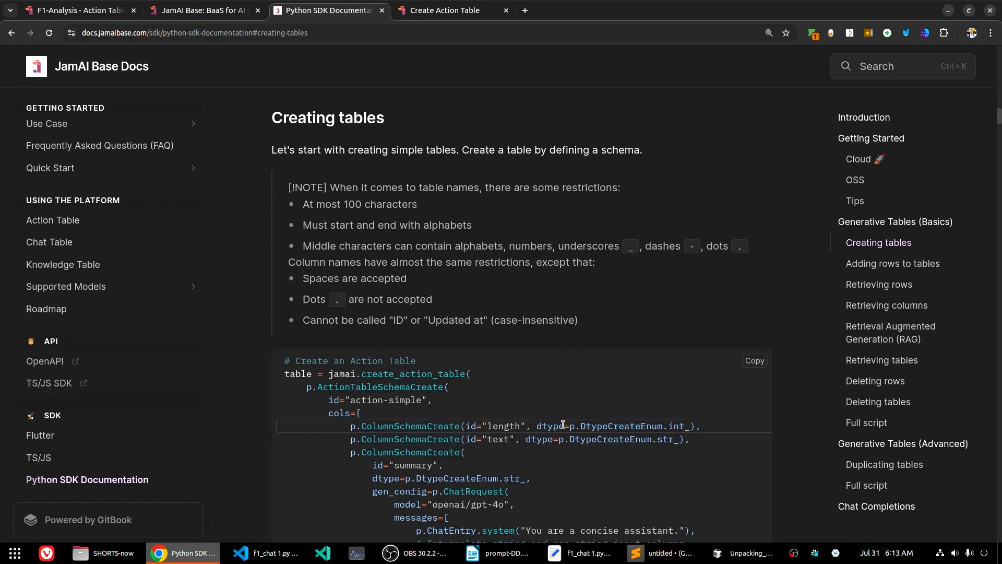
Return to the Cloud setup instructions and highlight the jamaibase package name in the Python environment step.
{"action": "scroll", "coordinate": [476, 485], "scroll_direction": "up", "scroll_amount": 10}
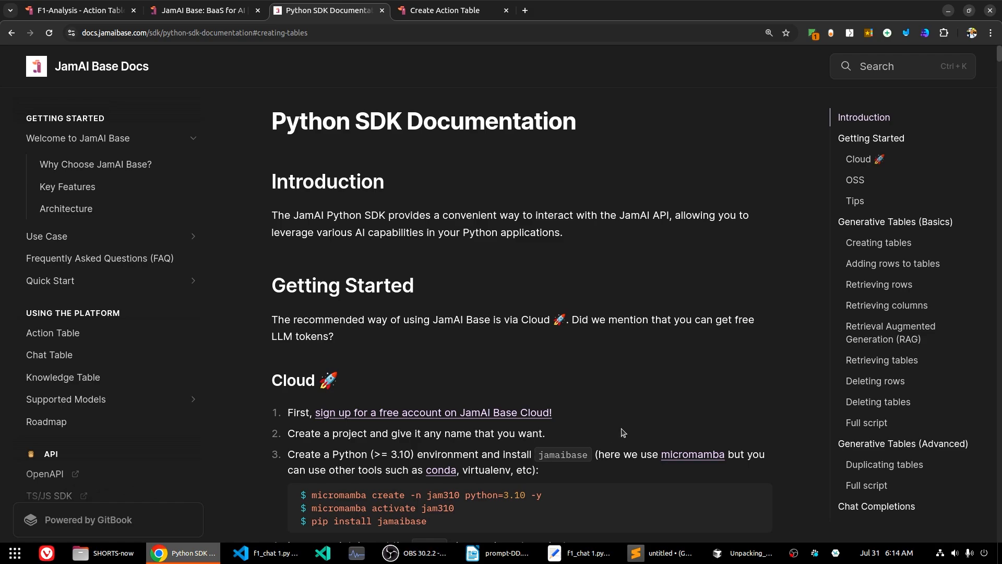
{"action": "scroll", "coordinate": [624, 433], "scroll_direction": "down", "scroll_amount": 5}
{"action": "left_click_drag", "start_coordinate": [538, 205], "coordinate": [597, 204]}
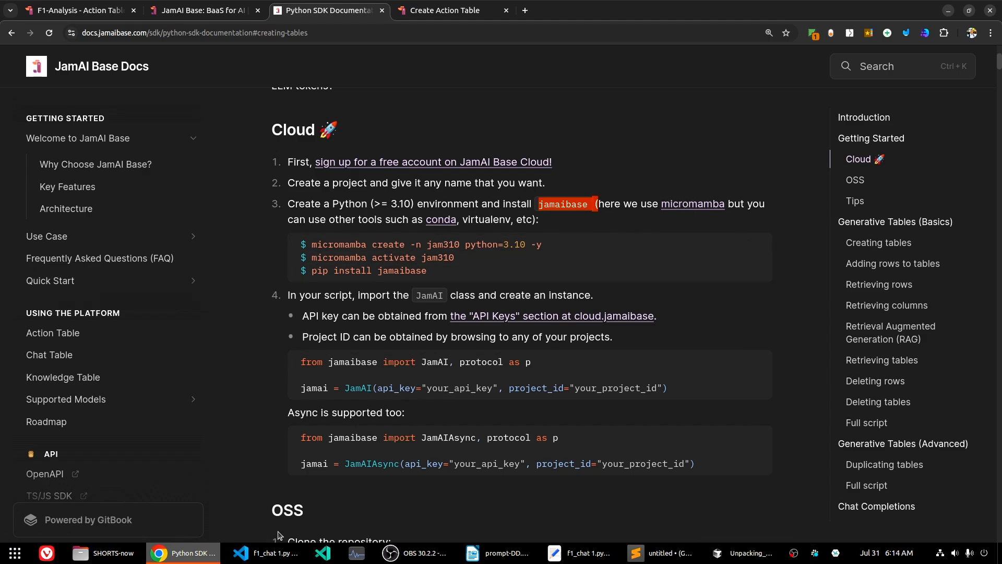
Switch to f1_chat 1.py in Visual Studio Code and highlight create_tables, create_knowledge_table and the embedding_model parameter.
{"action": "key", "text": "alt+Tab"}
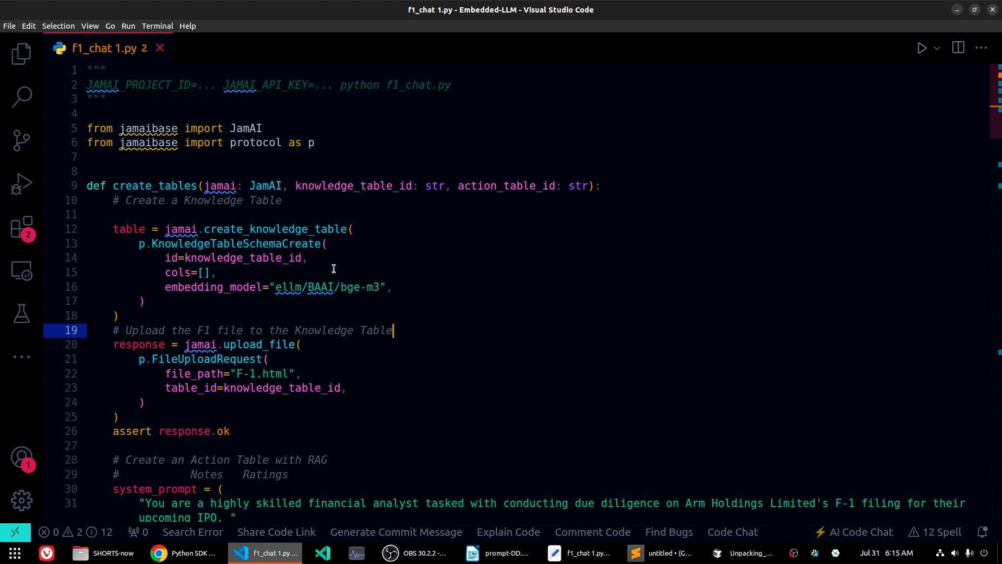
{"action": "left_click_drag", "start_coordinate": [120, 186], "coordinate": [217, 185]}
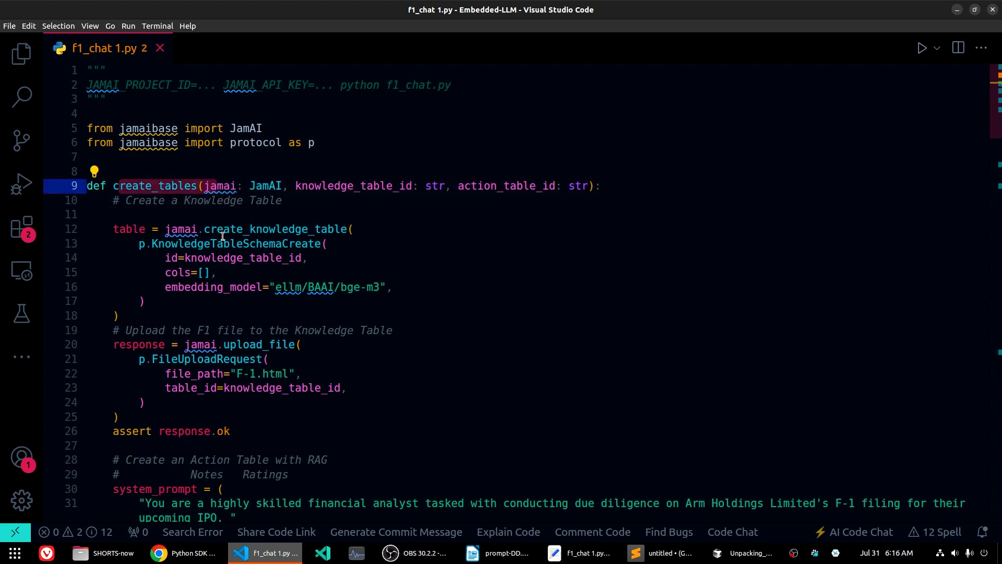
{"action": "left_click_drag", "start_coordinate": [204, 230], "coordinate": [348, 230]}
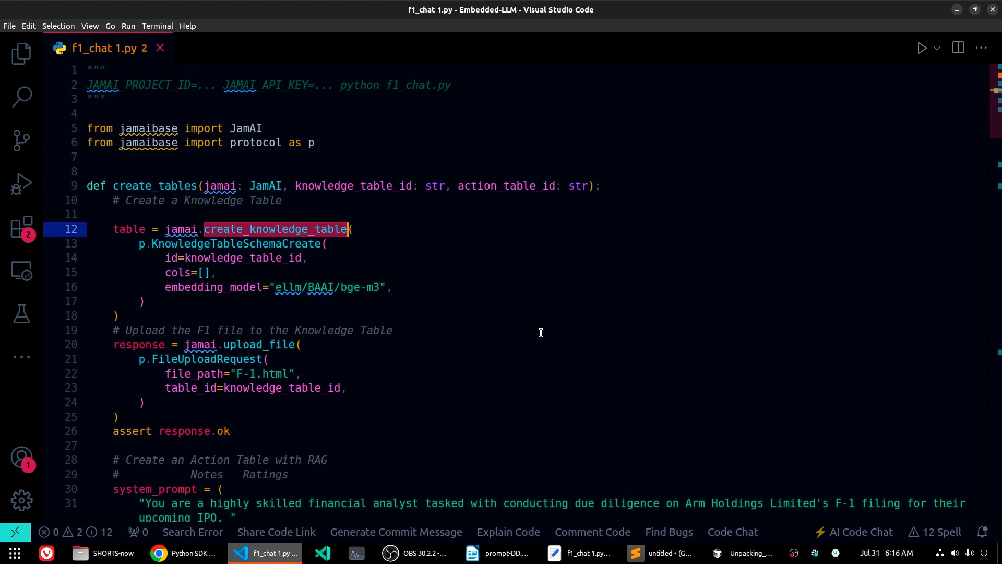
{"action": "double_click", "coordinate": [188, 287]}
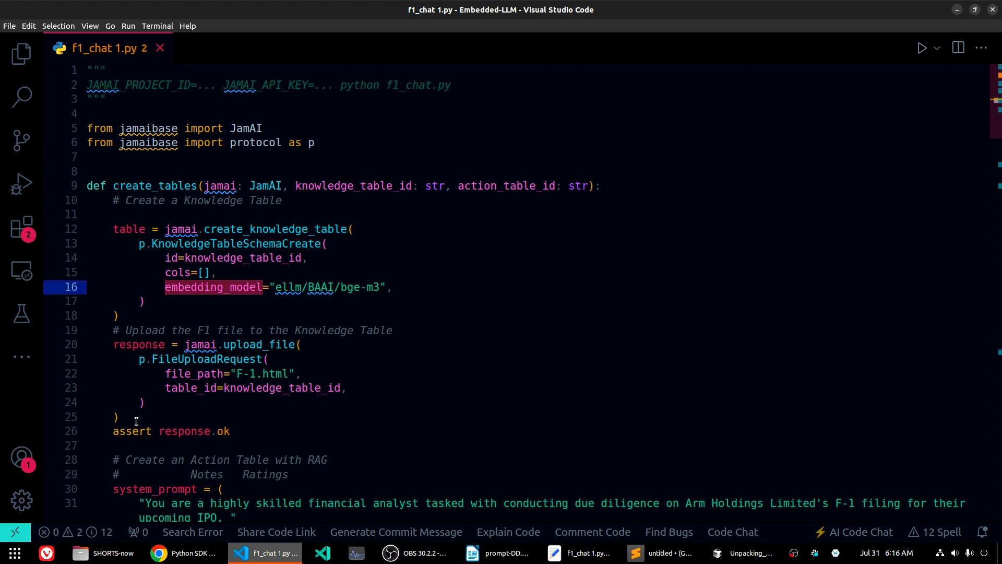
Examine the code uploading the F1 file to the Knowledge Table, highlighting FileUploadRequest, file_path and table_id.
{"action": "left_click_drag", "start_coordinate": [116, 327], "coordinate": [437, 330]}
{"action": "scroll", "coordinate": [489, 376], "scroll_direction": "down", "scroll_amount": 3}
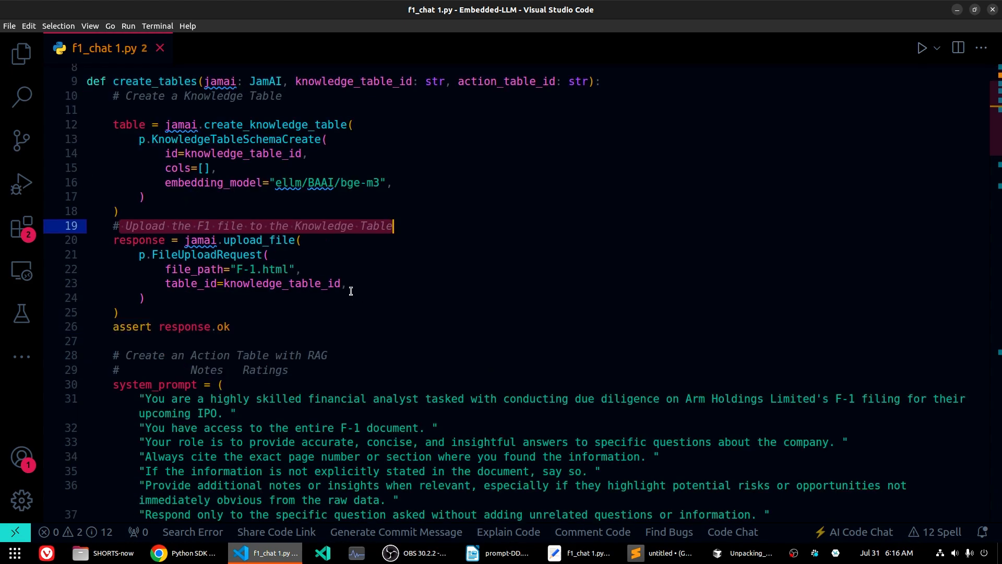
{"action": "left_click_drag", "start_coordinate": [238, 331], "coordinate": [115, 239]}
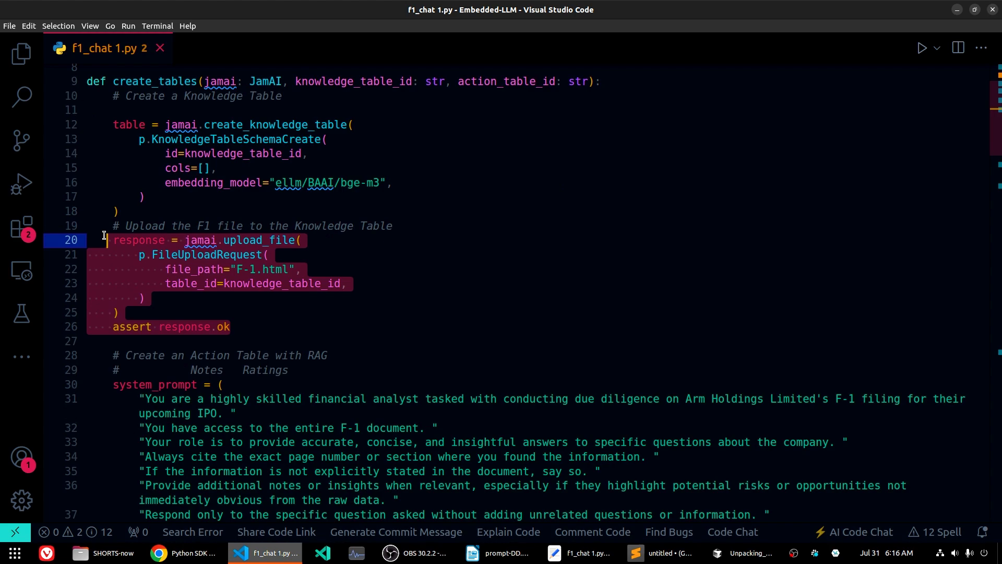
{"action": "left_click", "coordinate": [465, 273]}
{"action": "left_click", "coordinate": [232, 254]}
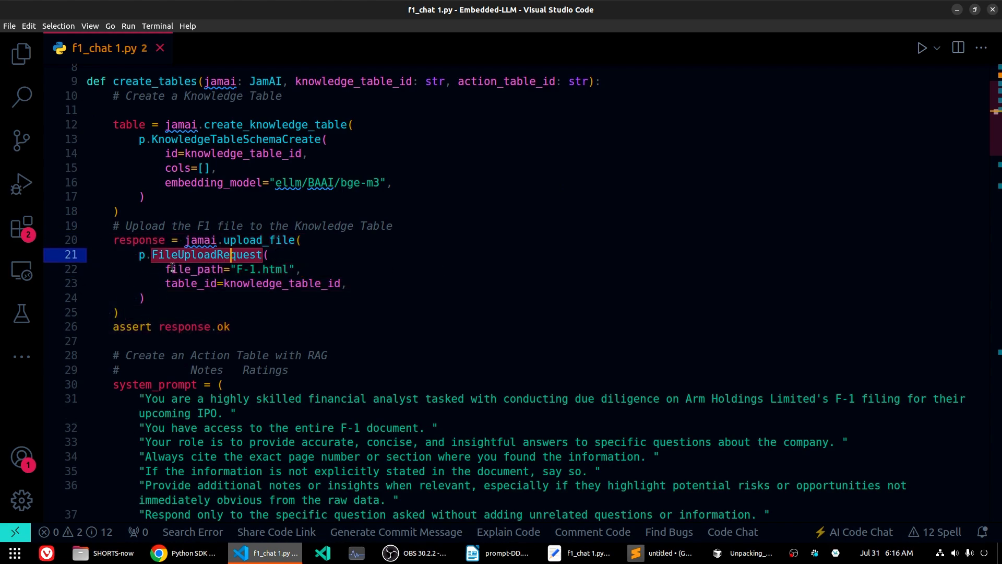
{"action": "left_click", "coordinate": [437, 295]}
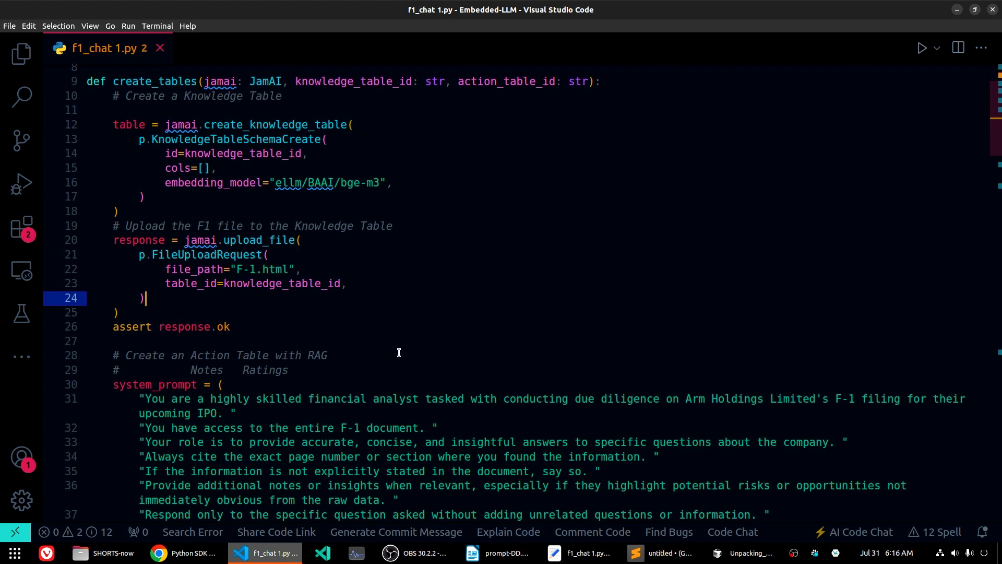
{"action": "left_click", "coordinate": [204, 272]}
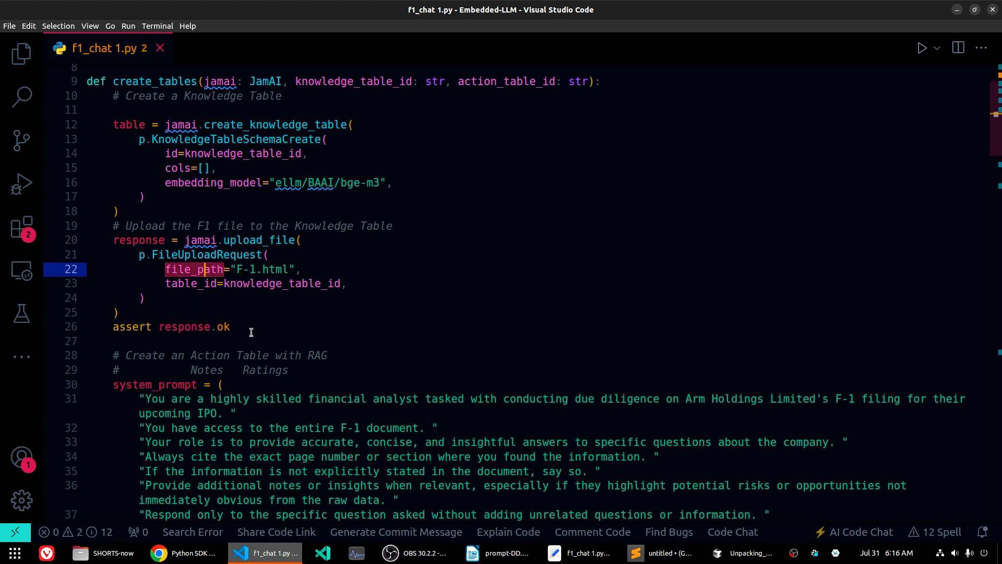
{"action": "left_click", "coordinate": [198, 284]}
Highlight the system_prompt block and the create_knowledge_table call in the create_tables function.
{"action": "scroll", "coordinate": [557, 362], "scroll_direction": "down", "scroll_amount": 2}
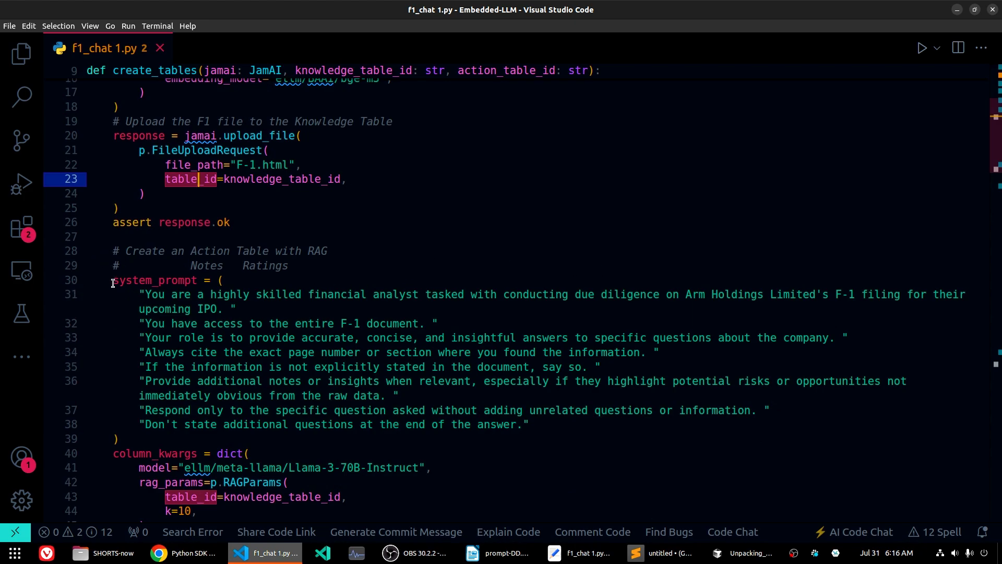
{"action": "left_click_drag", "start_coordinate": [113, 280], "coordinate": [118, 438]}
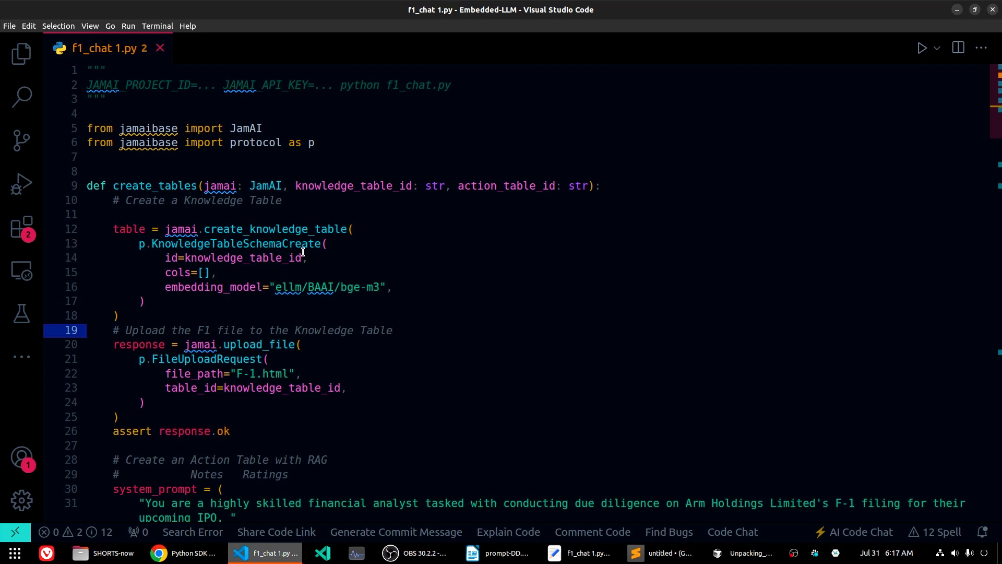
{"action": "left_click_drag", "start_coordinate": [250, 230], "coordinate": [347, 230]}
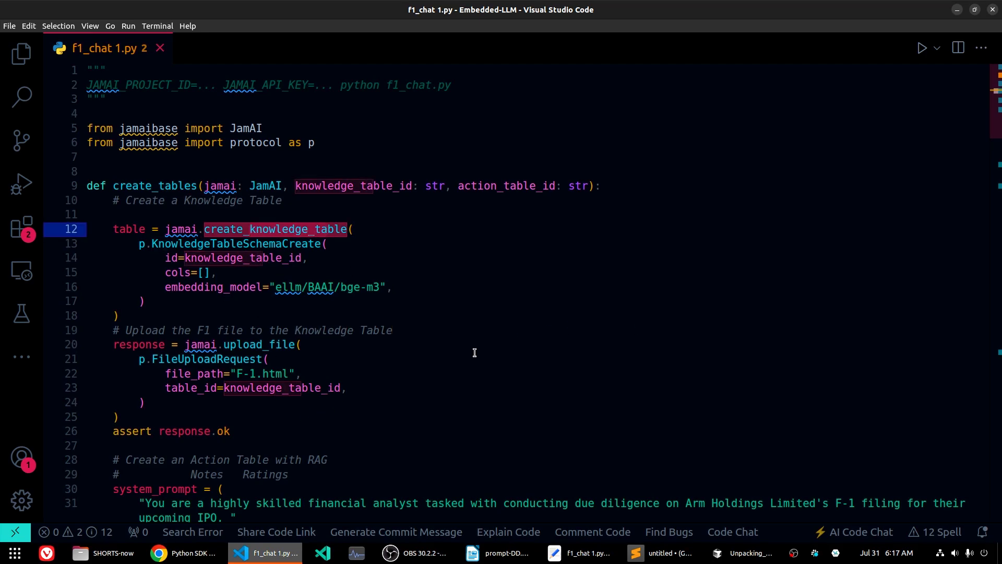
Review the system_prompt and column_kwargs settings and highlight the jamai.create_action_table call.
{"action": "scroll", "coordinate": [475, 353], "scroll_direction": "down", "scroll_amount": 5}
{"action": "scroll", "coordinate": [475, 353], "scroll_direction": "down", "scroll_amount": 2}
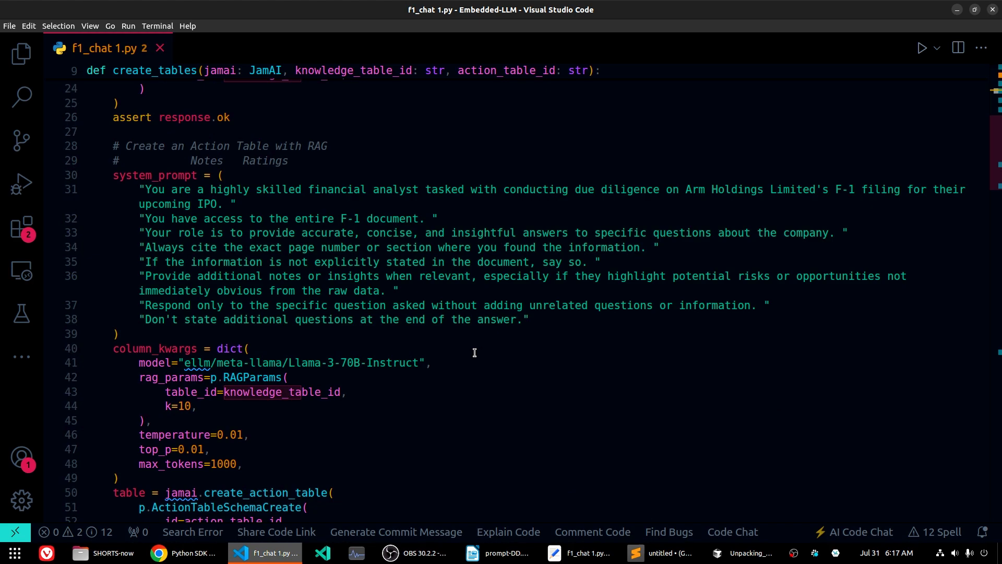
{"action": "scroll", "coordinate": [475, 353], "scroll_direction": "down", "scroll_amount": 2}
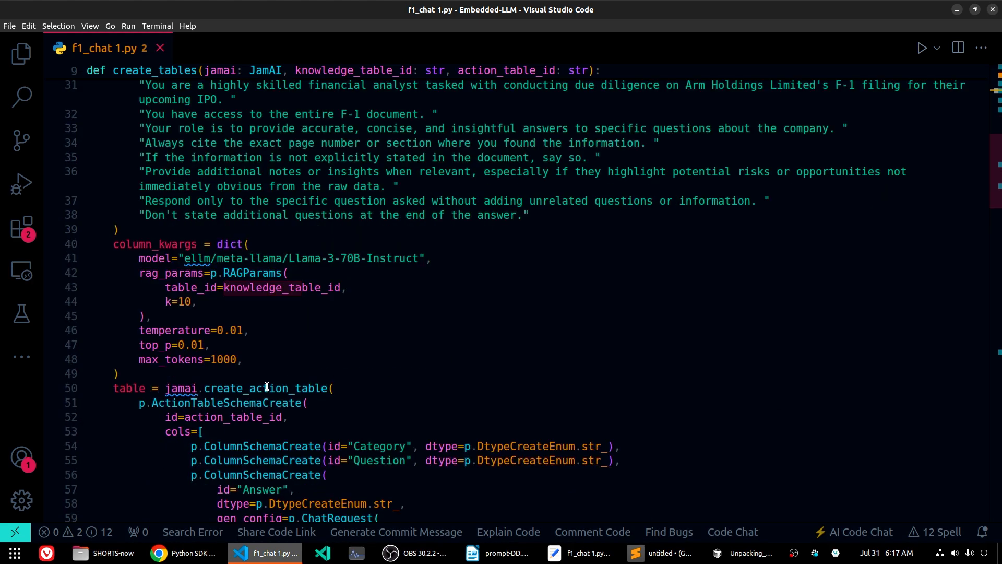
{"action": "left_click_drag", "start_coordinate": [167, 388], "coordinate": [328, 387]}
Inspect the Category and Question column definitions and their dtype parameters in the Action Table schema.
{"action": "scroll", "coordinate": [573, 403], "scroll_direction": "down", "scroll_amount": 2}
{"action": "left_click", "coordinate": [673, 342]}
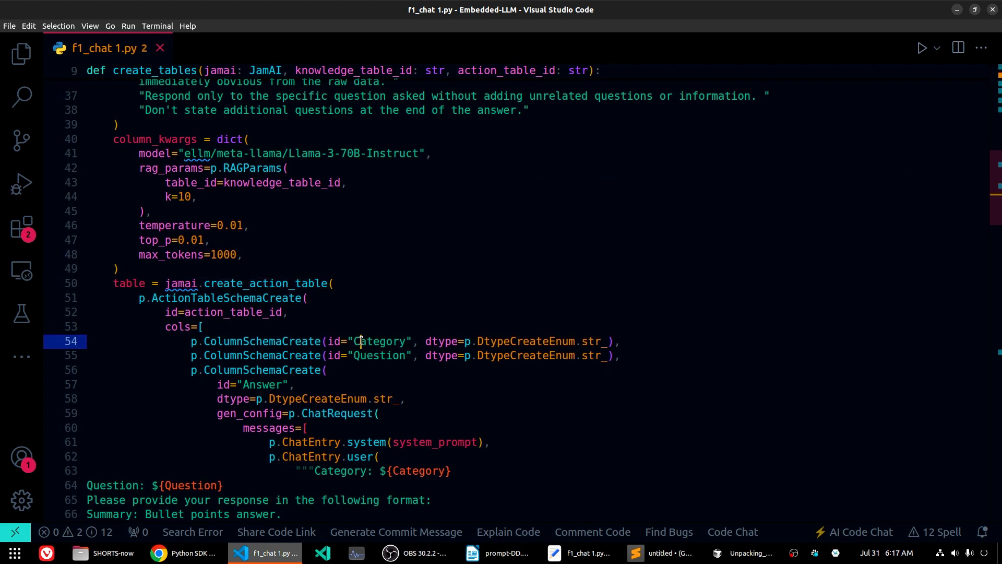
{"action": "left_click", "coordinate": [399, 368]}
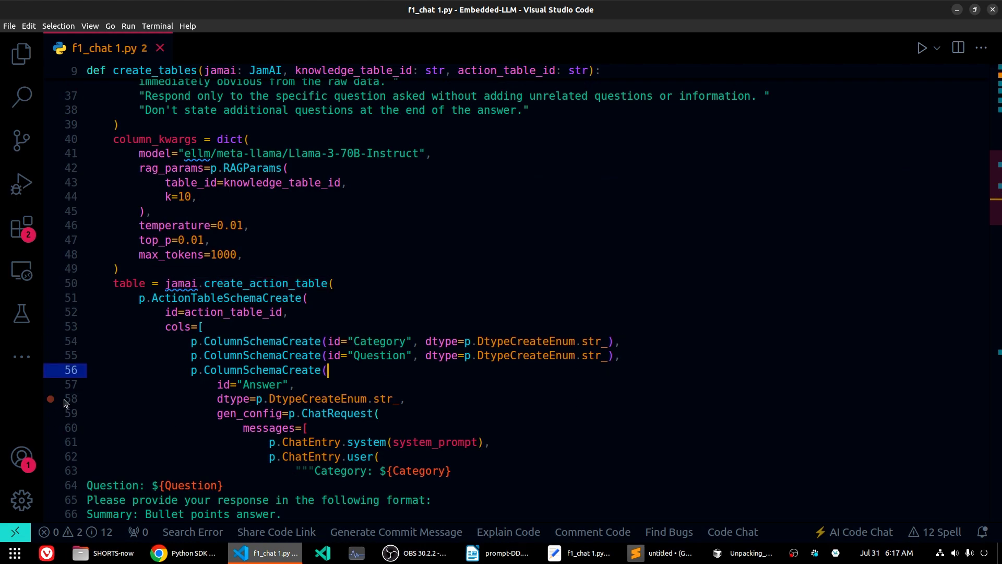
{"action": "left_click", "coordinate": [381, 341]}
{"action": "left_click", "coordinate": [452, 356]}
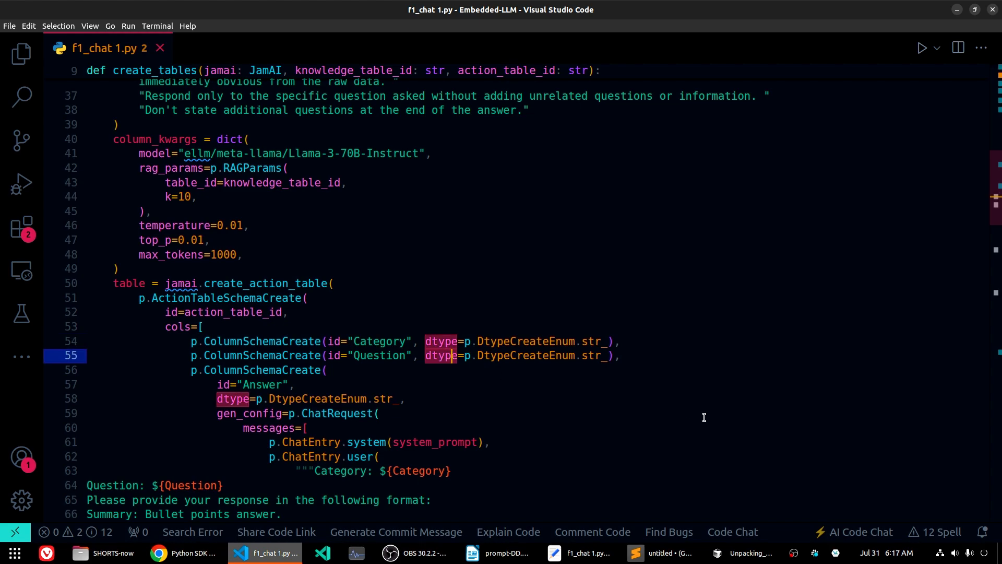
Examine the Answer column's ChatRequest and highlight the response format instructions in its prompt.
{"action": "scroll", "coordinate": [705, 417], "scroll_direction": "down", "scroll_amount": 2}
{"action": "scroll", "coordinate": [704, 417], "scroll_direction": "down", "scroll_amount": 2}
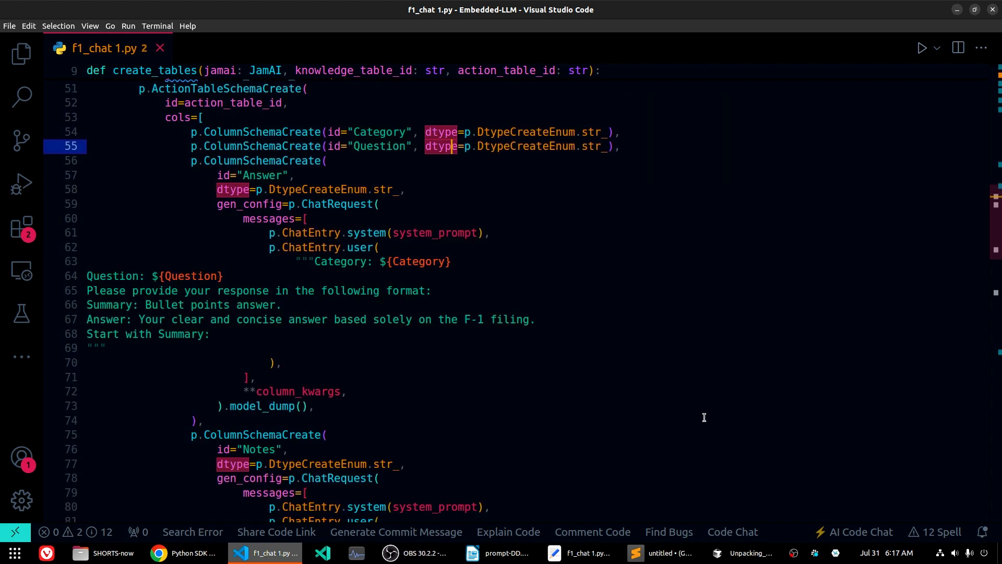
{"action": "left_click", "coordinate": [224, 338]}
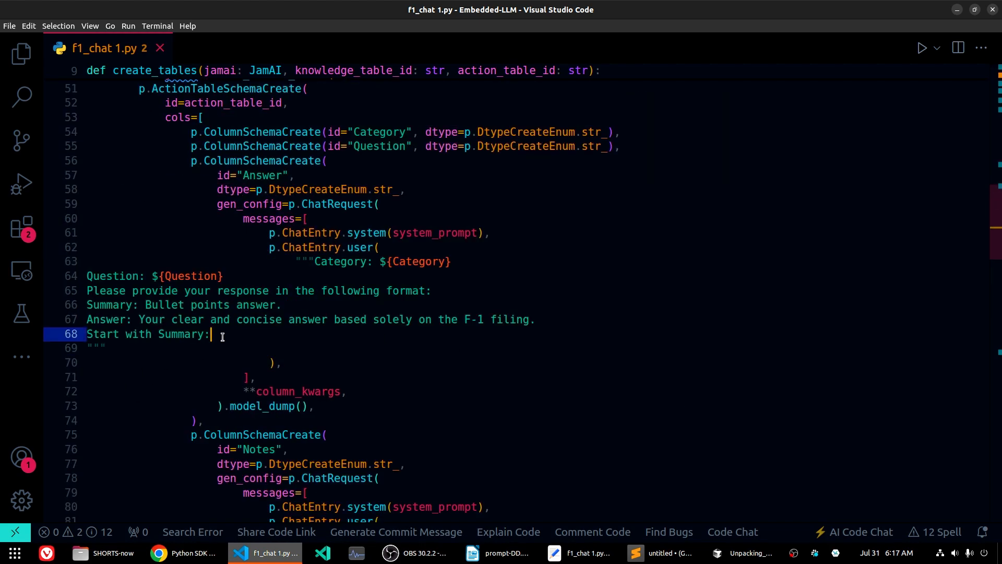
{"action": "left_click_drag", "start_coordinate": [224, 337], "coordinate": [46, 292]}
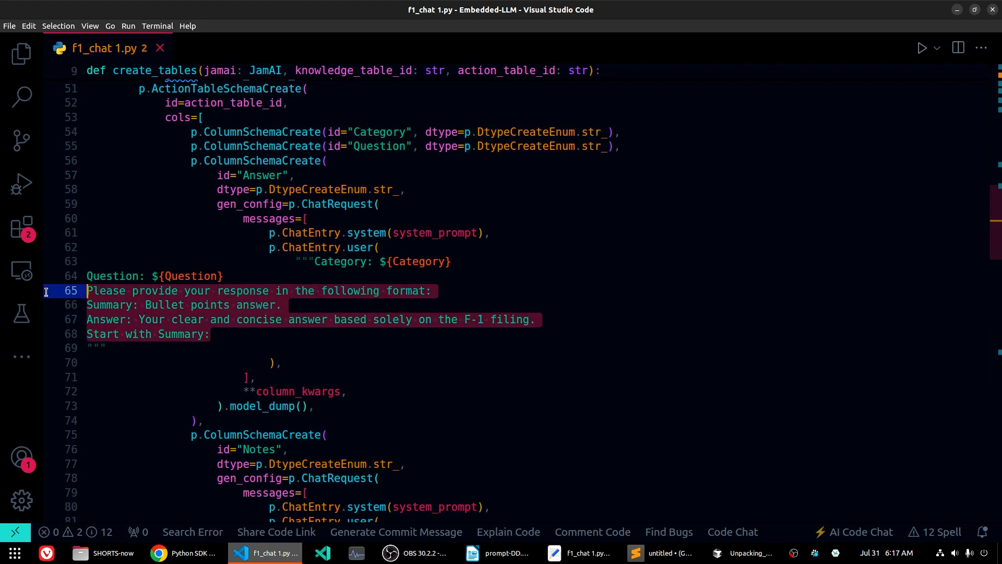
{"action": "left_click", "coordinate": [754, 378]}
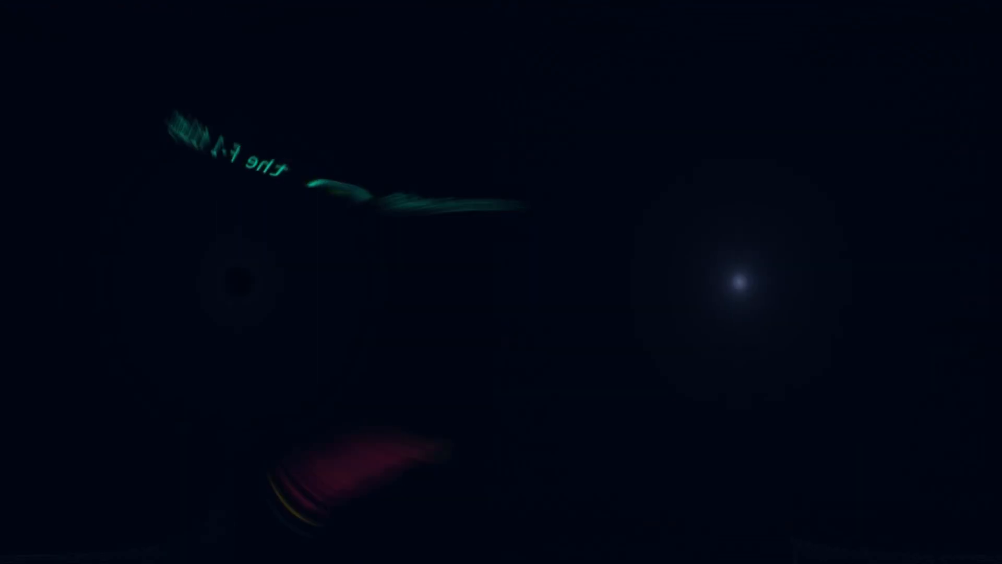
Look over the generated-column schemas in create_tables and highlight the Answer column's ColumnSchemaCreate block.
{"action": "scroll", "coordinate": [755, 381], "scroll_direction": "down", "scroll_amount": 2}
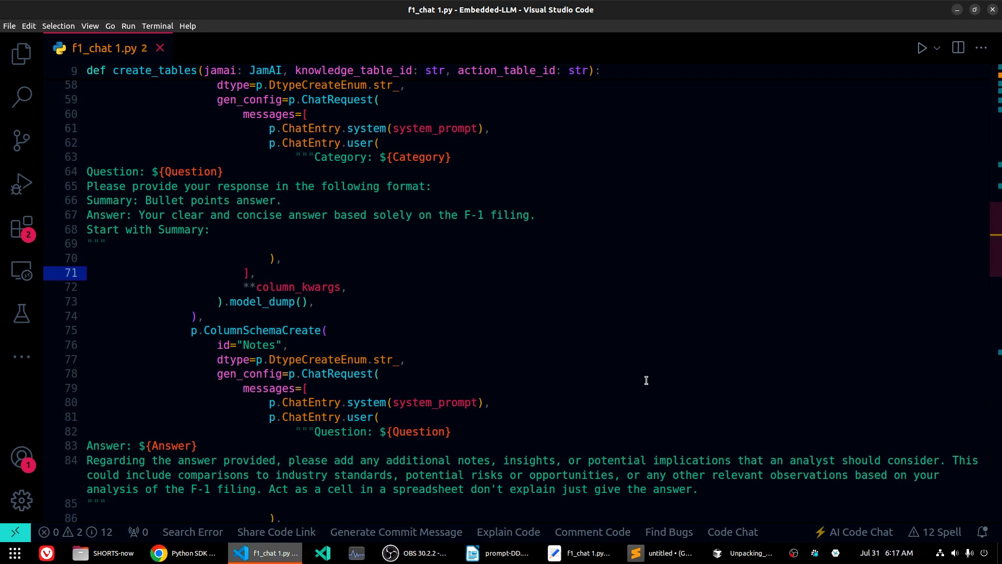
{"action": "scroll", "coordinate": [647, 380], "scroll_direction": "down", "scroll_amount": 2}
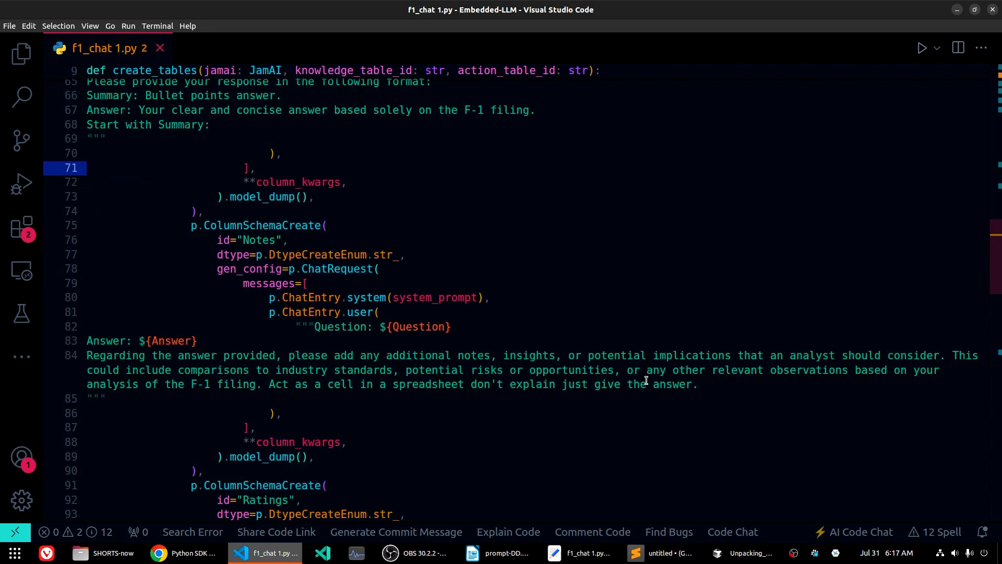
{"action": "scroll", "coordinate": [649, 380], "scroll_direction": "down", "scroll_amount": 2}
{"action": "scroll", "coordinate": [647, 385], "scroll_direction": "up", "scroll_amount": 2}
{"action": "scroll", "coordinate": [470, 329], "scroll_direction": "down", "scroll_amount": 8}
{"action": "scroll", "coordinate": [441, 321], "scroll_direction": "down", "scroll_amount": 5}
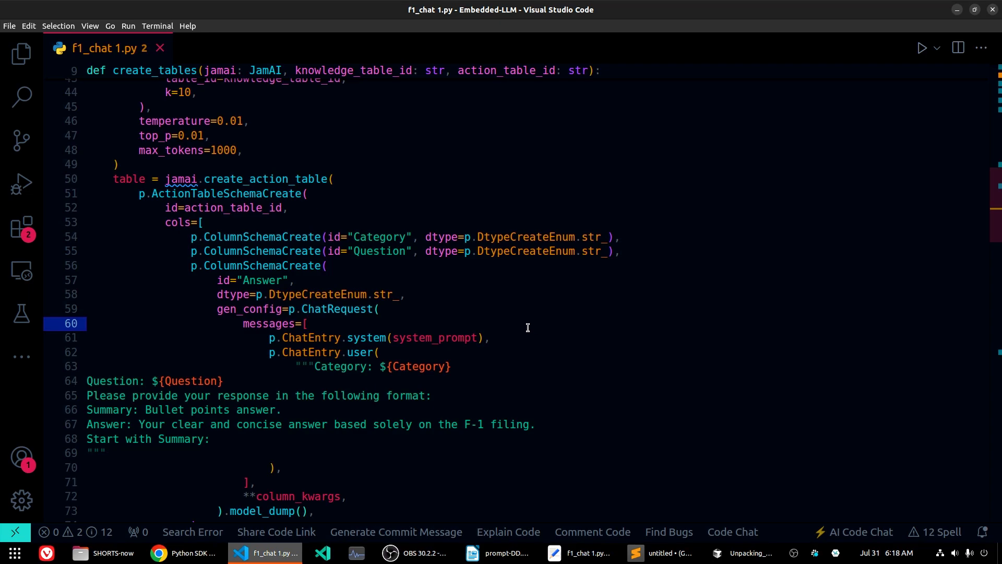
{"action": "left_click_drag", "start_coordinate": [191, 266], "coordinate": [447, 377]}
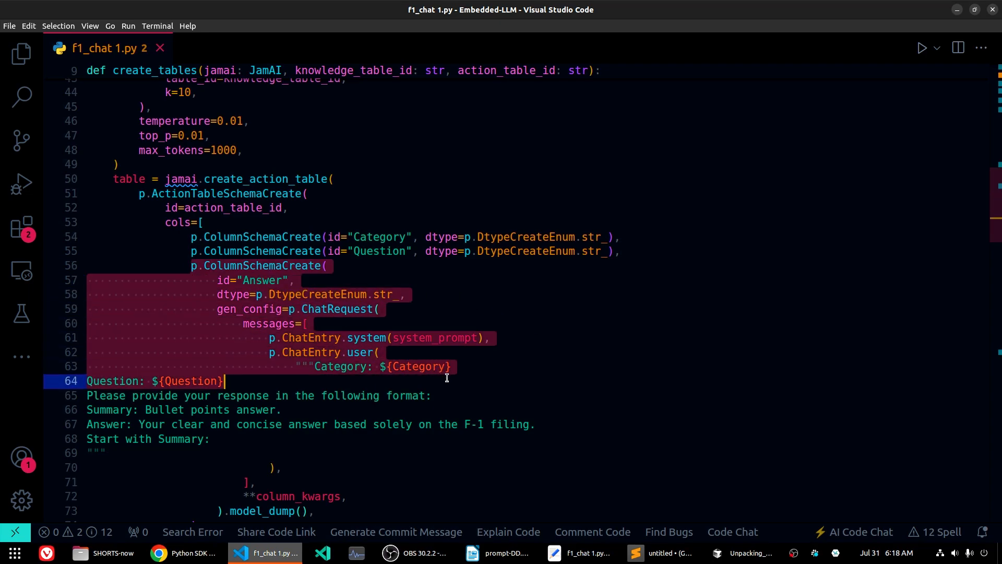
{"action": "left_click", "coordinate": [307, 337]}
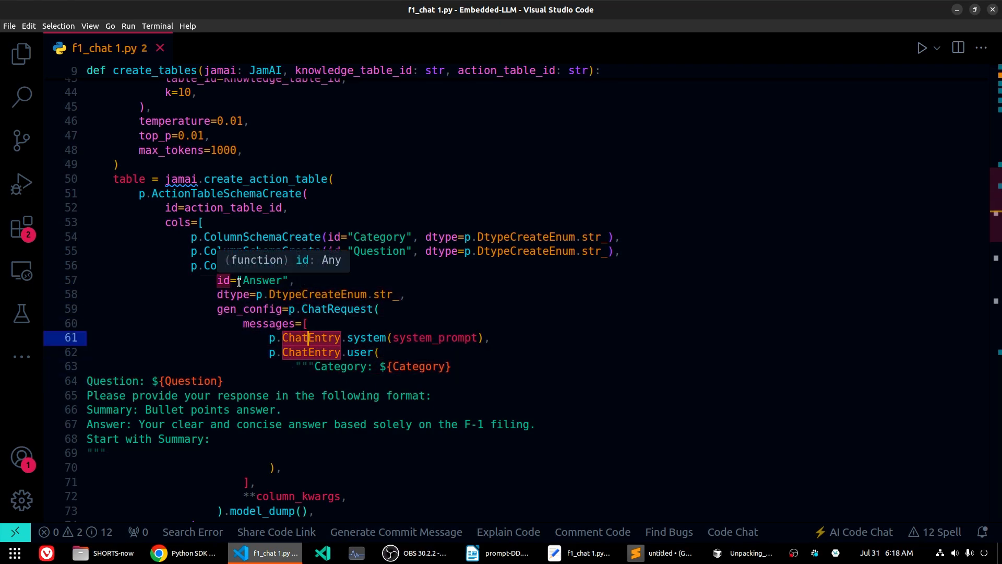
Examine the Answer column's id and its dtype setting in the Action Table schema.
{"action": "left_click", "coordinate": [244, 282]}
{"action": "left_click", "coordinate": [426, 292]}
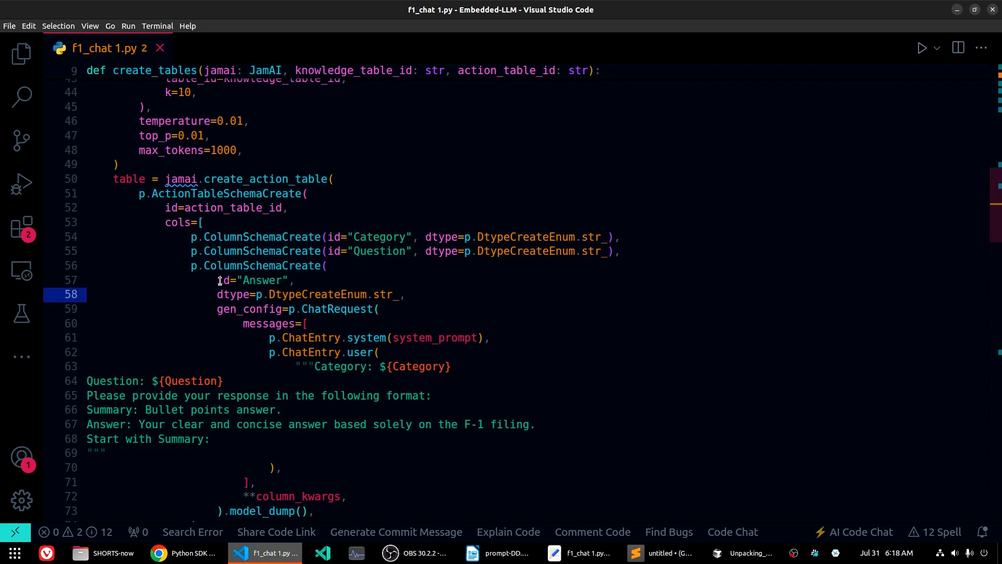
{"action": "left_click", "coordinate": [257, 266]}
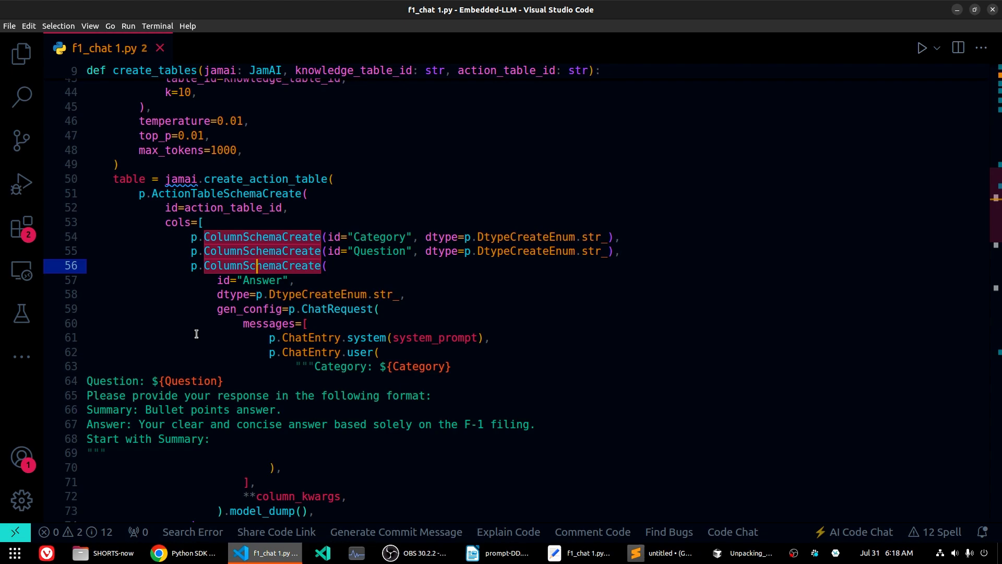
{"action": "left_click", "coordinate": [221, 281]}
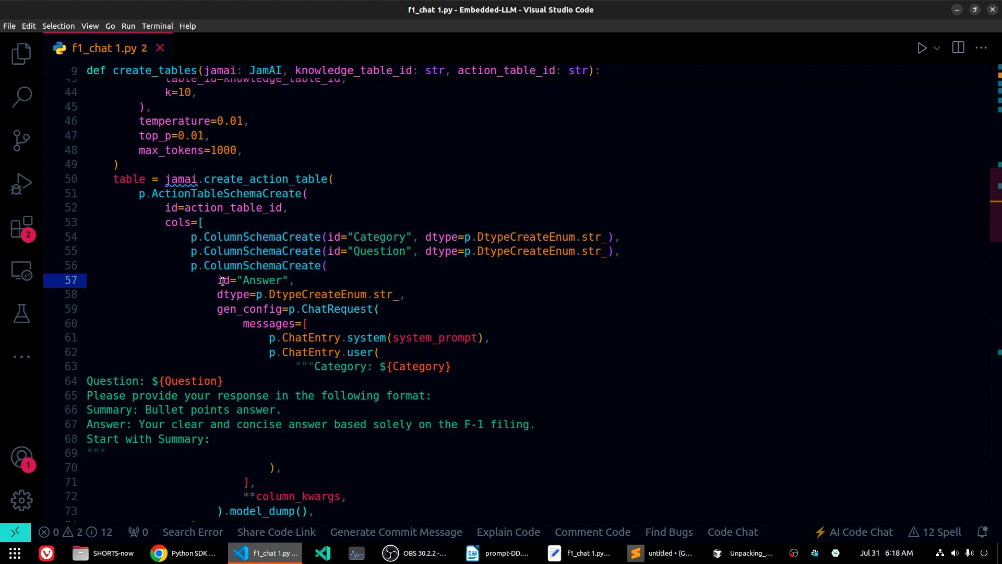
{"action": "left_click", "coordinate": [269, 280]}
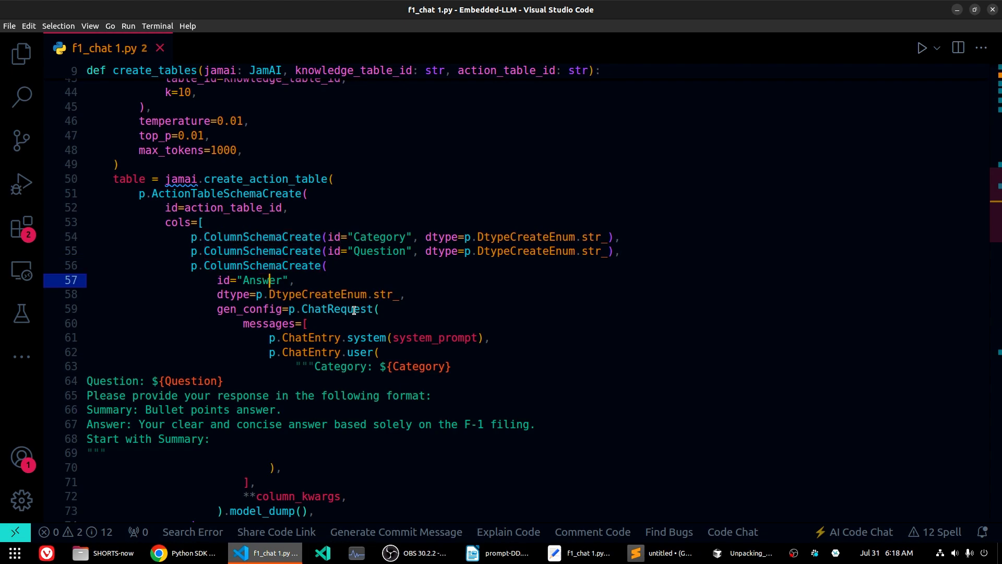
{"action": "left_click", "coordinate": [187, 294]}
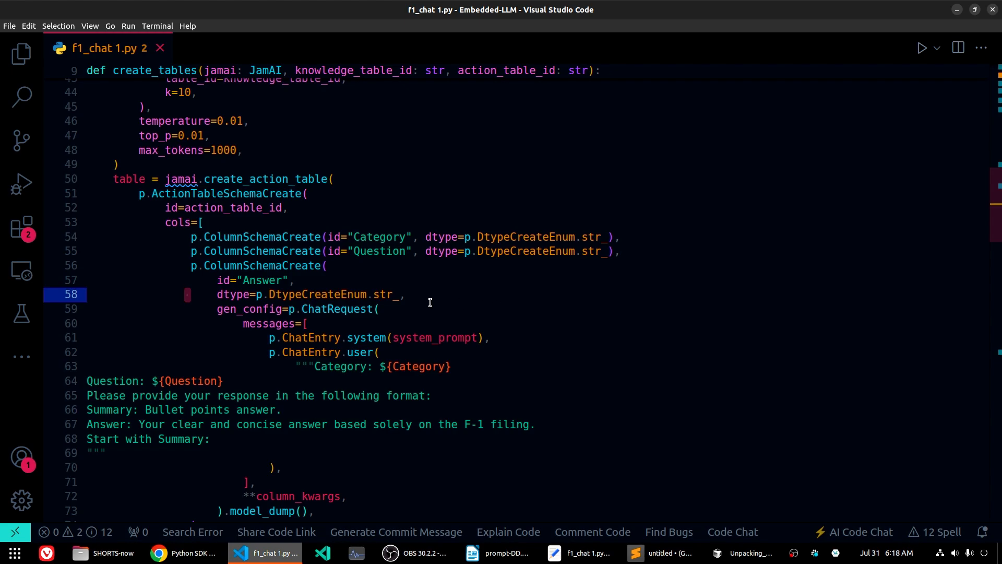
{"action": "left_click", "coordinate": [386, 294]}
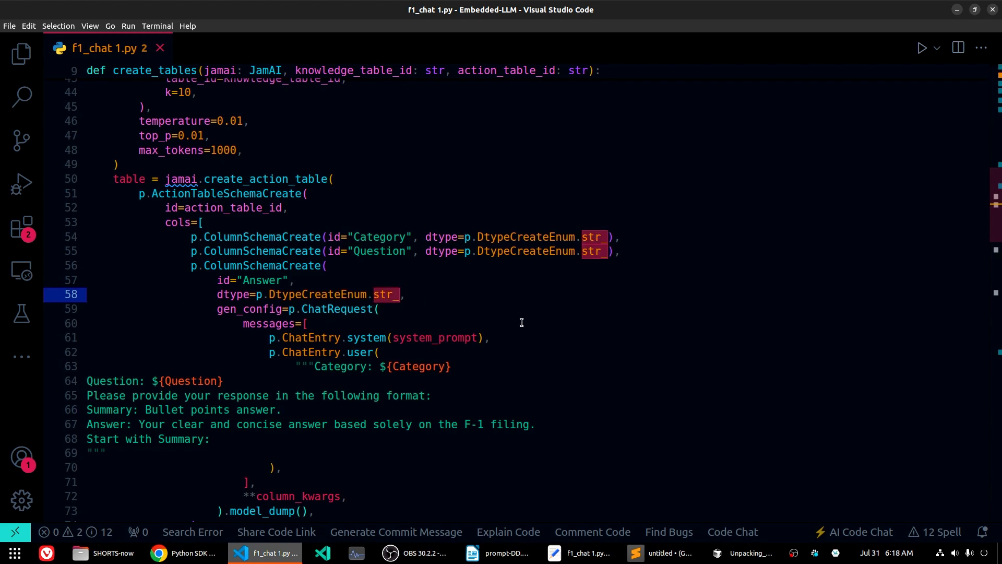
Inspect the Answer column's gen_config, including the ChatEntry.system call with system_prompt and the ChatEntry.user call.
{"action": "left_click", "coordinate": [256, 310]}
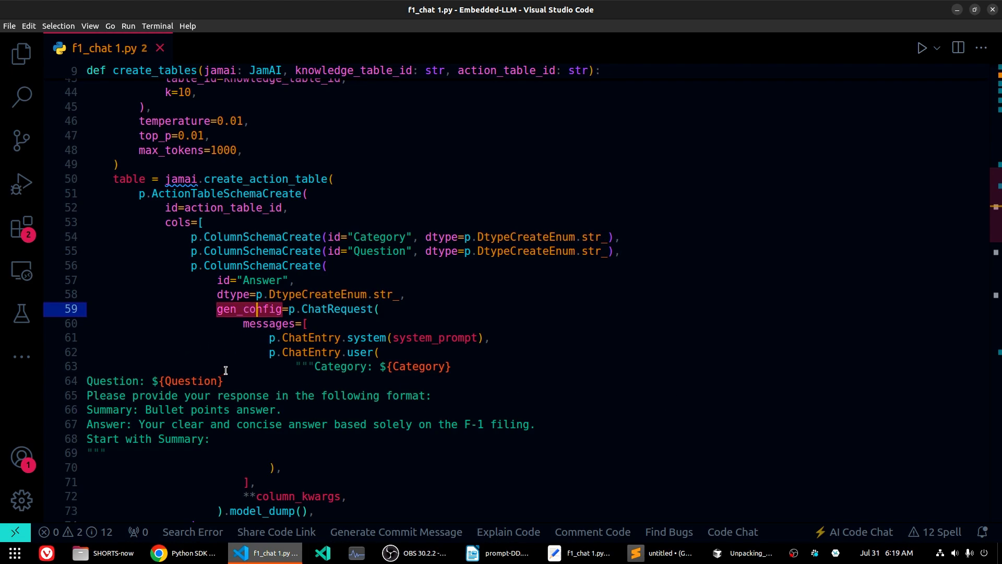
{"action": "left_click", "coordinate": [300, 335]}
{"action": "left_click", "coordinate": [375, 340]}
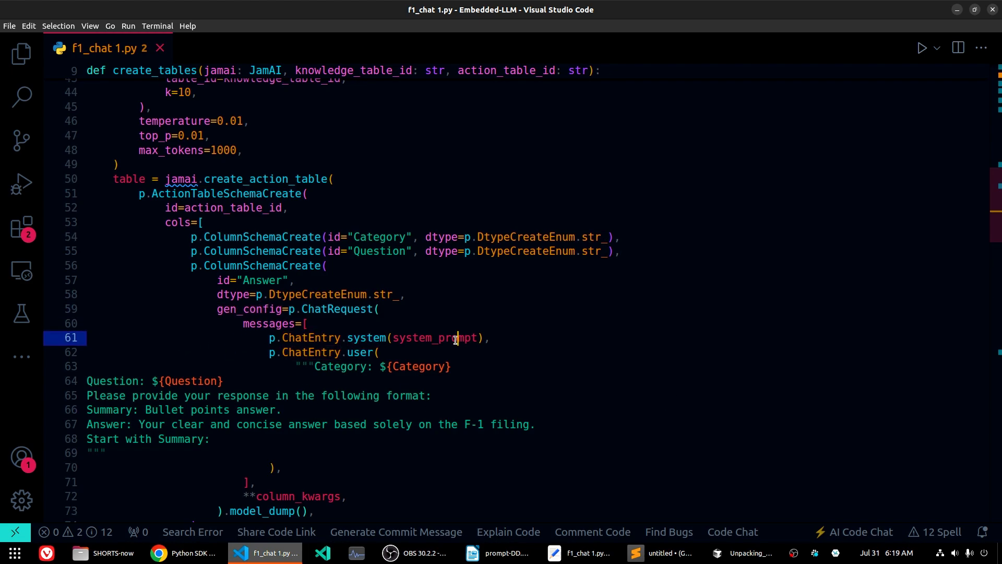
{"action": "double_click", "coordinate": [467, 340]}
{"action": "left_click", "coordinate": [322, 353]}
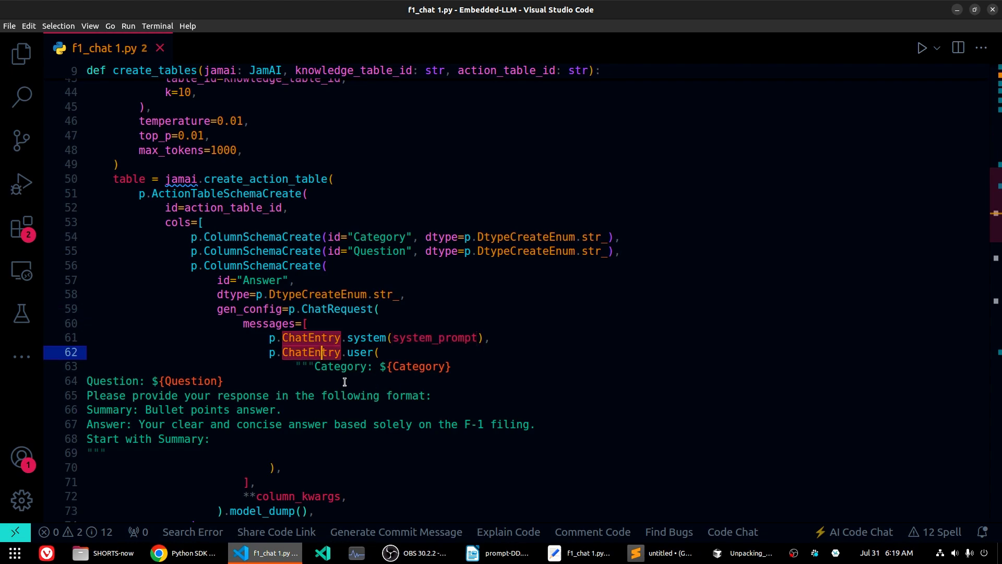
{"action": "double_click", "coordinate": [360, 353]}
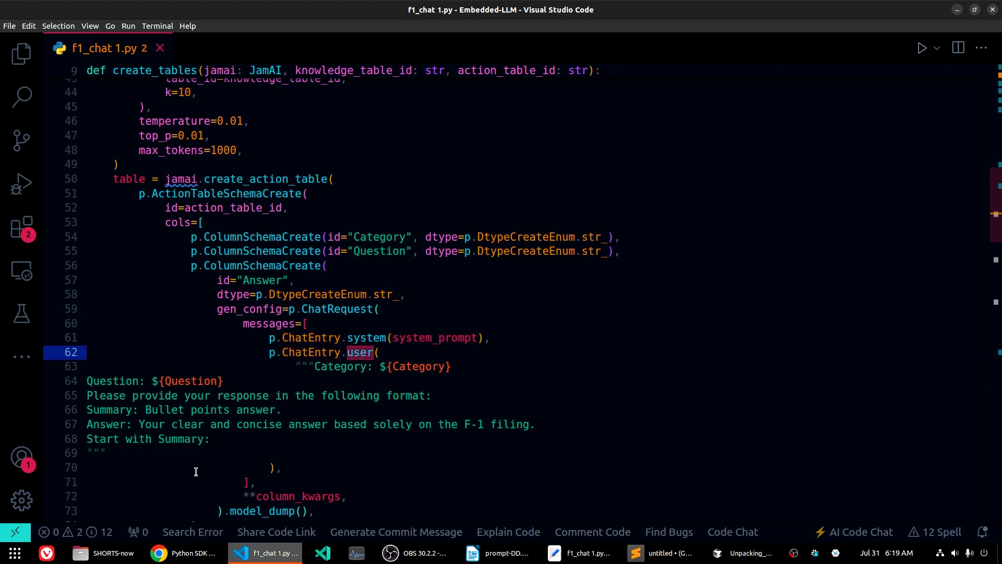
Highlight the Answer column's user prompt from the Question line to Start with Summary, and check its closing model_dump call.
{"action": "left_click_drag", "start_coordinate": [210, 439], "coordinate": [84, 381]}
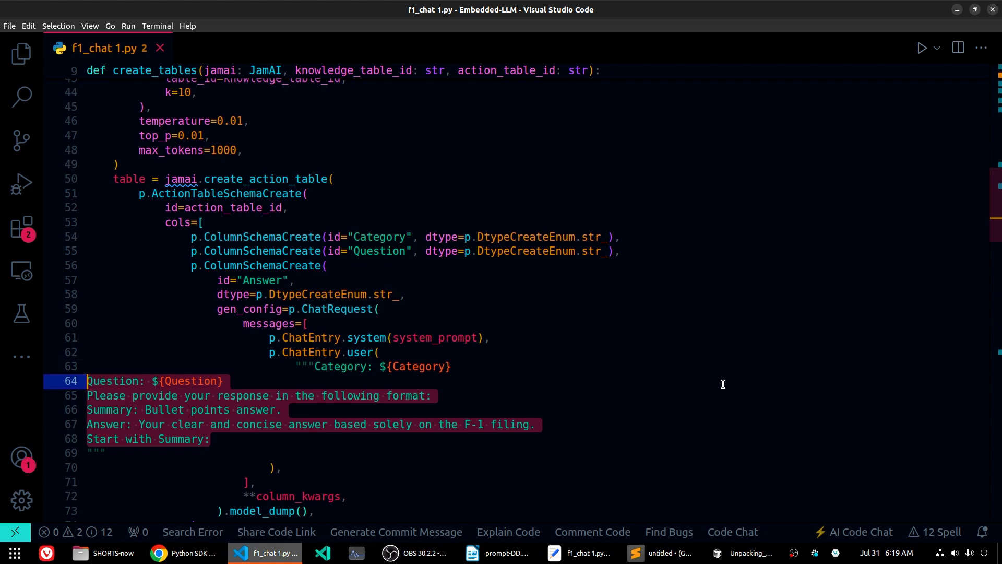
{"action": "left_click", "coordinate": [297, 367]}
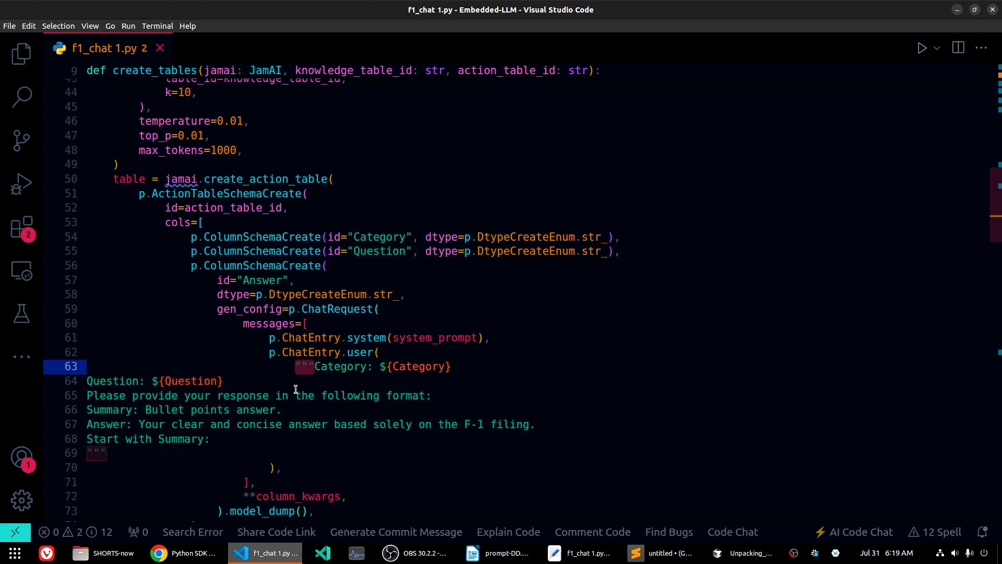
{"action": "left_click", "coordinate": [119, 454]}
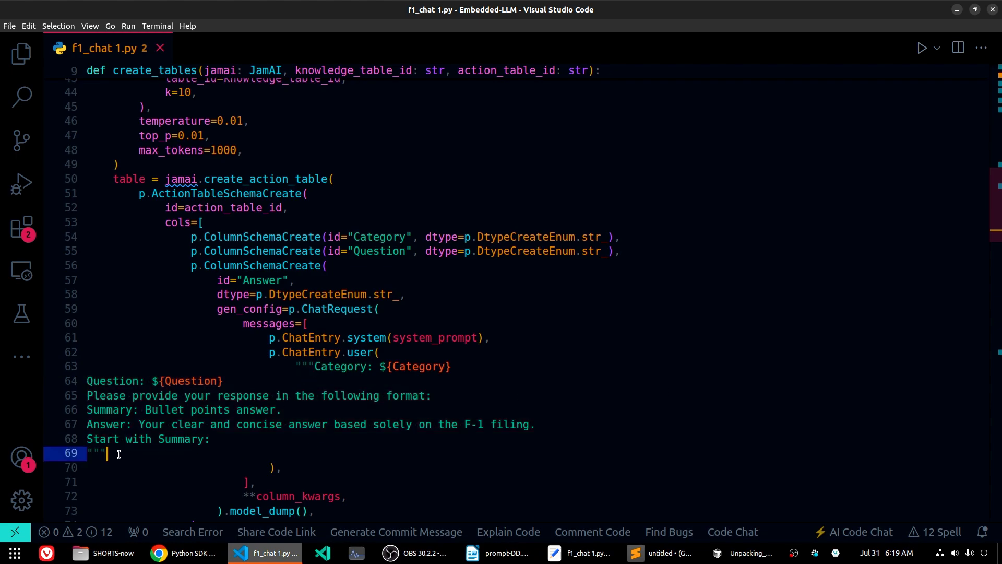
{"action": "scroll", "coordinate": [470, 460], "scroll_direction": "down", "scroll_amount": 5}
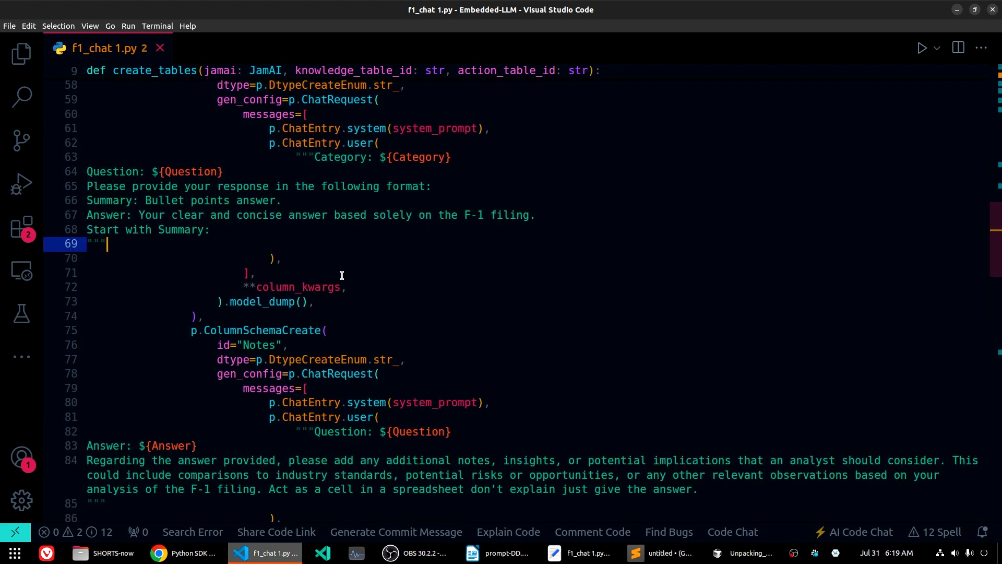
{"action": "left_click", "coordinate": [249, 301]}
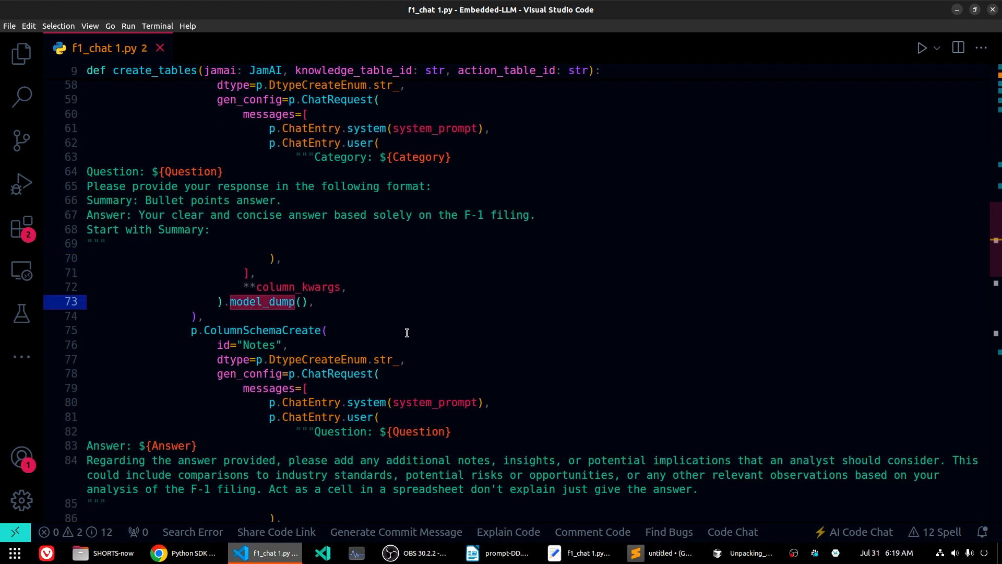
Highlight the start of the Notes column definition and examine its dtype and gen_config parameters.
{"action": "left_click_drag", "start_coordinate": [187, 327], "coordinate": [375, 339]}
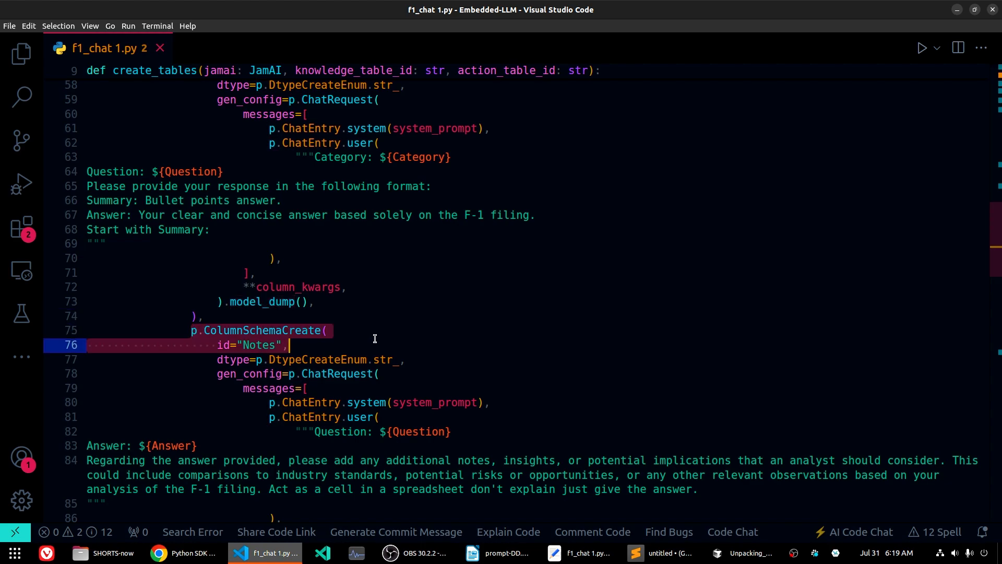
{"action": "key", "text": "Up"}
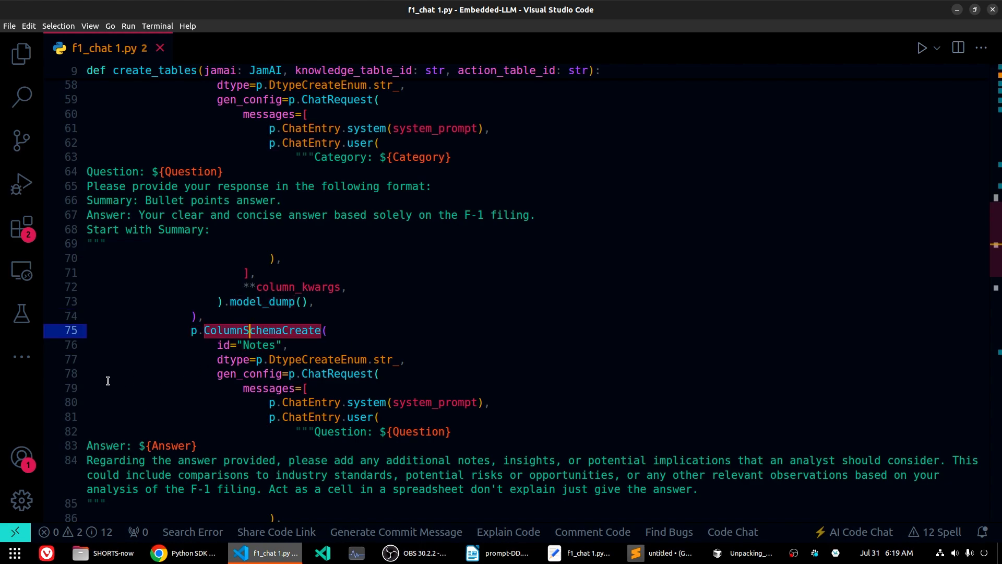
{"action": "left_click", "coordinate": [234, 361]}
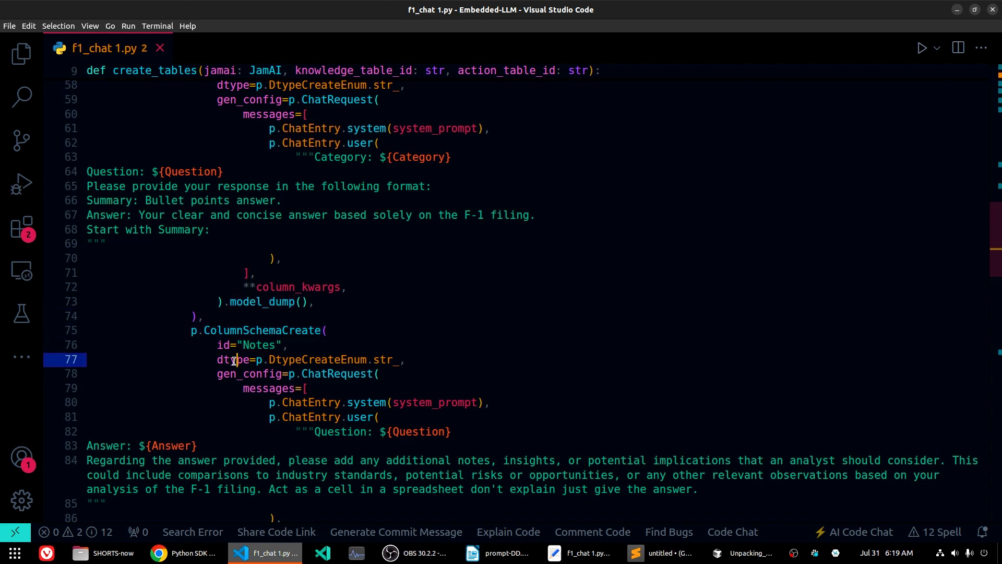
{"action": "left_click", "coordinate": [427, 361]}
{"action": "left_click", "coordinate": [232, 373]}
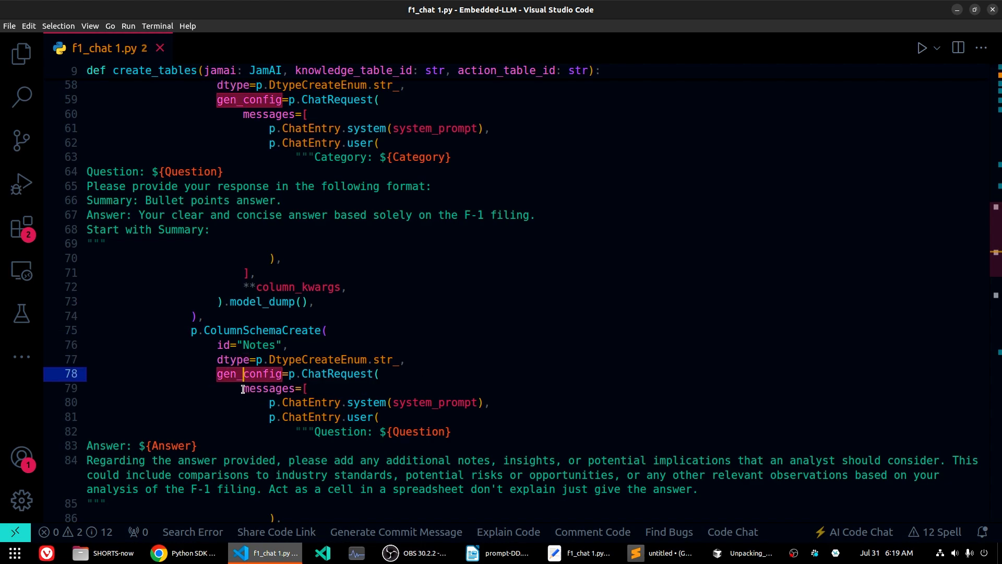
Highlight the Notes column's messages list and its full user prompt about additional notes and insights.
{"action": "left_click_drag", "start_coordinate": [243, 390], "coordinate": [239, 446]}
{"action": "scroll", "coordinate": [240, 313], "scroll_direction": "down", "scroll_amount": 2}
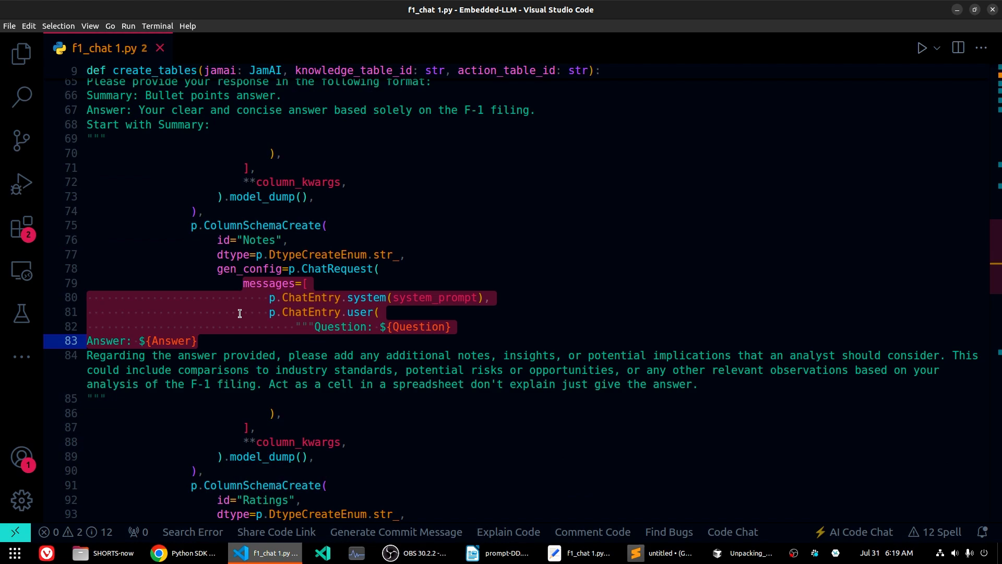
{"action": "left_click", "coordinate": [269, 343]}
{"action": "left_click_drag", "start_coordinate": [350, 313], "coordinate": [433, 402]}
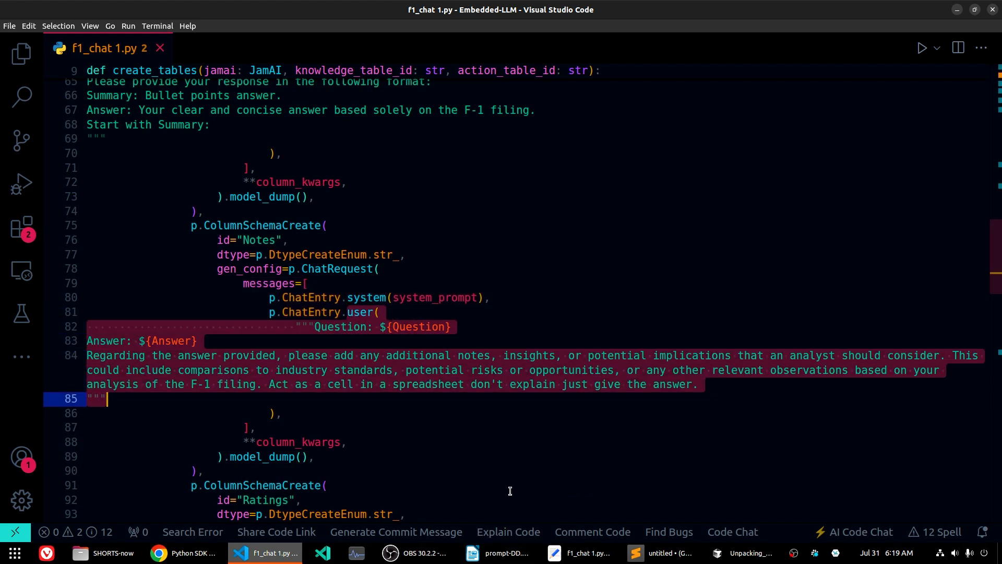
Highlight the Ratings column definition and look over its prompt and the rag_chat function that follows.
{"action": "scroll", "coordinate": [510, 491], "scroll_direction": "down", "scroll_amount": 5}
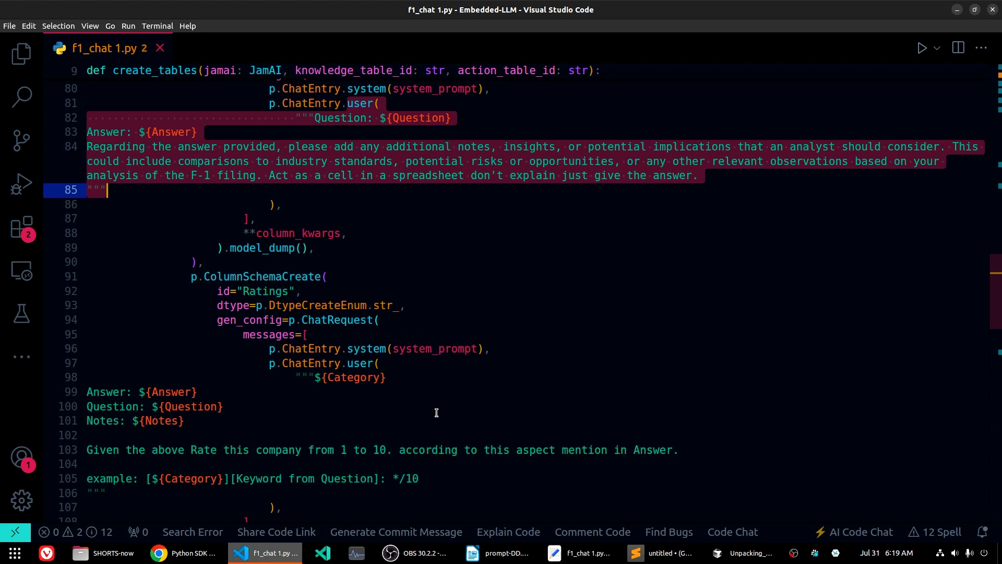
{"action": "left_click_drag", "start_coordinate": [191, 277], "coordinate": [402, 400]}
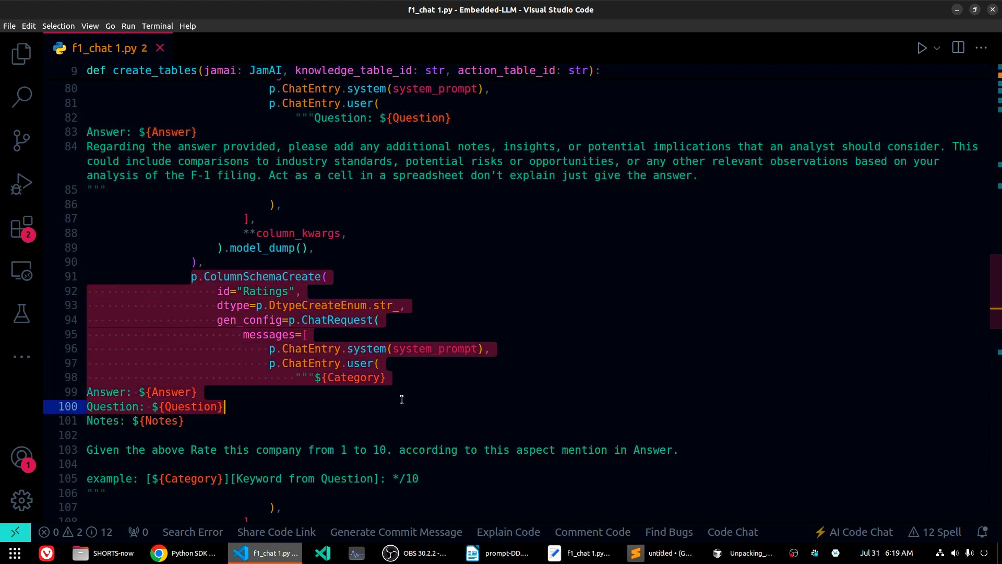
{"action": "scroll", "coordinate": [676, 427], "scroll_direction": "down", "scroll_amount": 9}
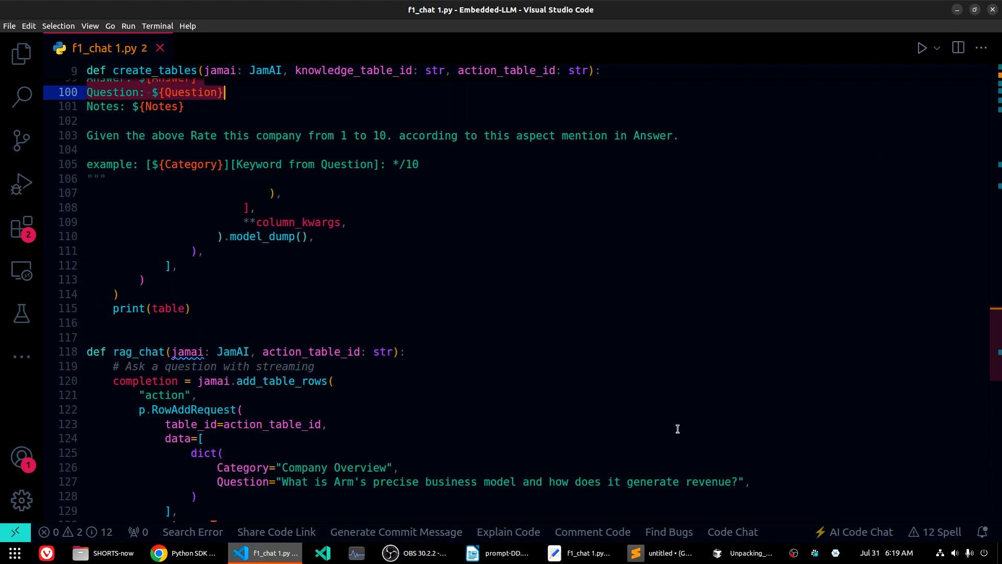
{"action": "scroll", "coordinate": [678, 429], "scroll_direction": "down", "scroll_amount": 2}
Switch to the JamAI Base FAQ in the browser and highlight the answer to question 6 about customizing and extending the platform.
{"action": "scroll", "coordinate": [678, 429], "scroll_direction": "up", "scroll_amount": 5}
{"action": "scroll", "coordinate": [677, 428], "scroll_direction": "up", "scroll_amount": 7}
{"action": "scroll", "coordinate": [678, 429], "scroll_direction": "down", "scroll_amount": 4}
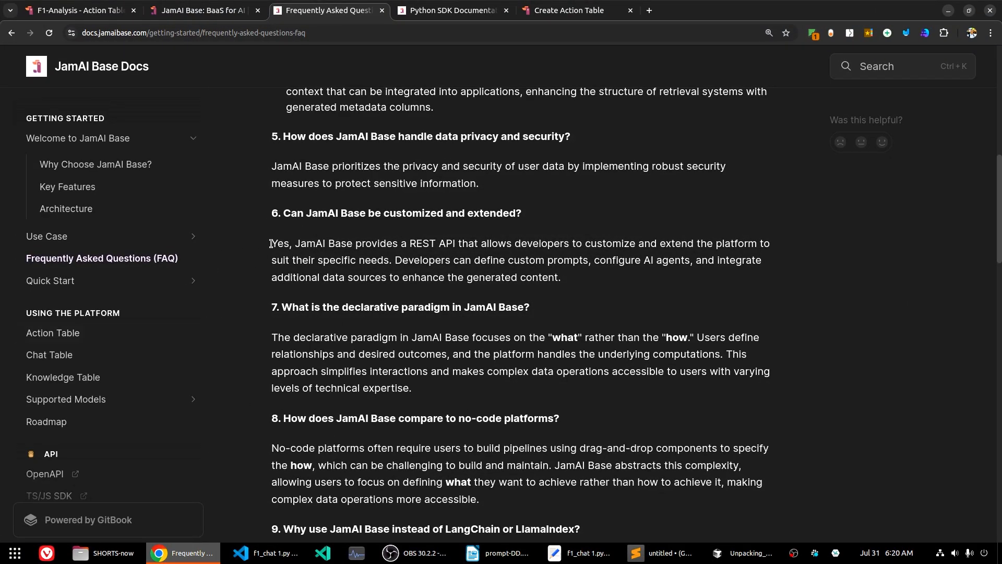
{"action": "left_click_drag", "start_coordinate": [271, 244], "coordinate": [522, 282]}
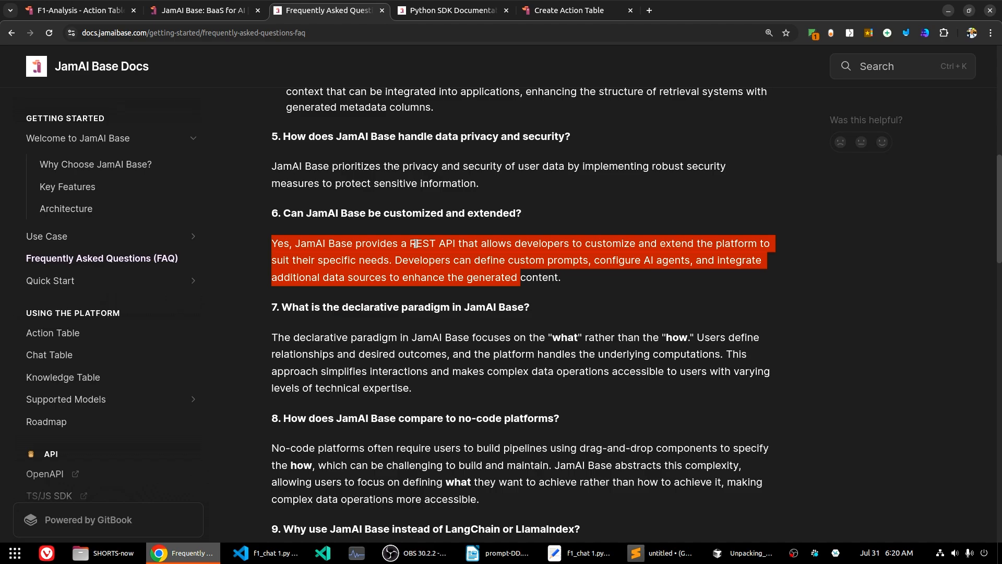
{"action": "left_click", "coordinate": [560, 255]}
{"action": "left_click_drag", "start_coordinate": [462, 245], "coordinate": [774, 281]}
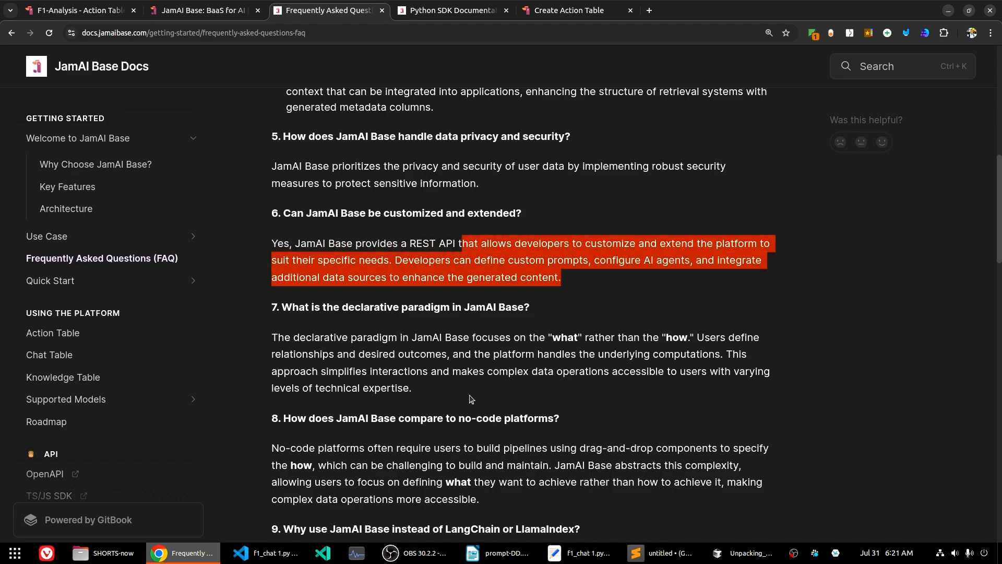